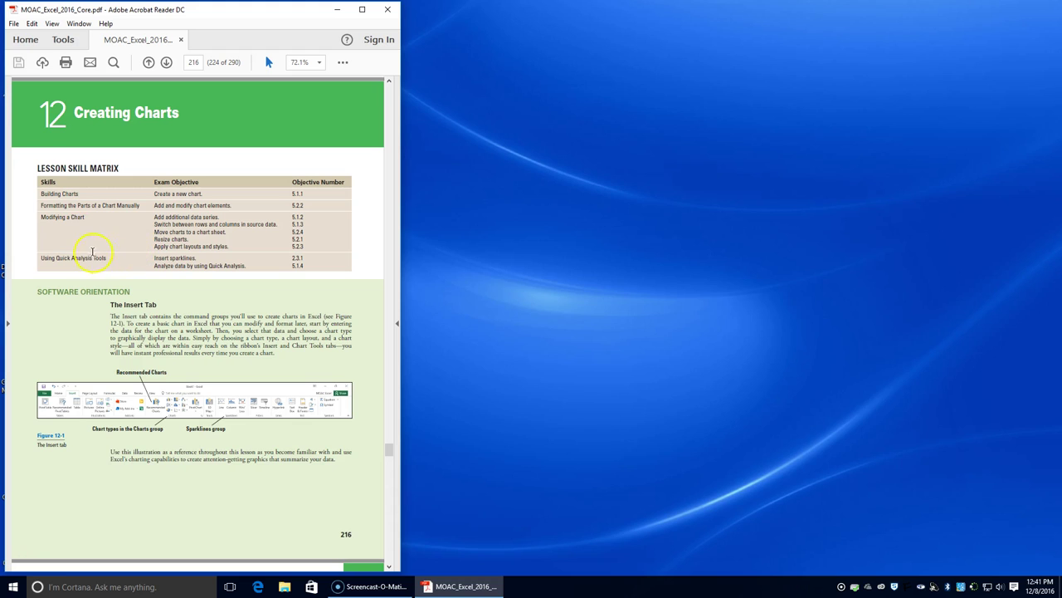
Read through the Creating Charts lesson, from the skill matrix and chart types table to the "Select Data to Include in a Chart" exercise.
scroll(84, 253, down, 1)
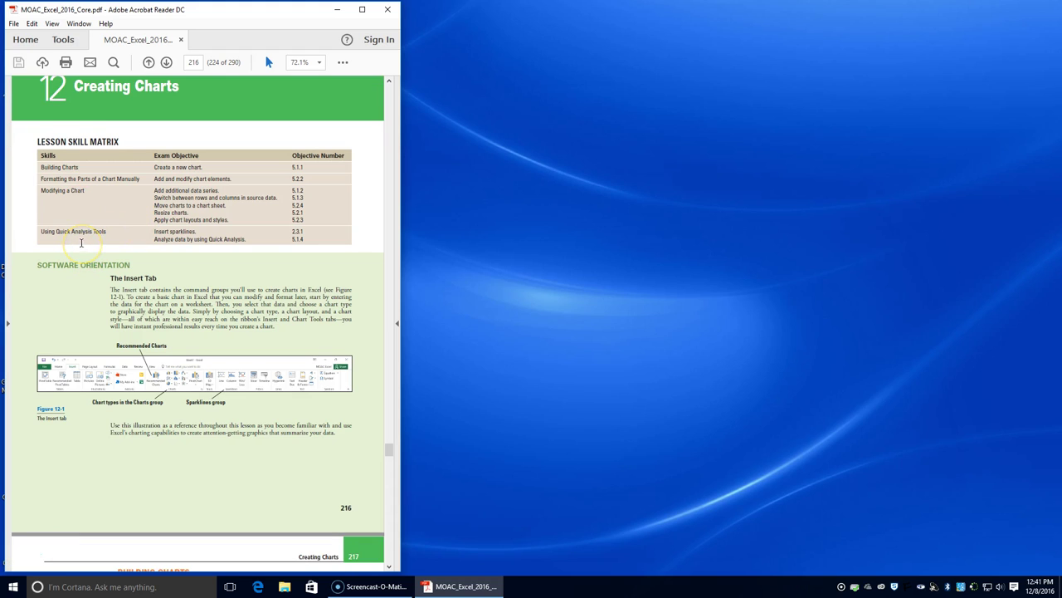
scroll(81, 242, down, 3)
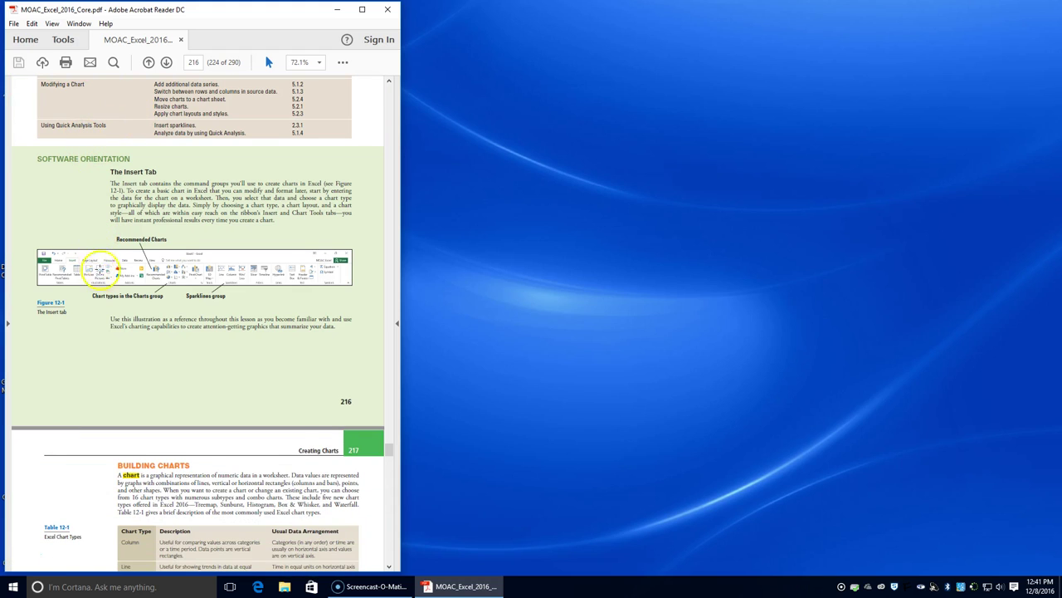
scroll(169, 293, down, 1)
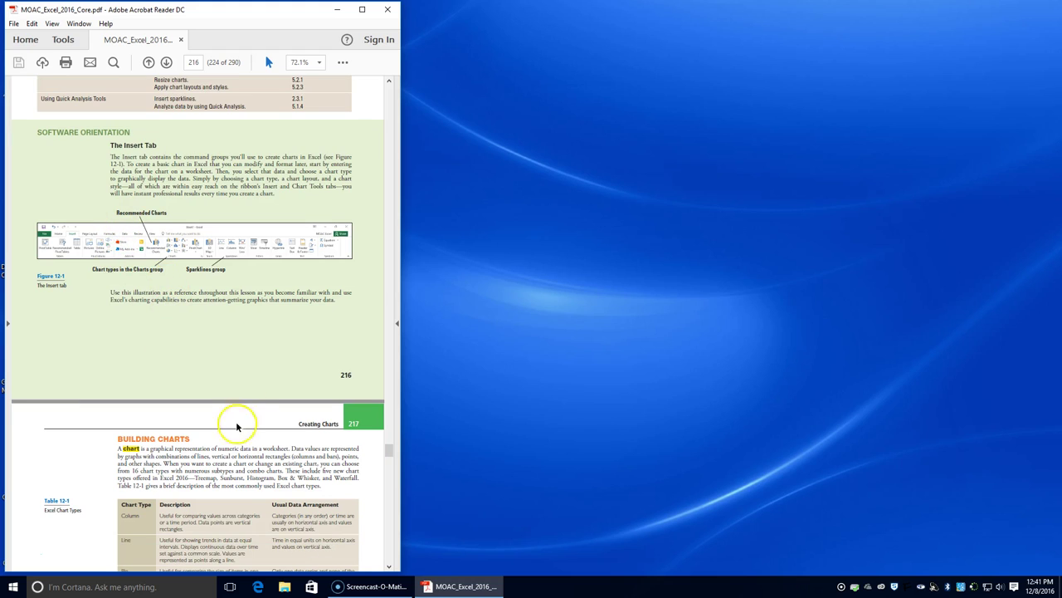
scroll(155, 427, down, 3)
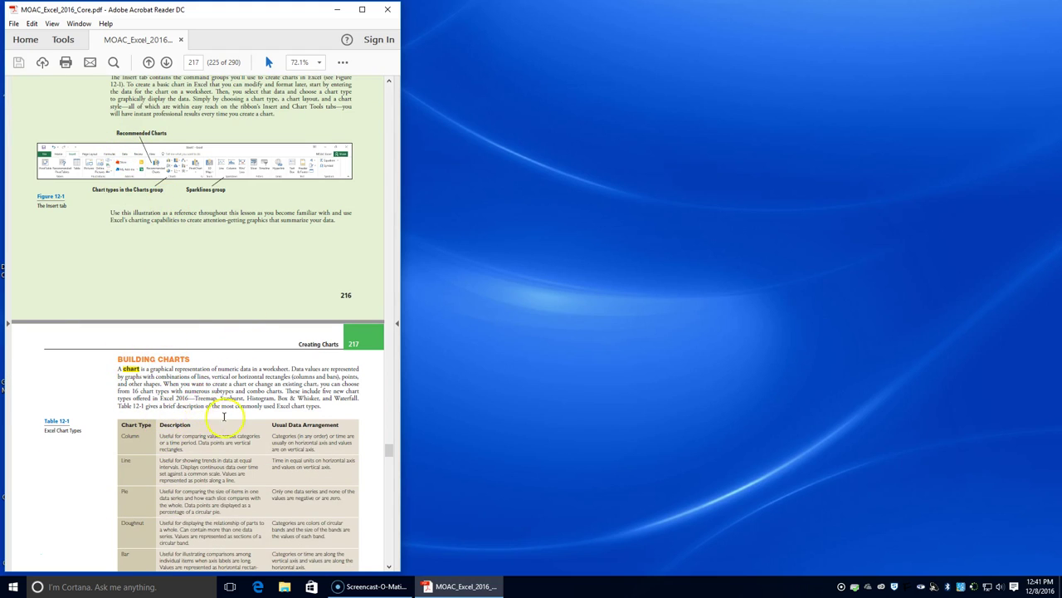
scroll(229, 347, down, 5)
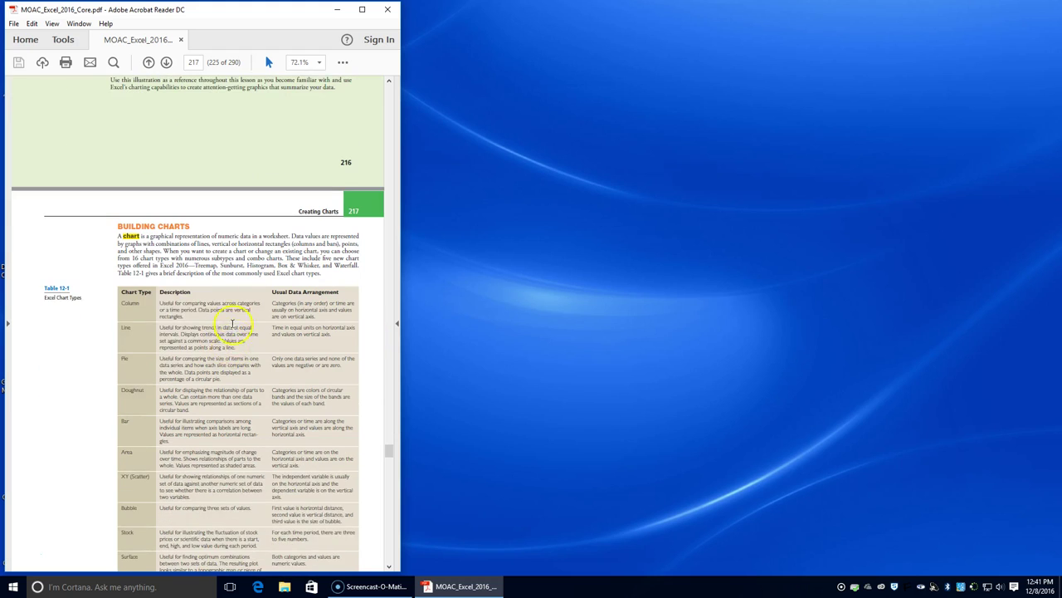
scroll(233, 332, down, 5)
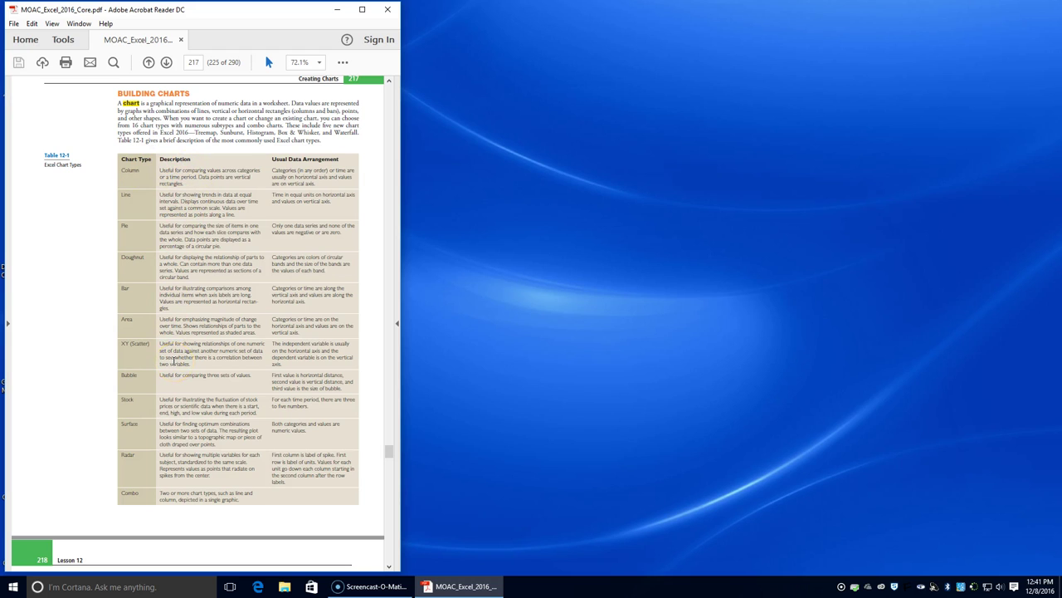
scroll(172, 360, down, 1)
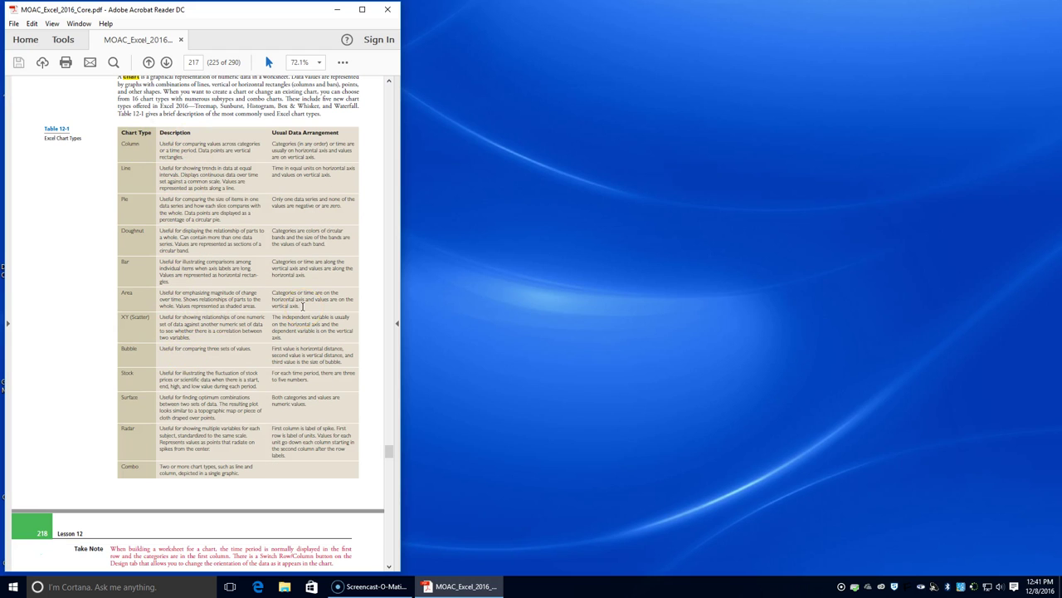
scroll(302, 306, down, 10)
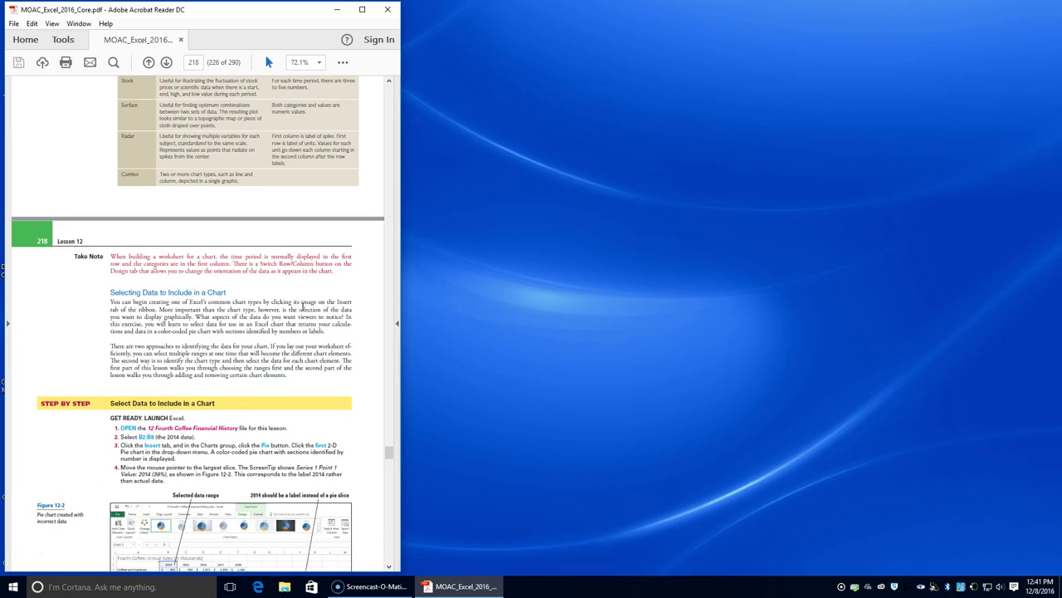
scroll(302, 306, down, 4)
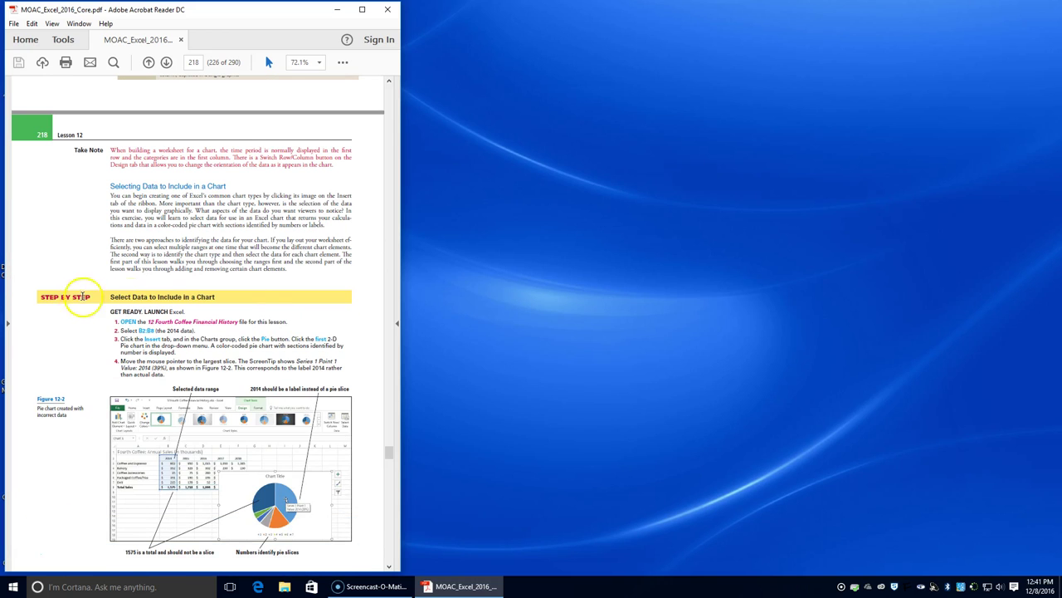
Switch to File Explorer and browse to the INFO TECH I > Excel - MOAC > Data_Files > 12 folder.
click(285, 589)
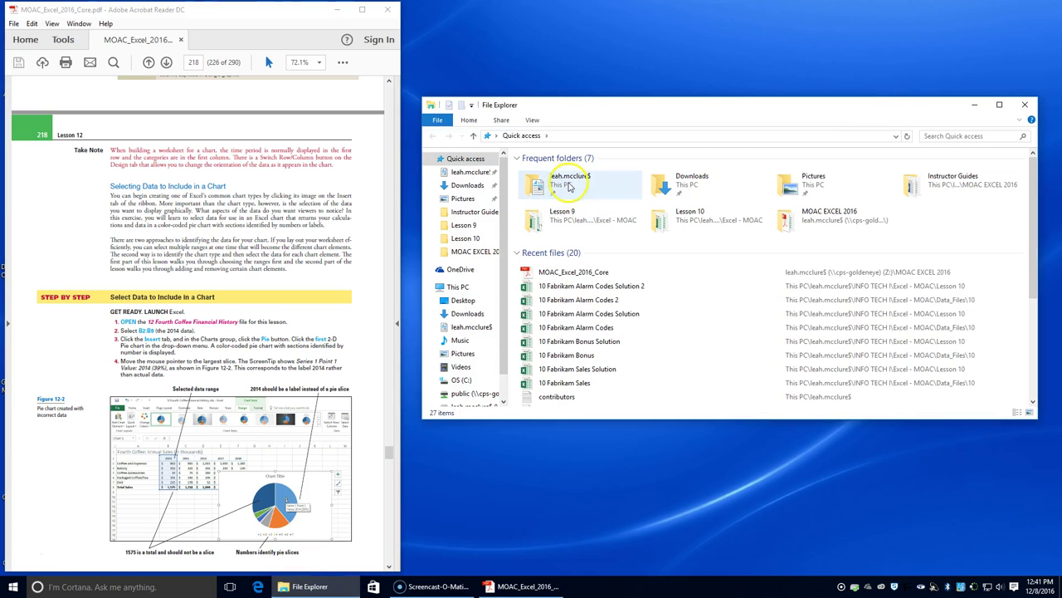
double_click(570, 184)
double_click(554, 394)
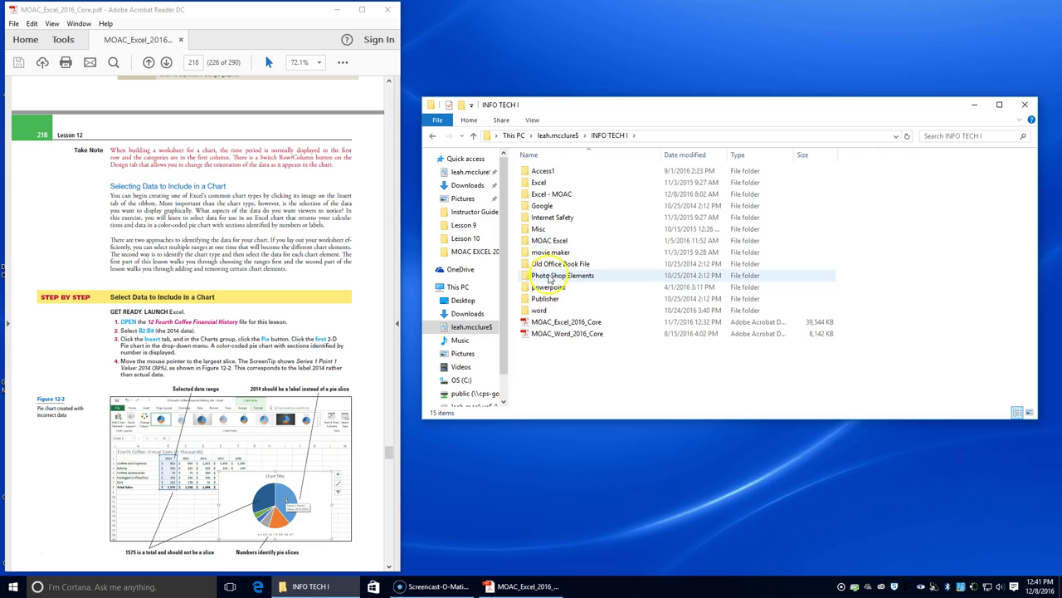
double_click(551, 194)
click(553, 173)
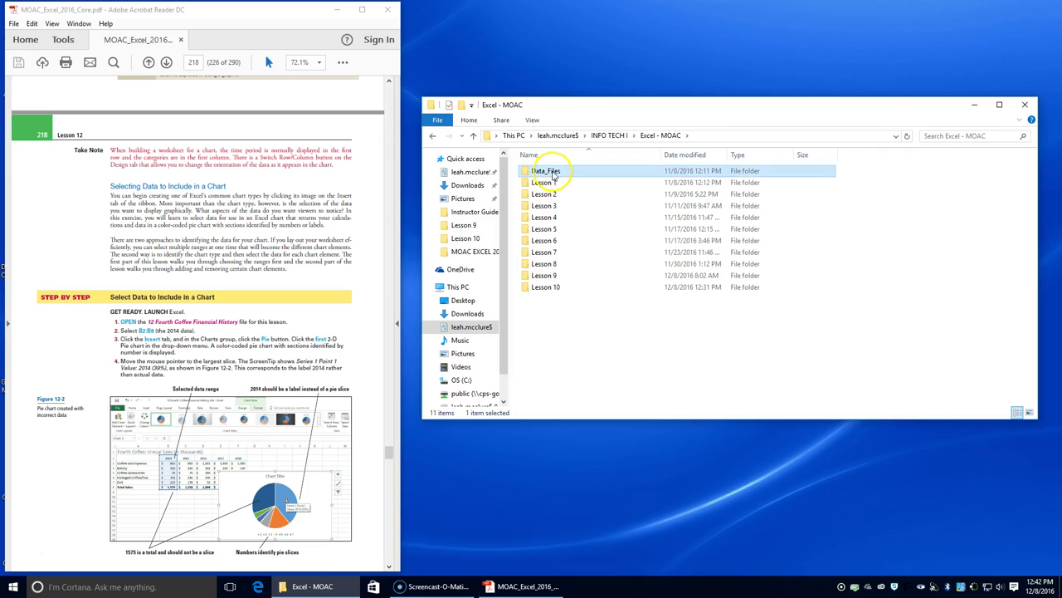
double_click(554, 172)
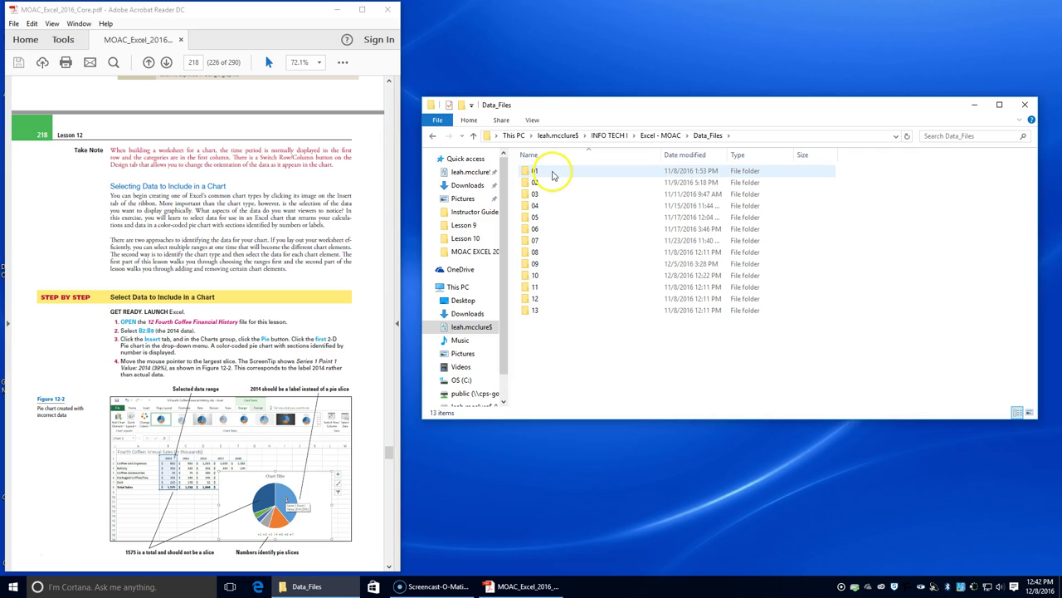
double_click(543, 298)
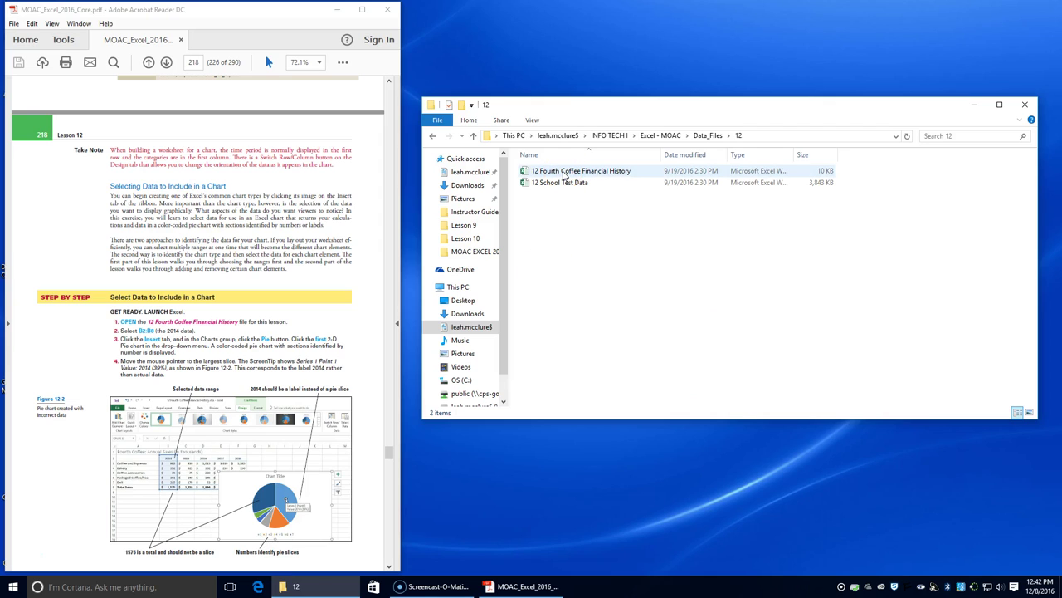
Open the 12 Fourth Coffee Financial History workbook for editing and place its window beside the PDF textbook.
double_click(565, 172)
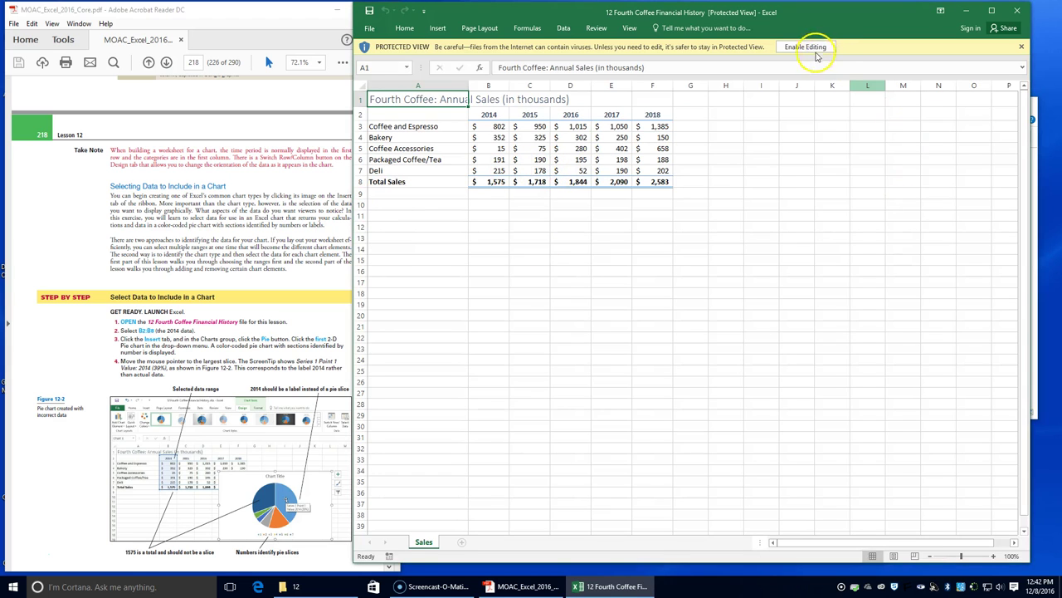
click(809, 48)
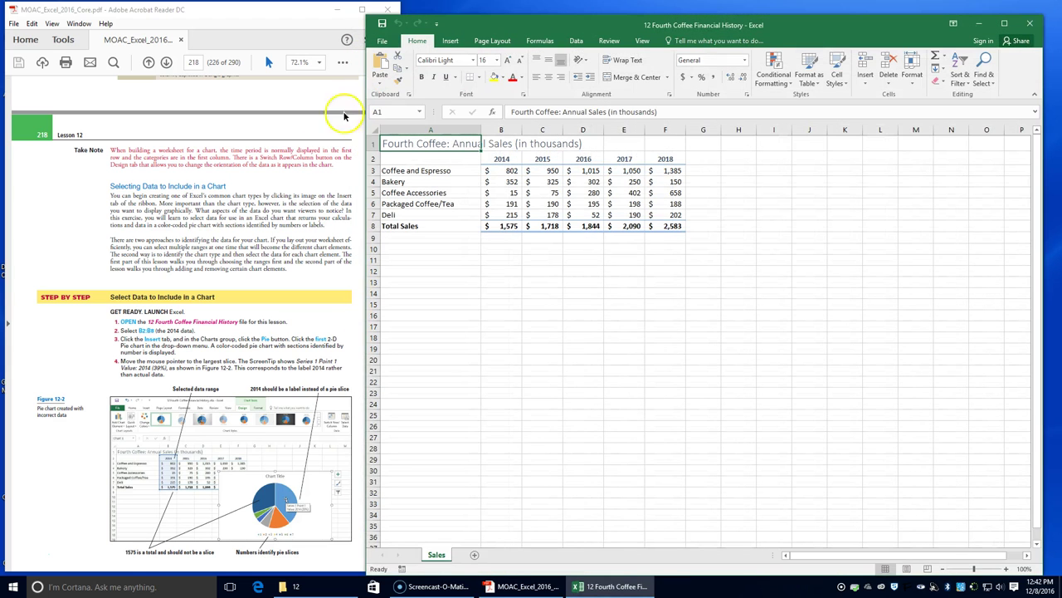
drag(829, 20, 865, 5)
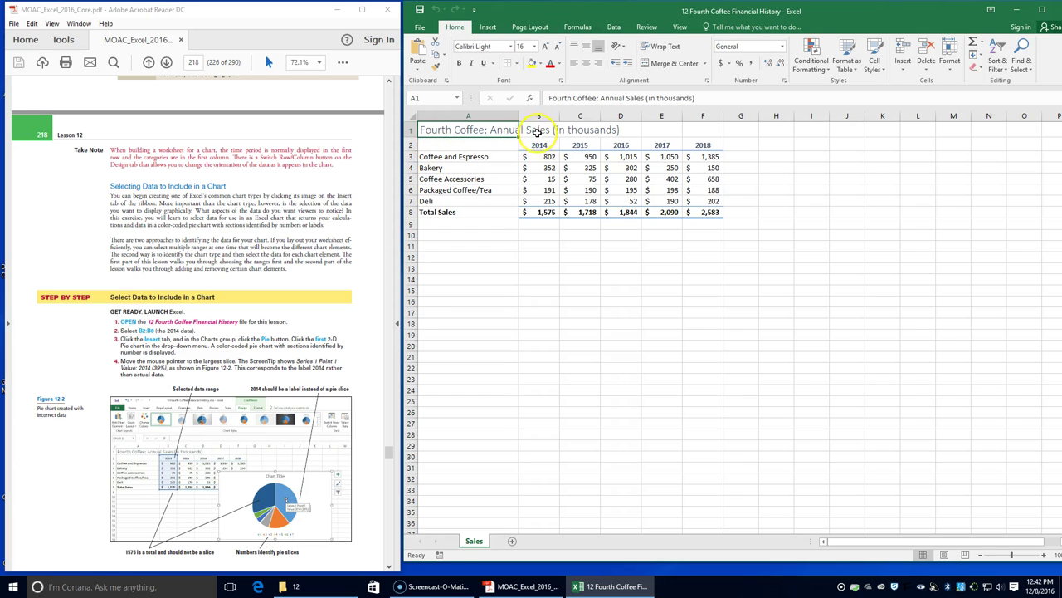
Insert a 2-D pie chart from the 2014 column, using the range B2:B8 with its heading and total.
drag(539, 146, 540, 214)
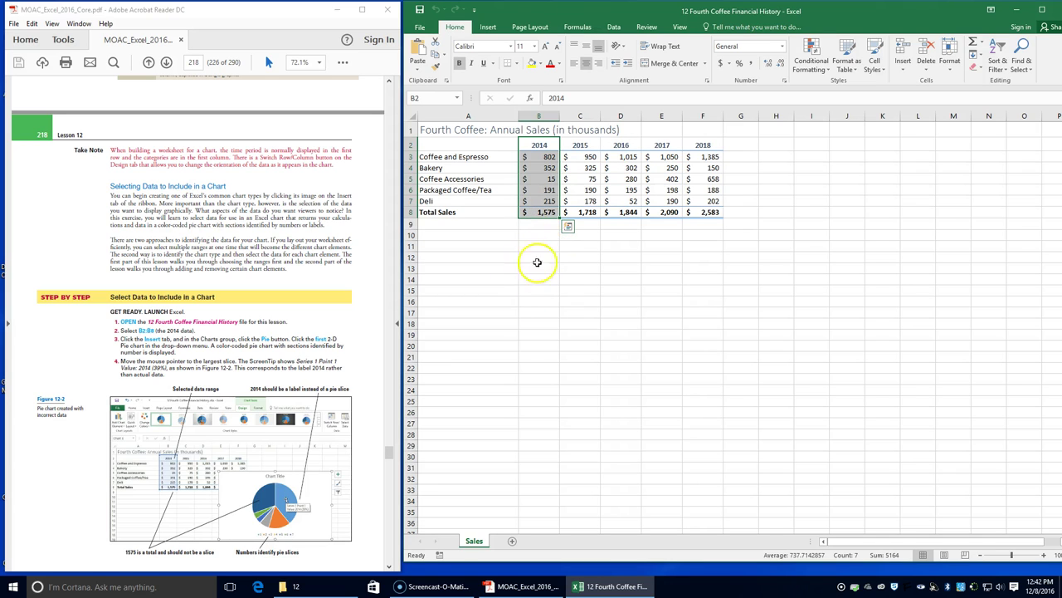
click(489, 27)
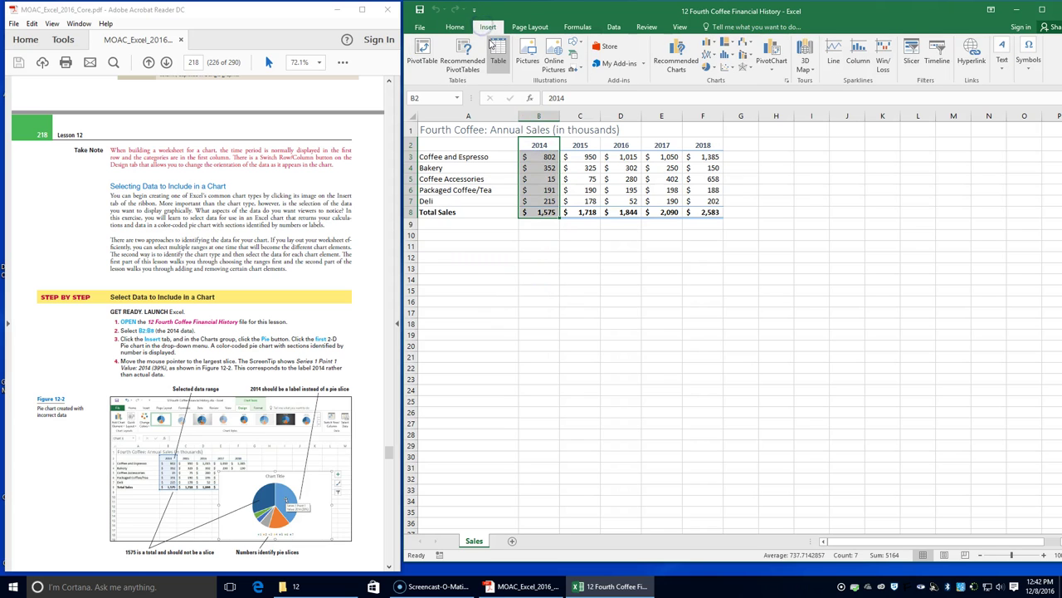
click(730, 73)
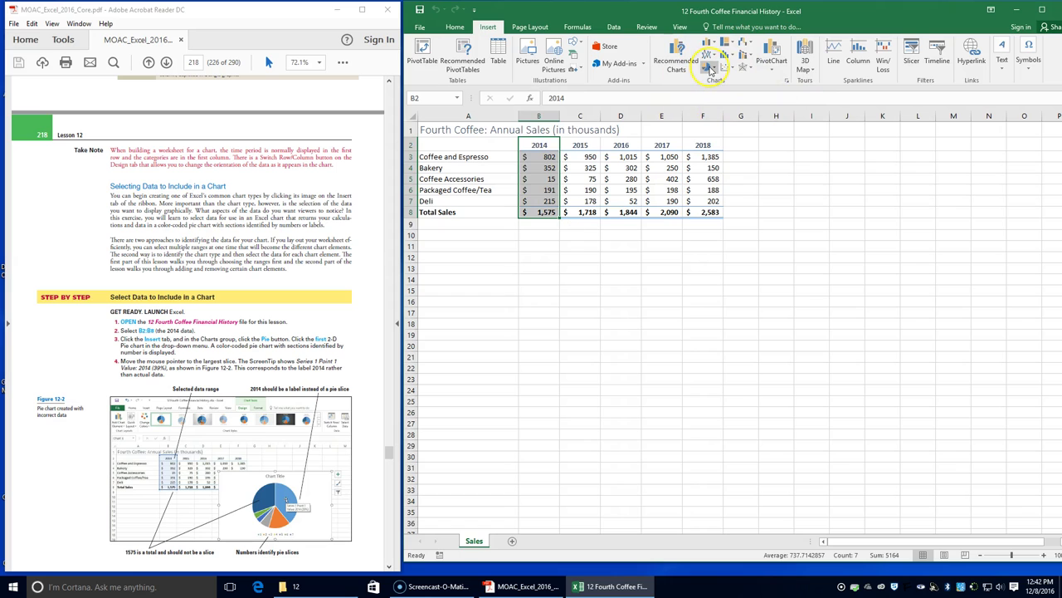
click(710, 68)
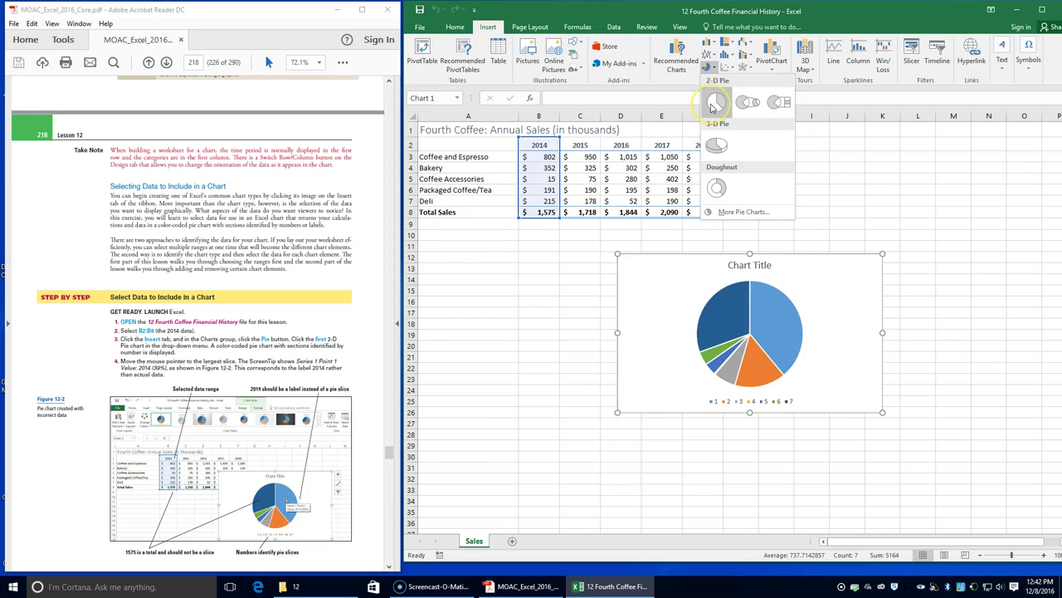
click(713, 104)
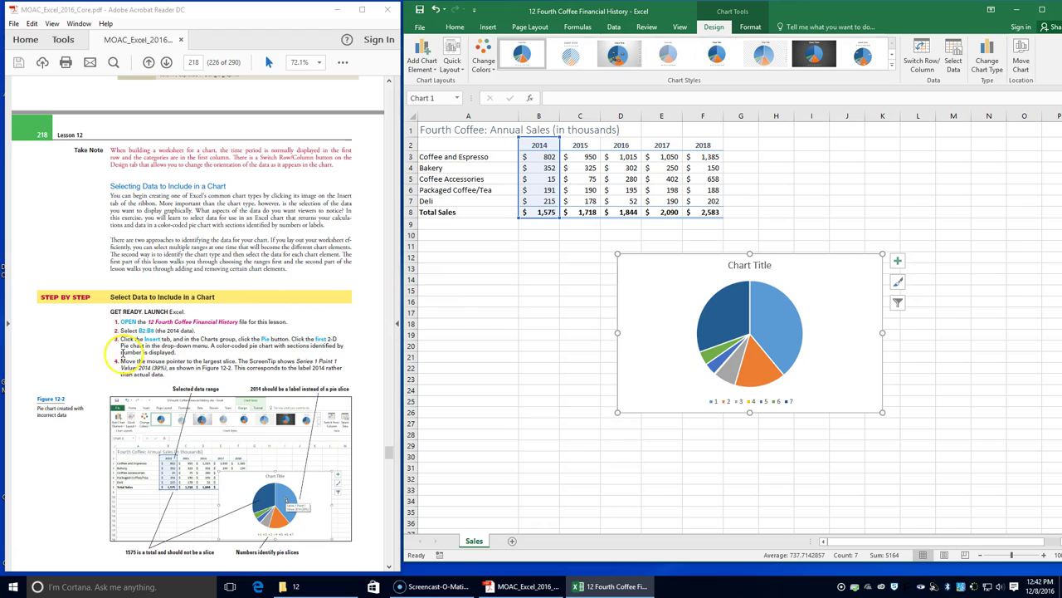
Inspect the pie chart's largest slice to see which data point and value it represents.
click(780, 318)
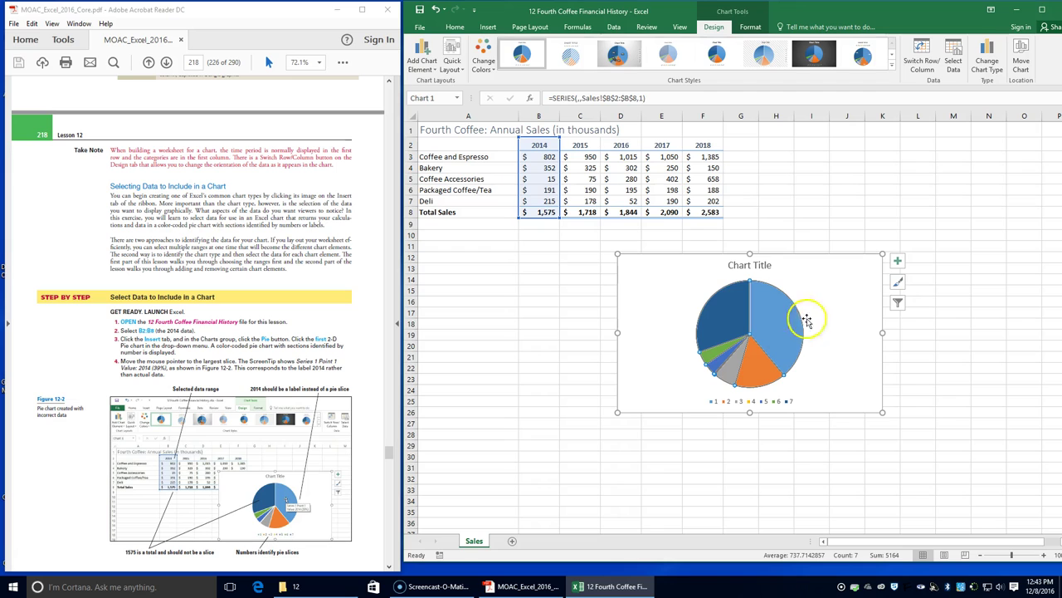
click(787, 314)
mouse_move(783, 317)
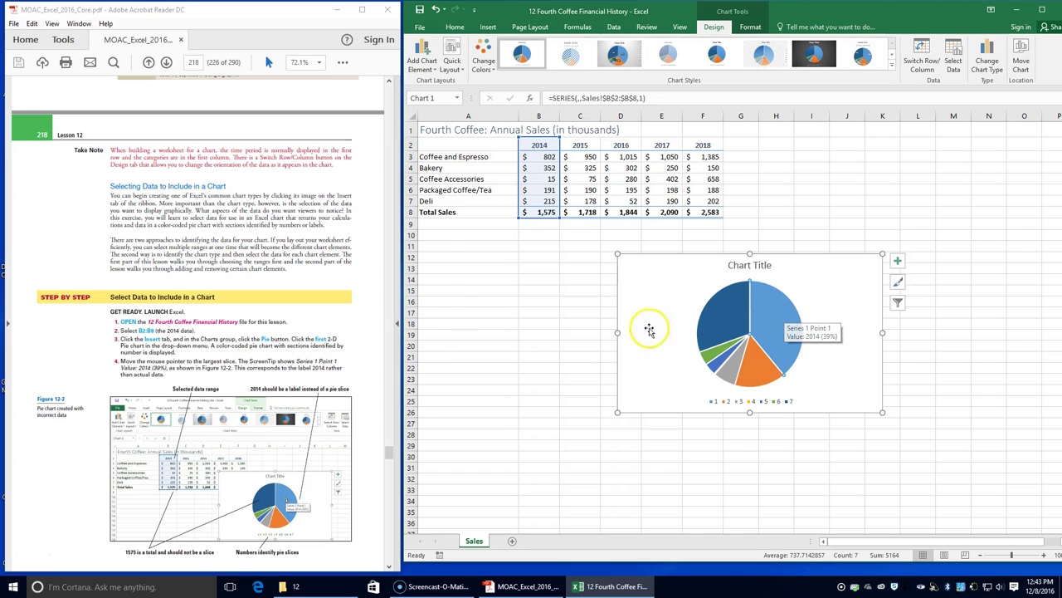
Read exercise steps 5 and 6 in the textbook and inspect the value of the pie chart's second largest slice.
scroll(297, 367, down, 3)
scroll(297, 367, down, 1)
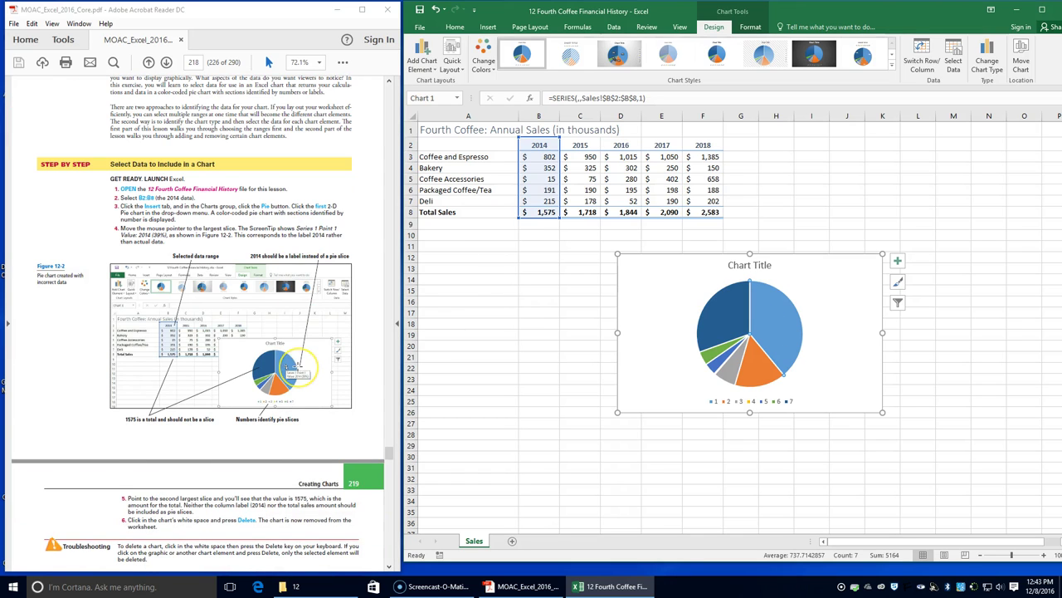
scroll(297, 366, down, 2)
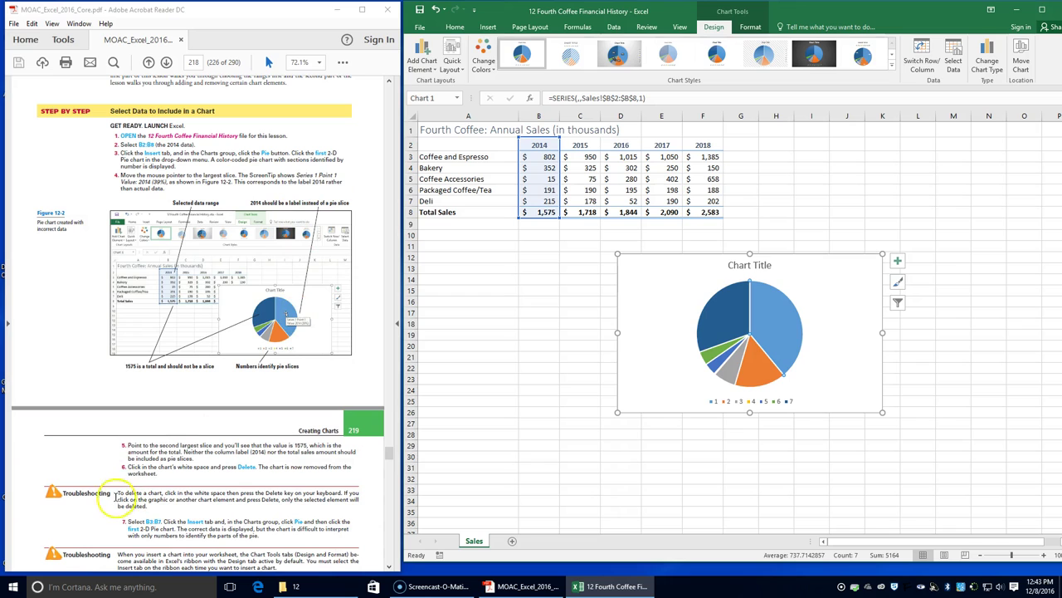
mouse_move(728, 310)
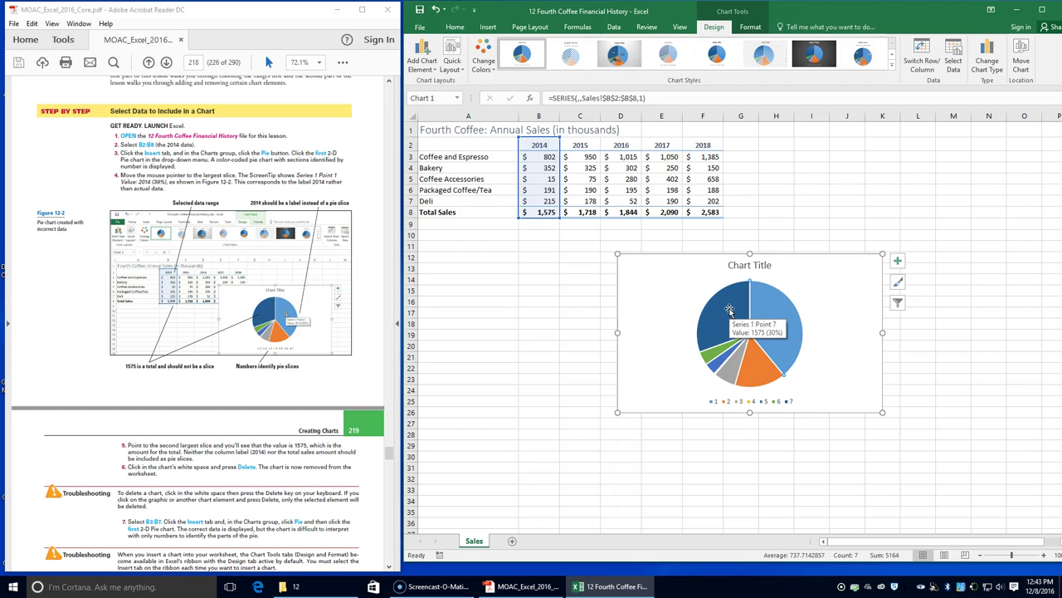
Delete the entire pie chart from the Sales worksheet.
click(726, 321)
click(668, 283)
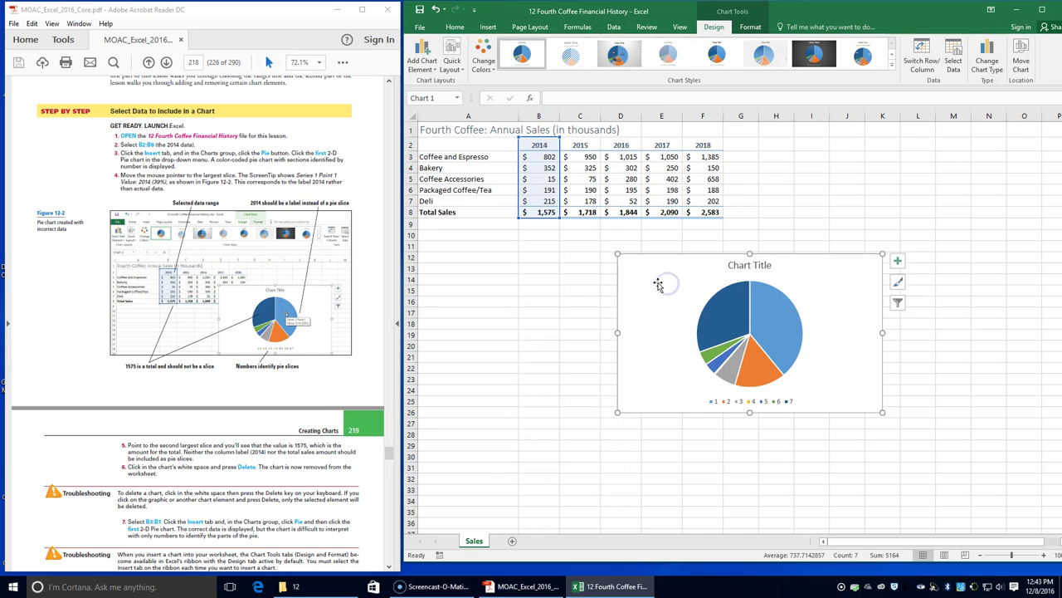
key(Delete)
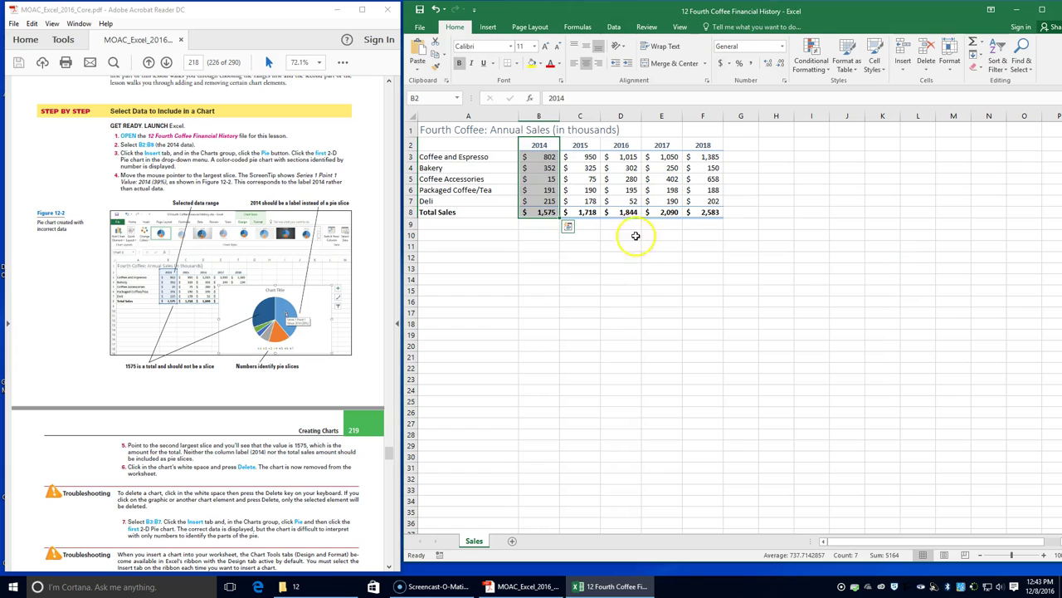
Insert a 2-D pie chart from the 2014 values in B3:B7, without heading or total, and shift it slightly toward the data.
scroll(171, 519, down, 1)
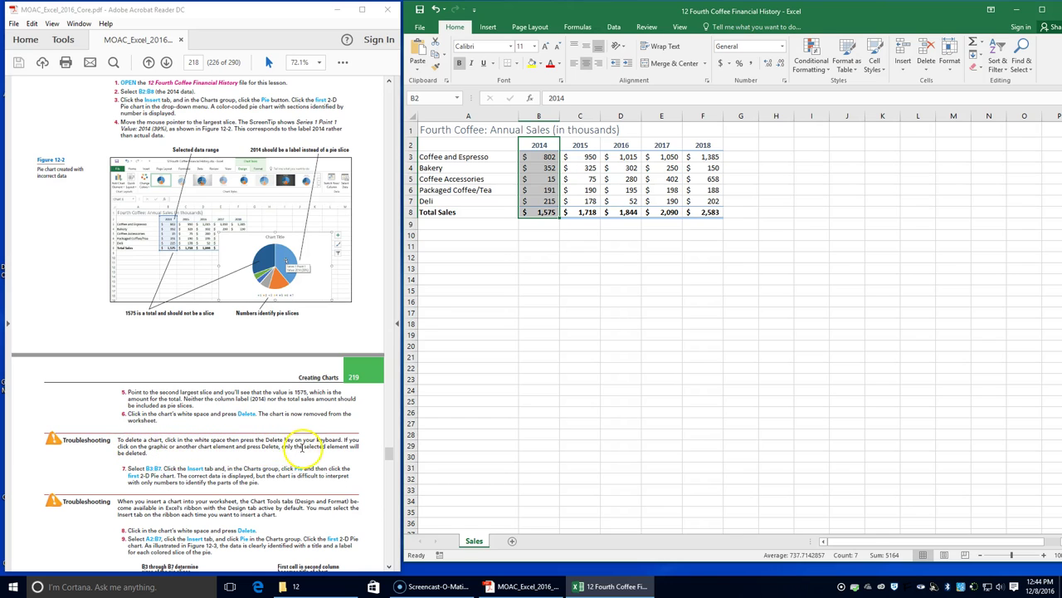
scroll(209, 467, down, 1)
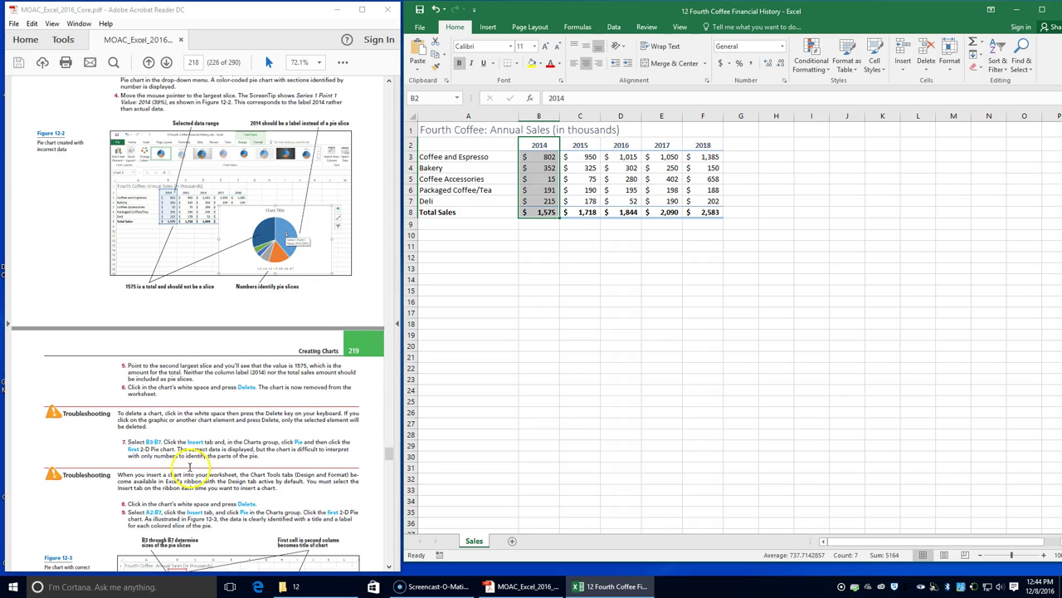
click(540, 156)
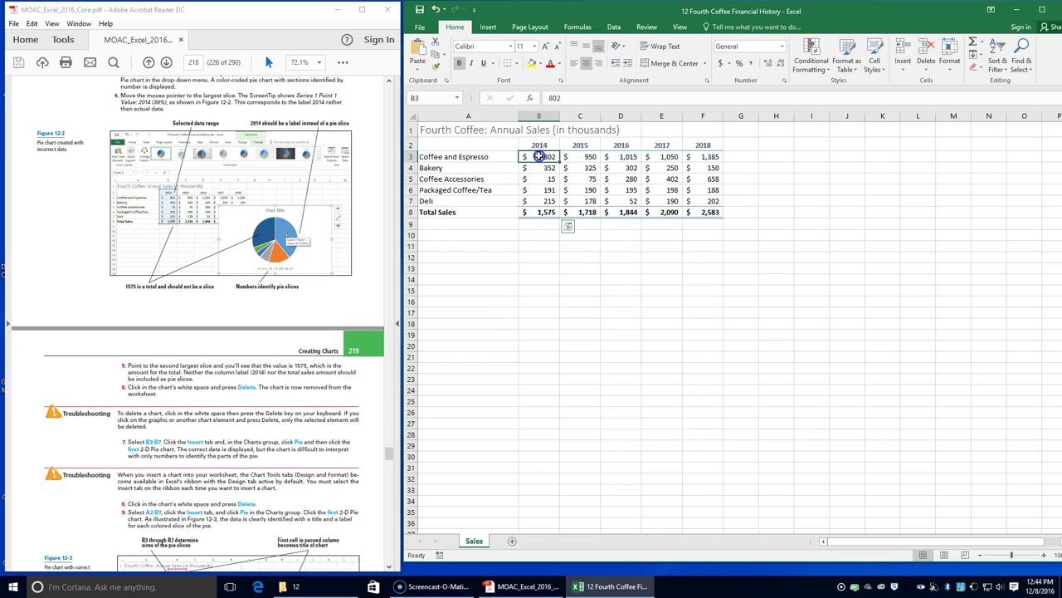
drag(539, 156, 537, 201)
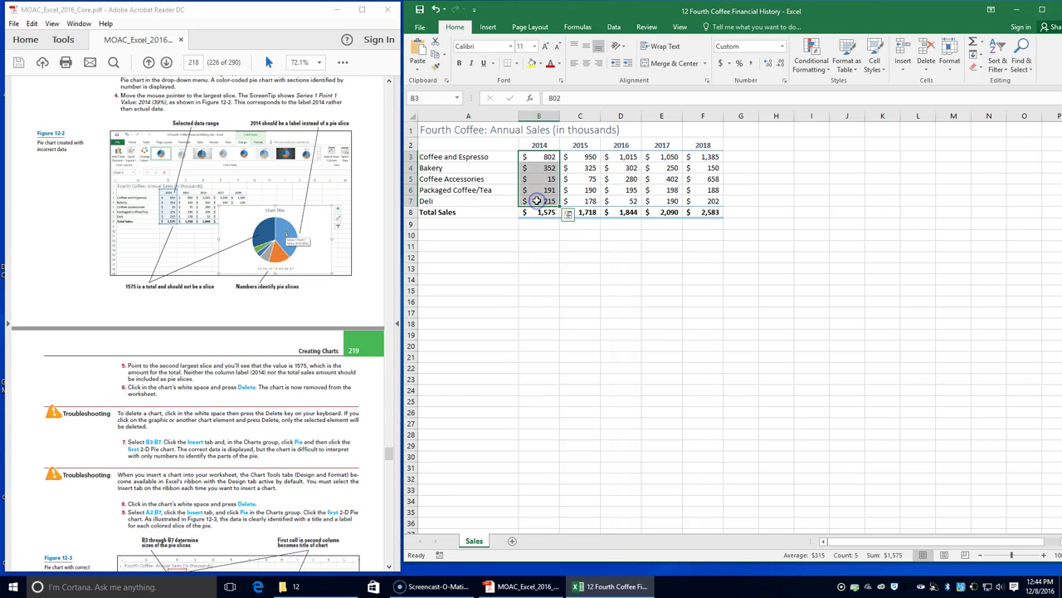
click(491, 27)
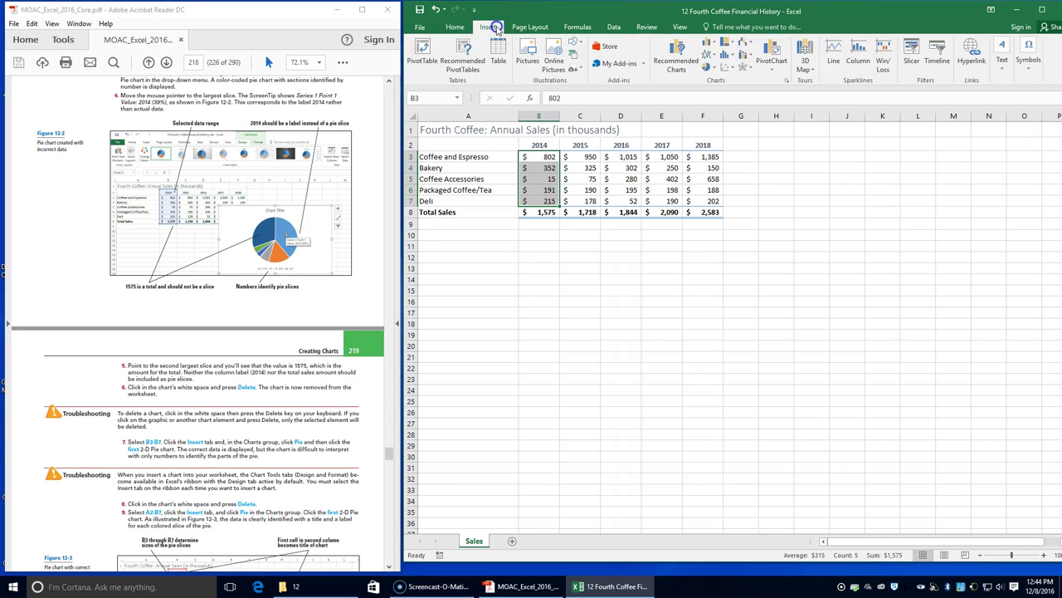
click(706, 66)
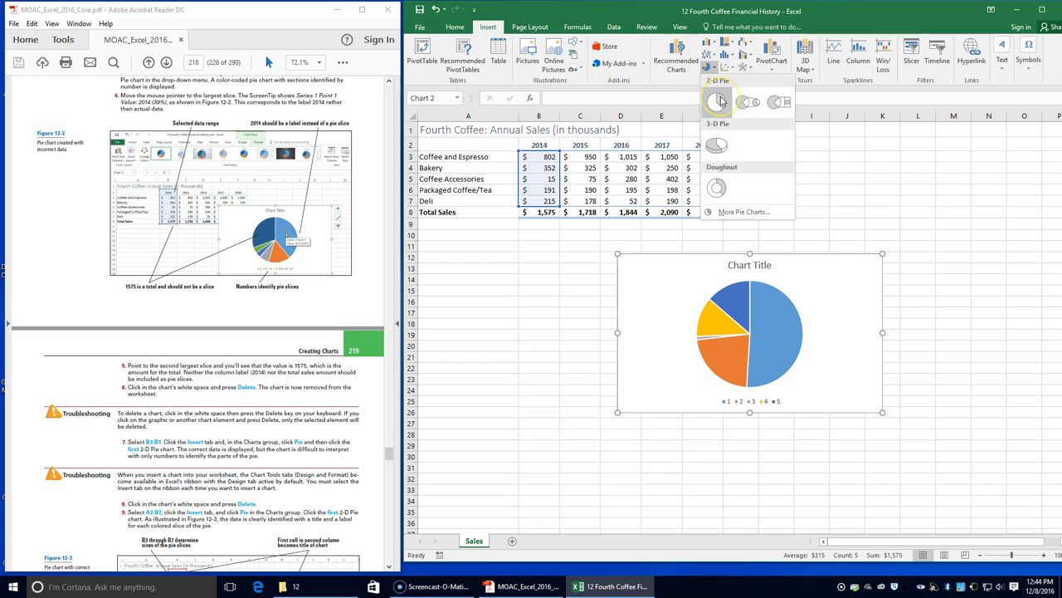
click(719, 102)
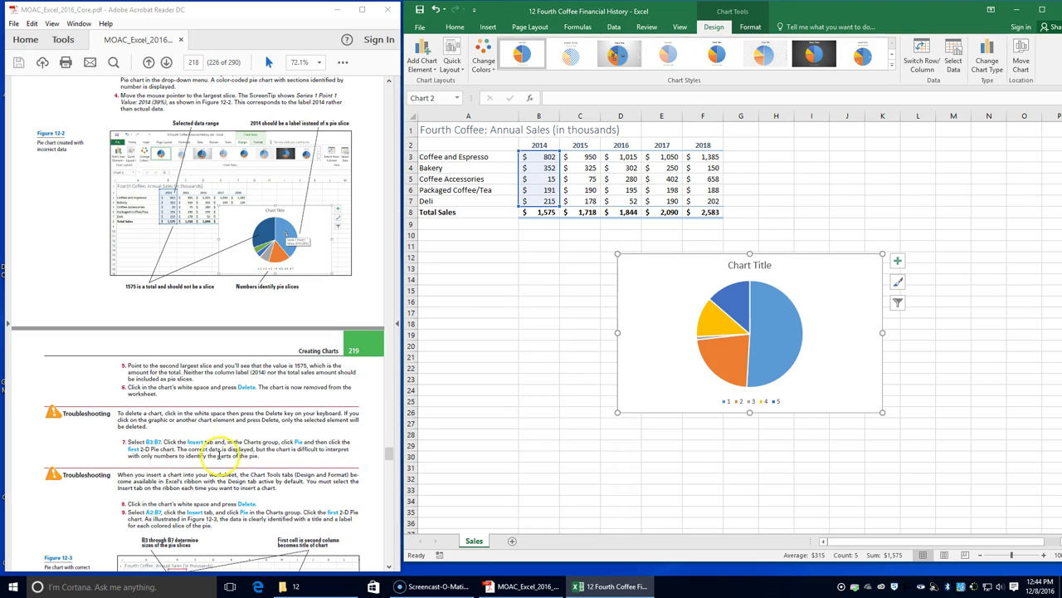
drag(843, 268, 799, 278)
click(777, 287)
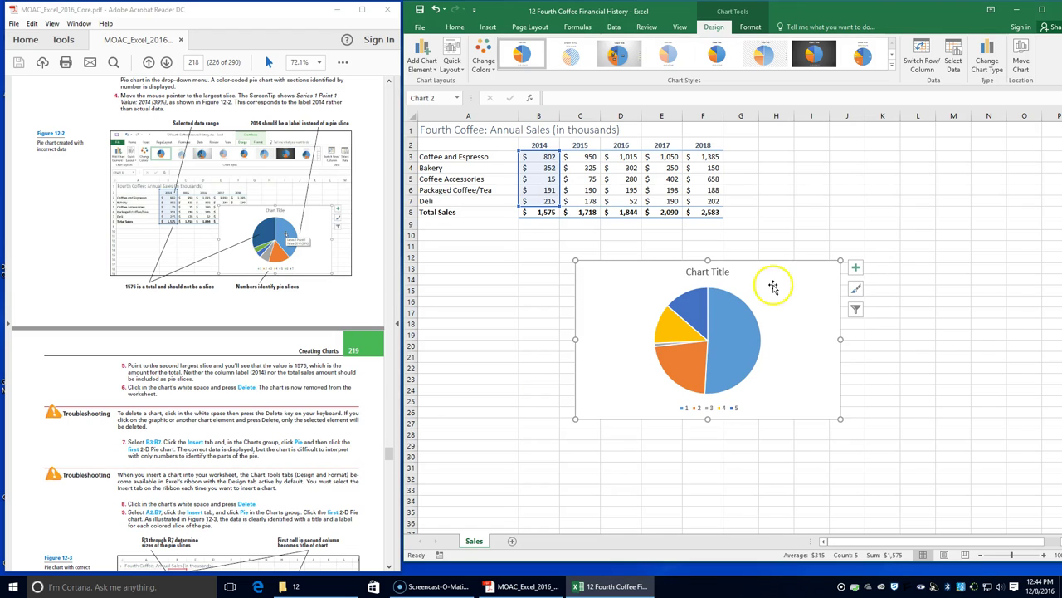
Delete the whole pie chart that is based on B3:B7.
click(142, 464)
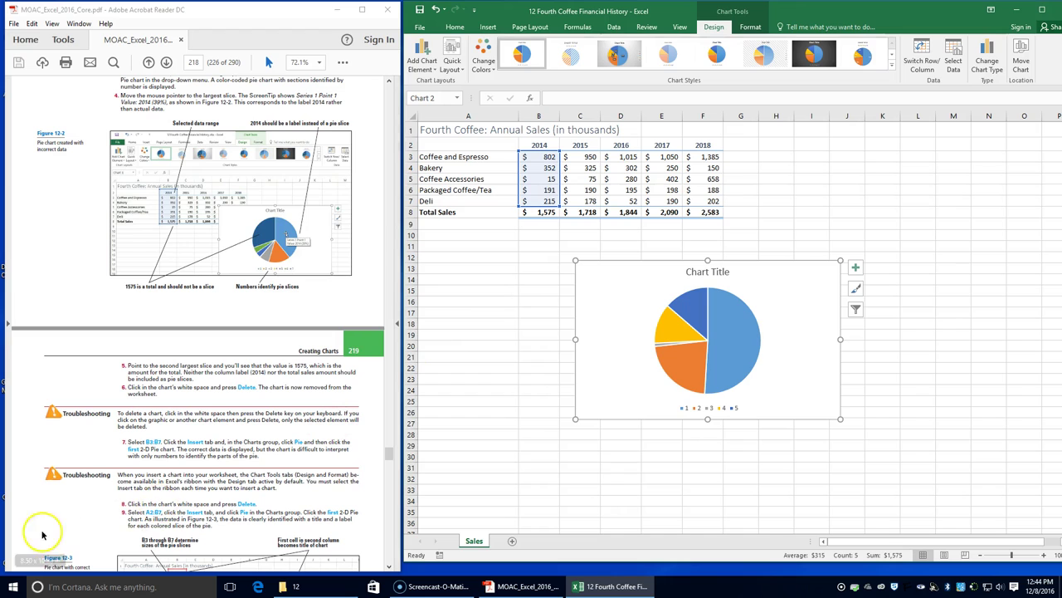
click(615, 342)
key(Delete)
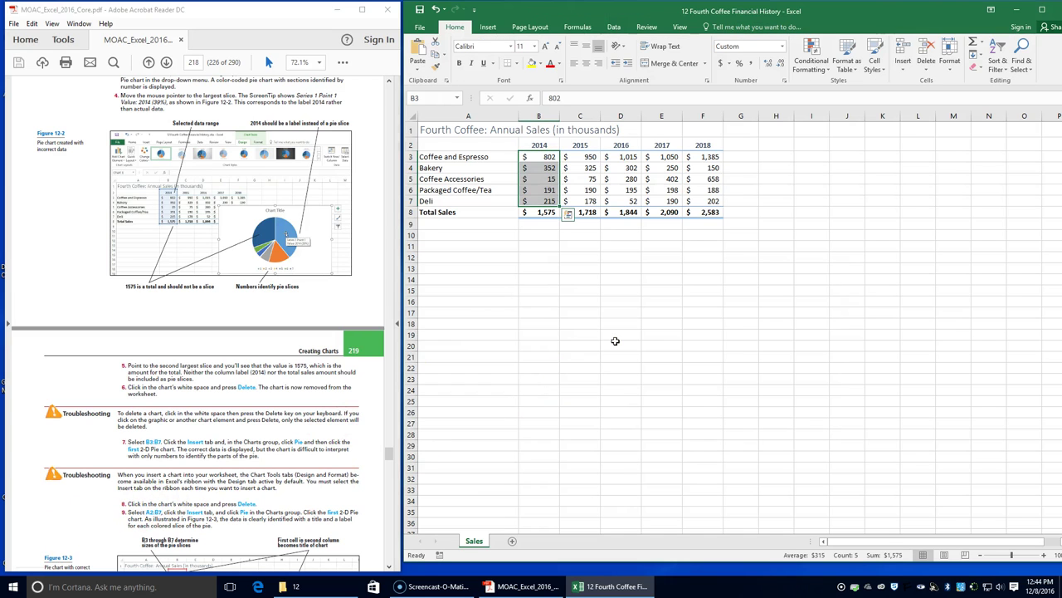
click(423, 273)
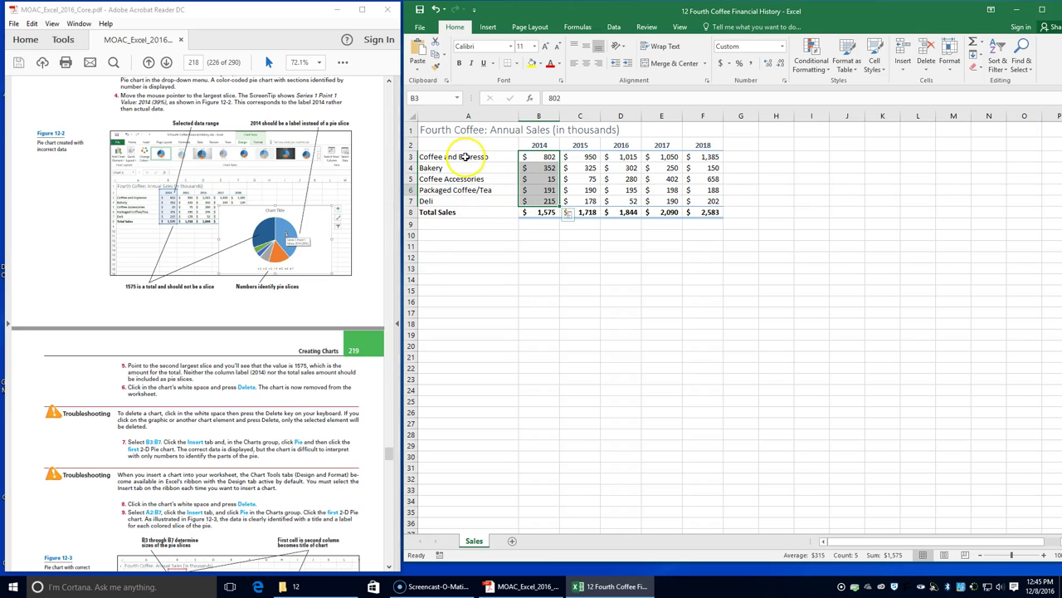
click(433, 156)
drag(435, 141, 463, 207)
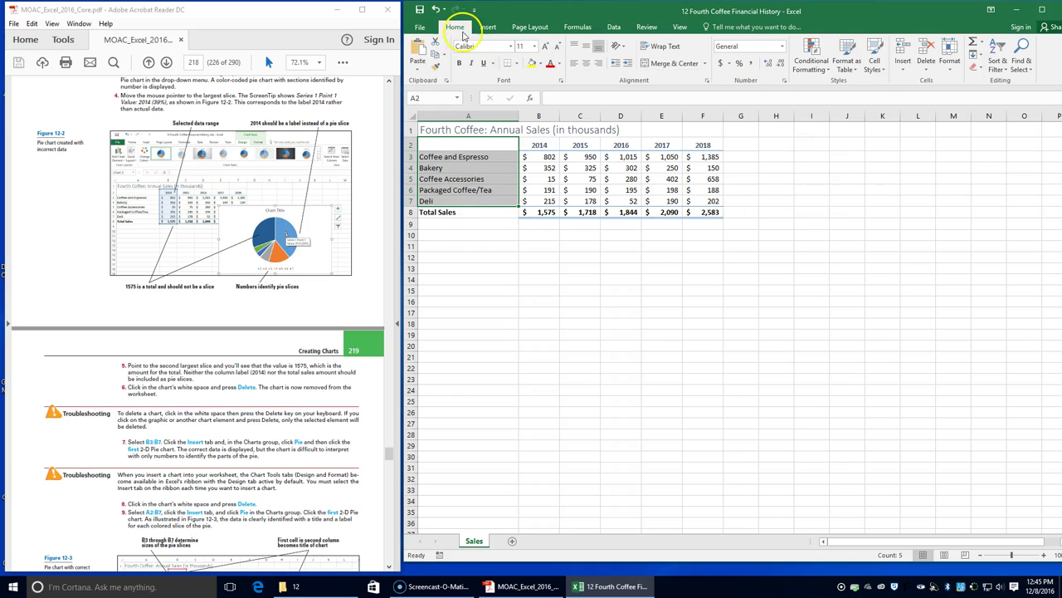
click(488, 28)
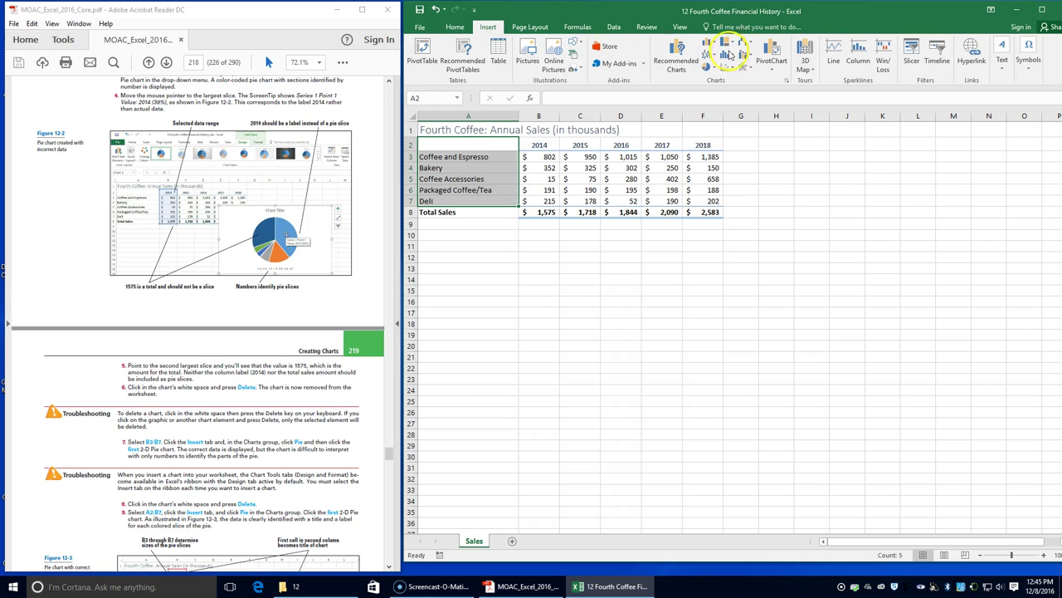
click(711, 69)
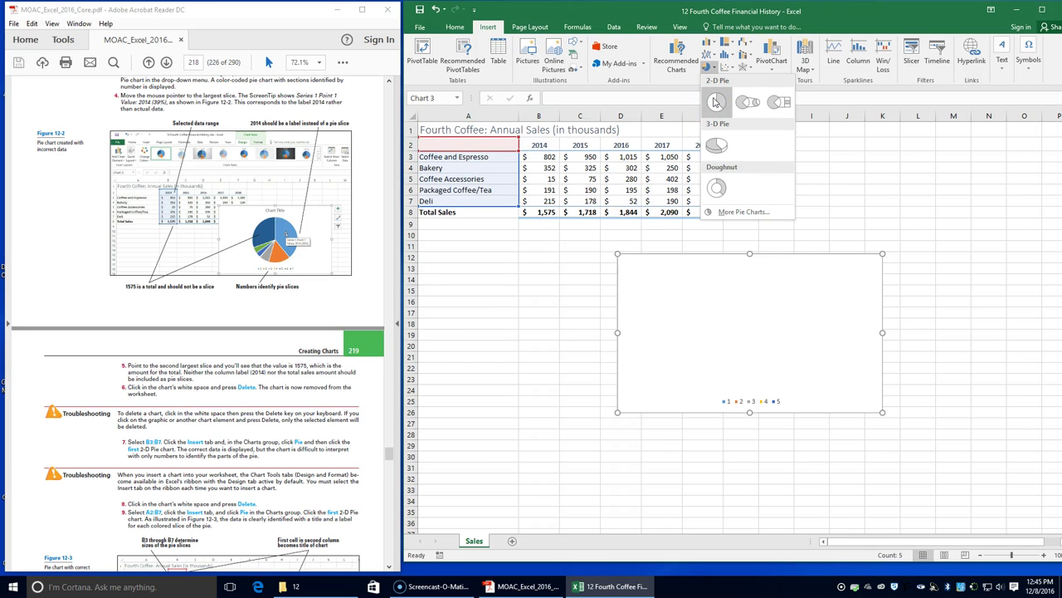
click(454, 157)
Insert a 2-D pie chart from the range A2:B7, including the category labels and the 2014 heading.
click(454, 143)
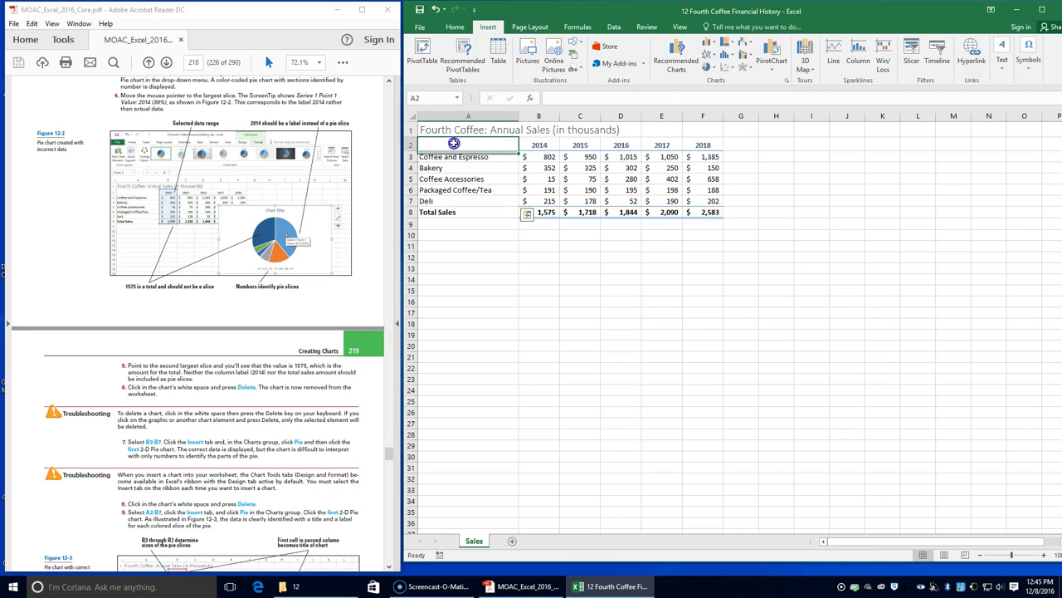
drag(458, 149, 554, 204)
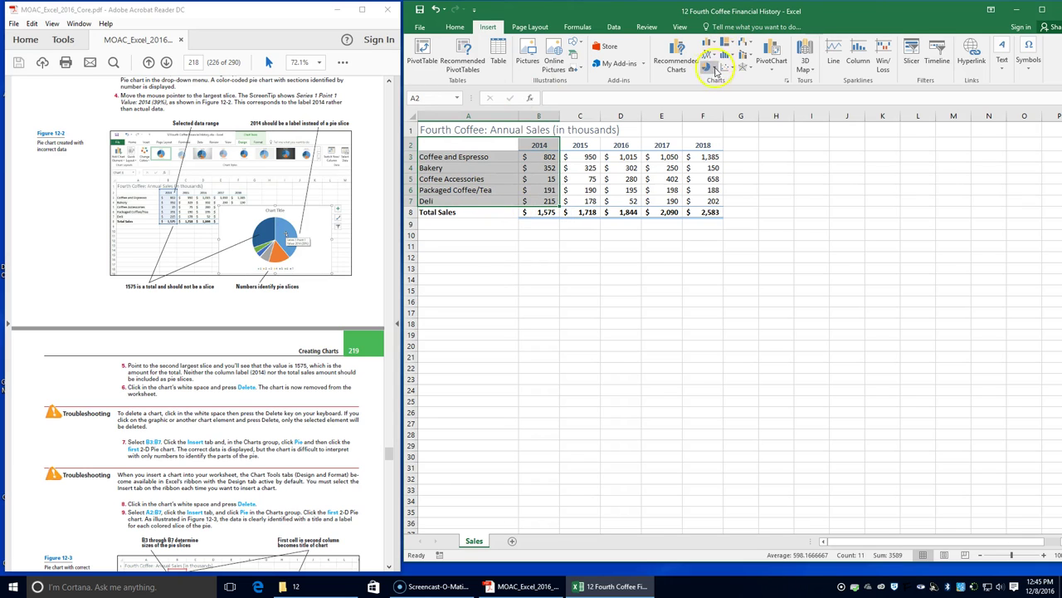
click(708, 69)
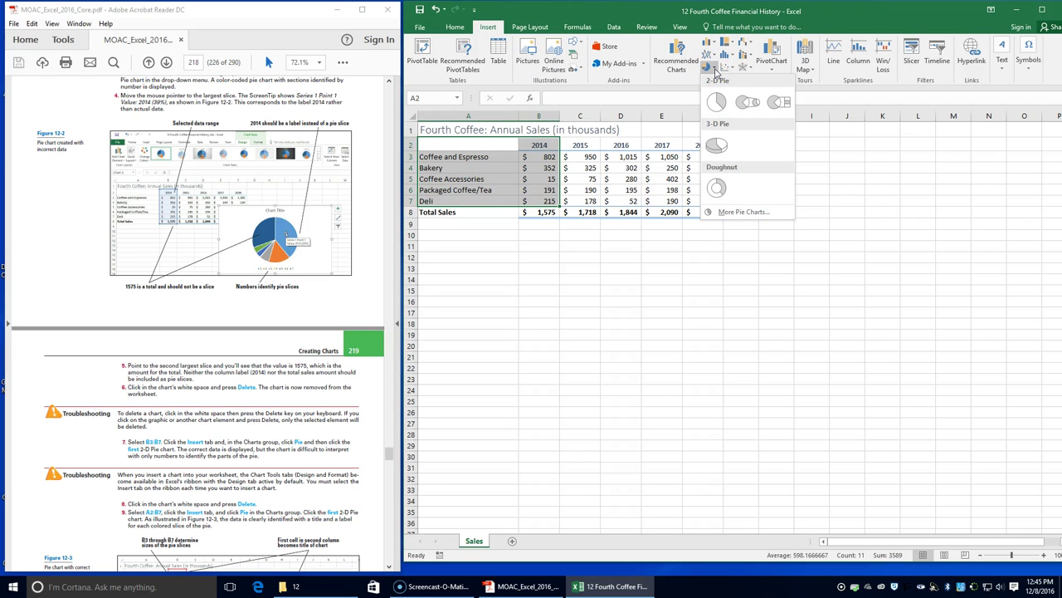
click(714, 102)
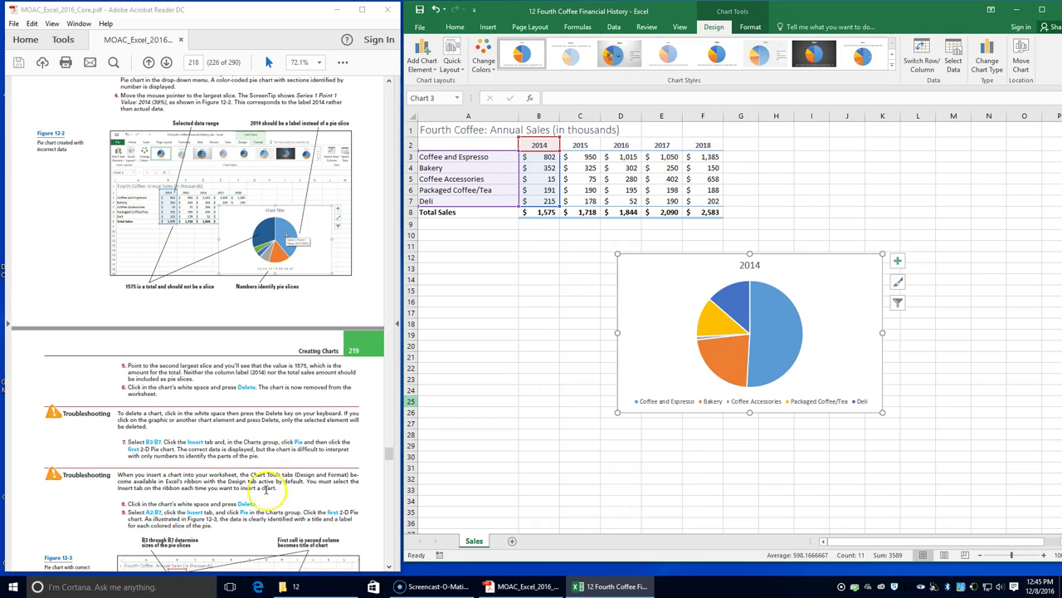
Read exercise steps 9 and 10 in the textbook and move the 2014 pie chart directly below the sales data, starting at about A10.
scroll(248, 481, down, 2)
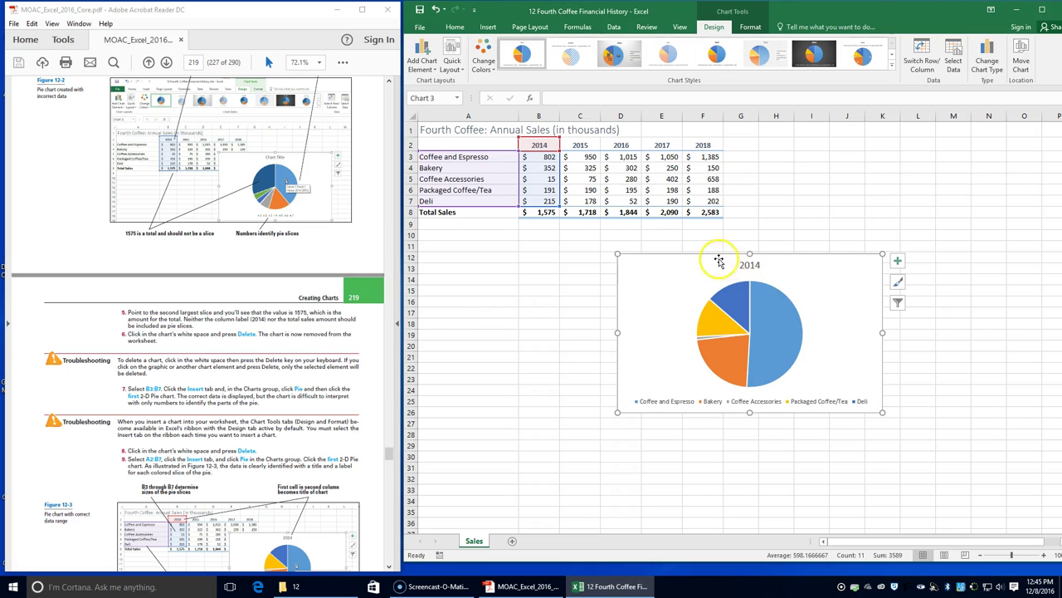
scroll(270, 394, down, 3)
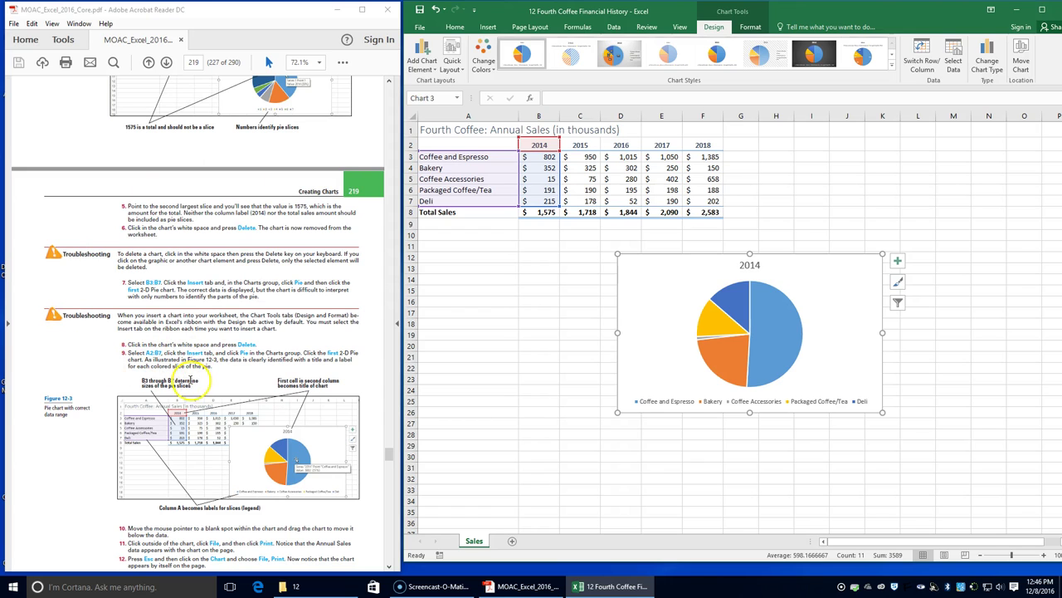
scroll(187, 407, down, 2)
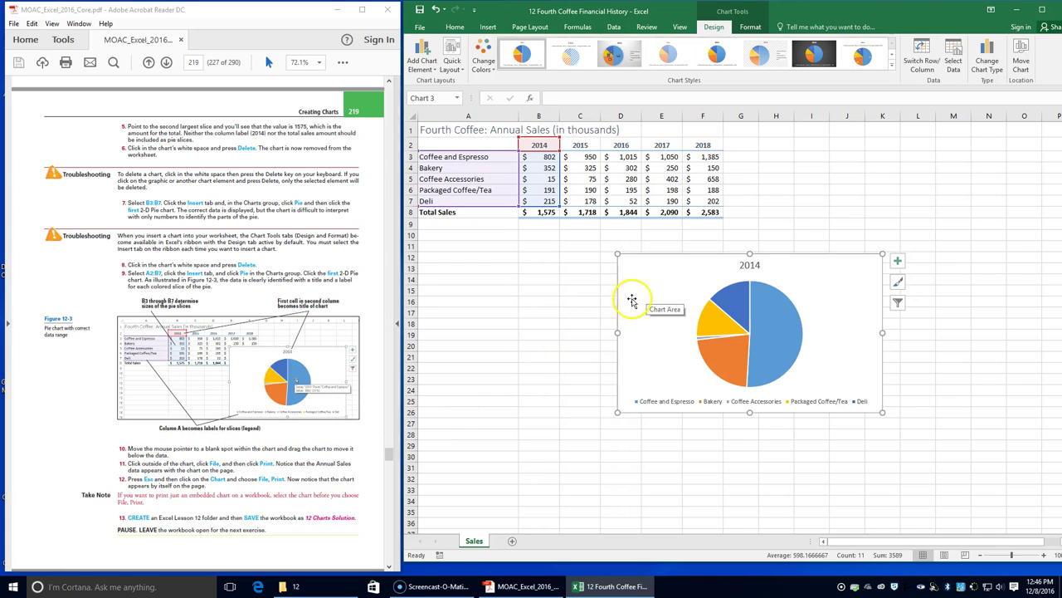
drag(658, 273, 462, 250)
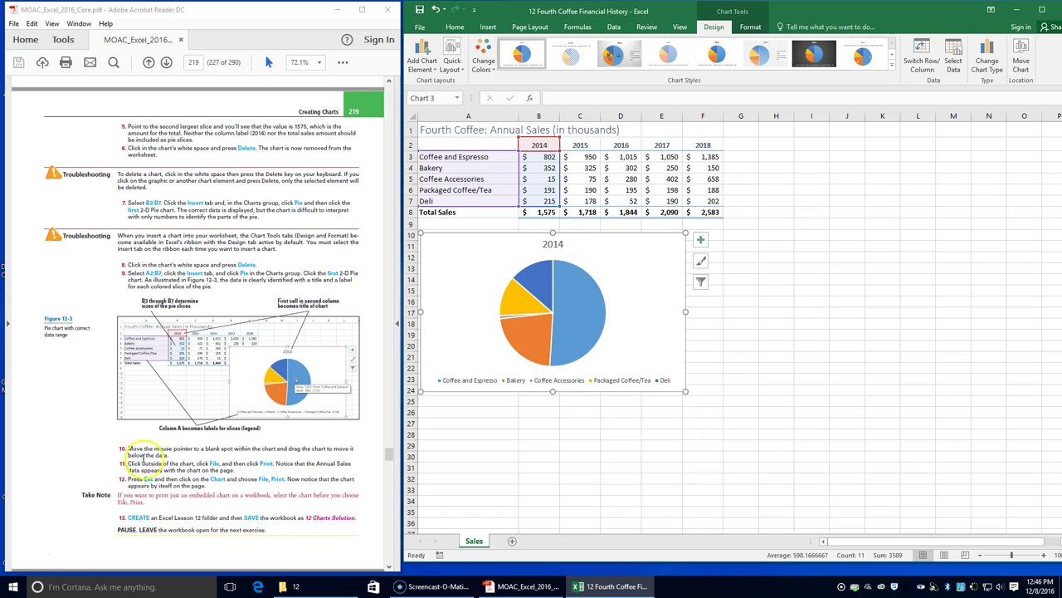
Deselect the chart, examine the print preview of the Sales worksheet with its data and chart, and return to the worksheet.
click(778, 334)
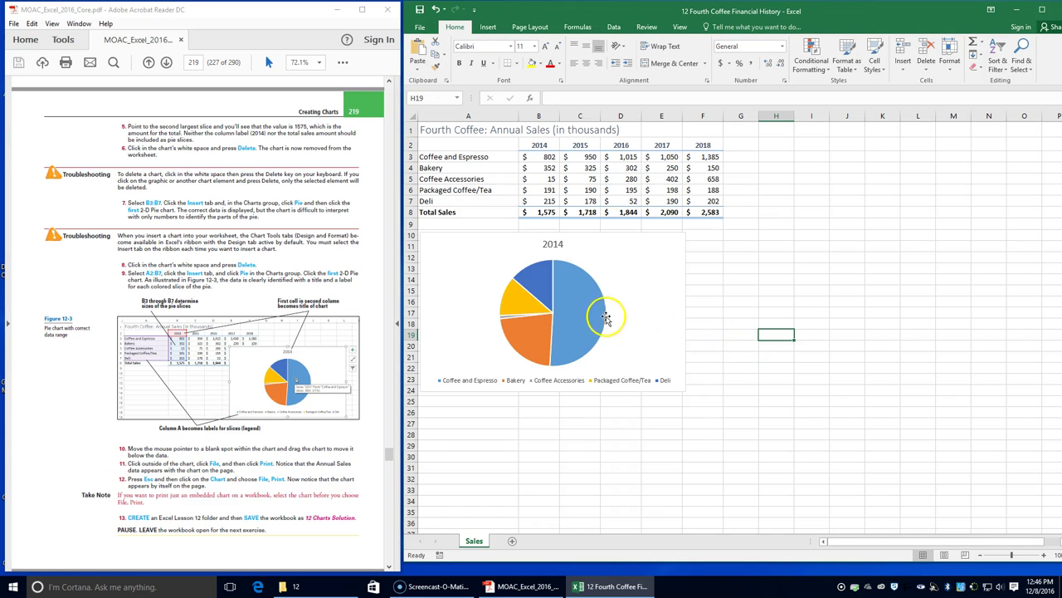
click(420, 27)
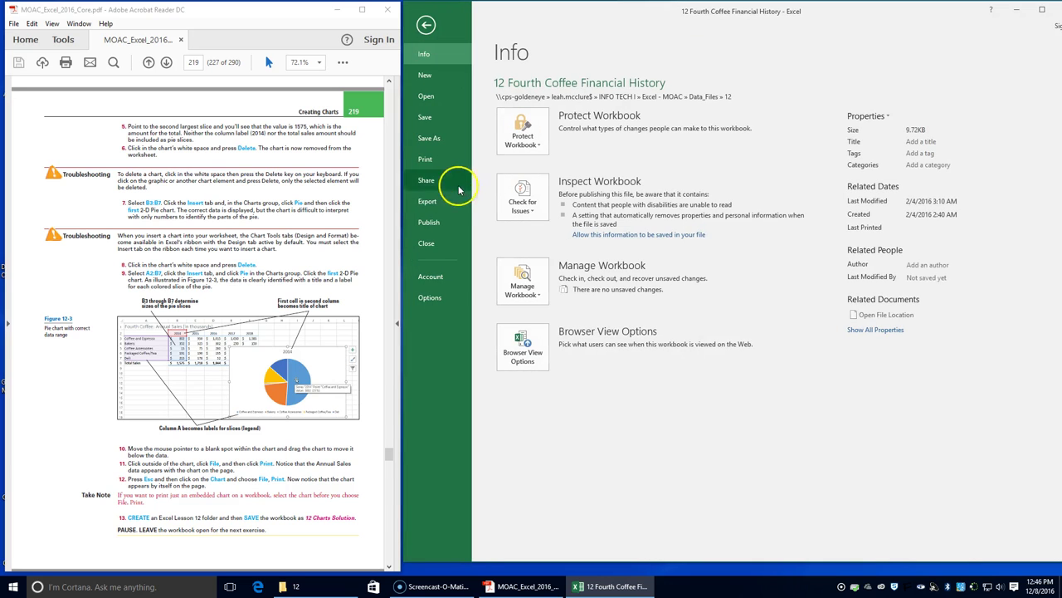
click(443, 163)
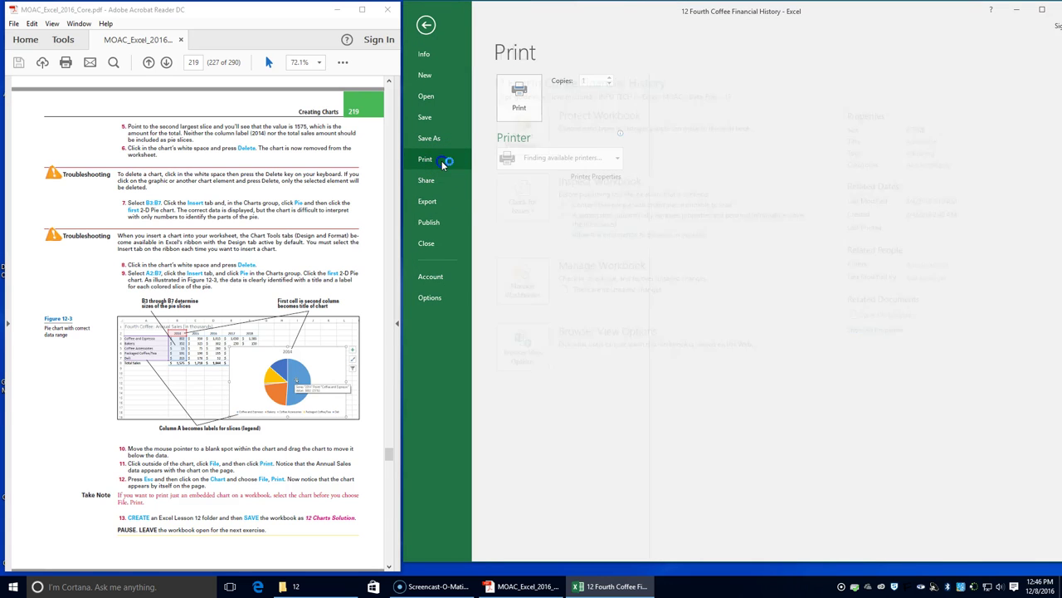
click(460, 175)
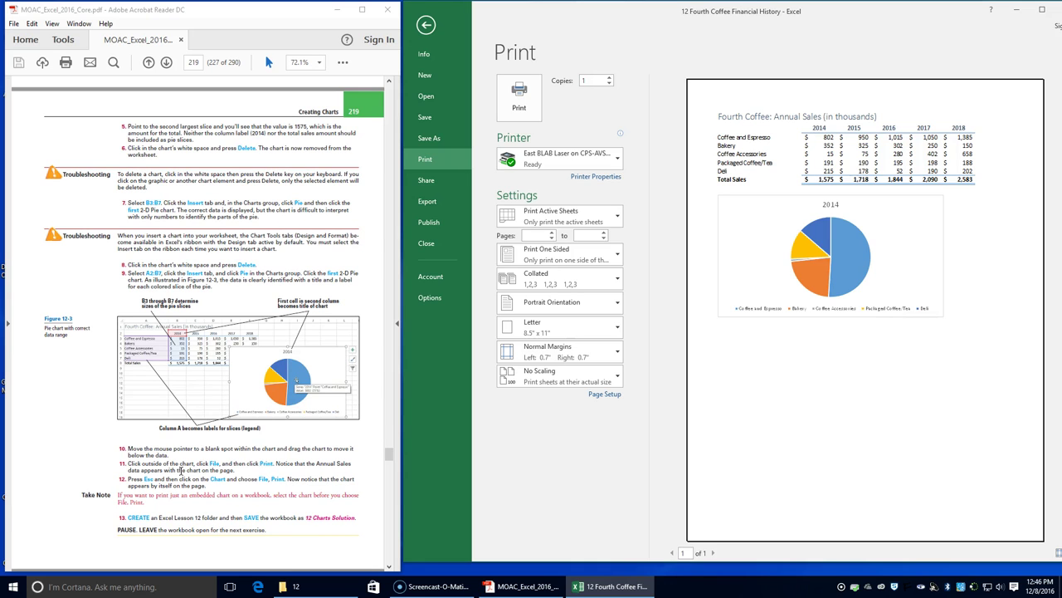
scroll(181, 472, down, 2)
scroll(182, 475, up, 1)
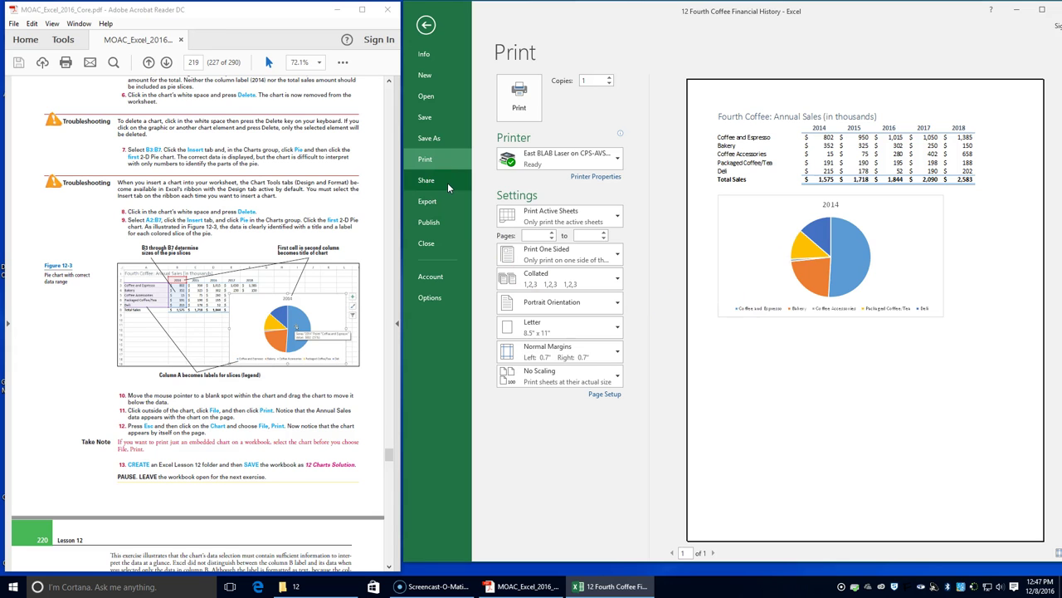
key(Escape)
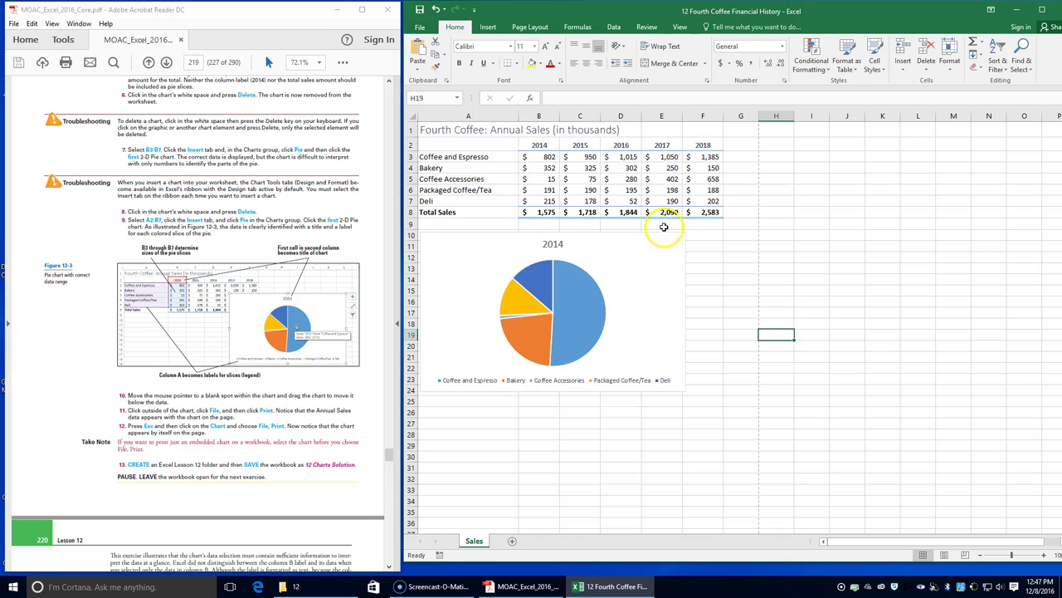
Select the 2014 pie chart and examine the print preview of the chart by itself.
click(664, 281)
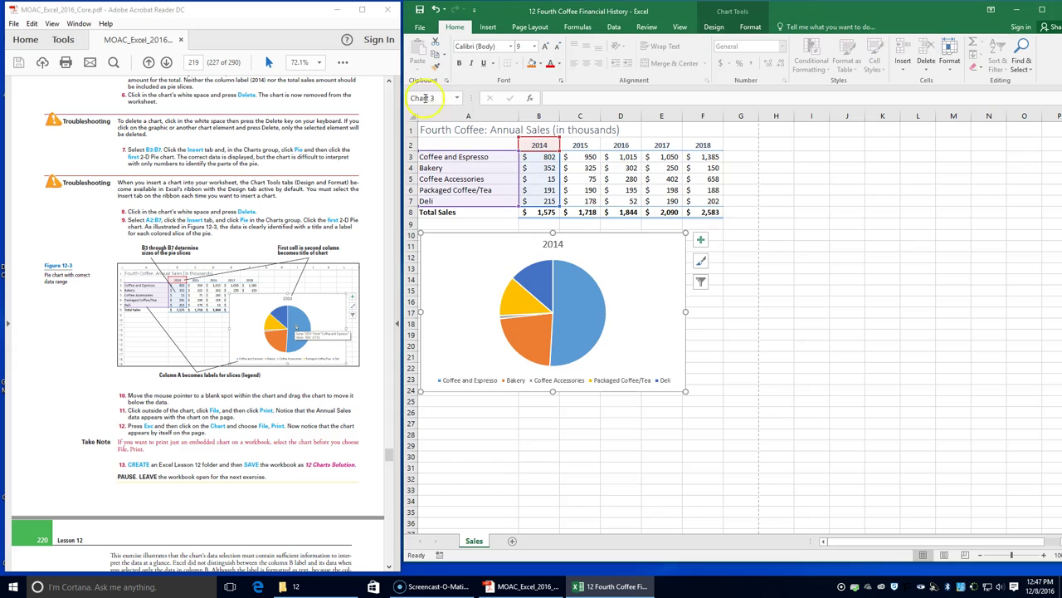
click(421, 27)
click(425, 160)
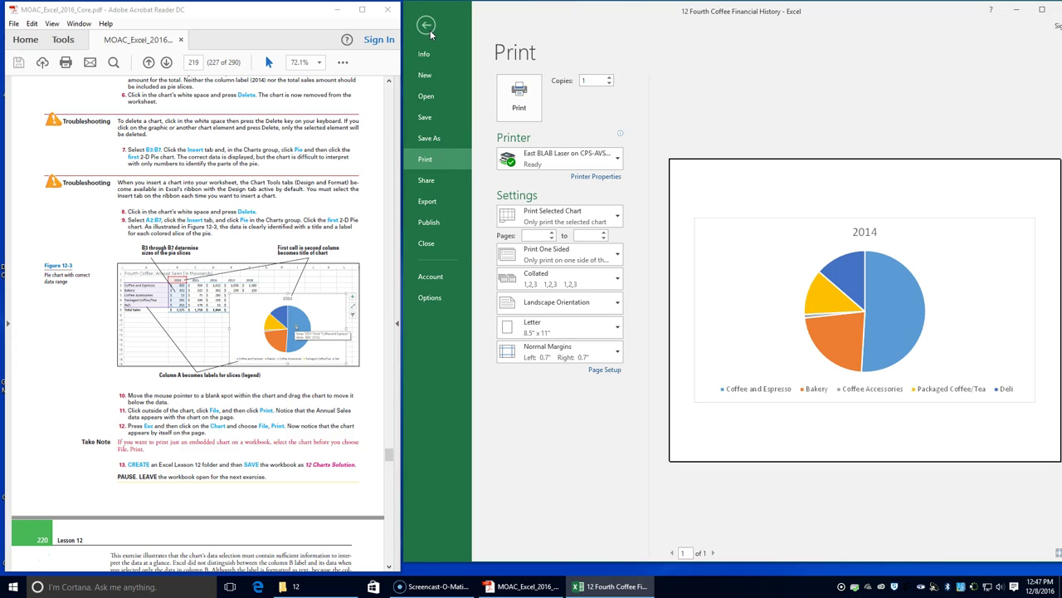
Begin saving a copy of the workbook in the Excel - MOAC folder, with Lesson 12 as the file name.
click(429, 138)
click(704, 177)
click(667, 26)
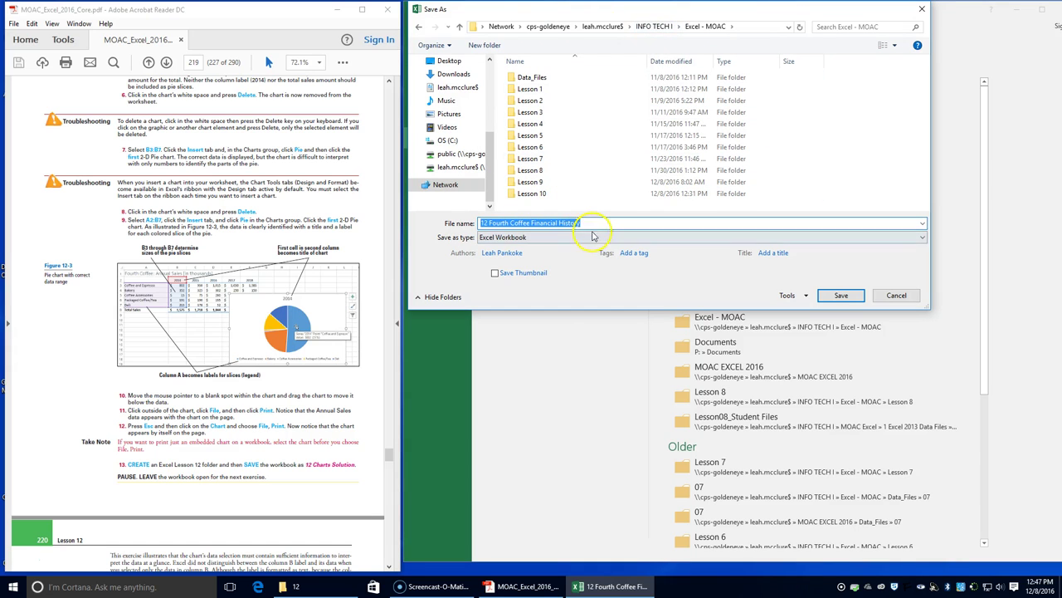
click(591, 221)
key(ctrl+a)
text(Lesson 12)
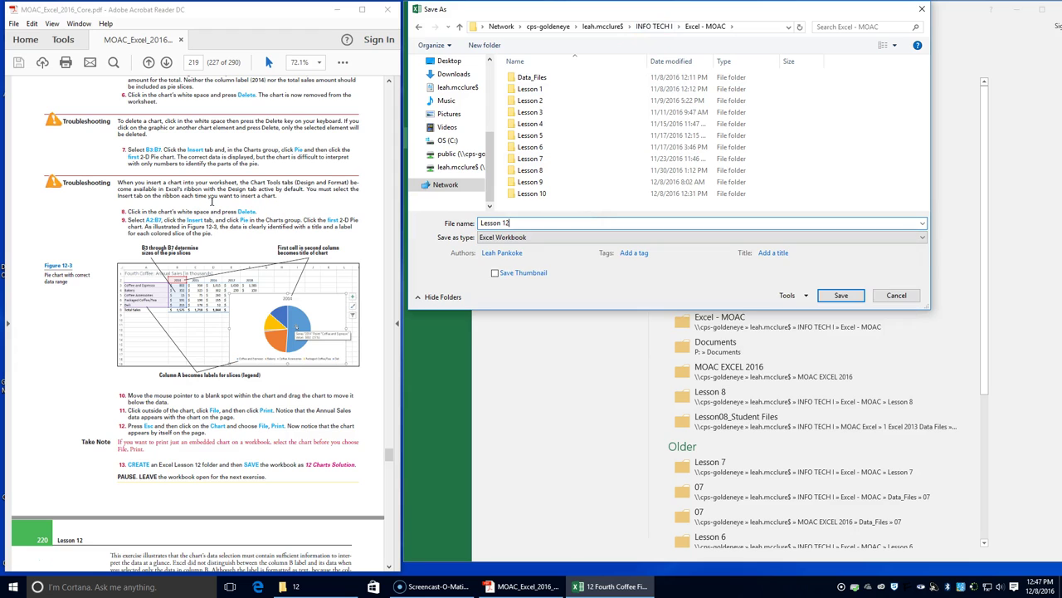
click(829, 299)
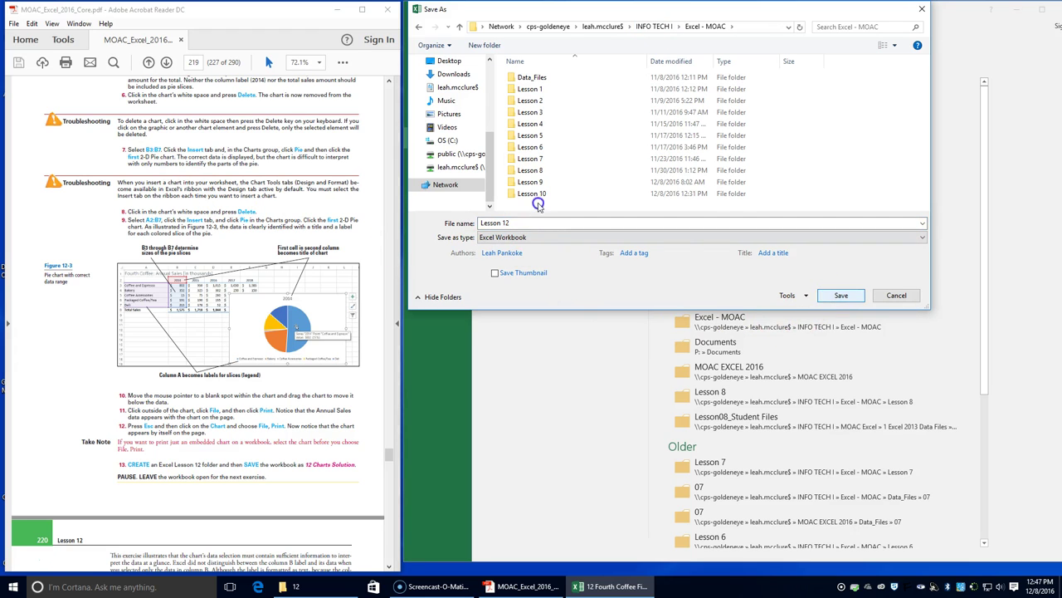
click(534, 224)
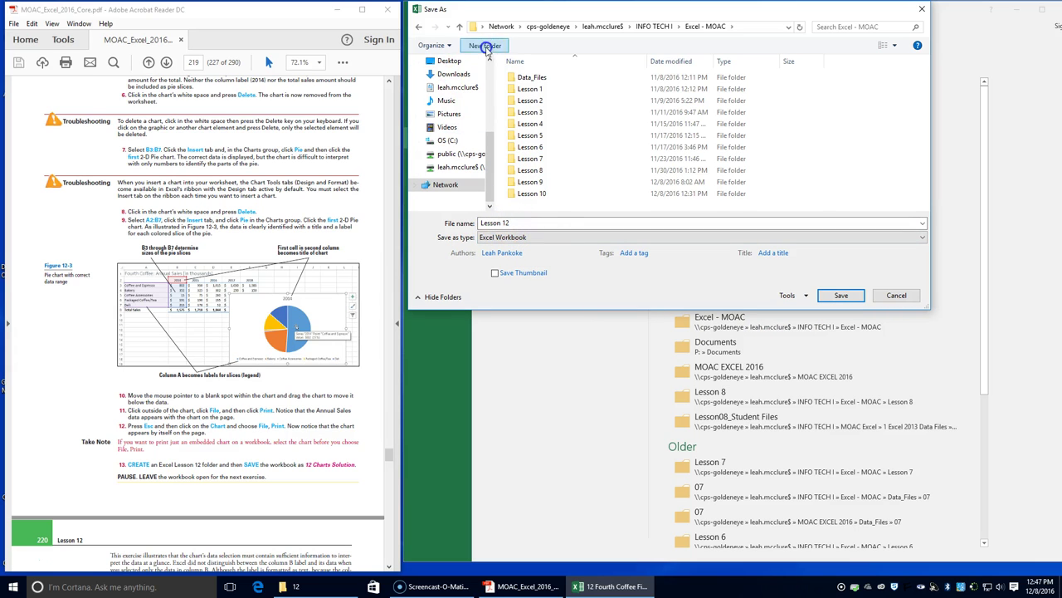
Create a Lesson 12 folder inside Excel - MOAC and save the workbook in it as 12 Charts Solution.
click(485, 45)
text(Lesson 12)
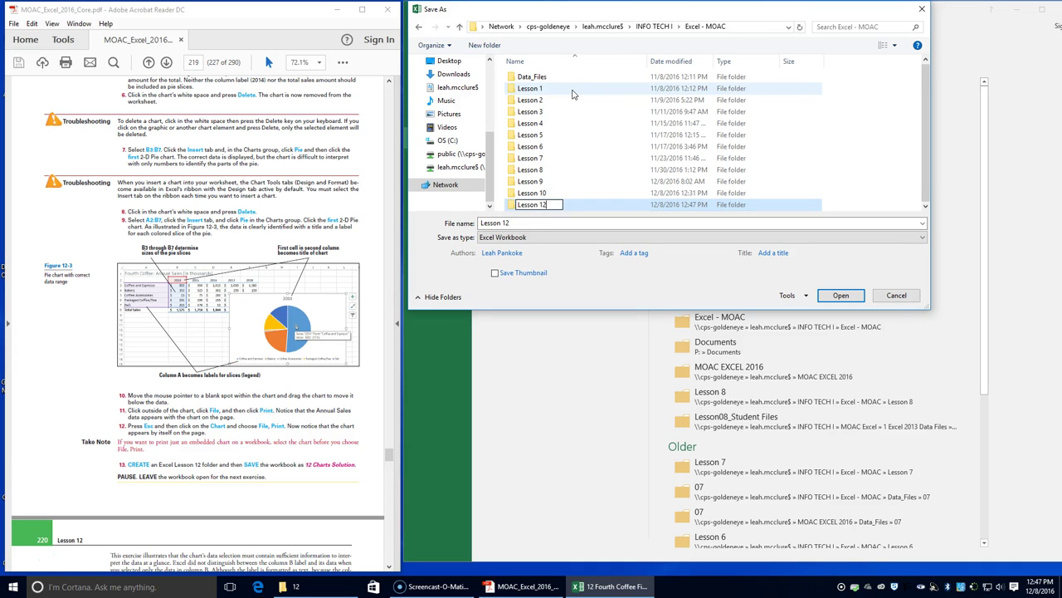
key(Return)
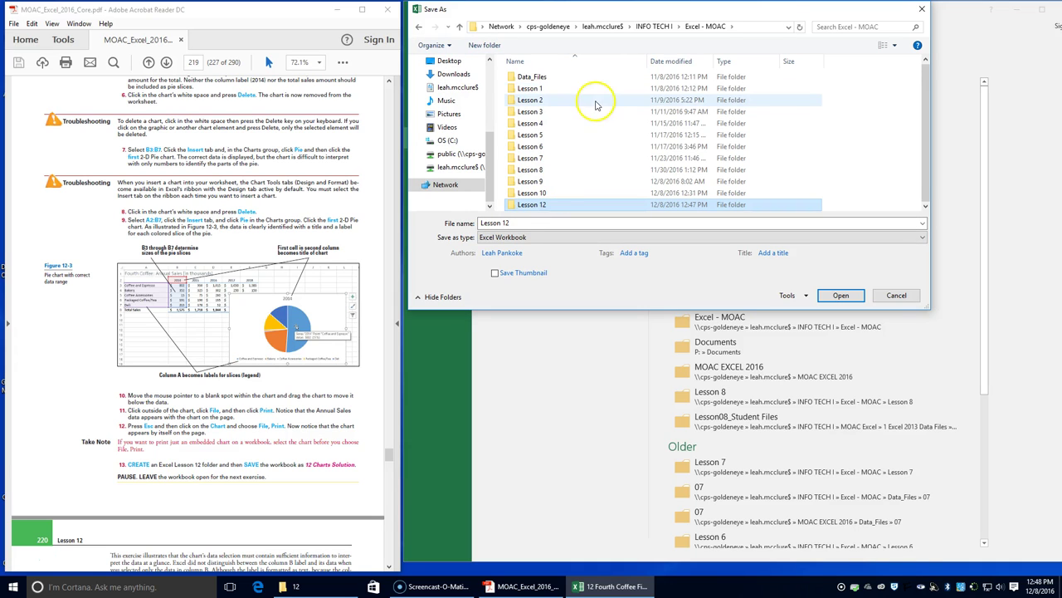
click(572, 203)
double_click(572, 203)
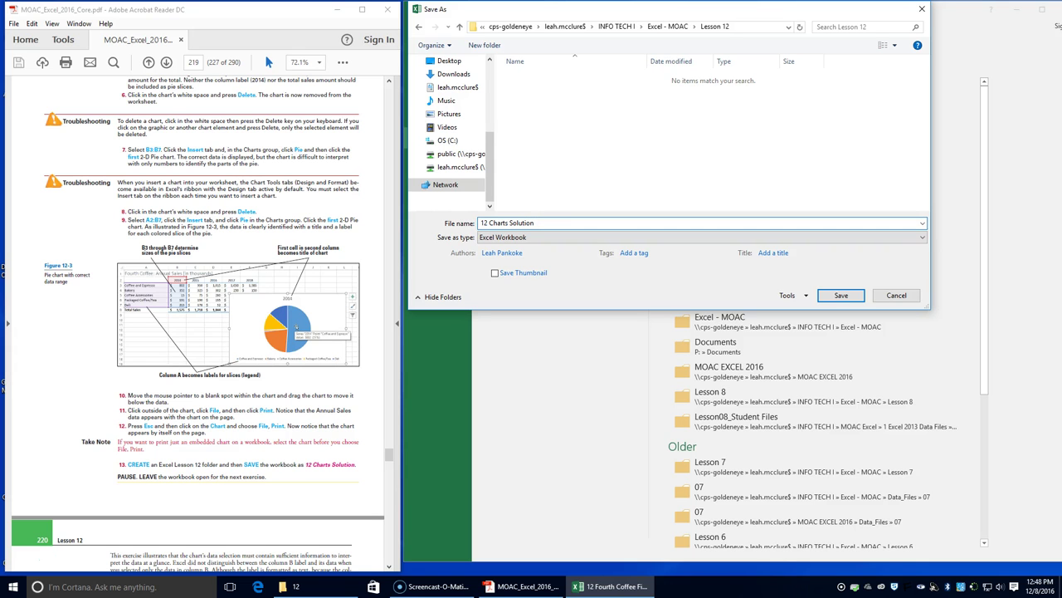
key(Return)
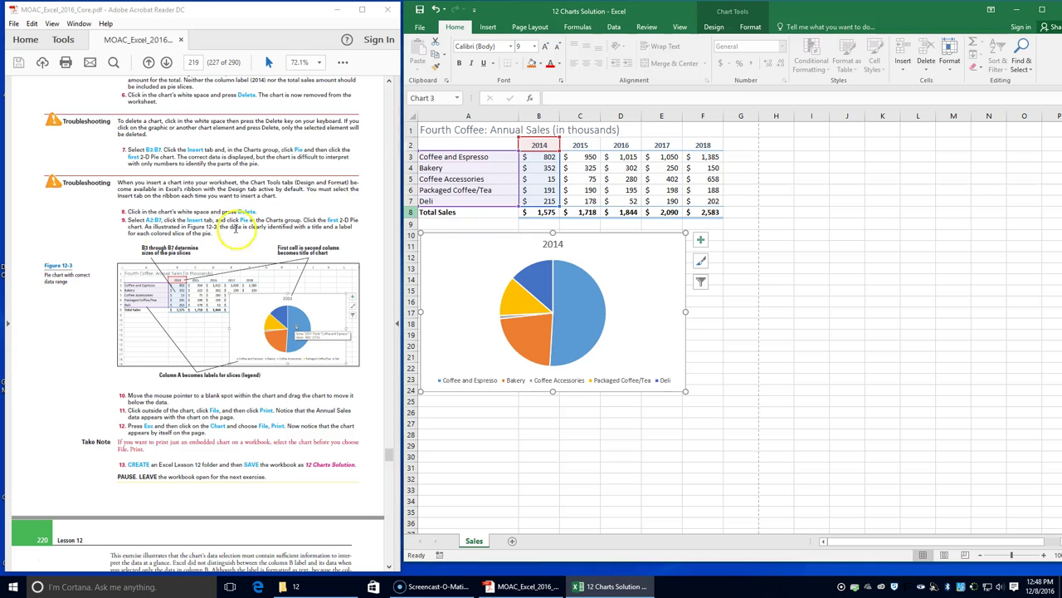
Read the textbook's Move a Chart exercise and move the 2014 pie chart to a new sheet named 2014 Pie.
scroll(159, 277, down, 3)
scroll(159, 277, down, 1)
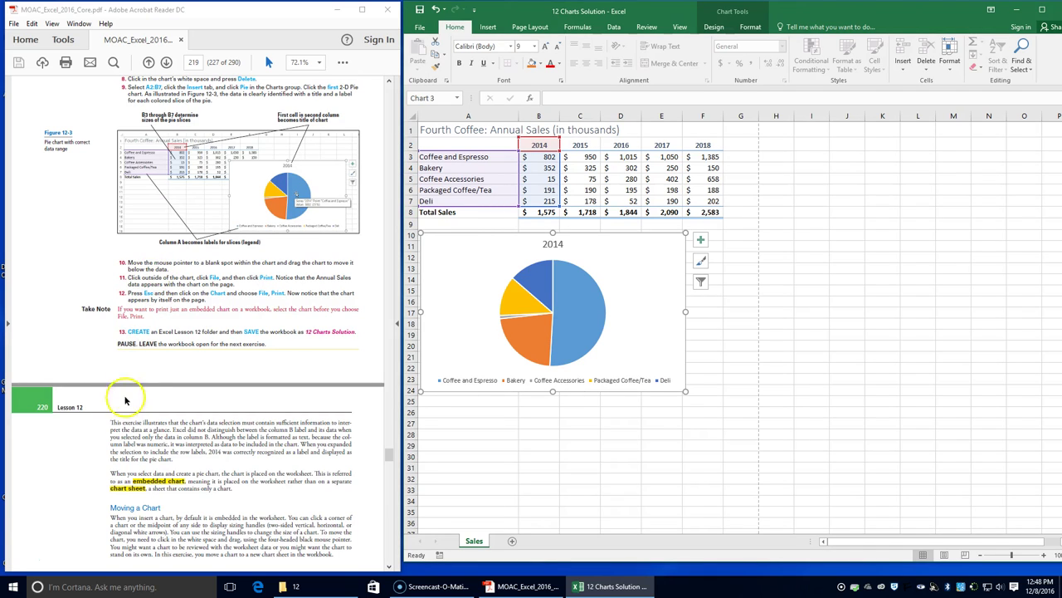
scroll(97, 403, down, 3)
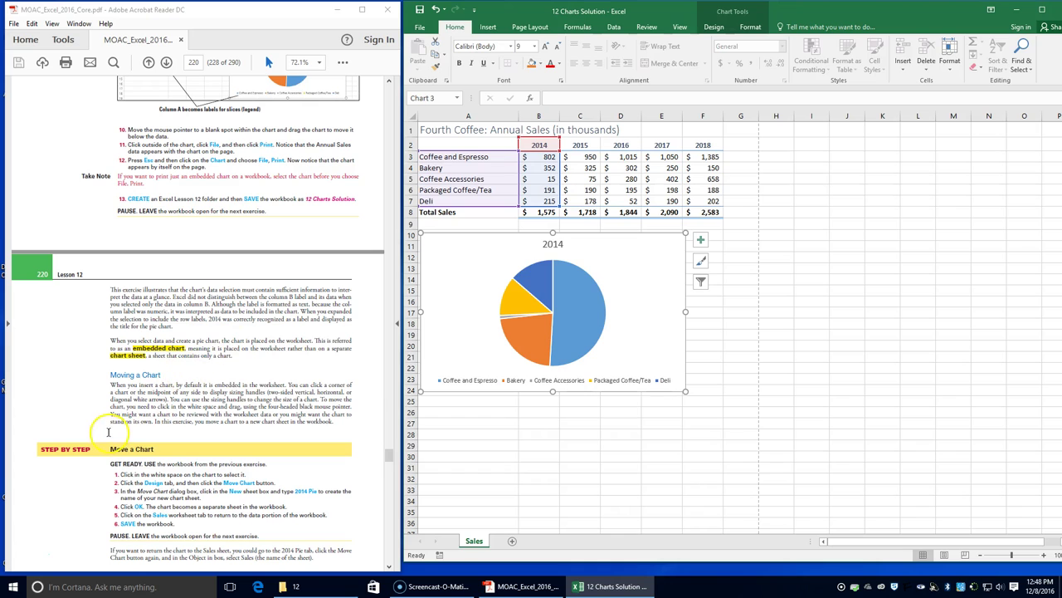
scroll(112, 425, down, 2)
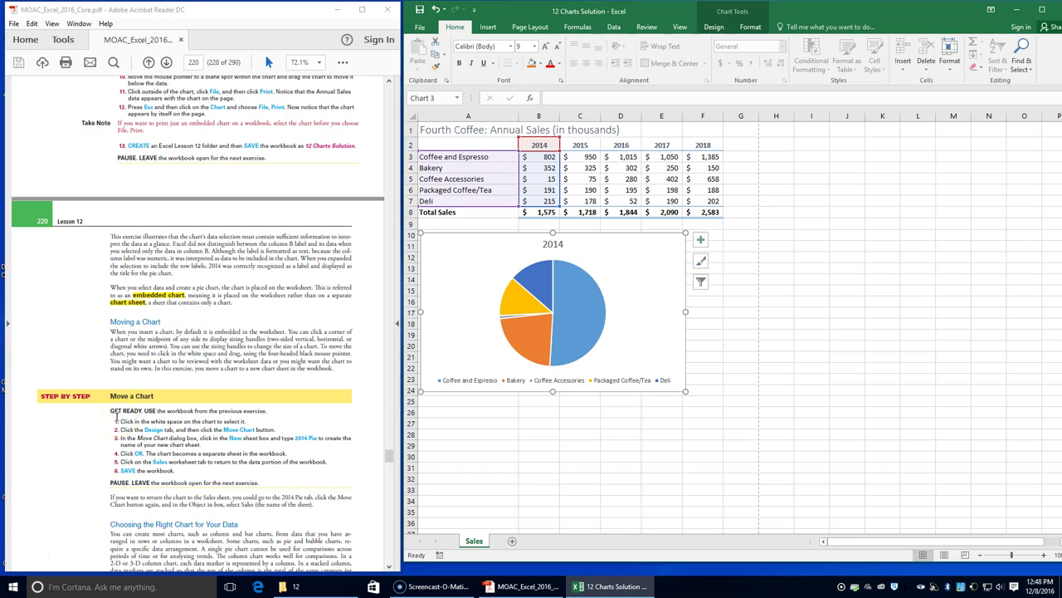
scroll(116, 419, down, 2)
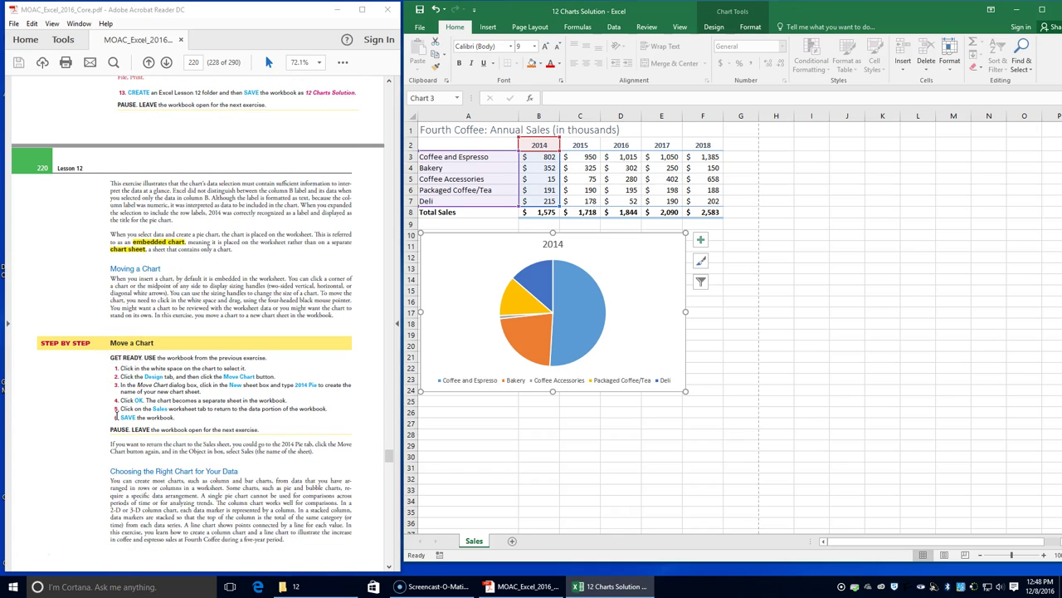
click(473, 258)
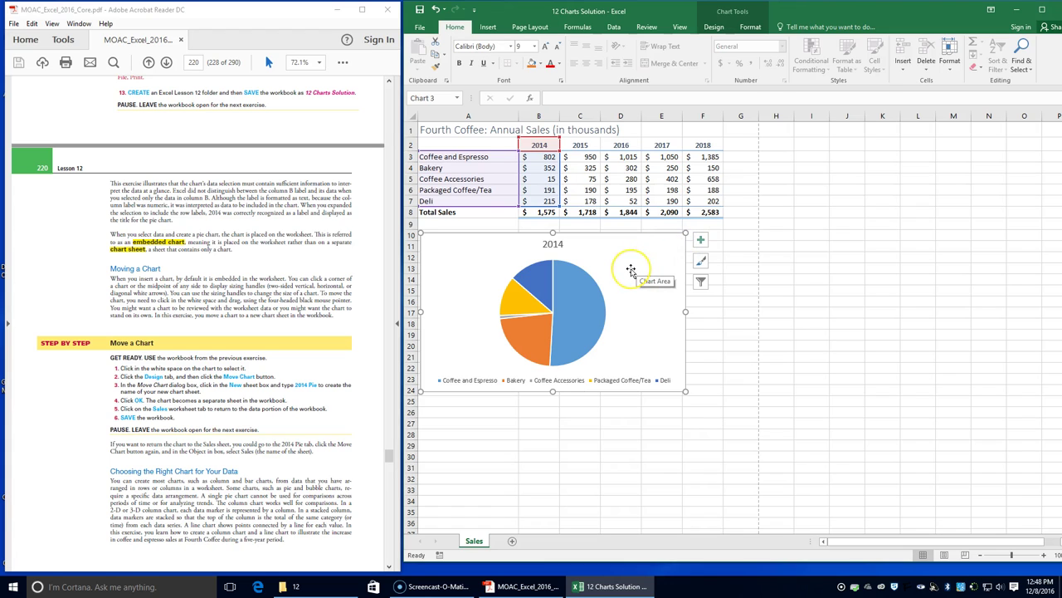
click(710, 28)
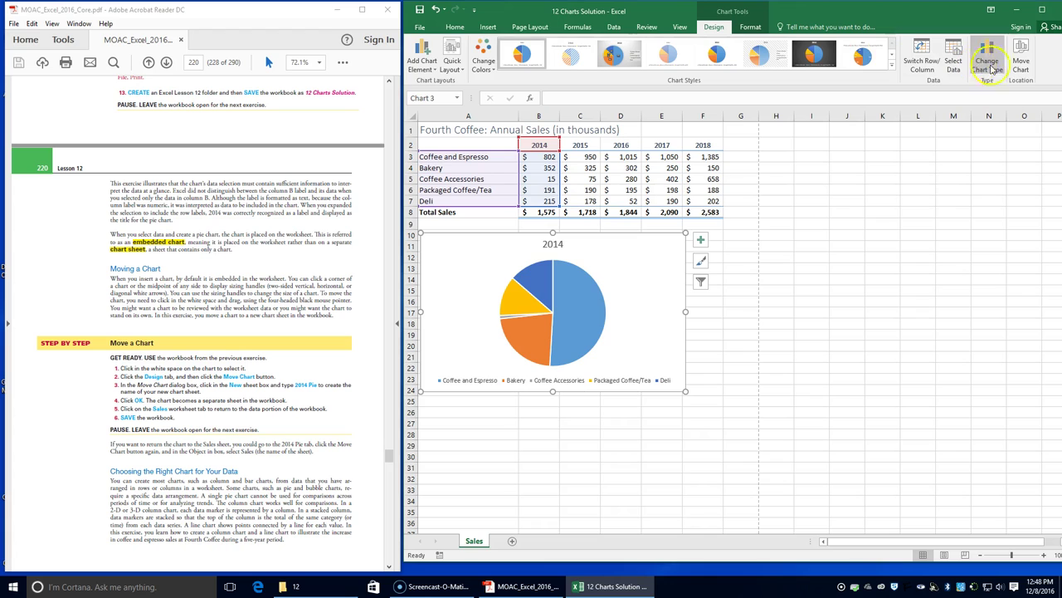
click(1020, 64)
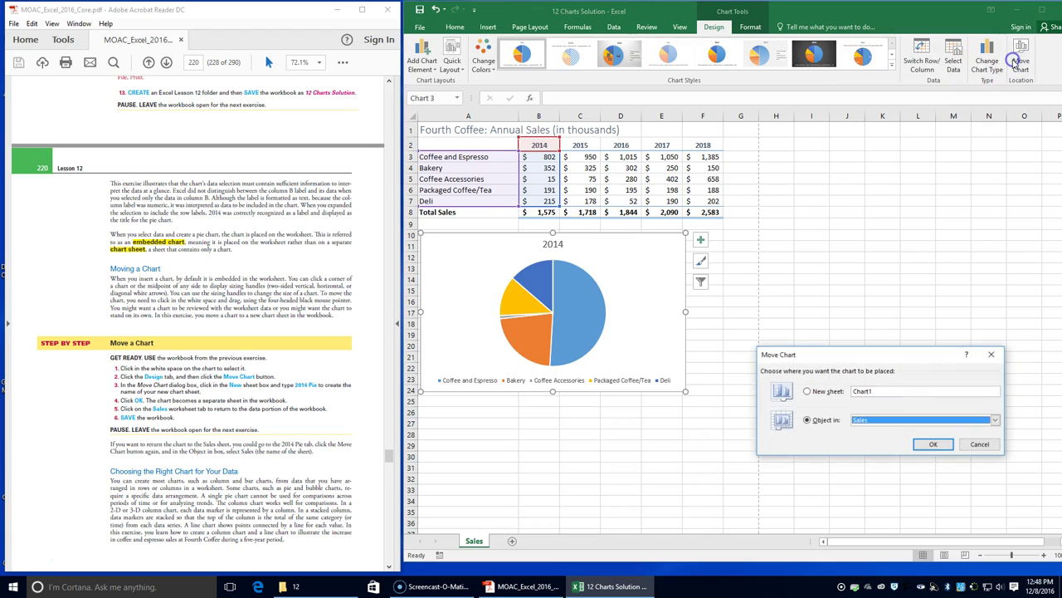
click(809, 392)
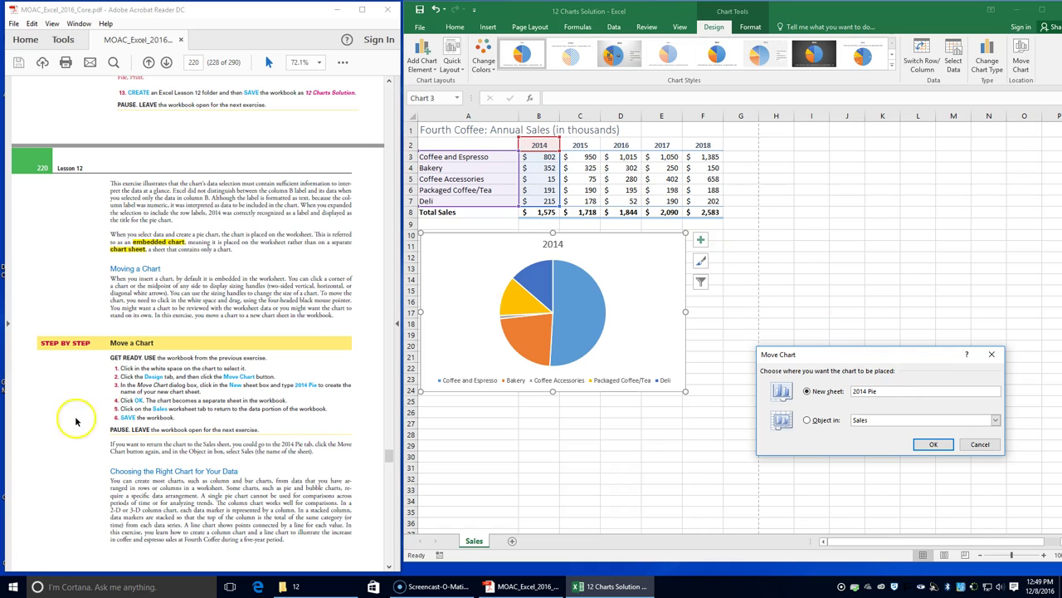
click(934, 446)
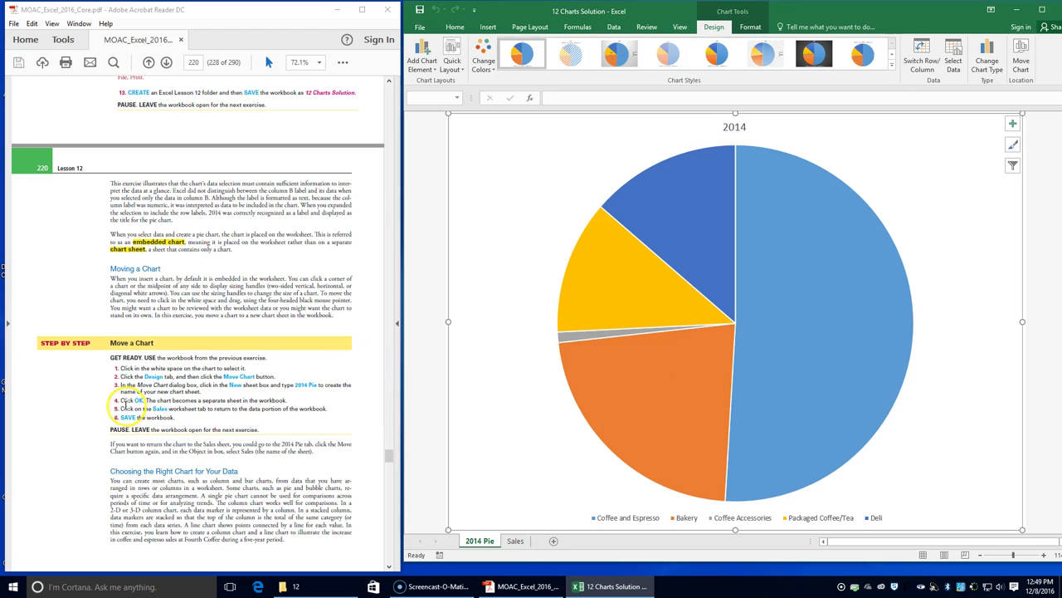
Return to the Sales worksheet and save the workbook.
click(516, 541)
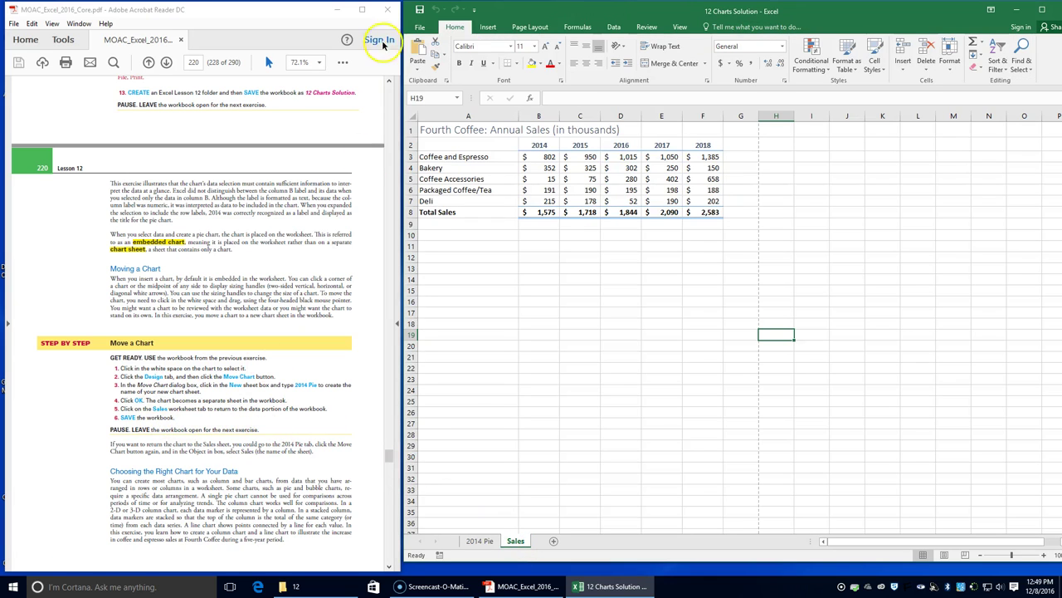
click(420, 10)
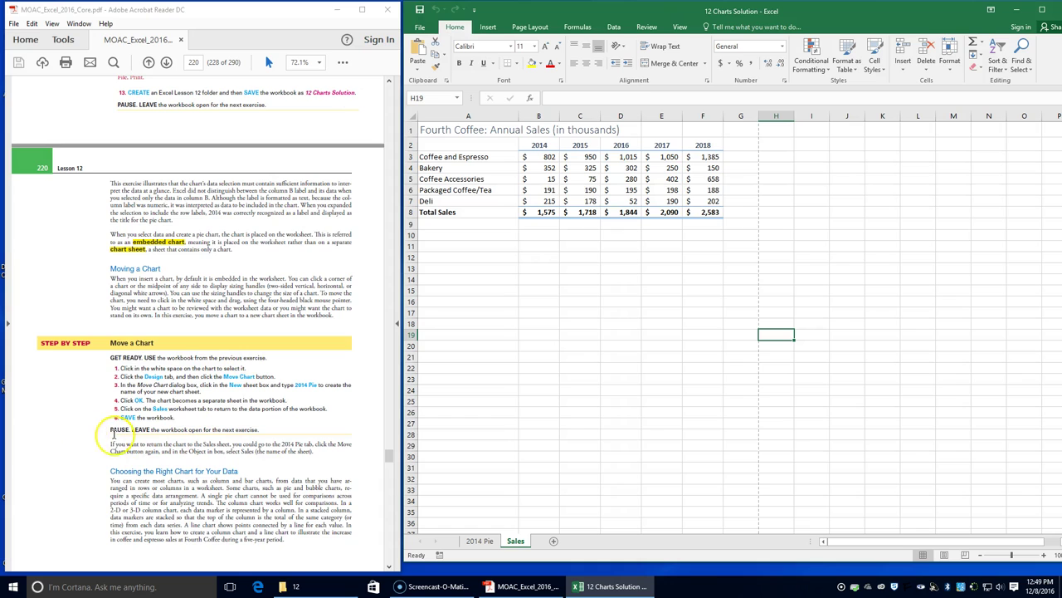
Following the Choose the Right Chart for Your Data exercise, insert a 3-D Clustered Column chart from cells A2:F7.
scroll(208, 458, down, 1)
scroll(208, 458, down, 5)
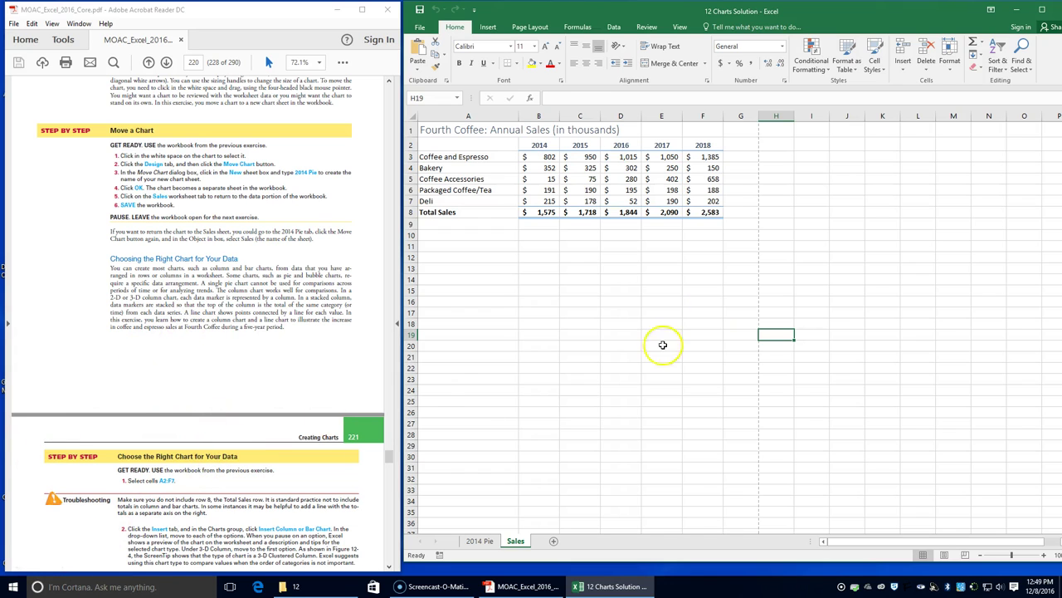
click(442, 146)
drag(446, 147, 676, 207)
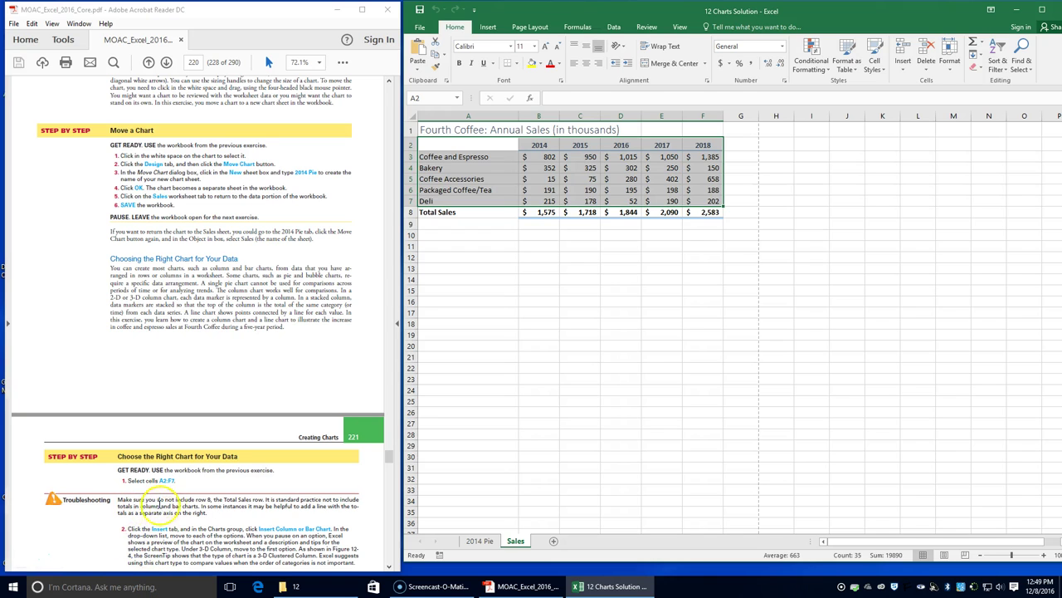
scroll(220, 498, down, 1)
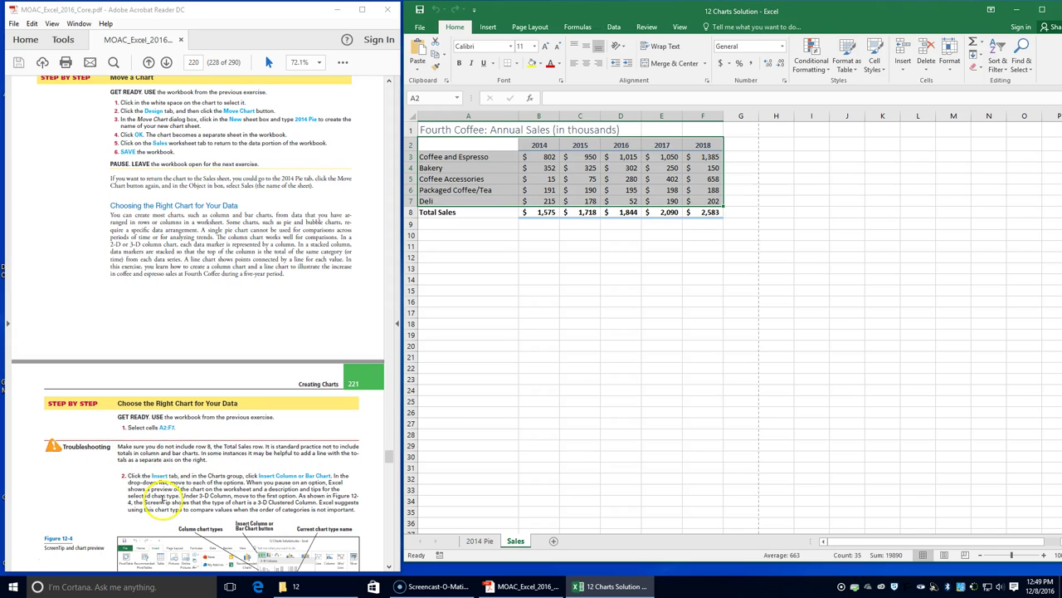
scroll(158, 492, down, 2)
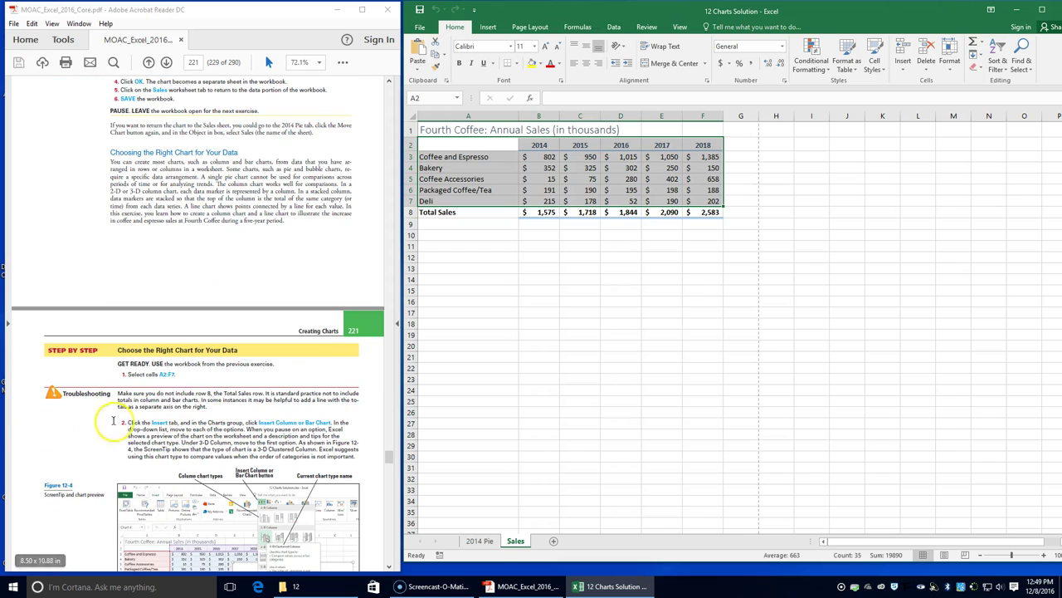
click(488, 26)
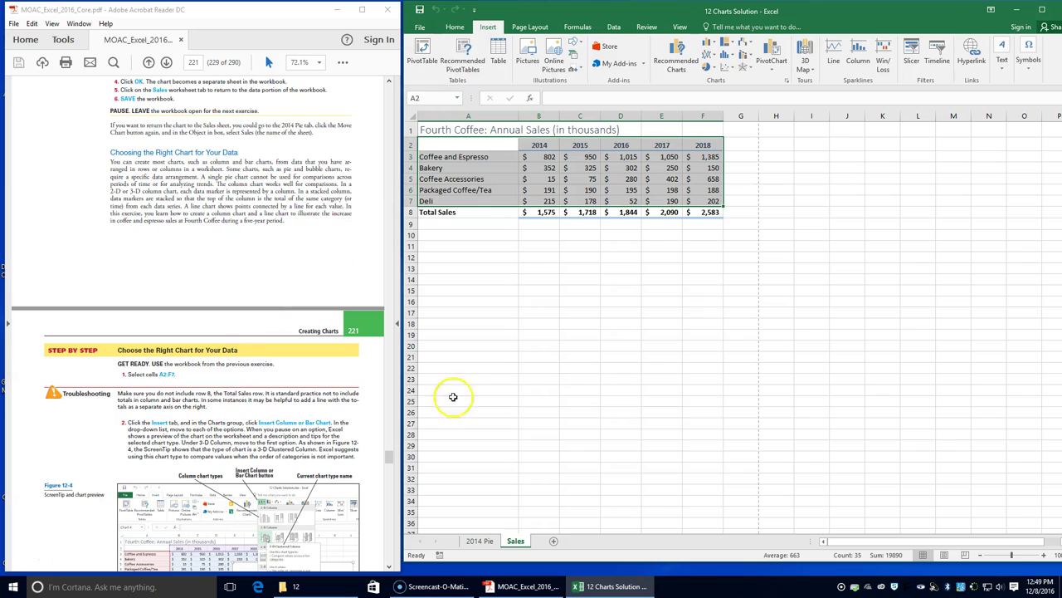
click(709, 47)
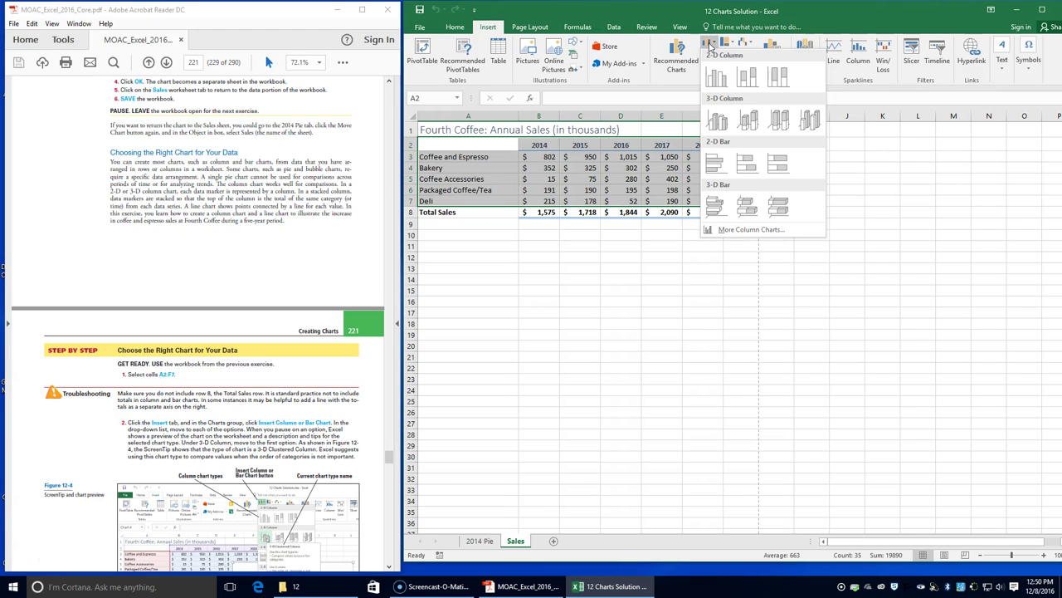
scroll(201, 439, down, 2)
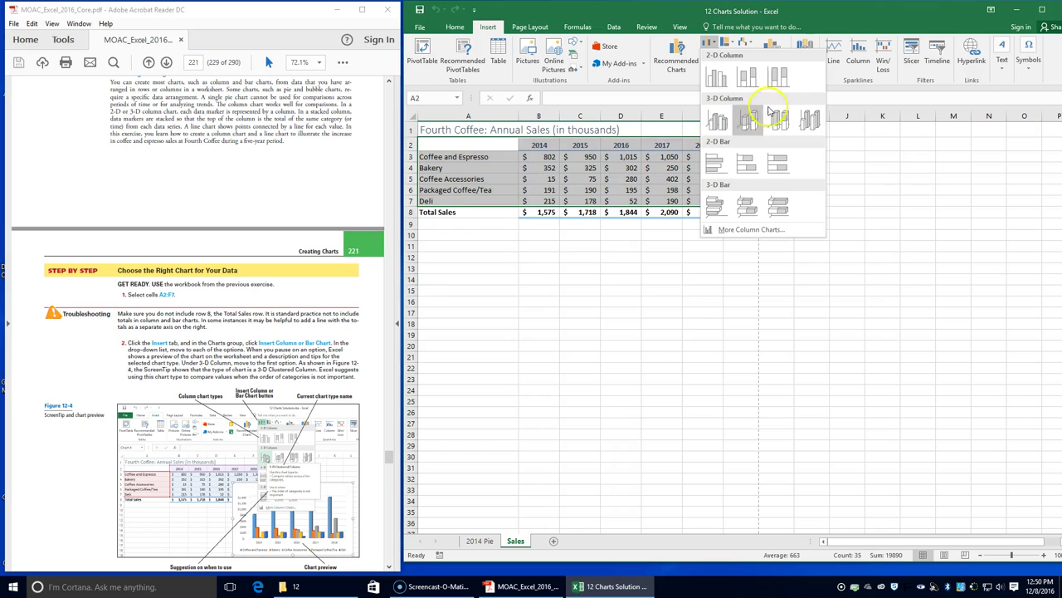
click(718, 126)
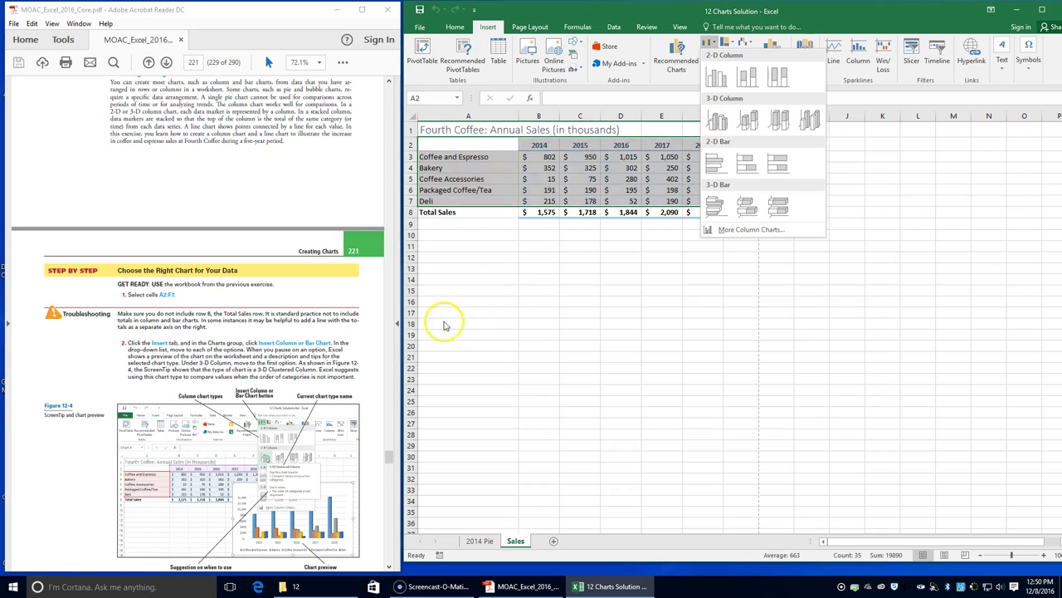
scroll(365, 402, down, 4)
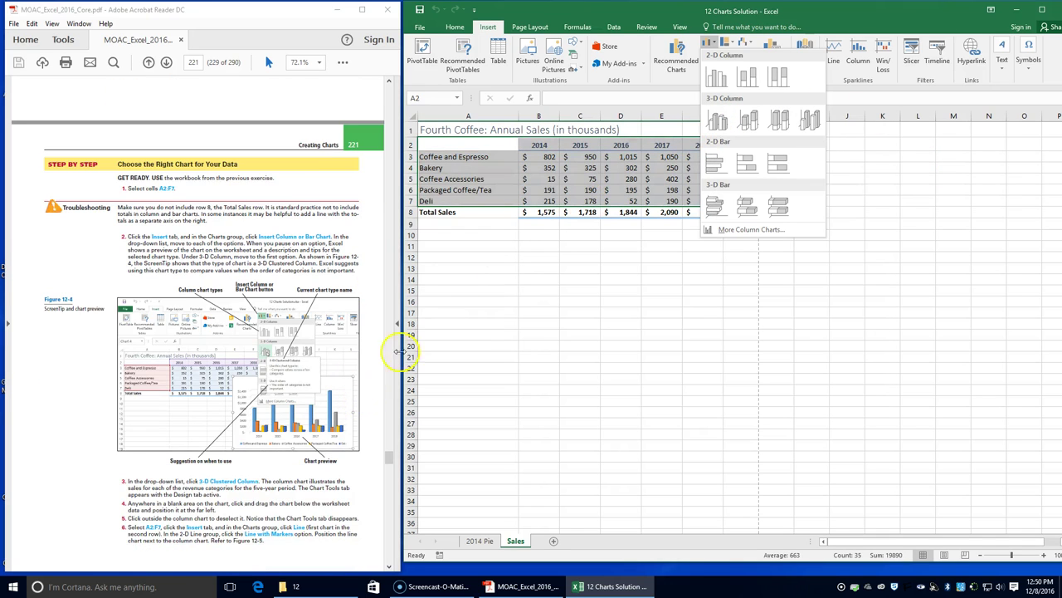
click(720, 121)
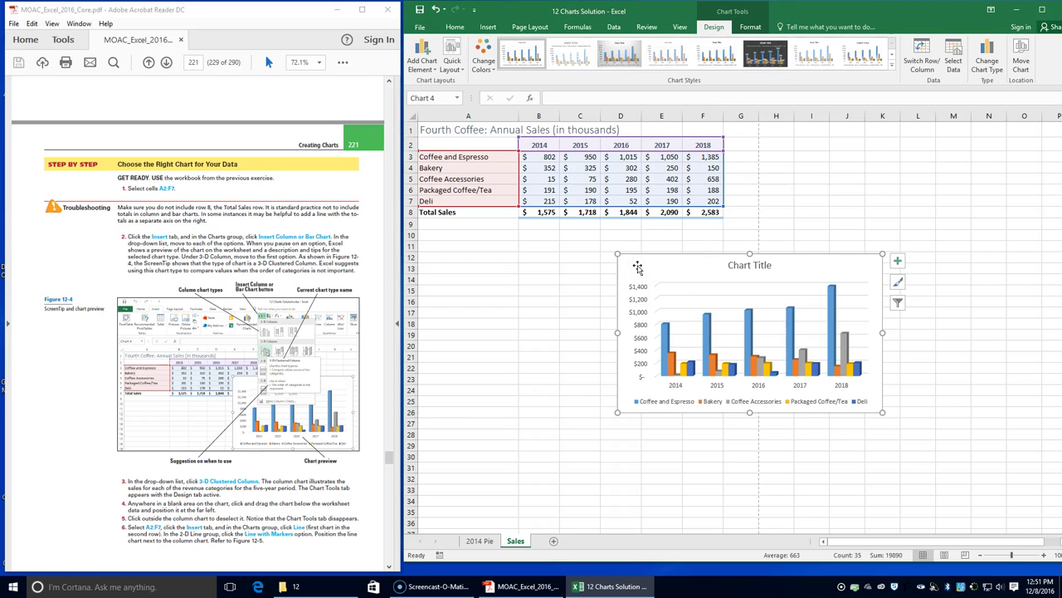
Move the column chart to the far left below the sales data, starting at about A10, and deselect it.
drag(645, 265, 446, 241)
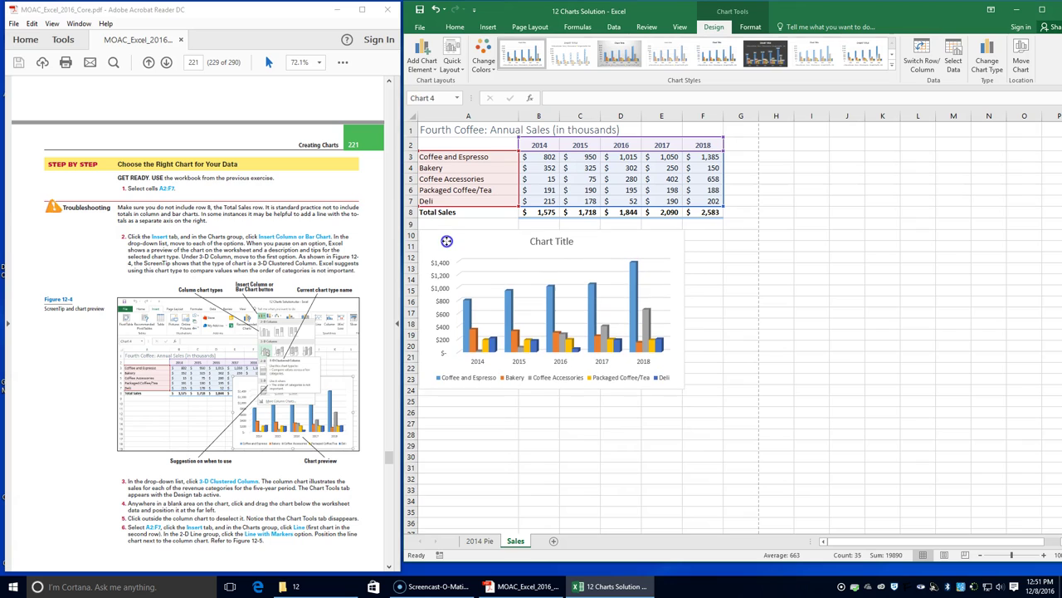
click(506, 251)
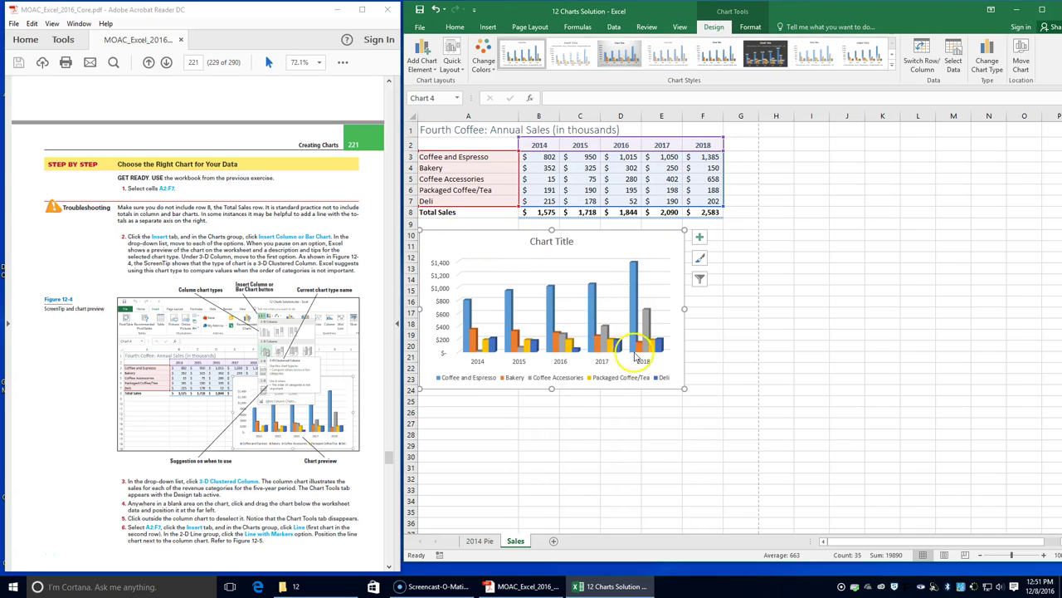
click(725, 326)
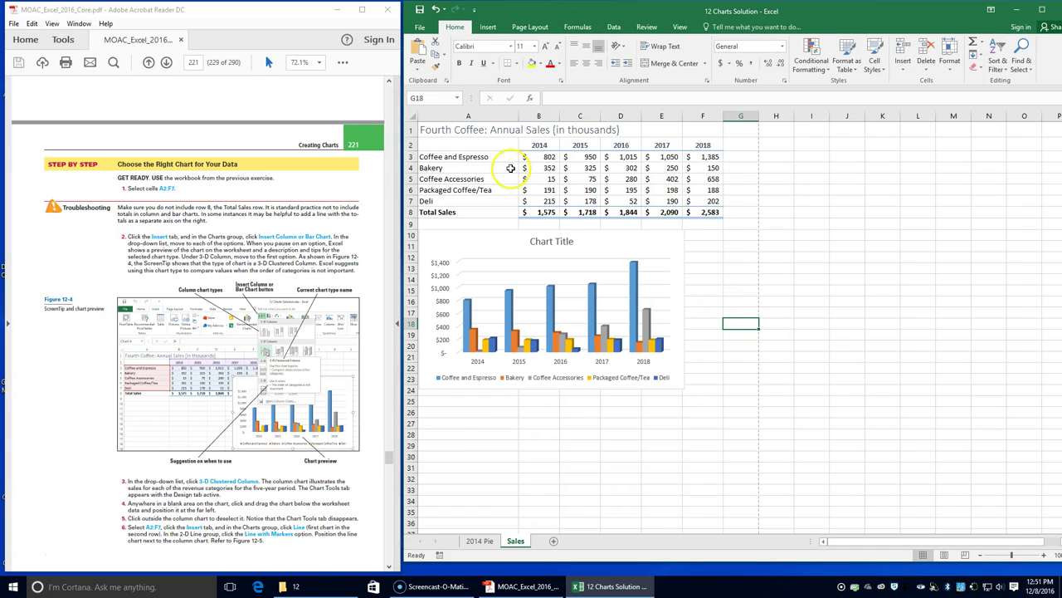
Insert a 2-D Line with Markers chart from cells A2:F7 and place it beside the column chart, starting at about F10.
drag(454, 148, 708, 205)
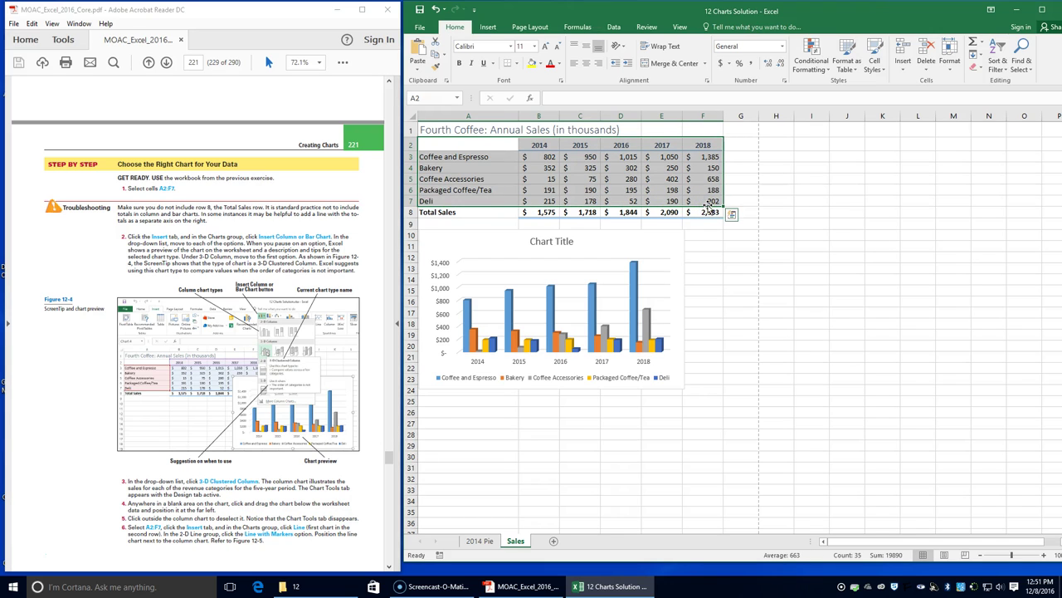
click(488, 27)
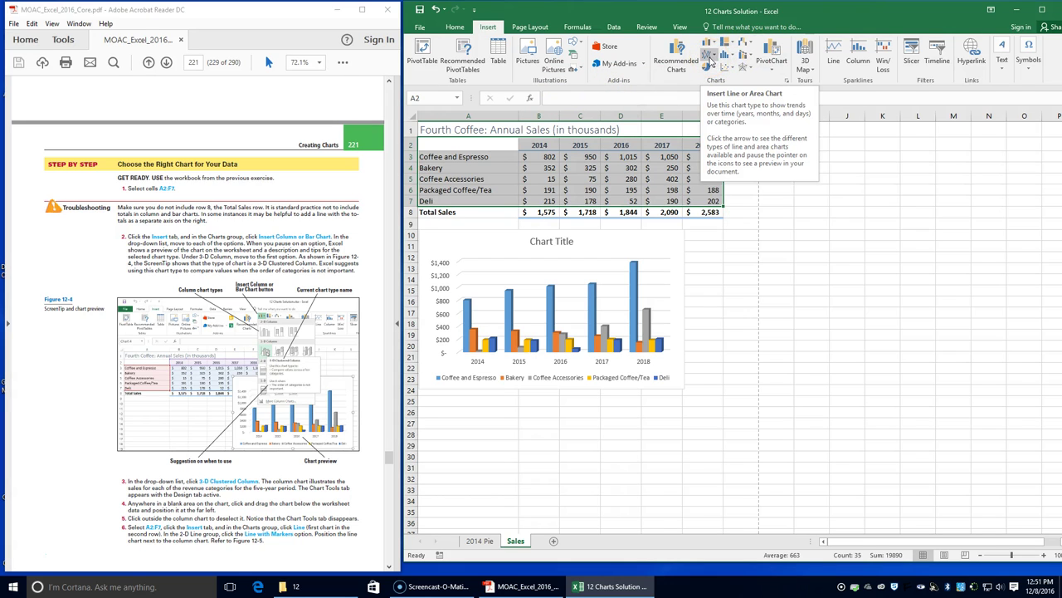
click(709, 59)
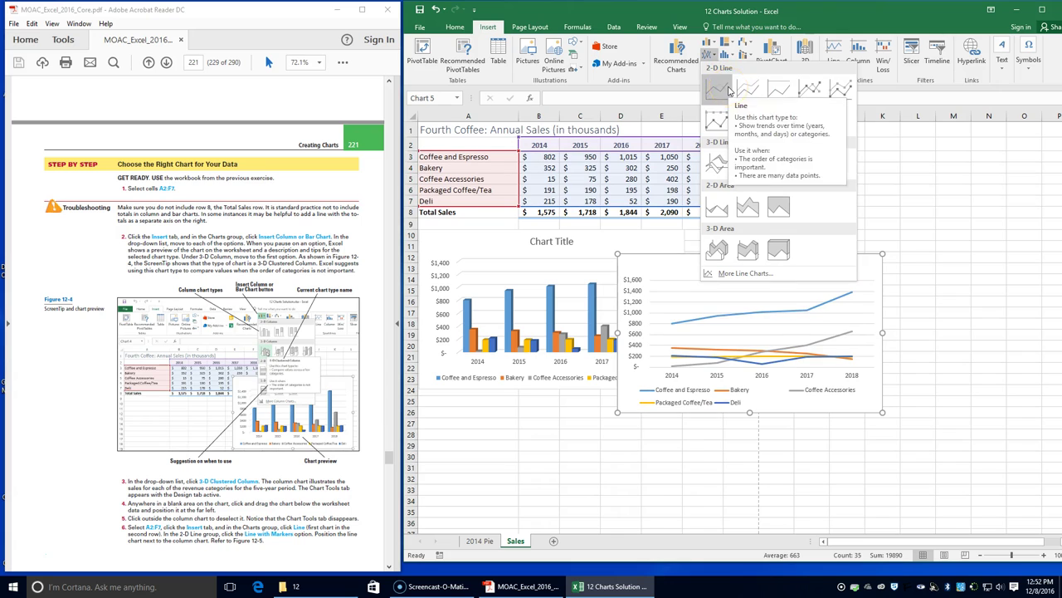
click(810, 90)
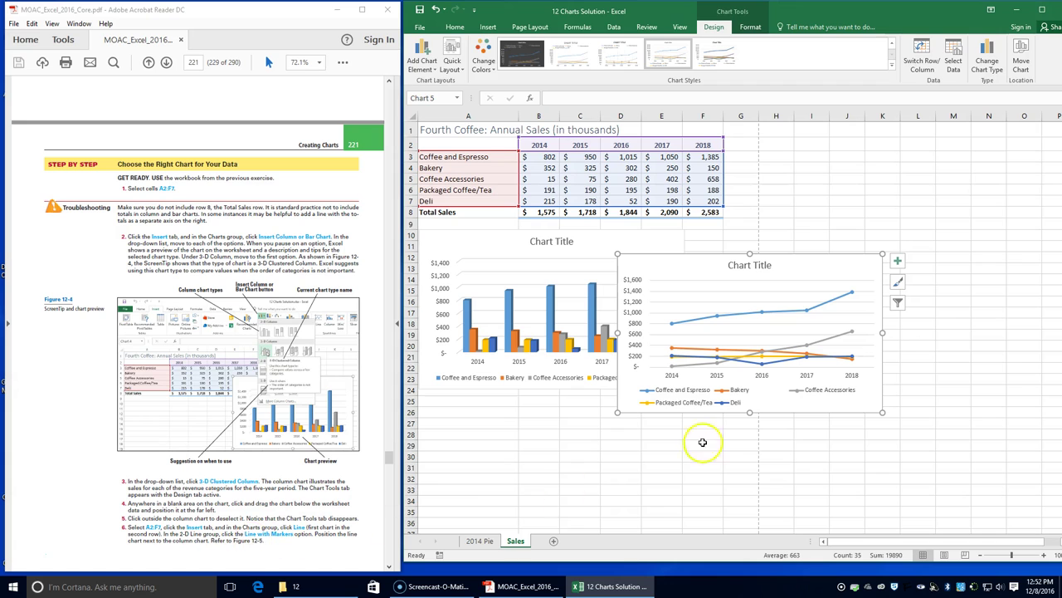
drag(854, 263, 923, 241)
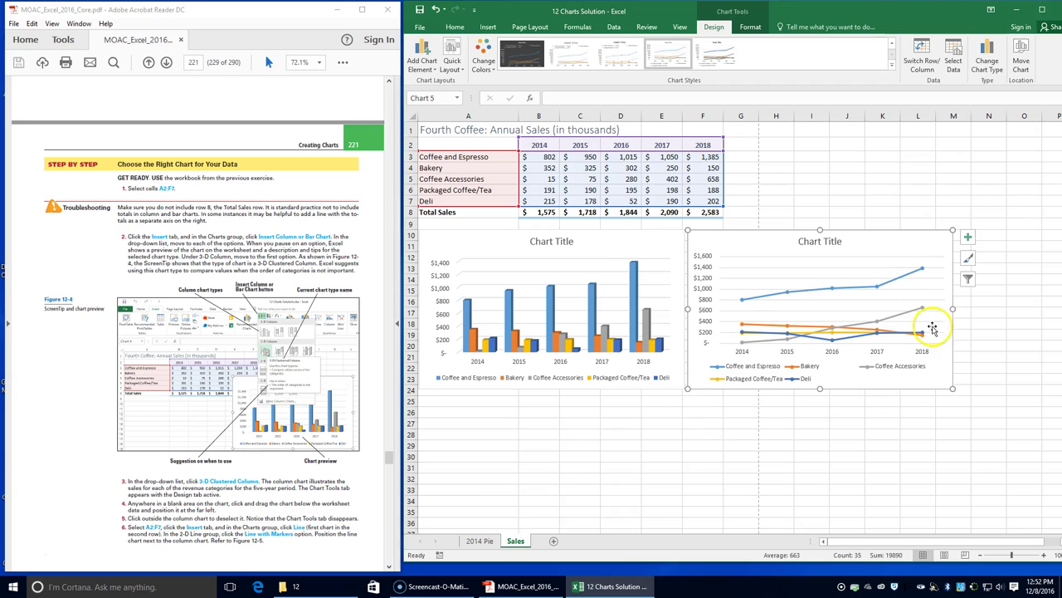
Examine Figure 12-5, the Take Note comparing the two charts, and exercise steps 7 to 10 in the textbook.
scroll(275, 393, down, 5)
scroll(276, 393, down, 3)
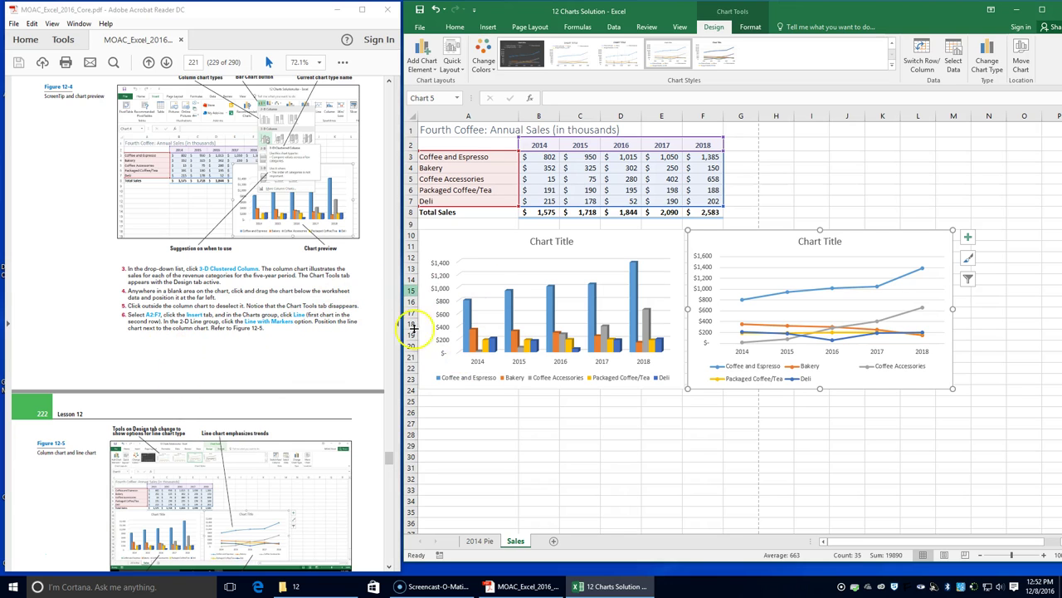
scroll(246, 452, down, 3)
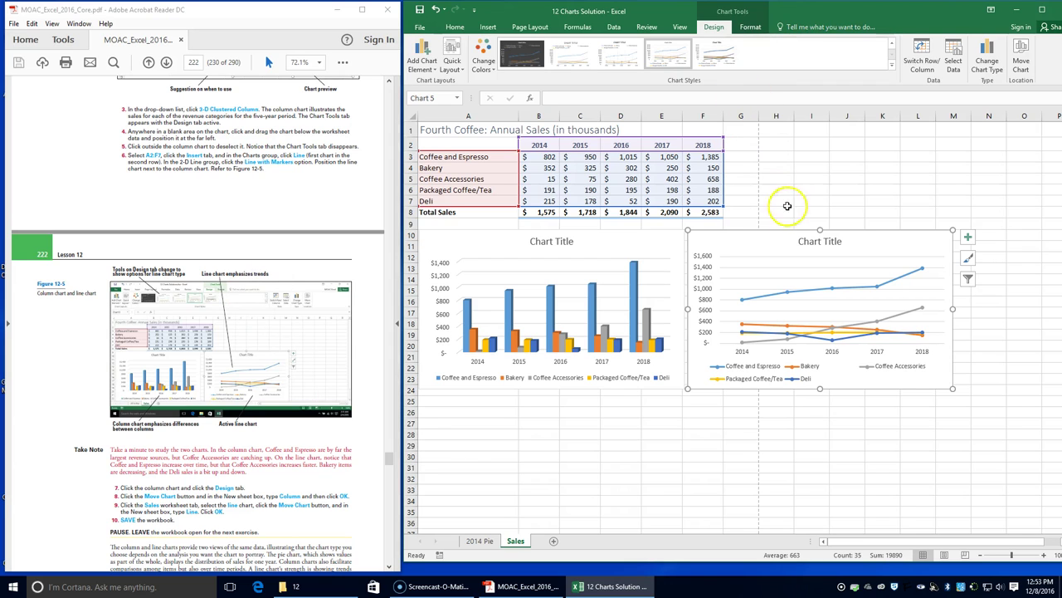
Move the 3-D column chart from the Sales sheet to a new sheet named Column.
click(638, 242)
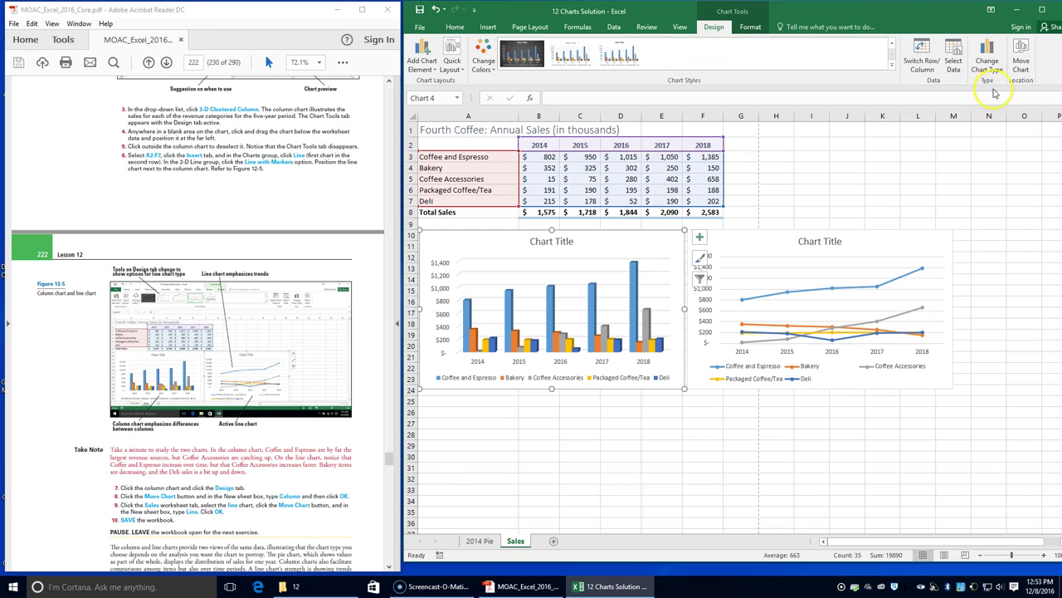
click(1023, 72)
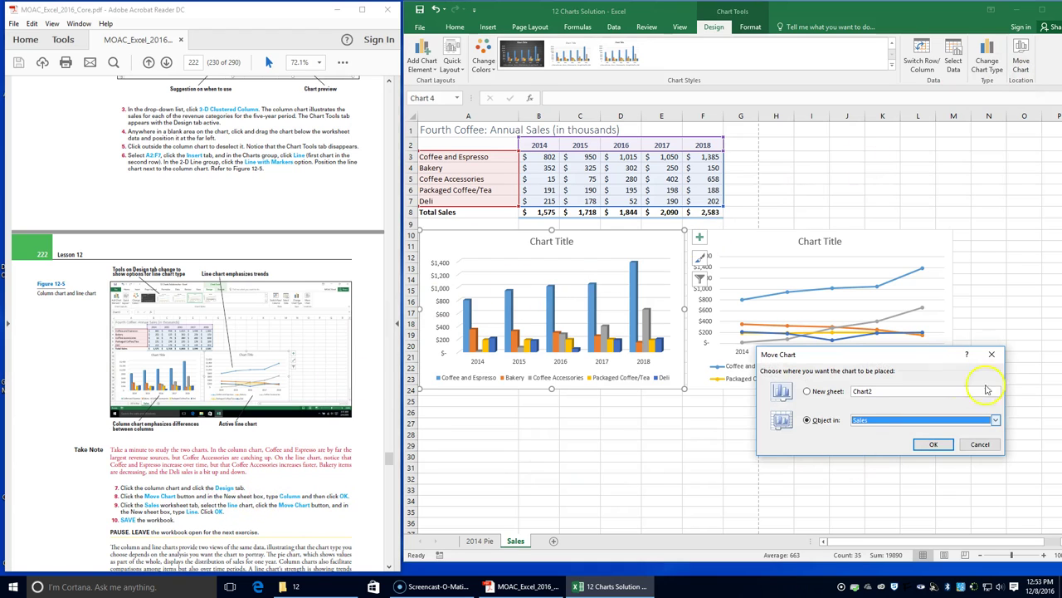
click(826, 391)
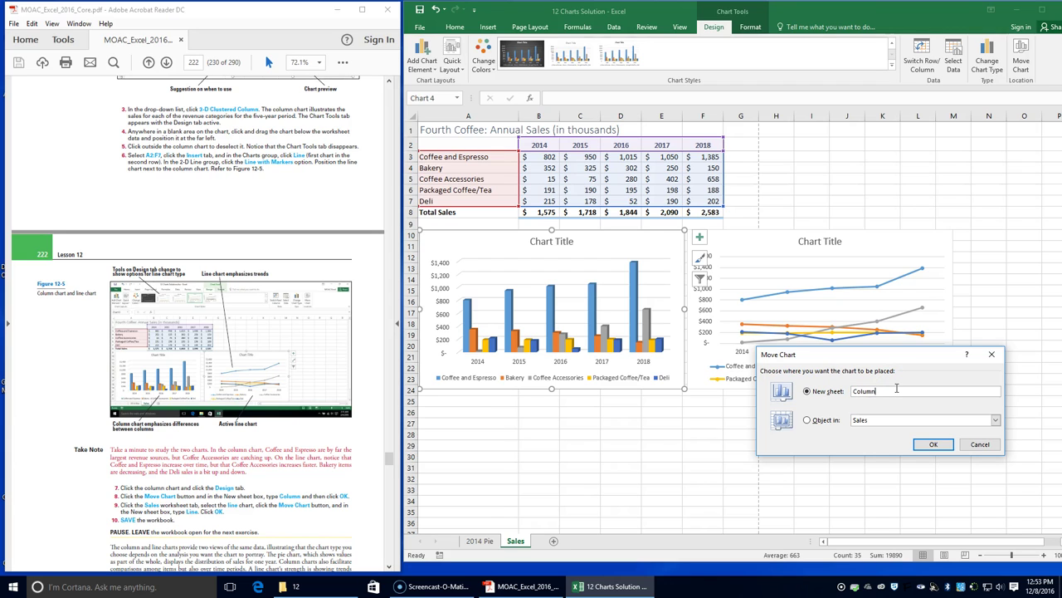
click(932, 445)
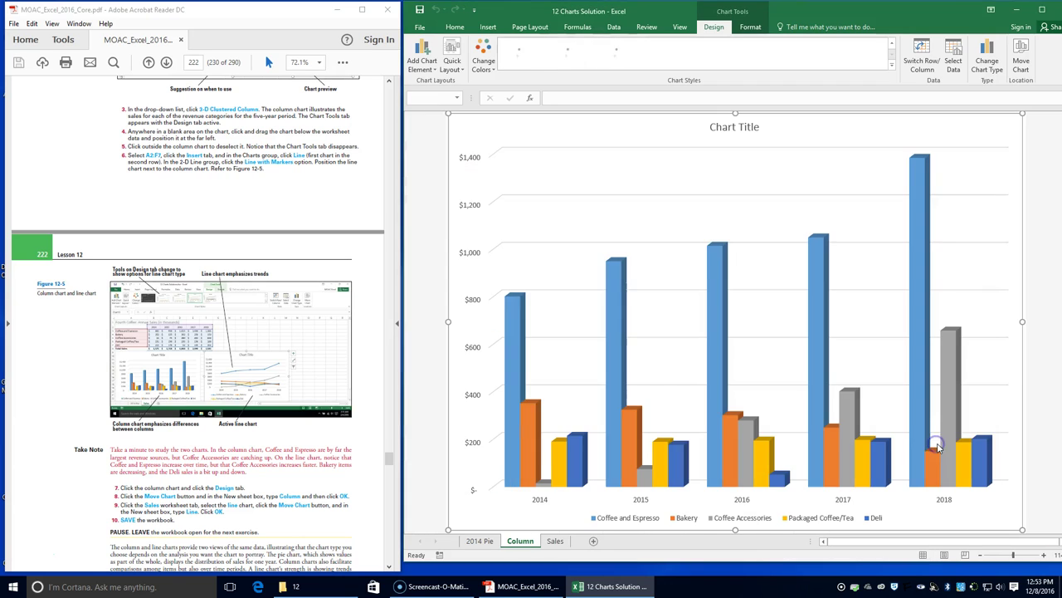
Move the line chart from the Sales sheet to a new sheet named Line and save the workbook.
click(555, 540)
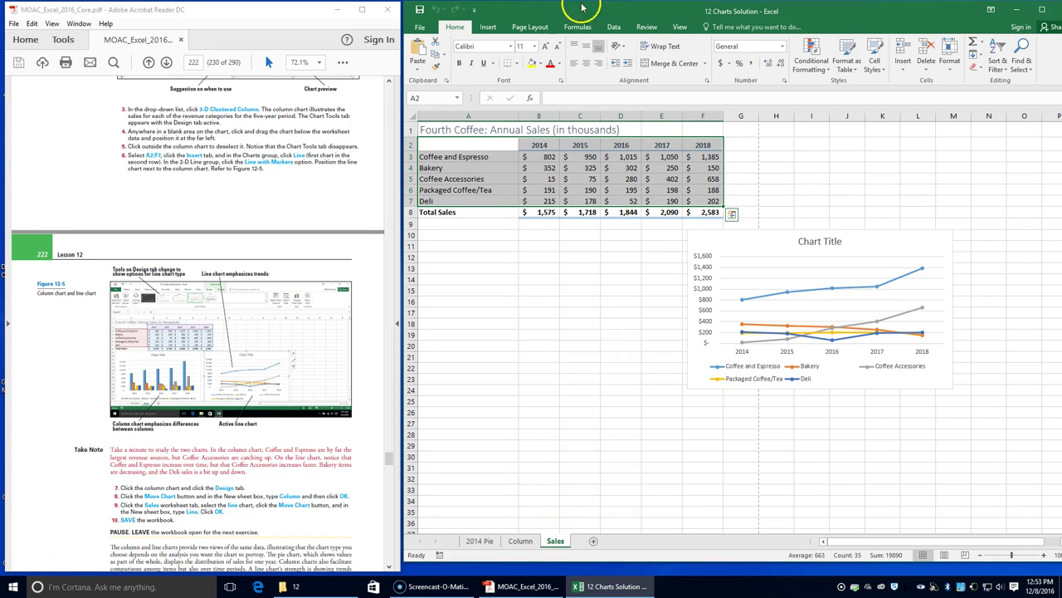
click(728, 242)
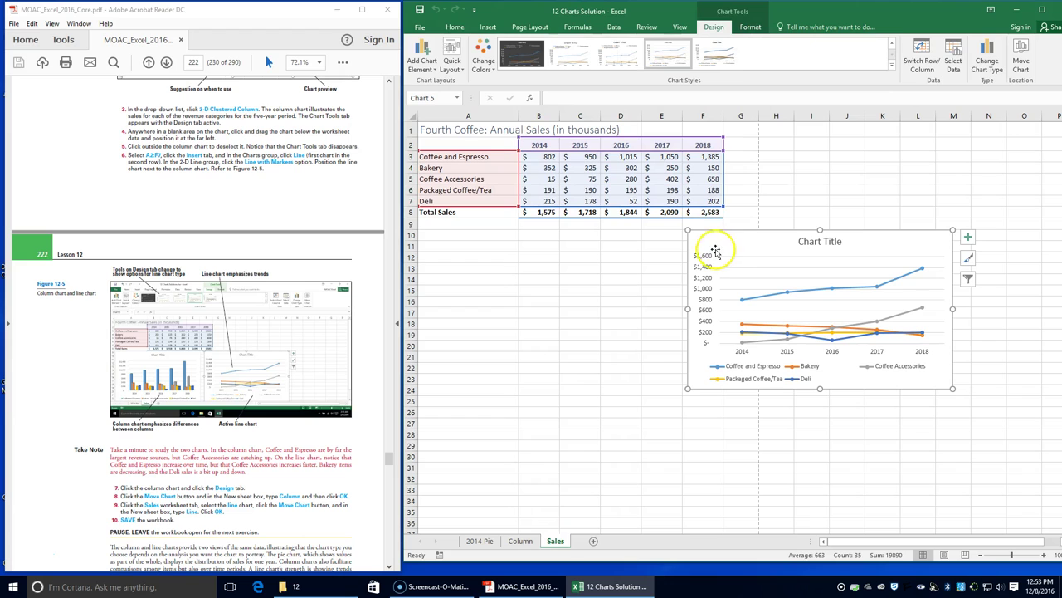
click(1019, 60)
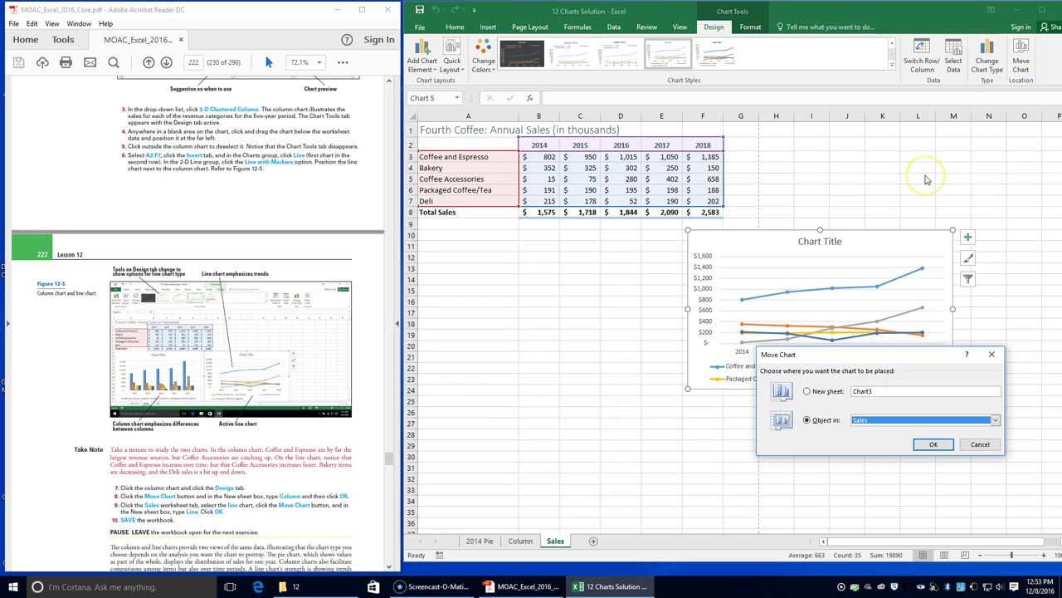
click(818, 391)
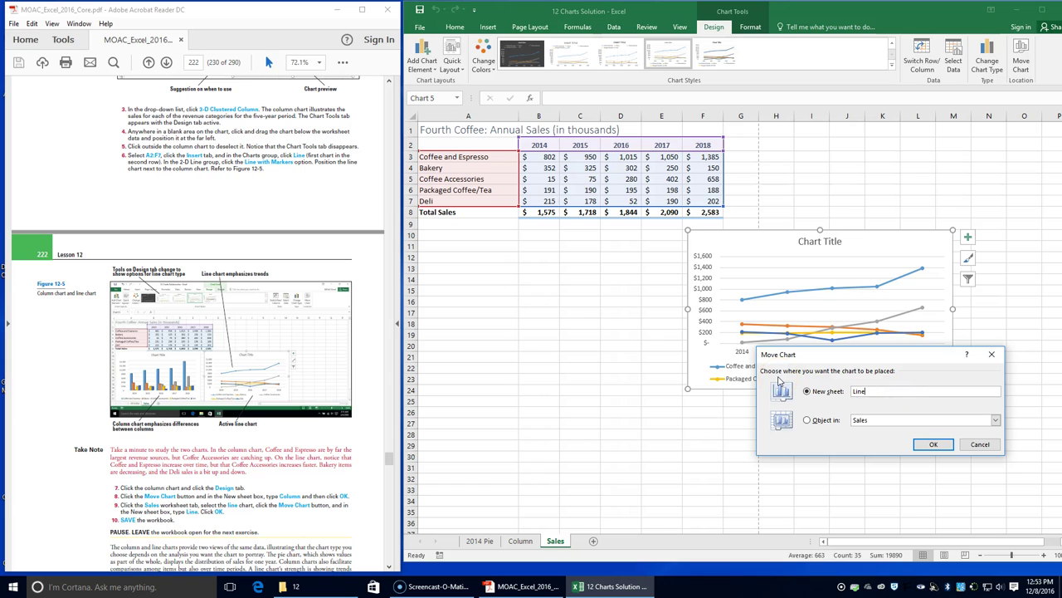
key(Return)
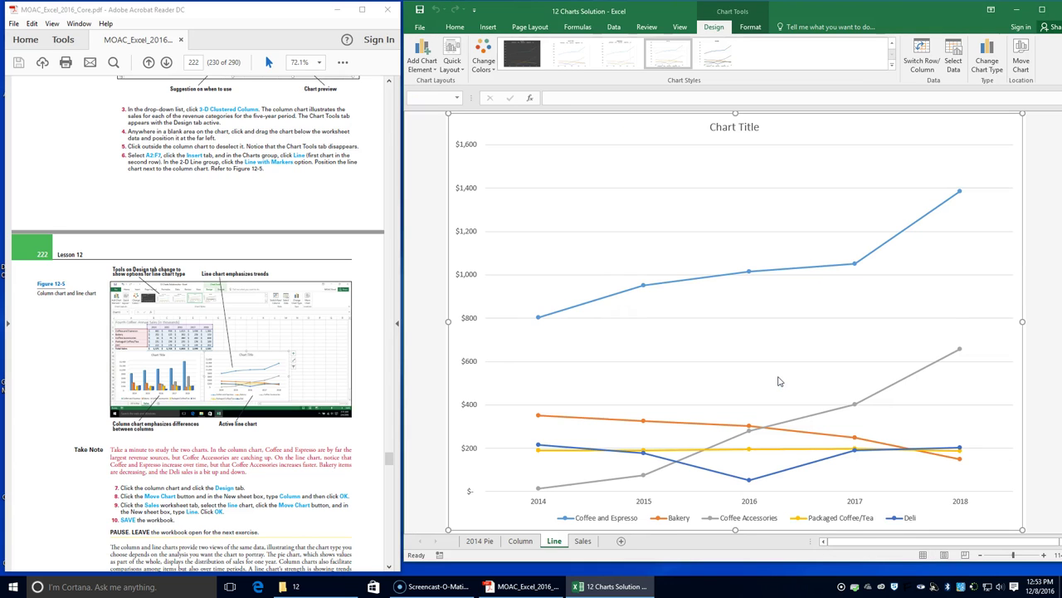
click(419, 10)
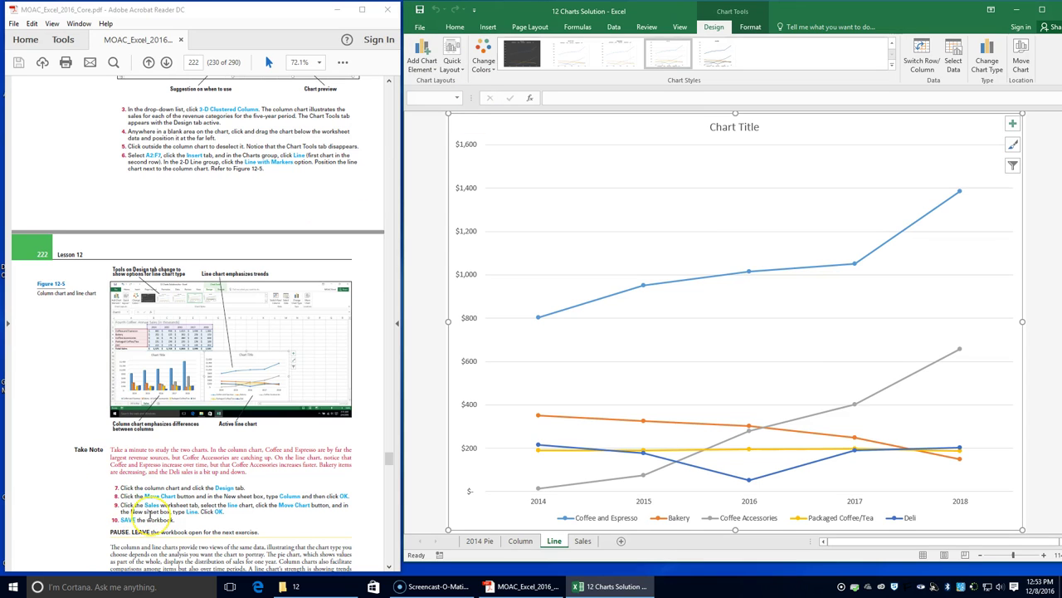
Find the Use Recommended Charts exercise in the textbook and return to the Sales worksheet.
scroll(146, 512, down, 2)
scroll(150, 515, down, 8)
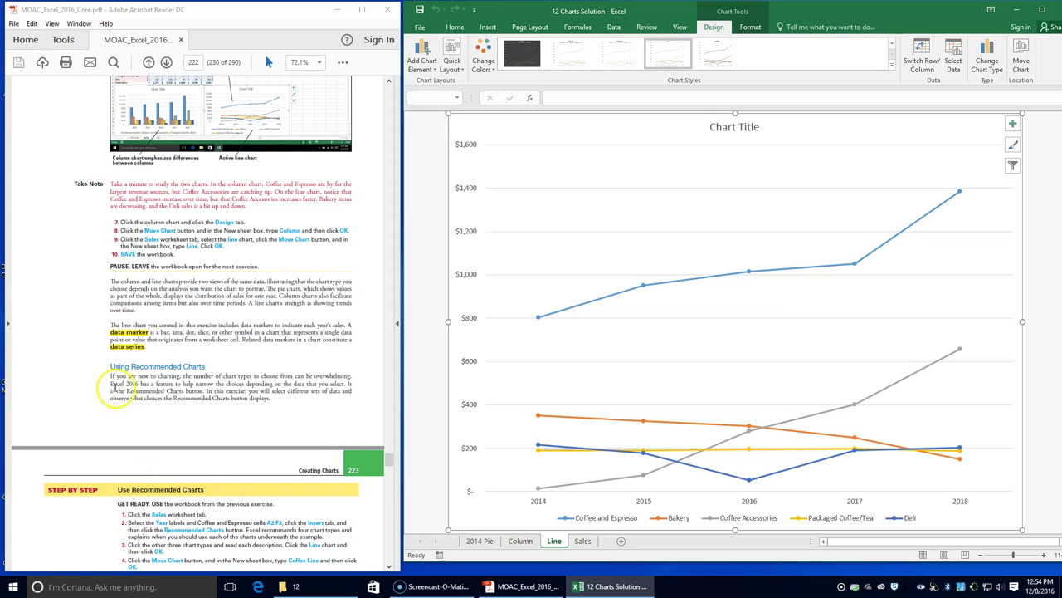
scroll(166, 440, down, 2)
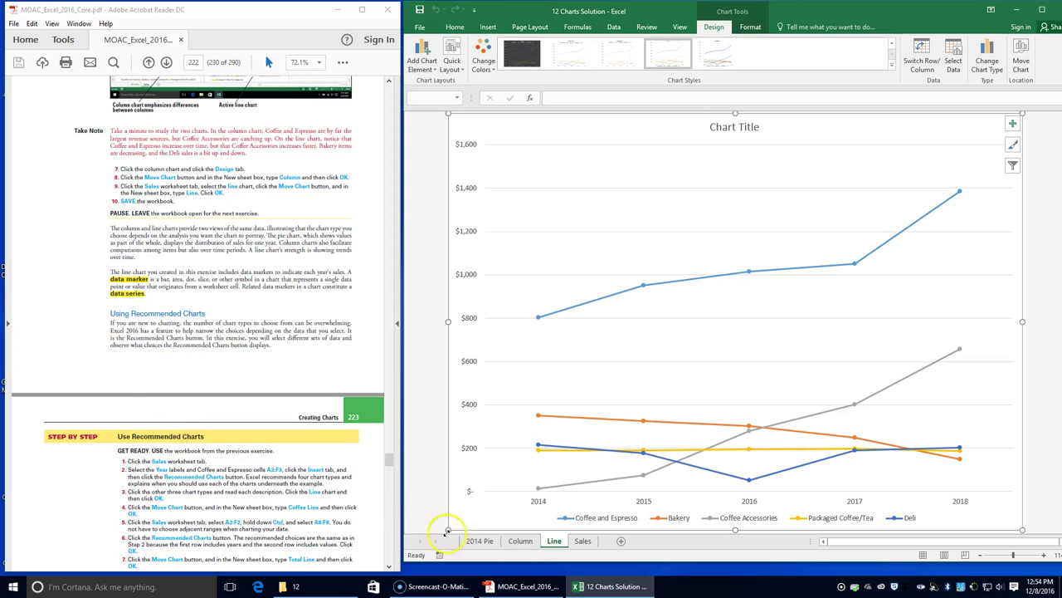
click(583, 540)
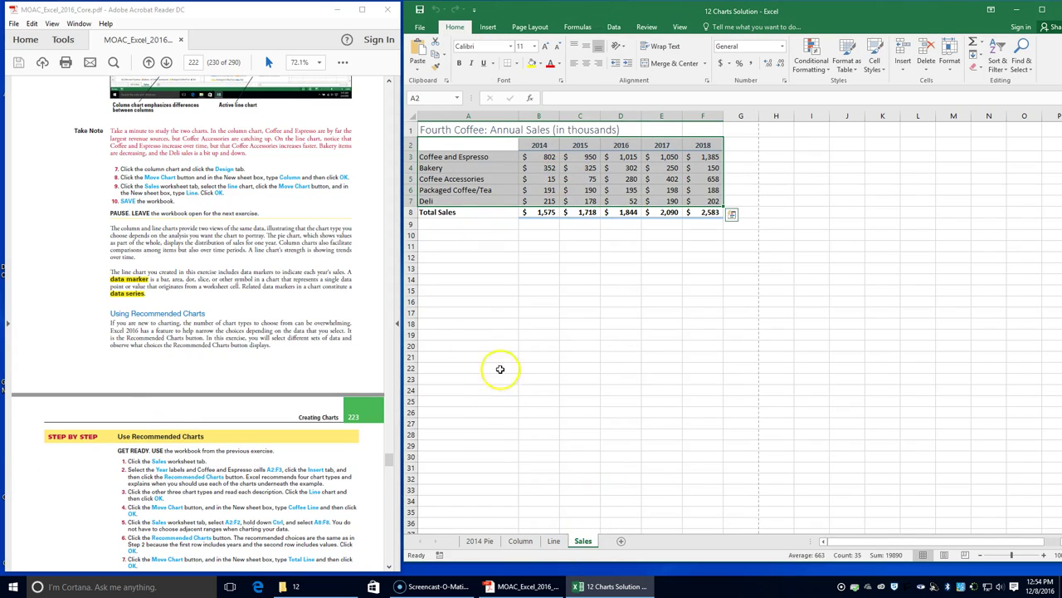
click(545, 168)
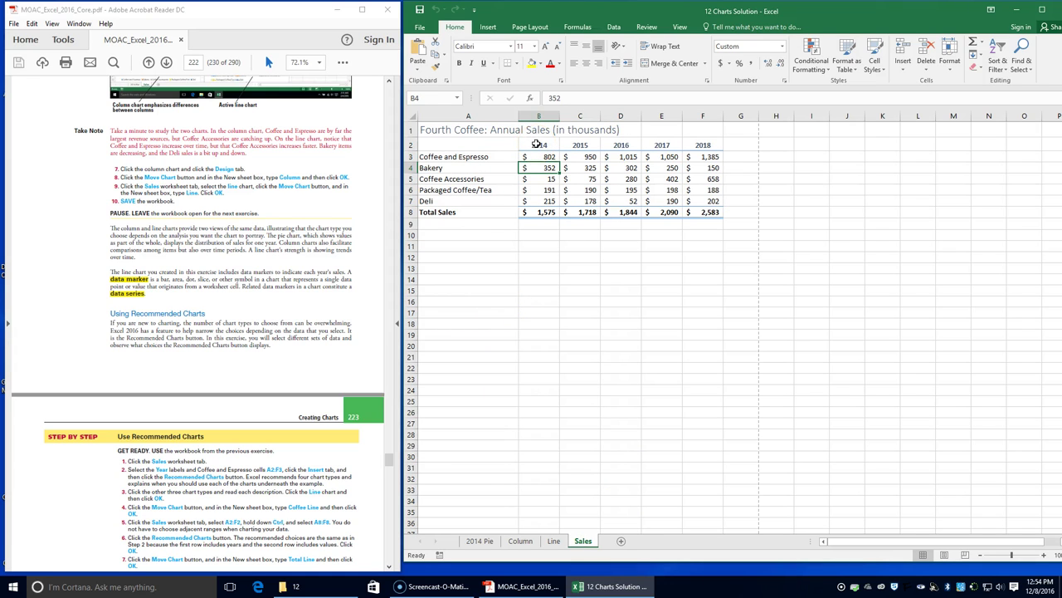
click(537, 144)
drag(536, 145, 702, 143)
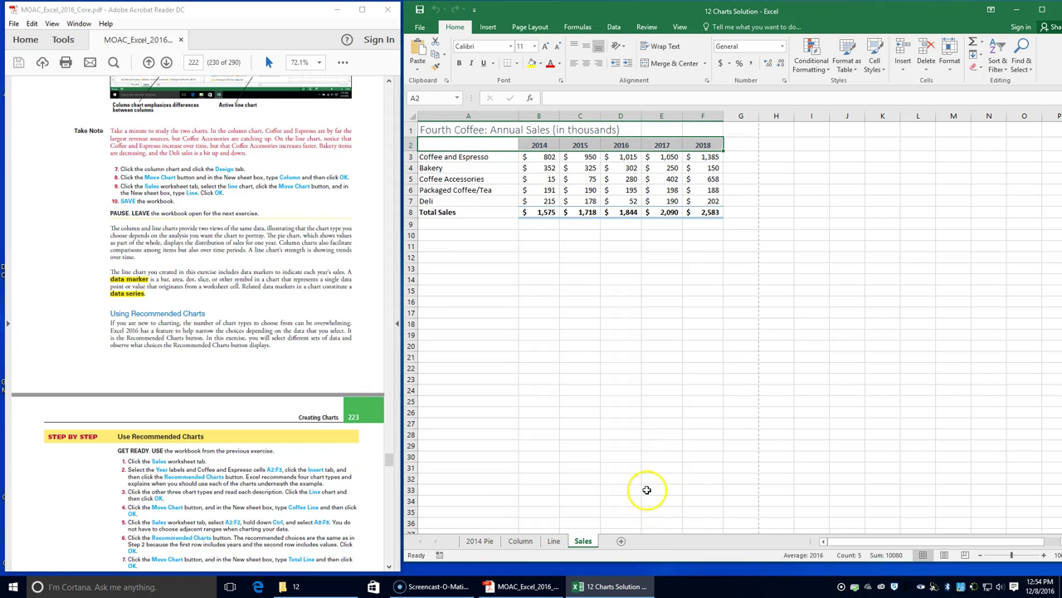
key(ctrl+q)
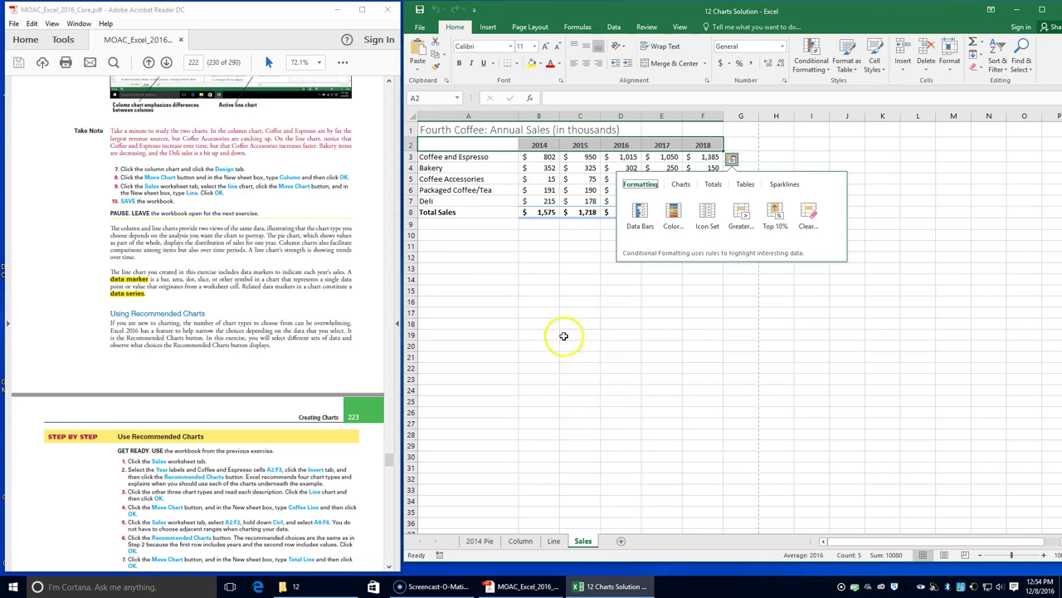
Bring up the recommended charts for the year labels and Coffee and Espresso values in cells A2:F3.
click(437, 143)
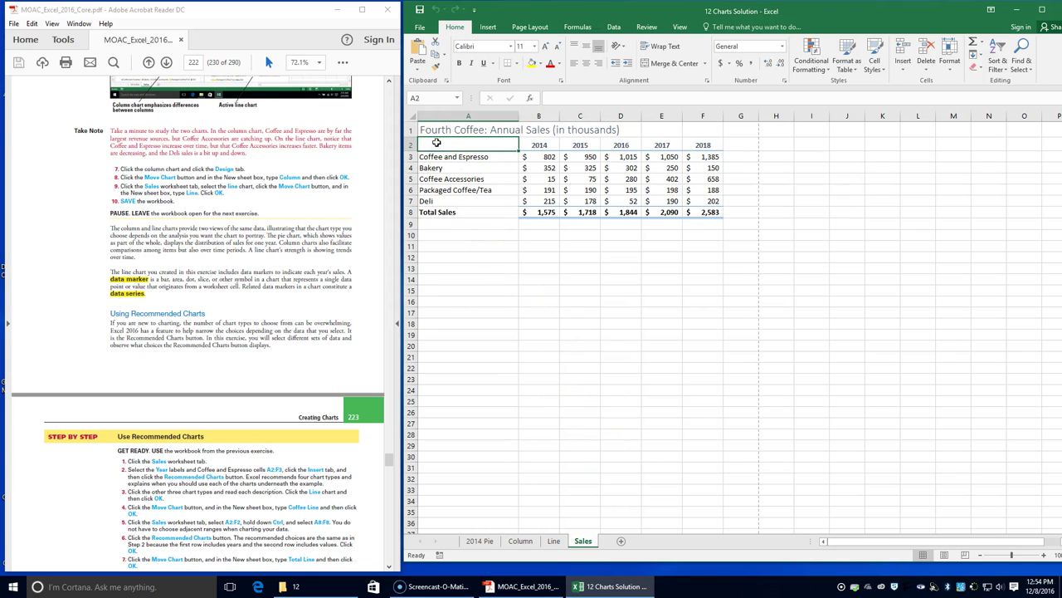
drag(450, 143, 699, 156)
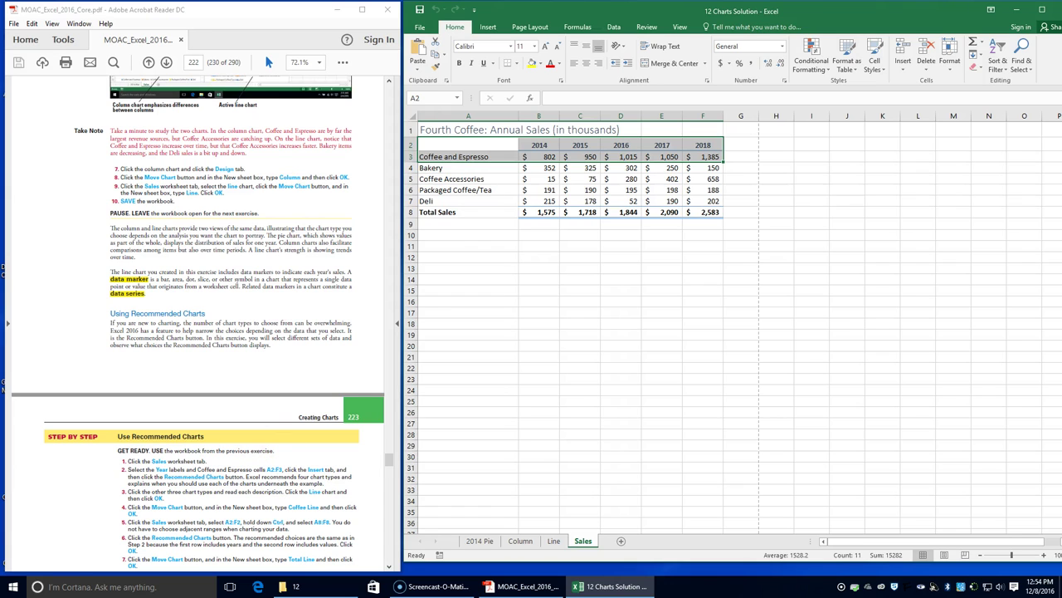
click(488, 27)
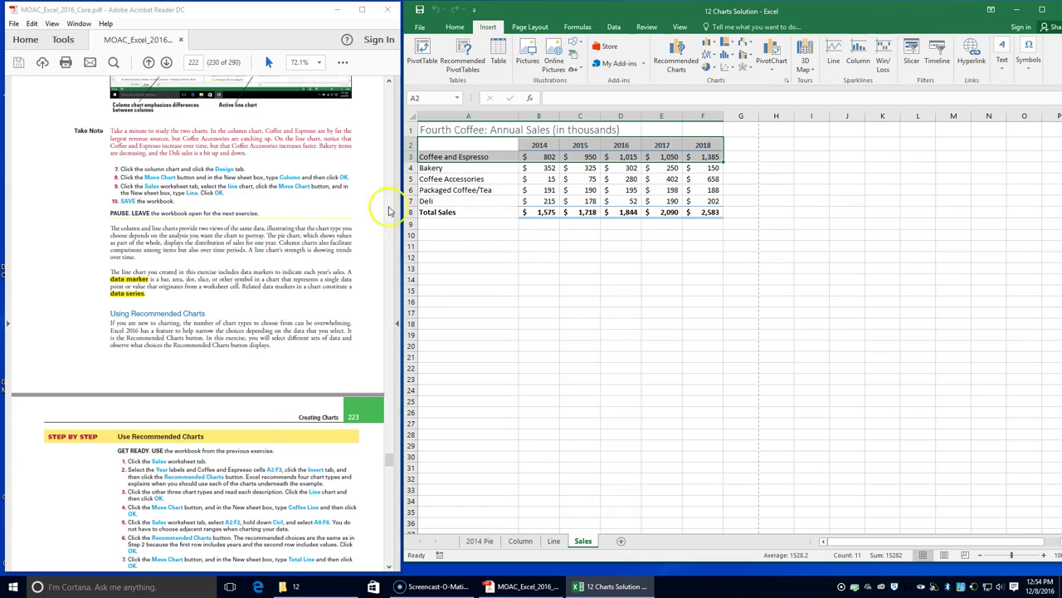
click(681, 64)
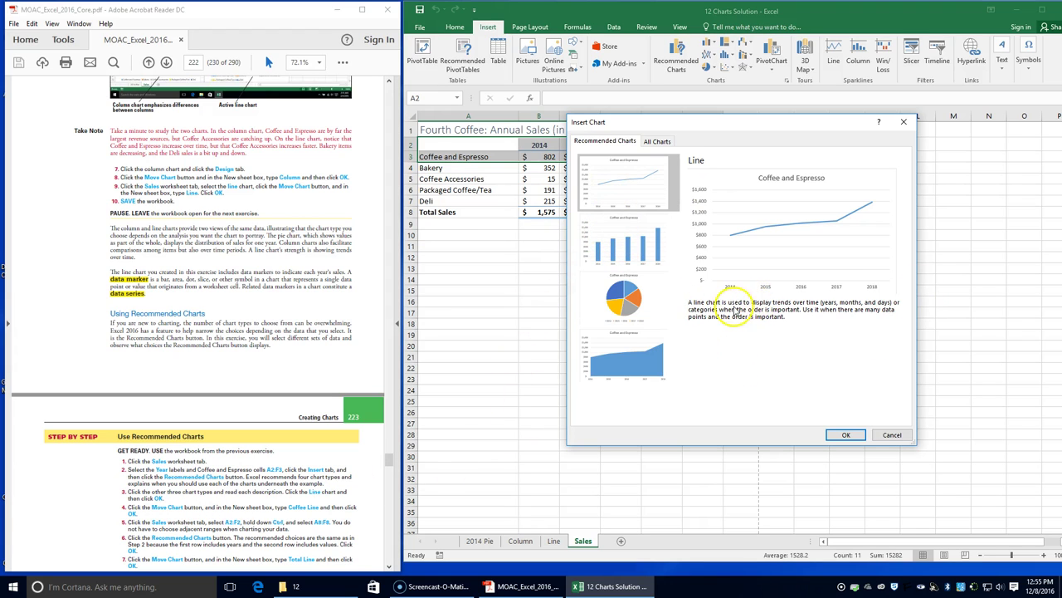
Review the Clustered Column, Pie and Stacked Area recommendations, and insert the recommended Line chart for Coffee and Espresso.
click(590, 249)
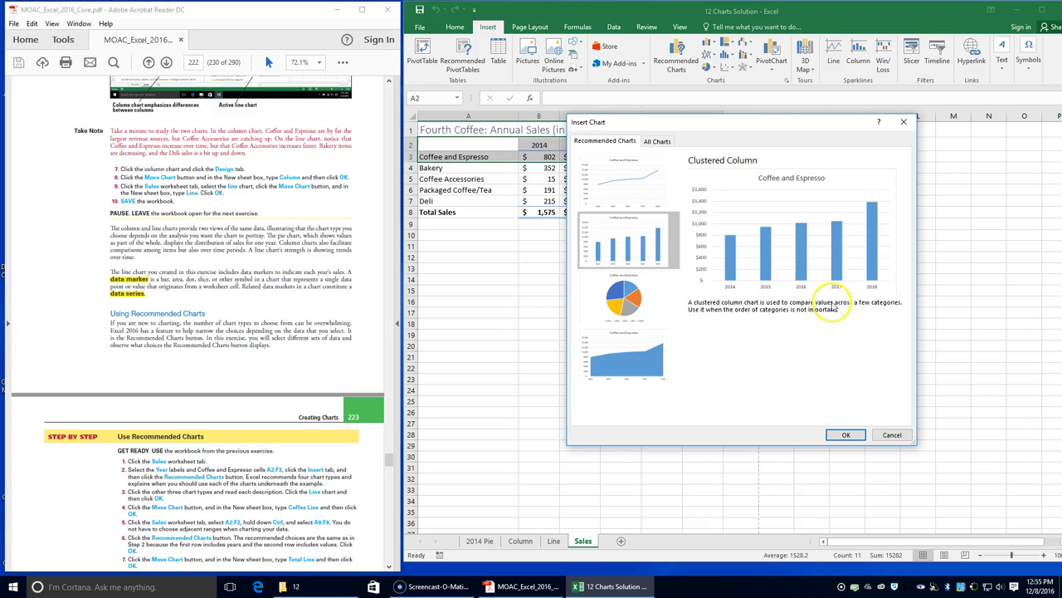
click(634, 315)
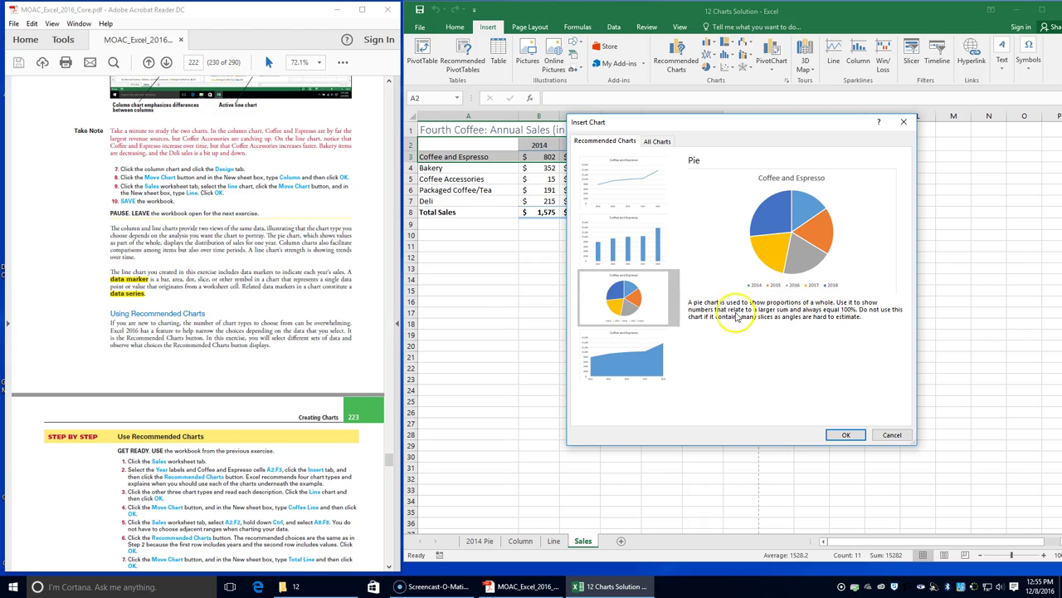
click(625, 355)
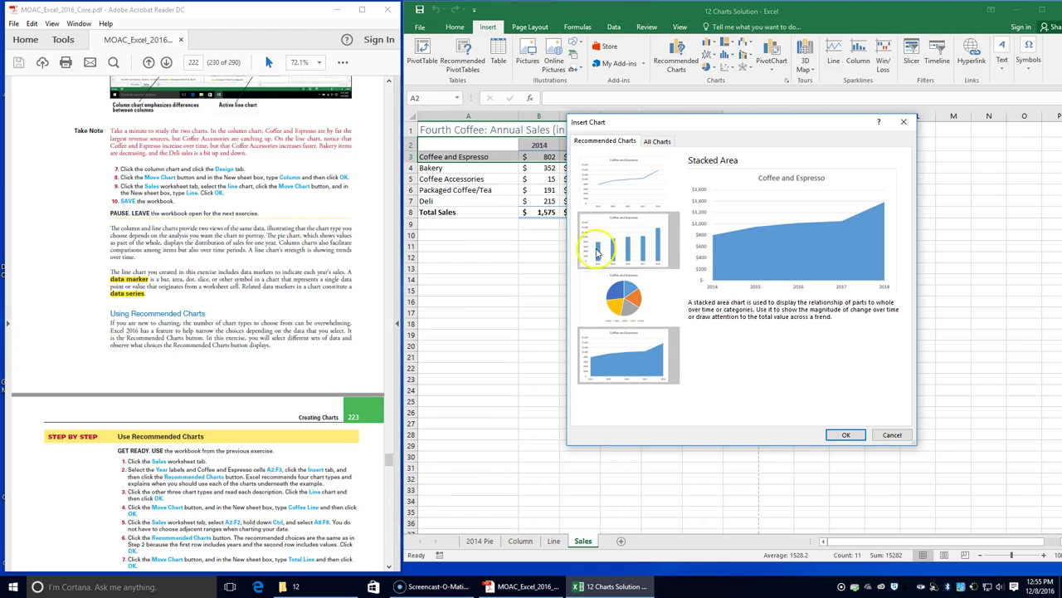
click(622, 187)
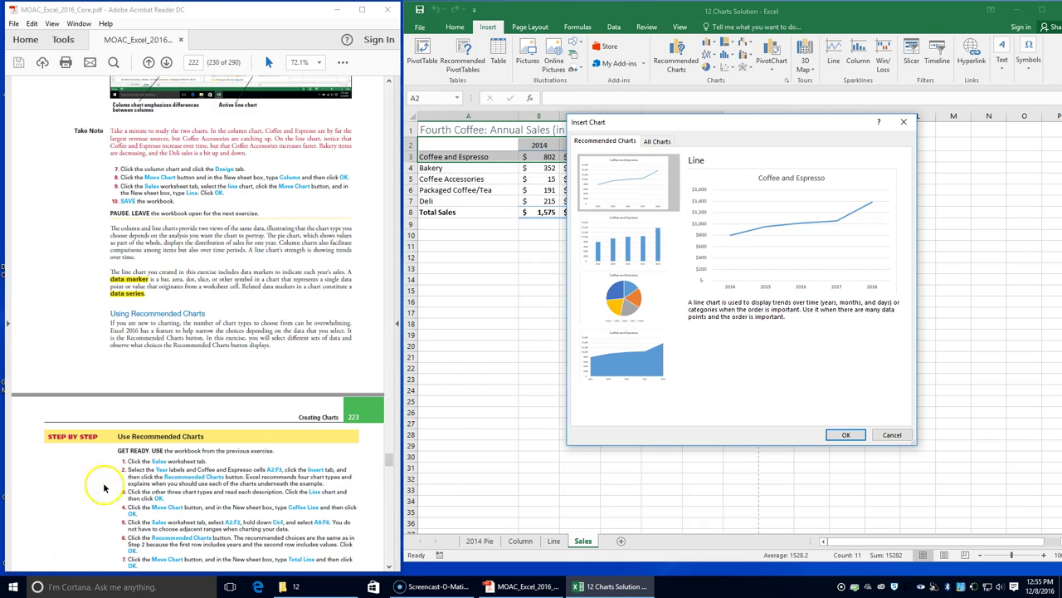
click(852, 432)
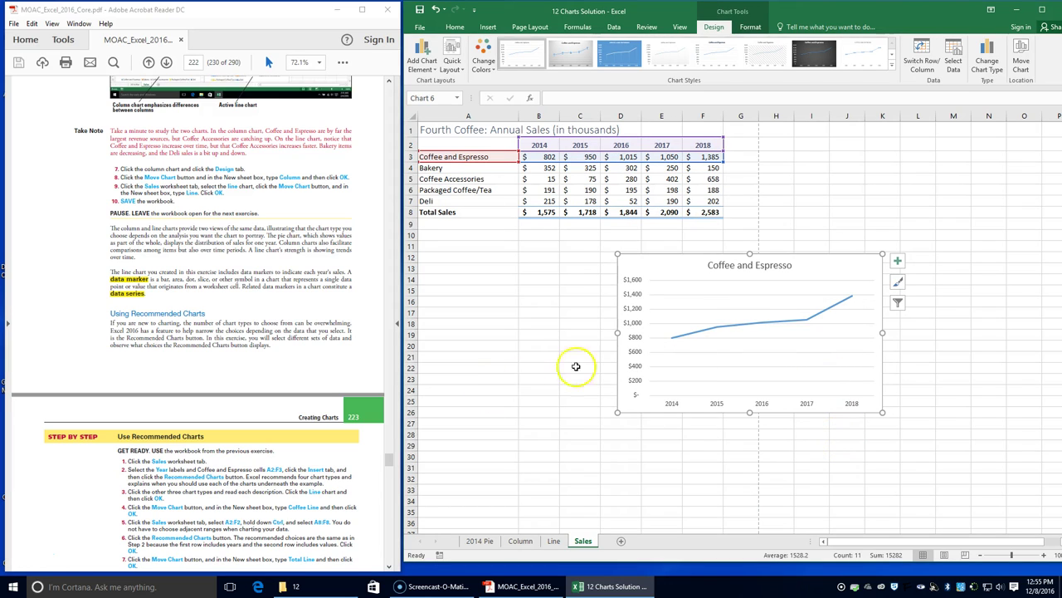
Move the Coffee and Espresso line chart to a new sheet named Coffee Line.
click(1020, 63)
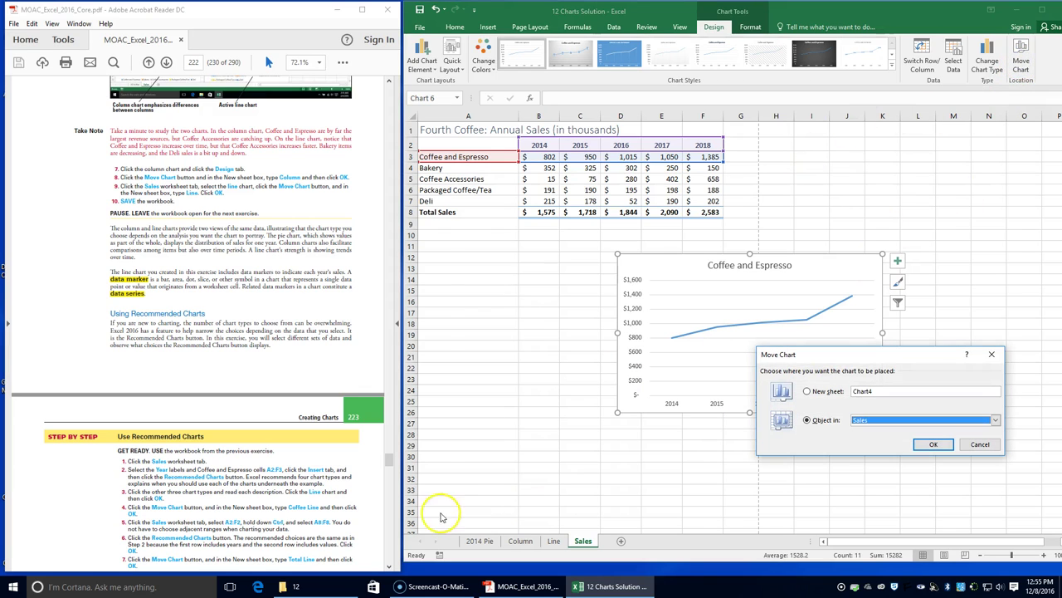
click(833, 392)
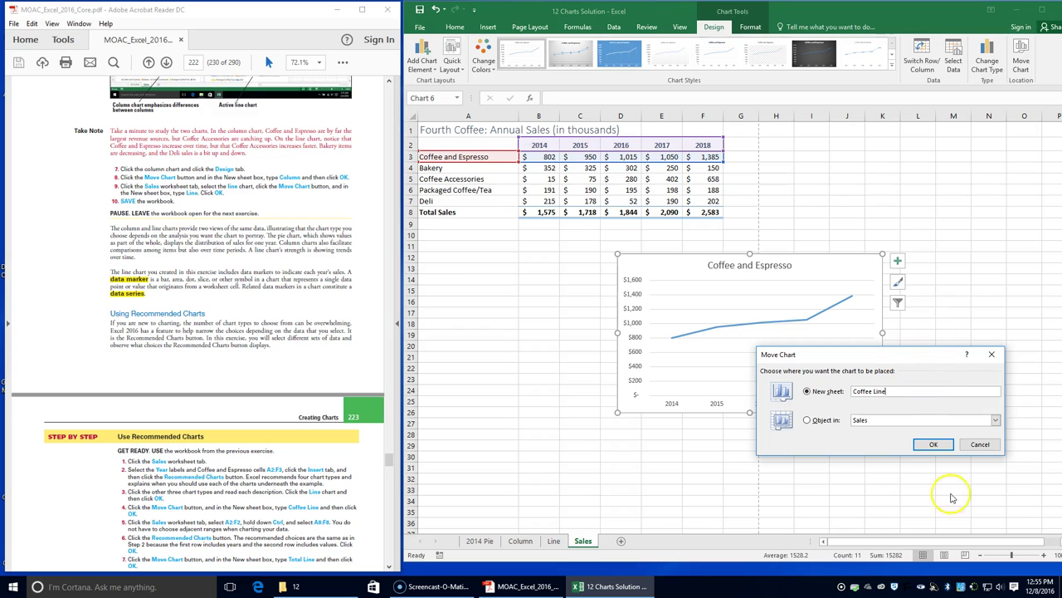
click(935, 448)
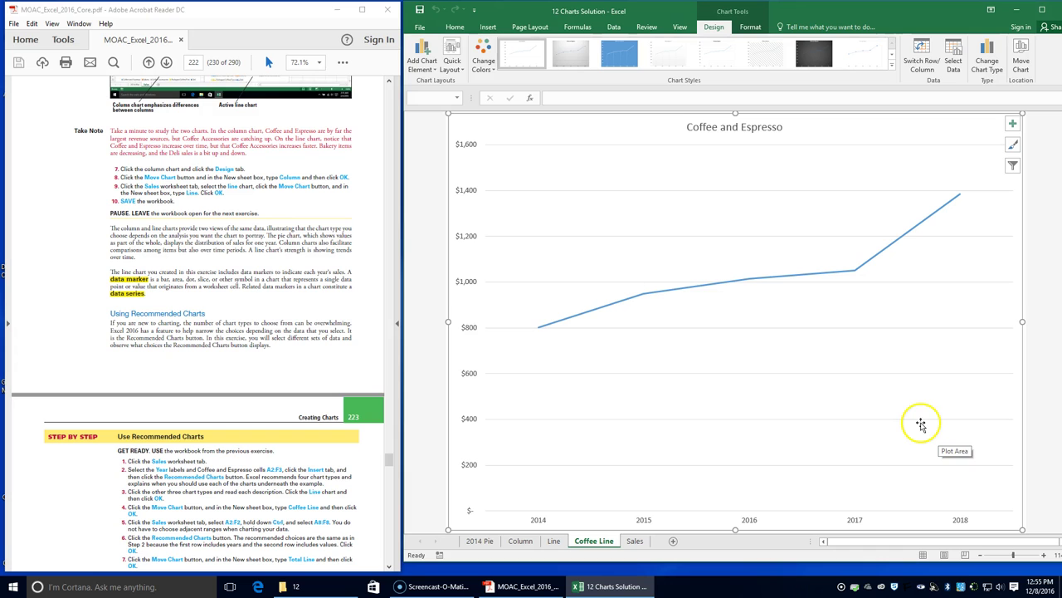
Insert the recommended Line chart for the year labels in A2:F2 and the Total Sales values in A8:F8 of the Sales worksheet.
click(630, 540)
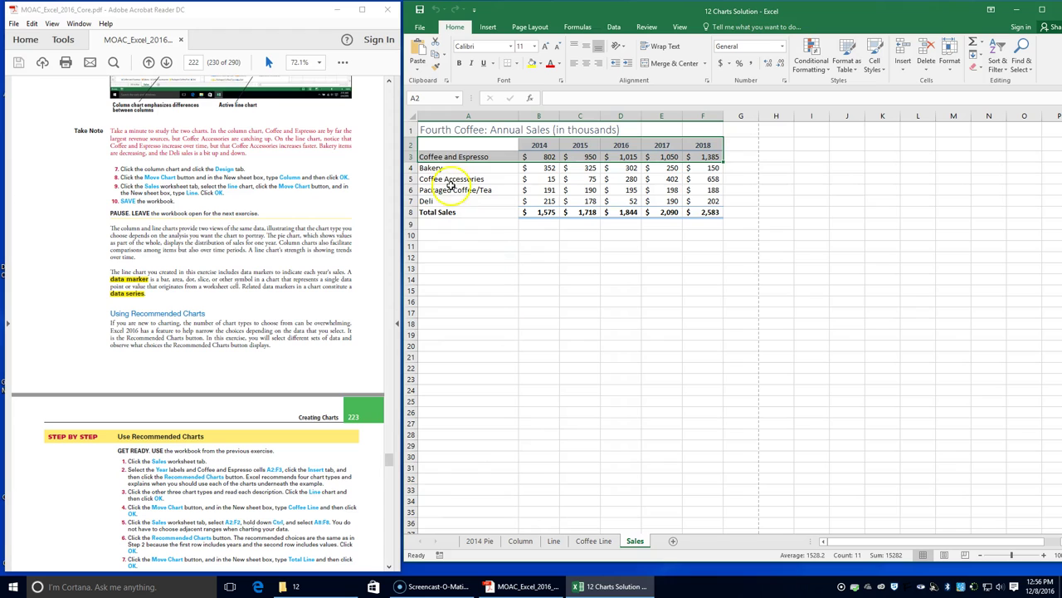
click(441, 145)
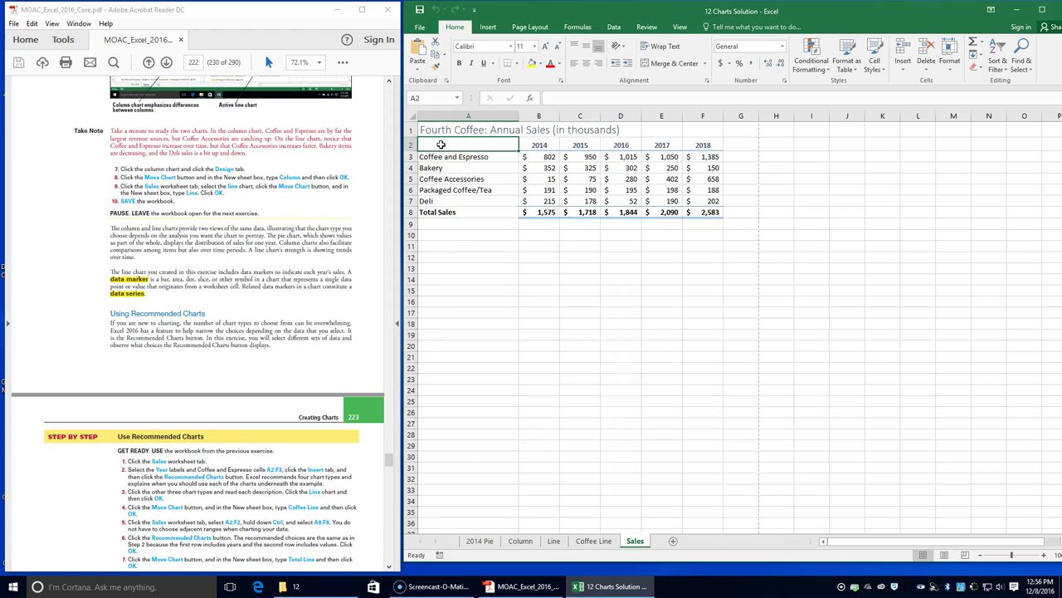
drag(455, 147, 713, 148)
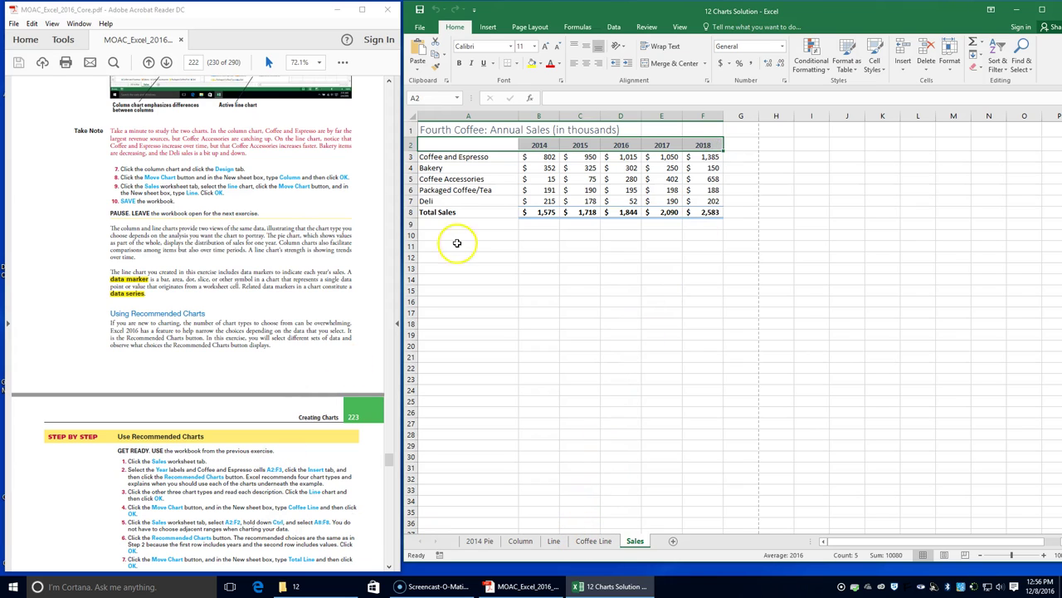
ctrl+click(442, 213)
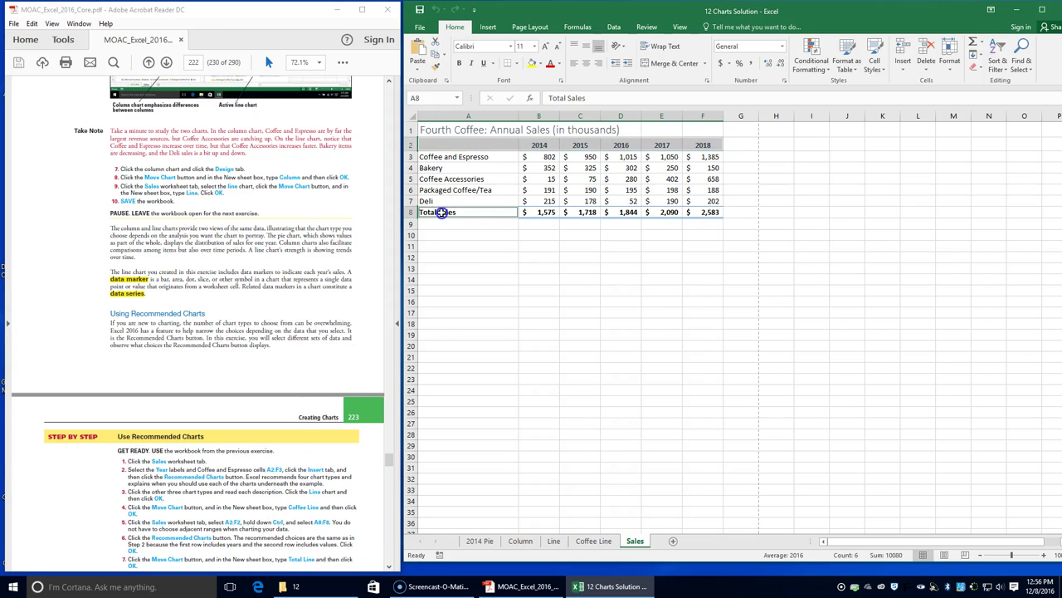
drag(450, 213, 715, 215)
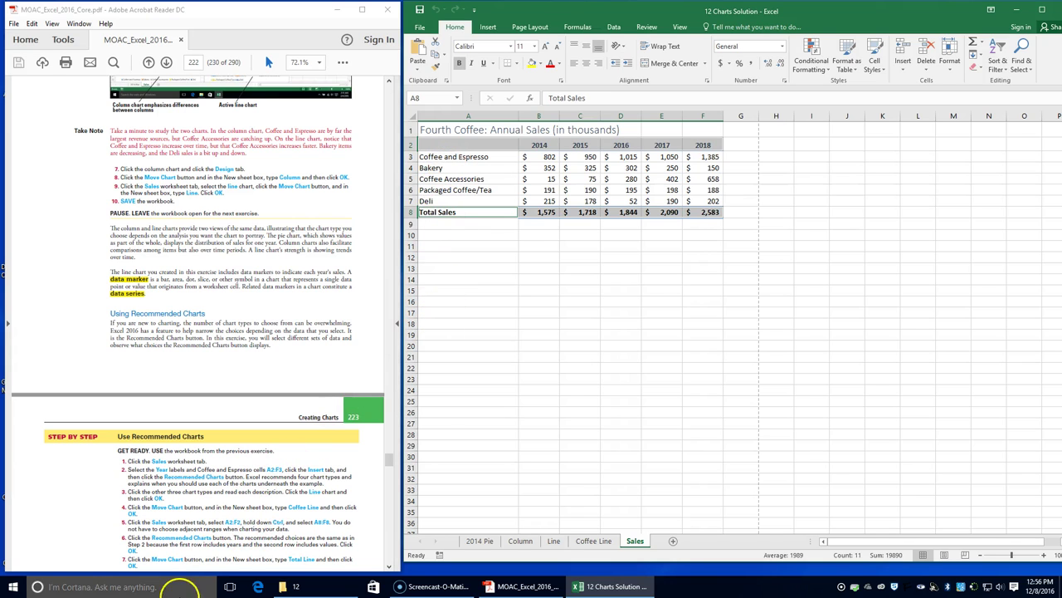
click(488, 26)
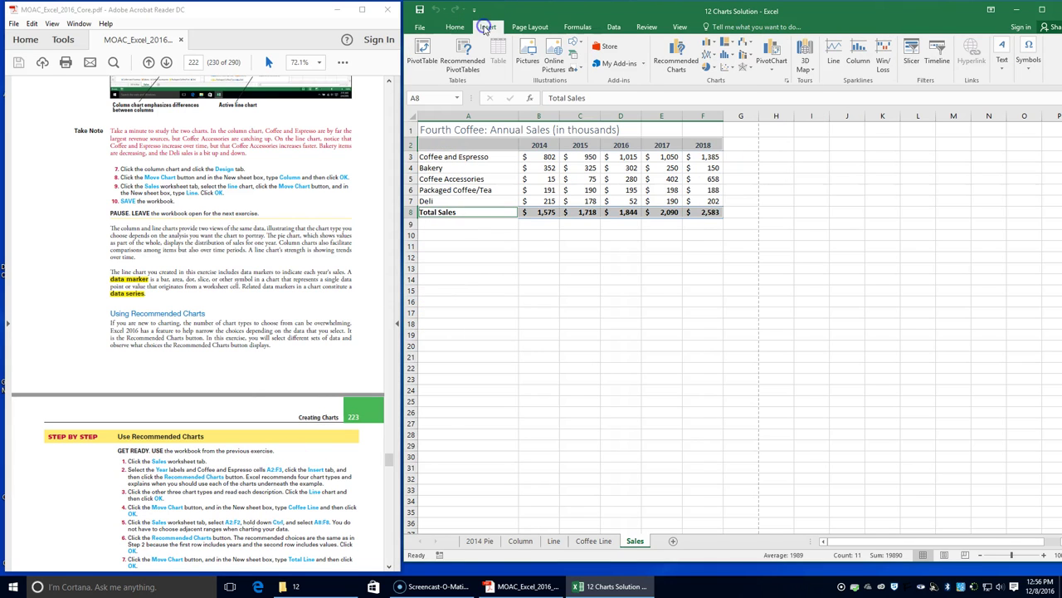
click(671, 56)
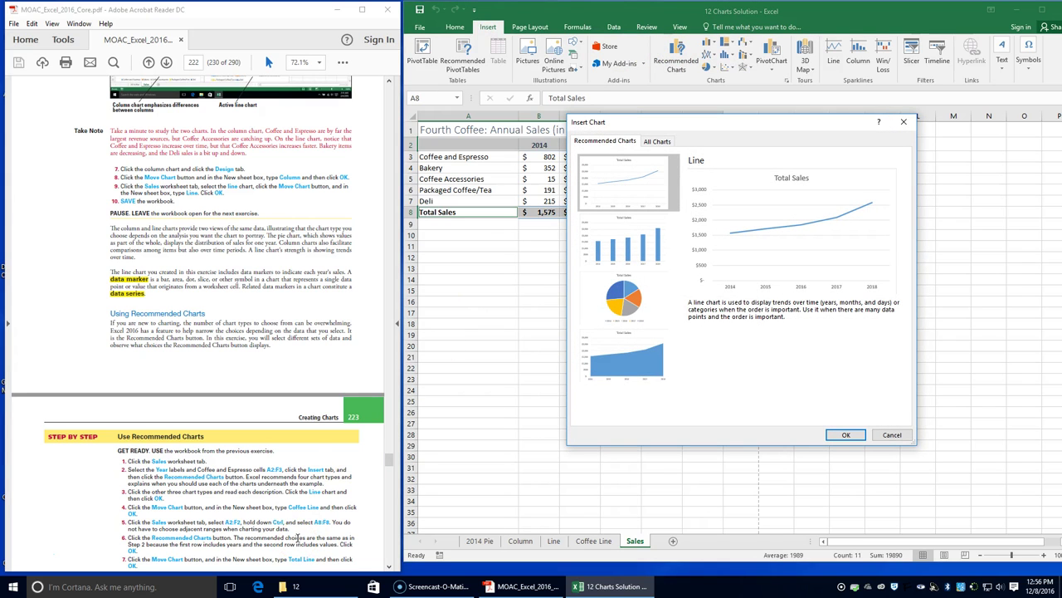
scroll(297, 538, down, 1)
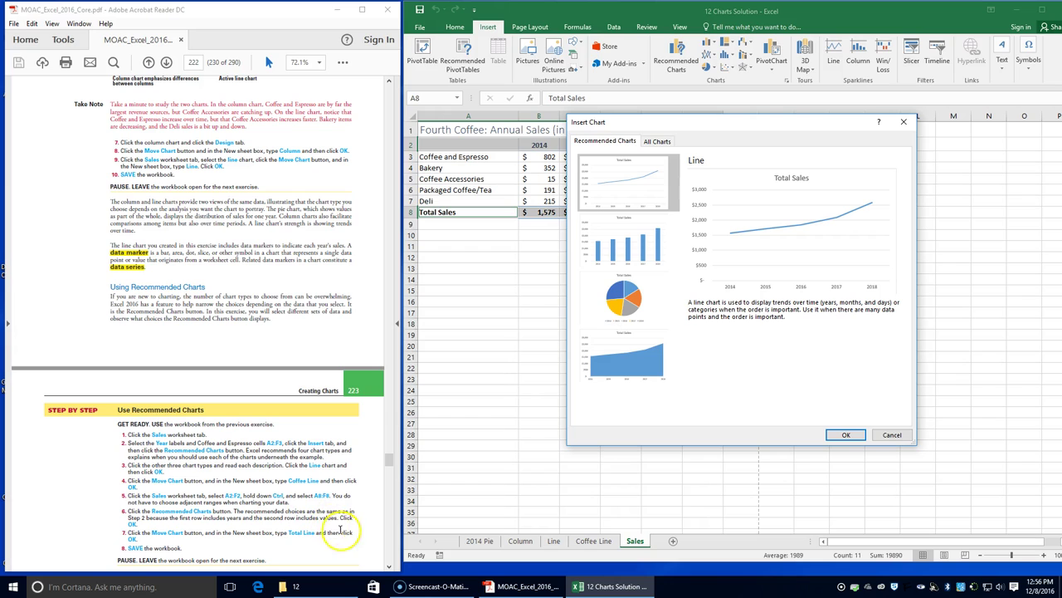
click(845, 436)
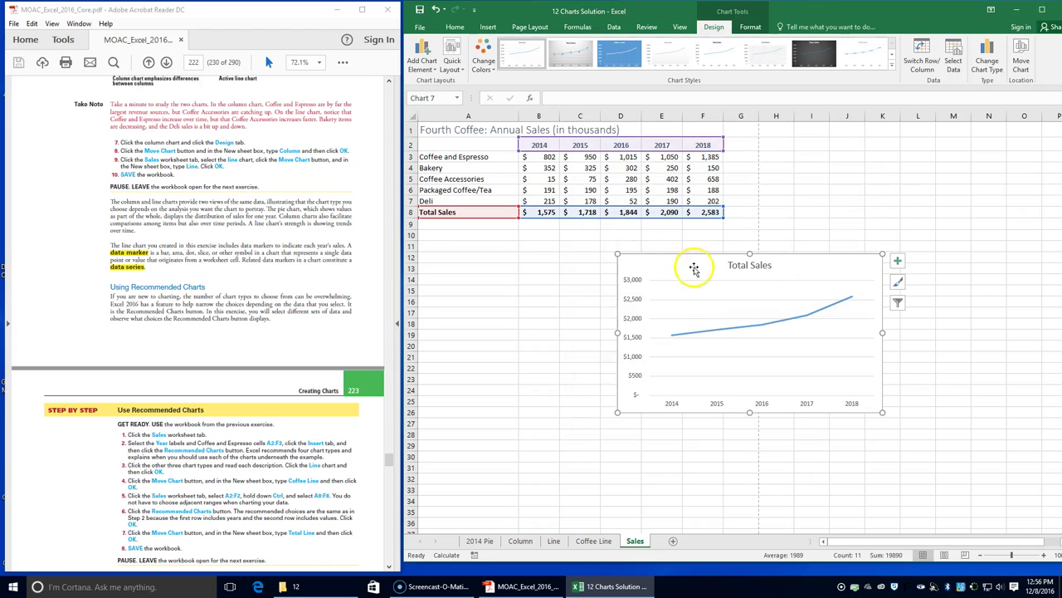
Move the Total Sales line chart to a new sheet named Total Line.
click(1022, 63)
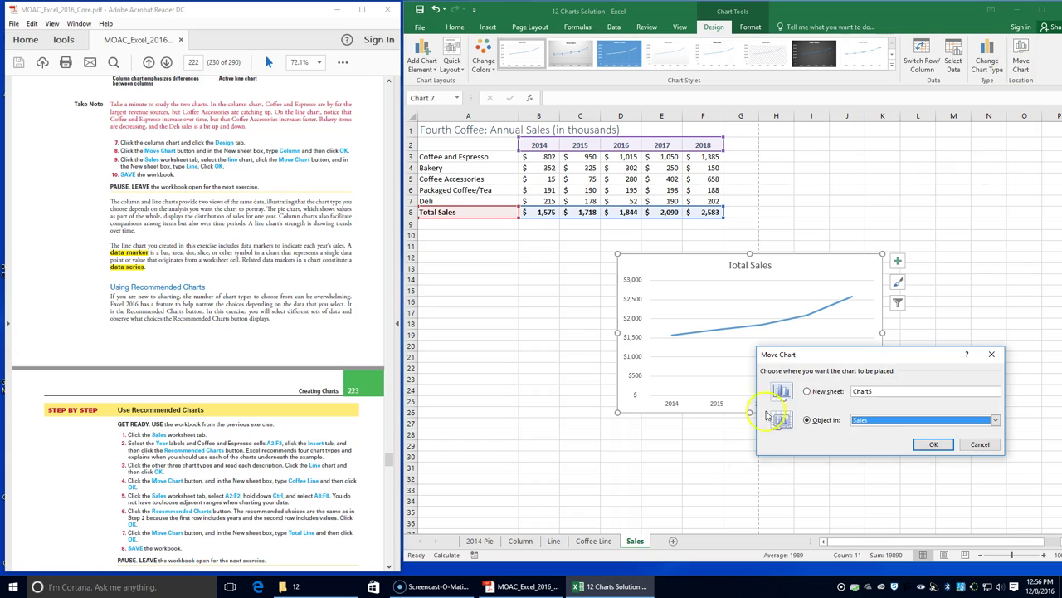
click(807, 391)
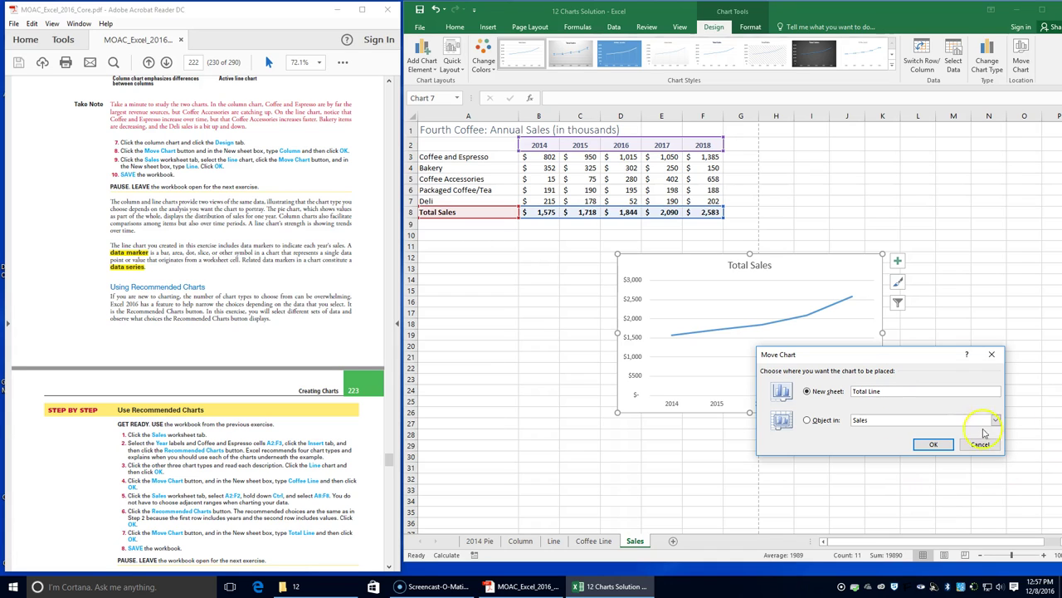
click(938, 445)
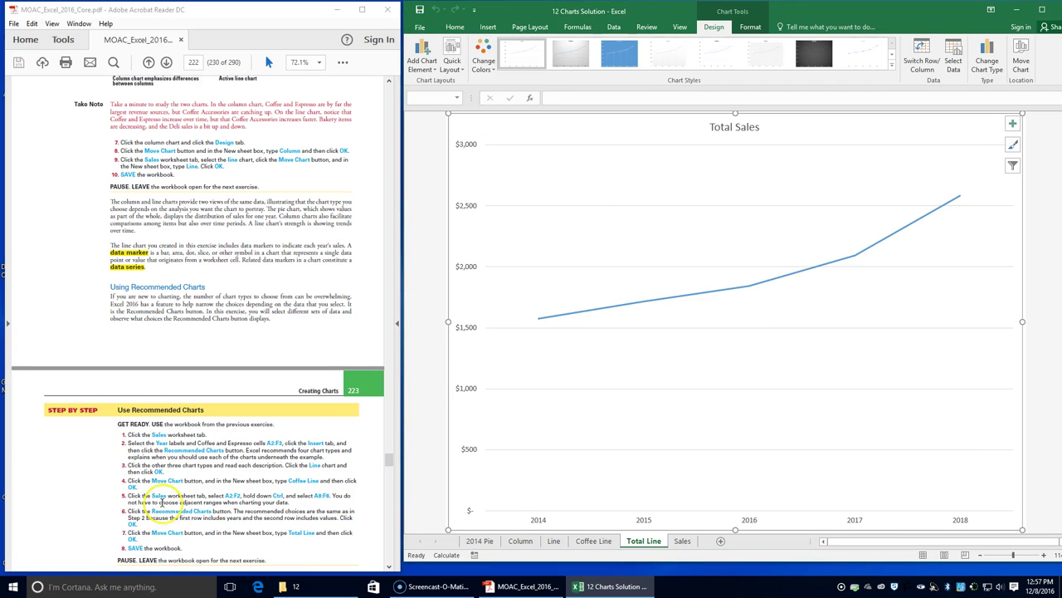
Following the textbook's Create a Bar Chart exercise, insert a 3-D Clustered Bar chart from Sales cells A2:F7 and place it just below the data.
scroll(162, 499, down, 1)
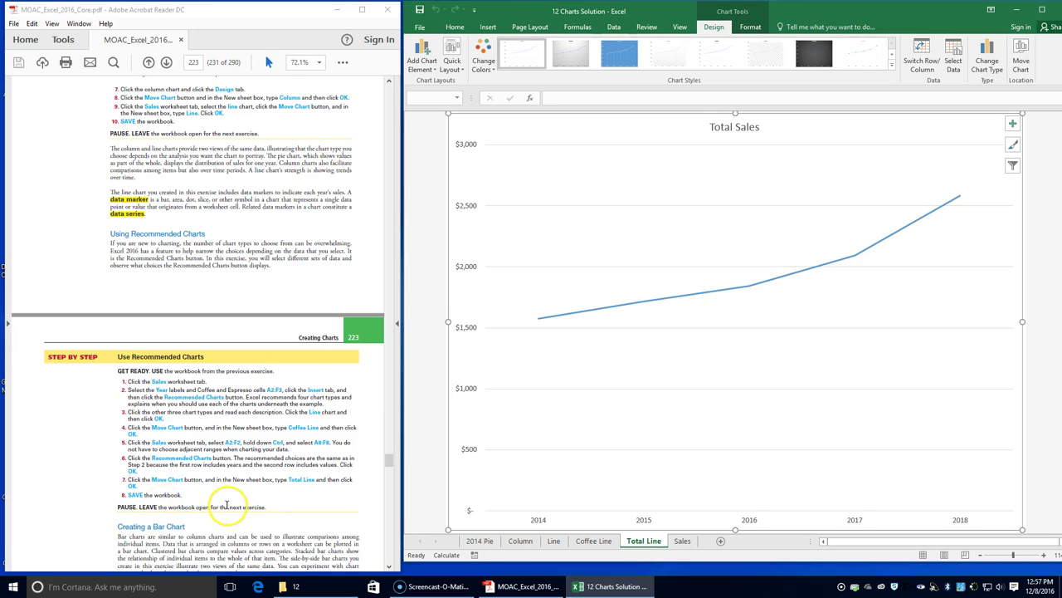
scroll(227, 503, down, 1)
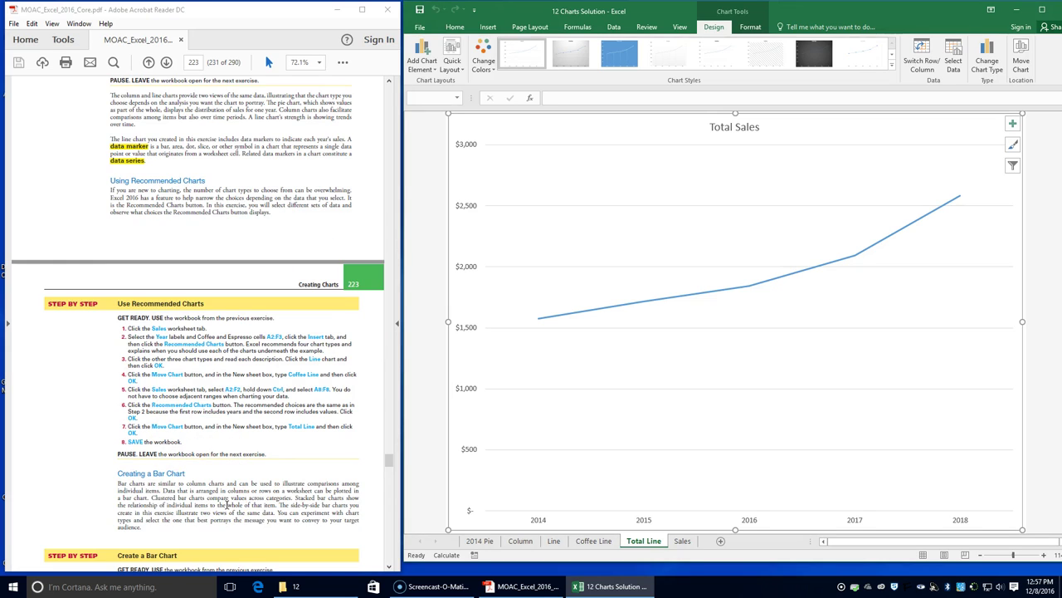
right_click(228, 504)
scroll(114, 365, down, 4)
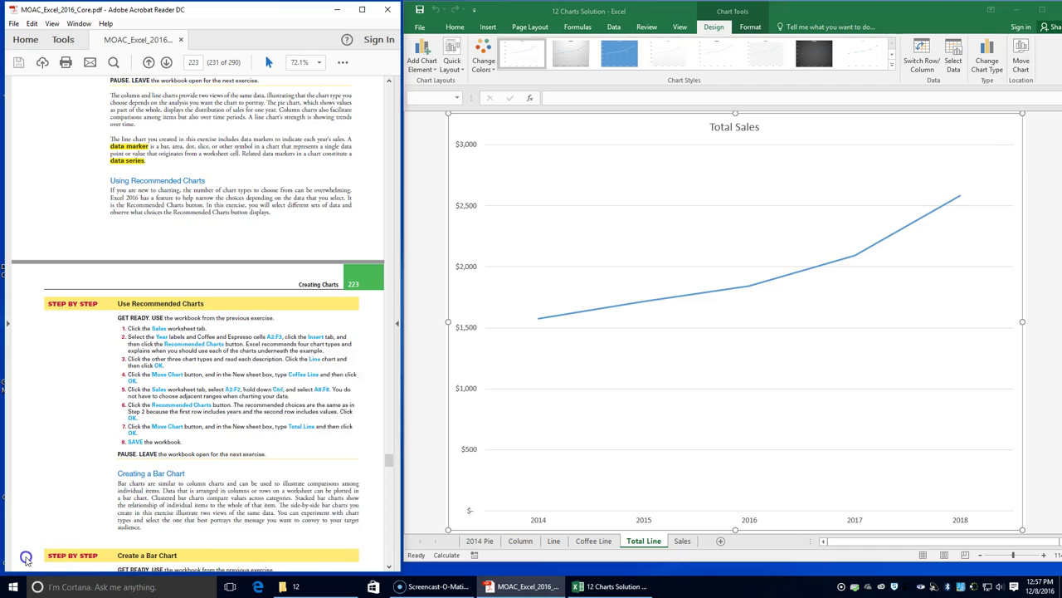
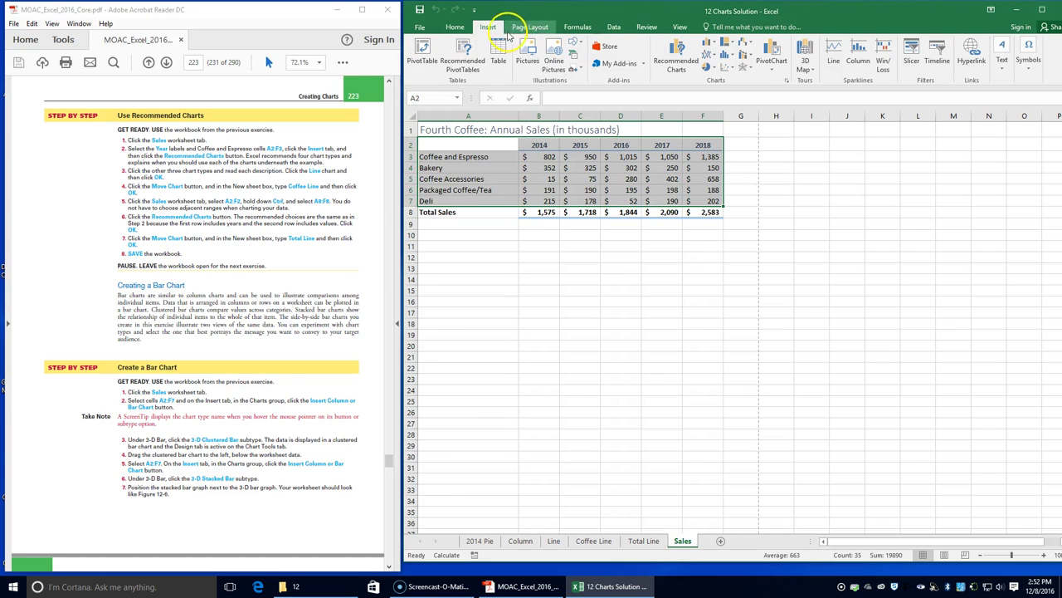
click(712, 47)
click(711, 47)
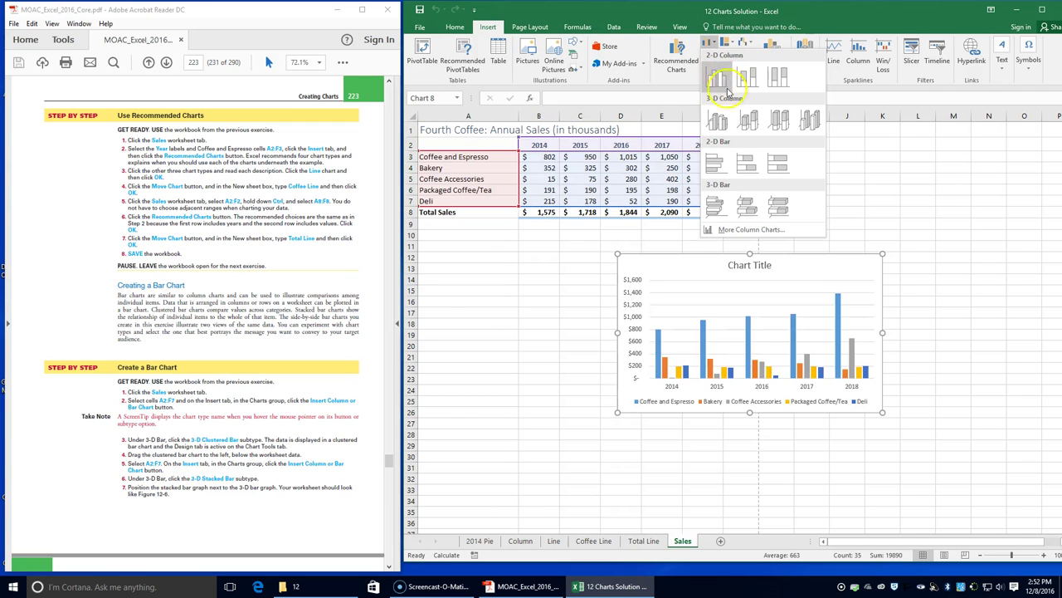
click(712, 156)
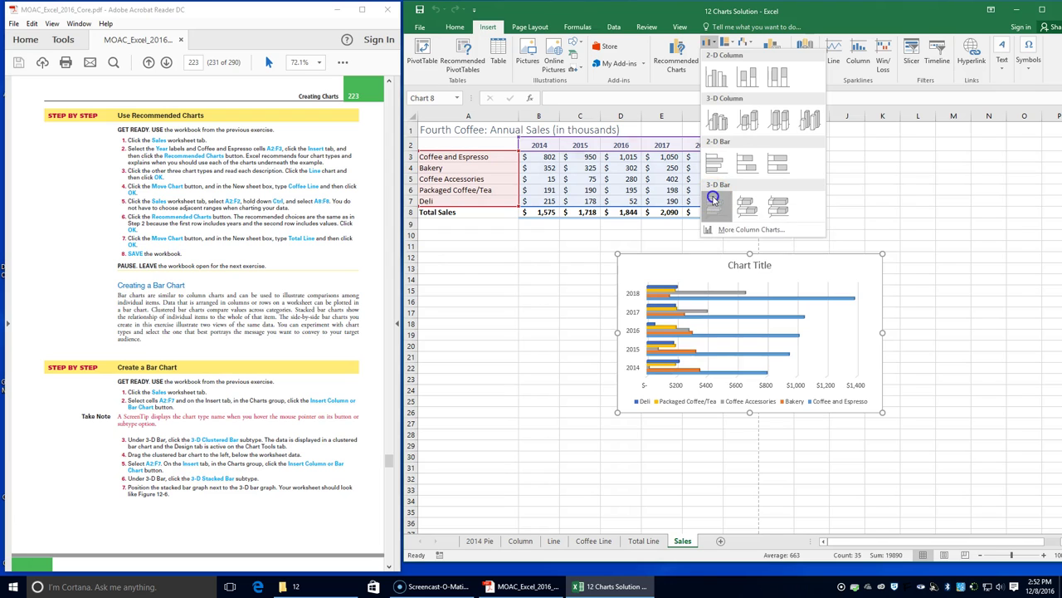
click(713, 200)
click(94, 507)
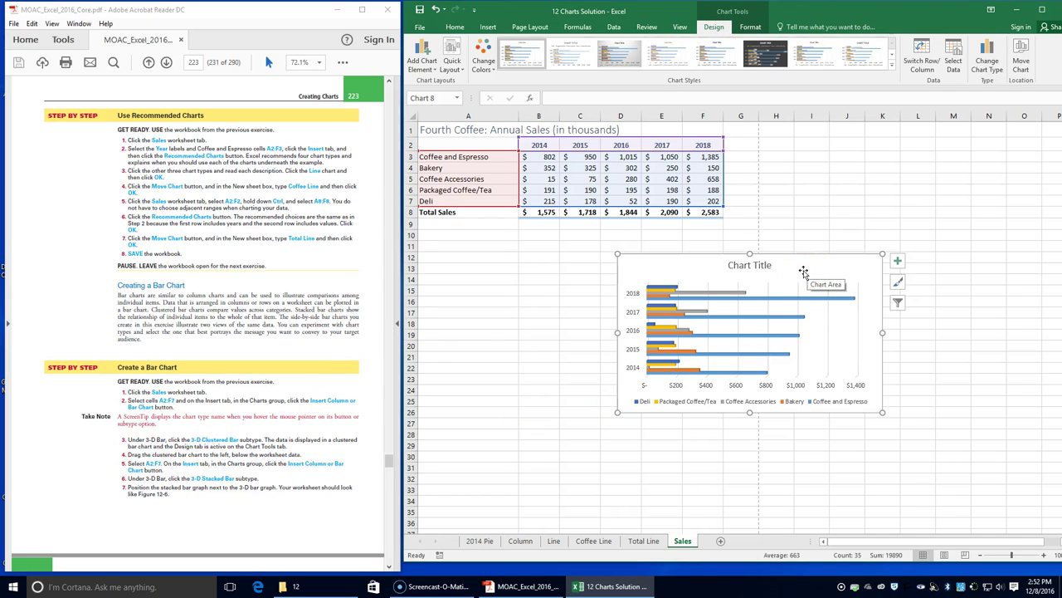
mouse_move(821, 274)
mouse_down()
mouse_move(601, 240)
mouse_move(611, 242)
mouse_up()
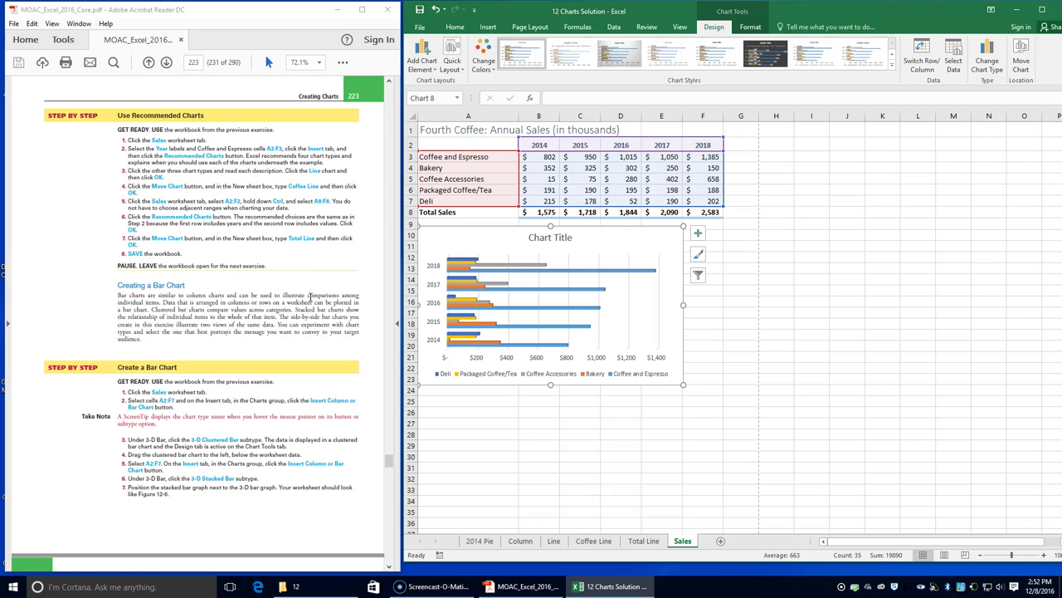
Insert a 3-D Stacked Bar chart from cells A2:F7 and place it beside the clustered bar chart.
drag(452, 145, 707, 200)
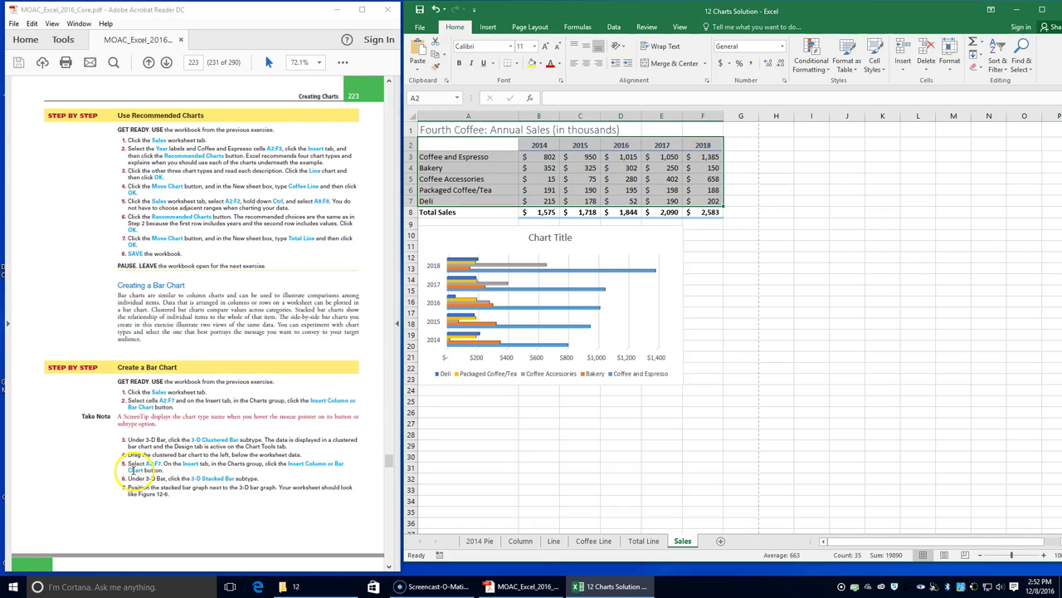
click(488, 27)
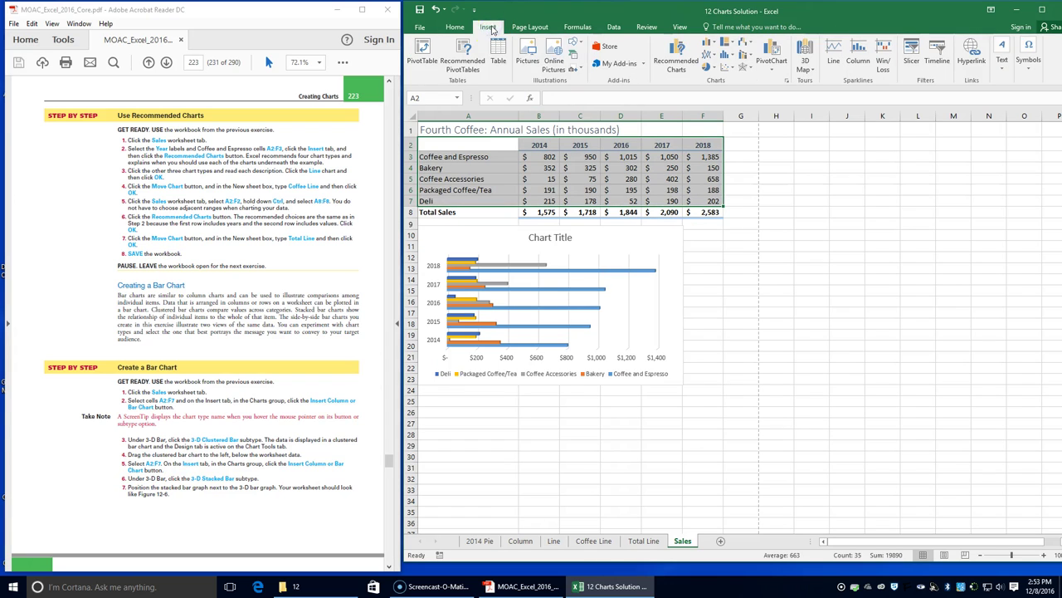
click(711, 45)
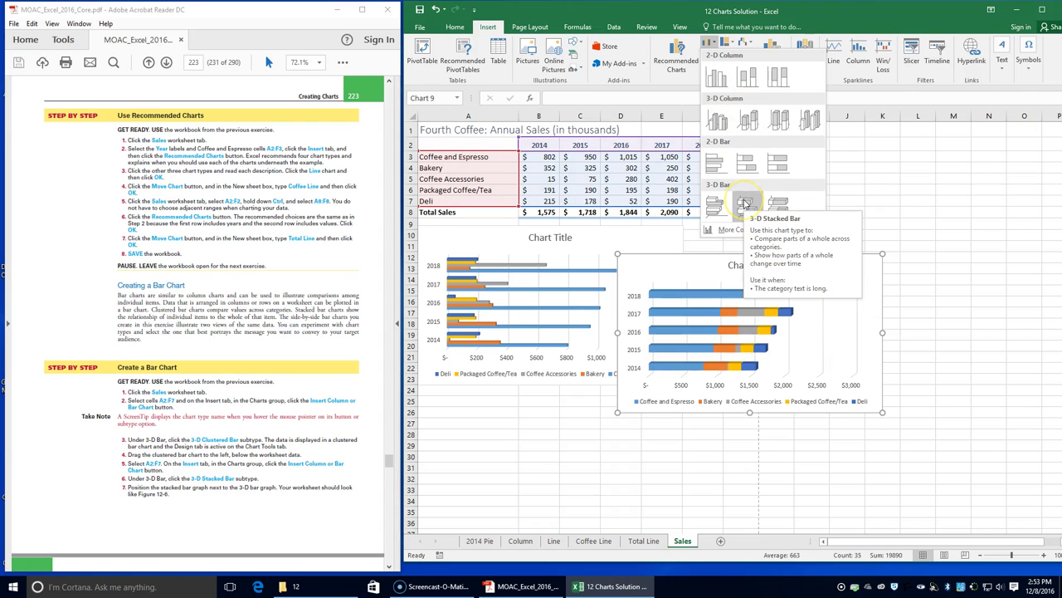
click(745, 203)
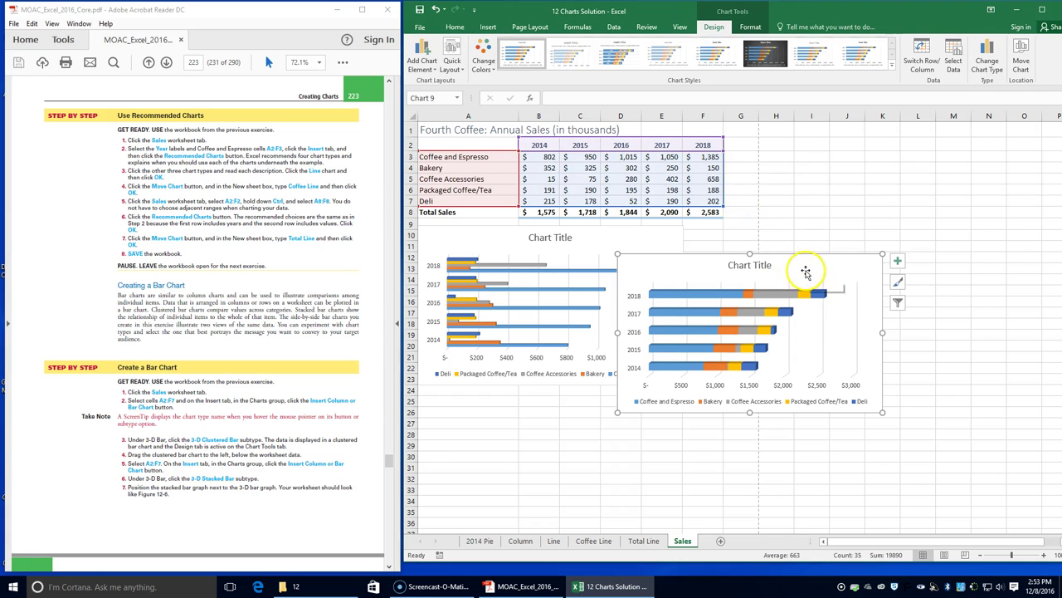
drag(805, 270, 879, 242)
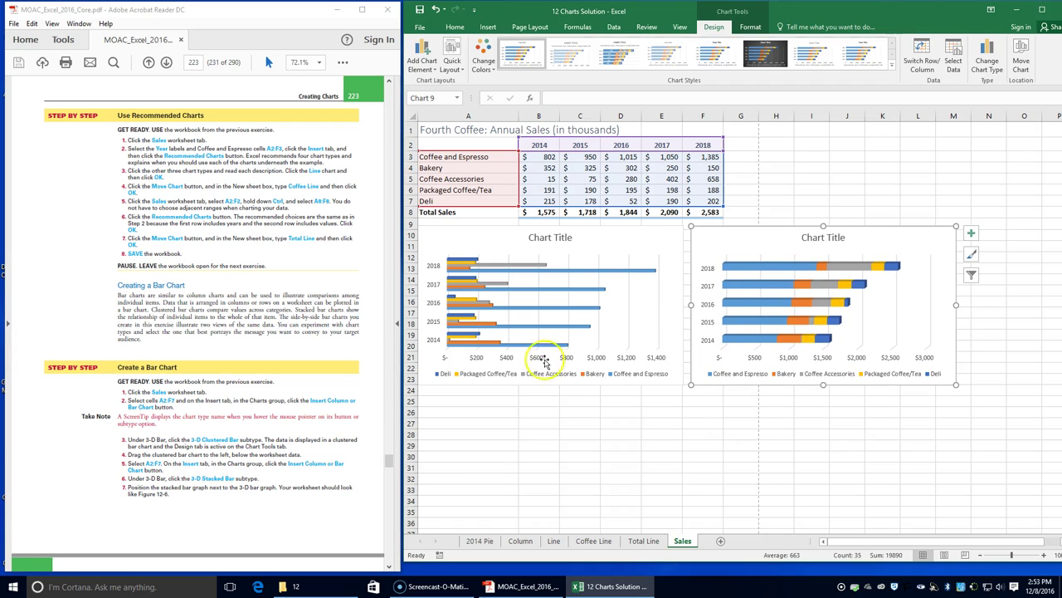
Check the textbook's next instructions and move the stacked bar chart to a new sheet named Stacked Bar.
scroll(108, 498, down, 5)
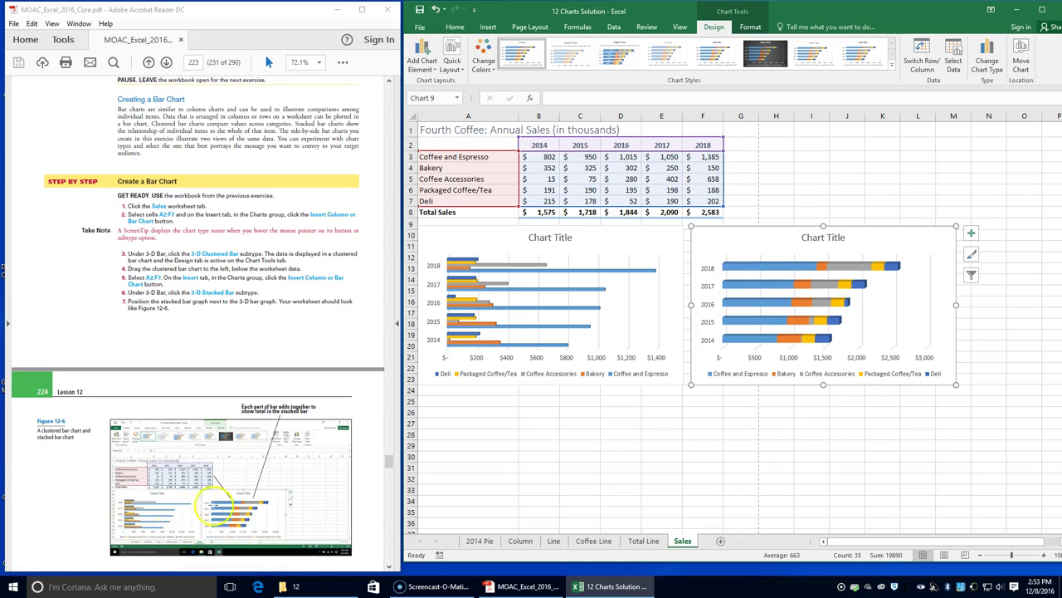
scroll(208, 523, down, 2)
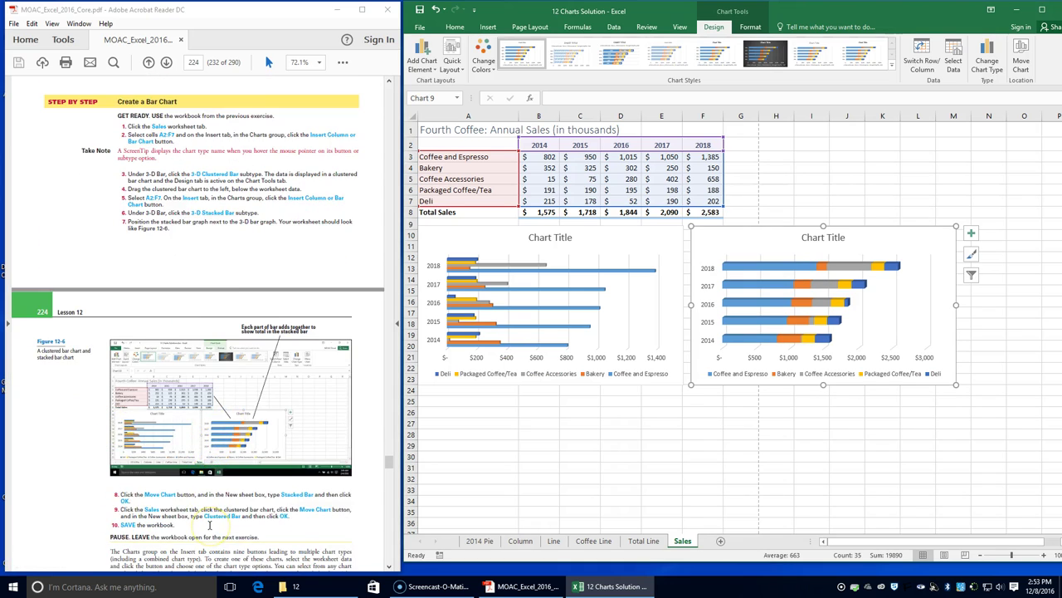
scroll(209, 524, down, 1)
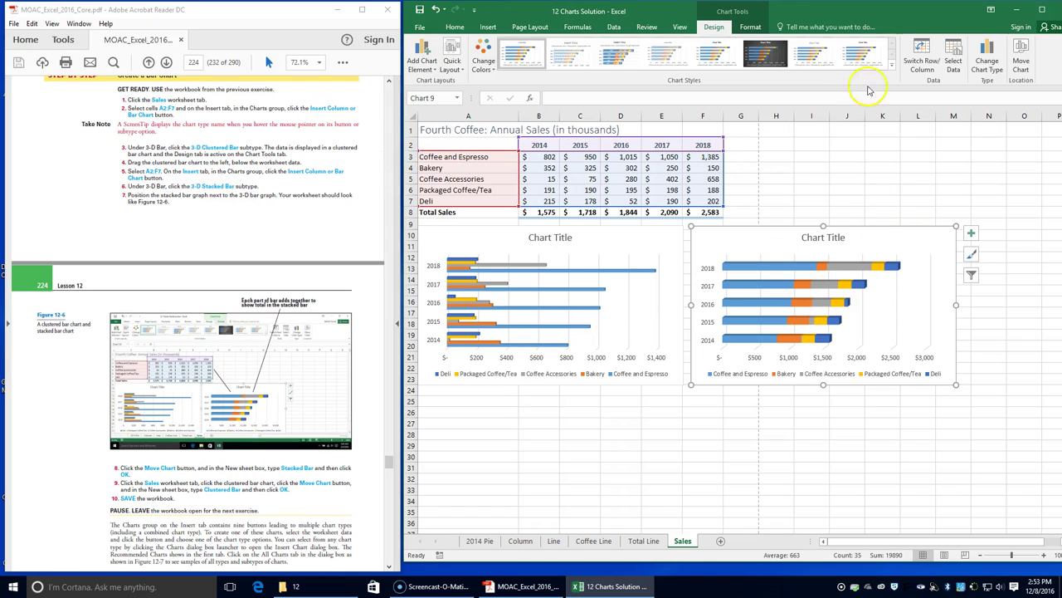
click(1021, 62)
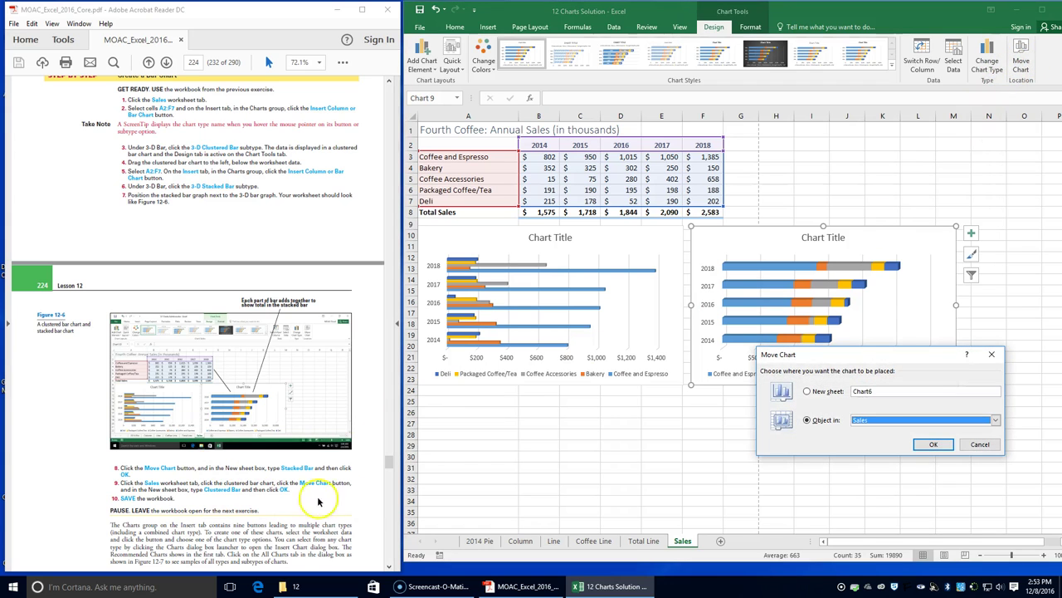
click(841, 392)
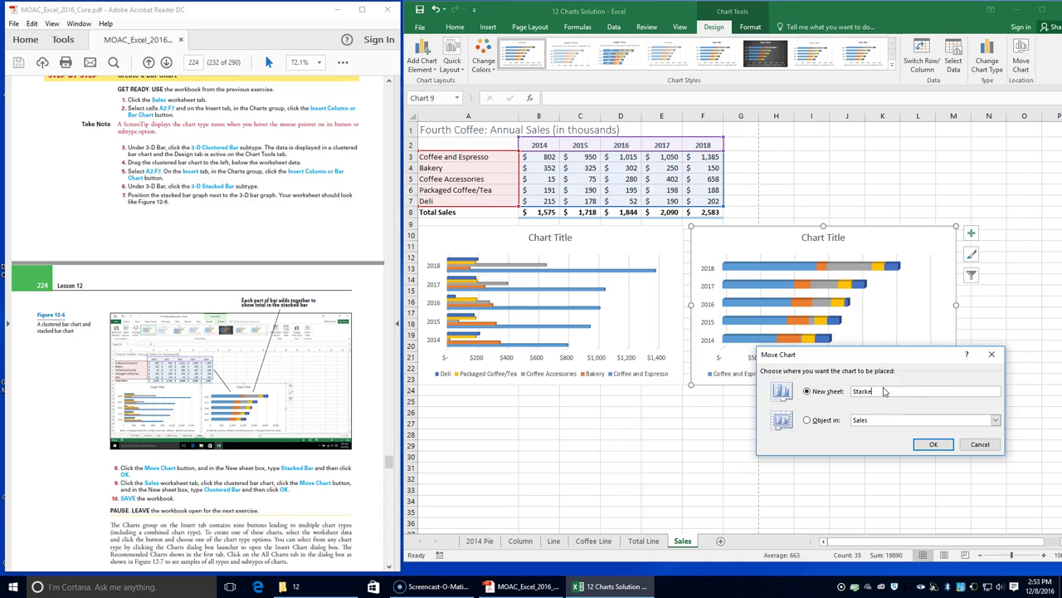
text(Stacked Bar)
click(928, 443)
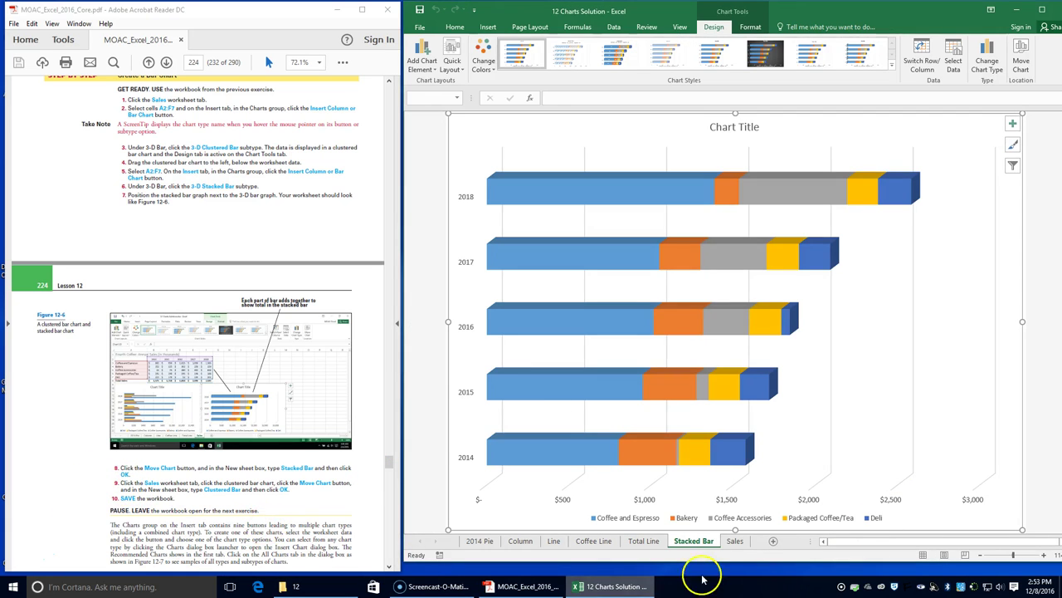
Move the clustered bar chart from the Sales sheet to a new sheet named Clustered Bar.
click(736, 540)
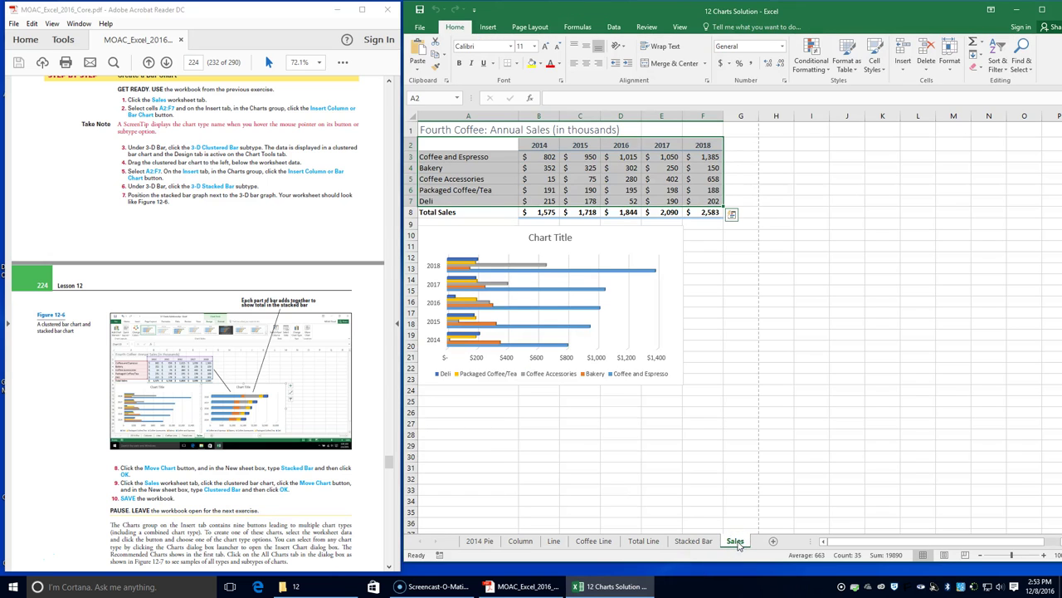
click(619, 236)
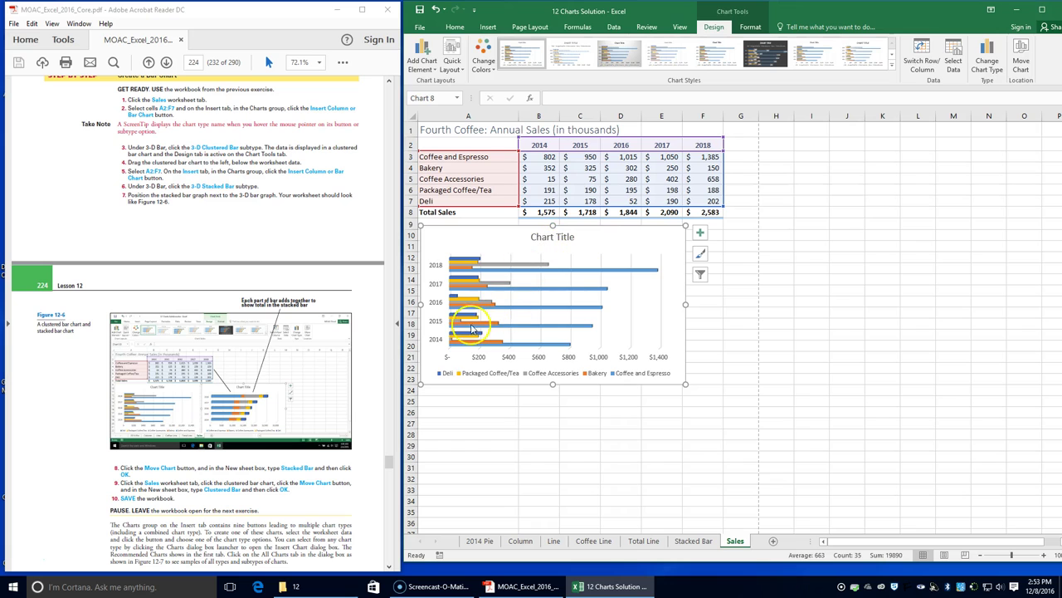
click(1021, 63)
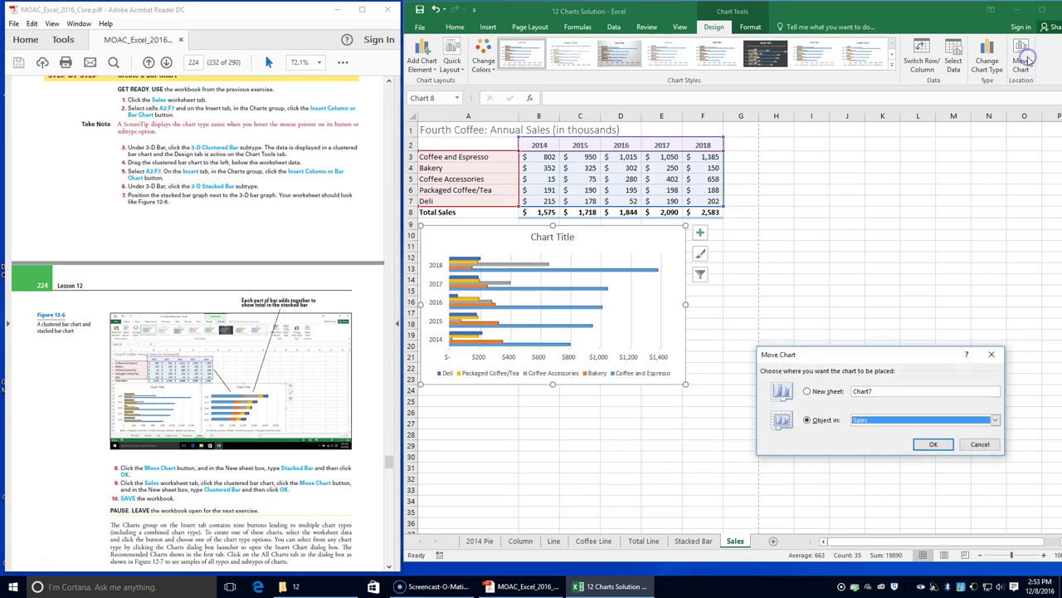
click(886, 391)
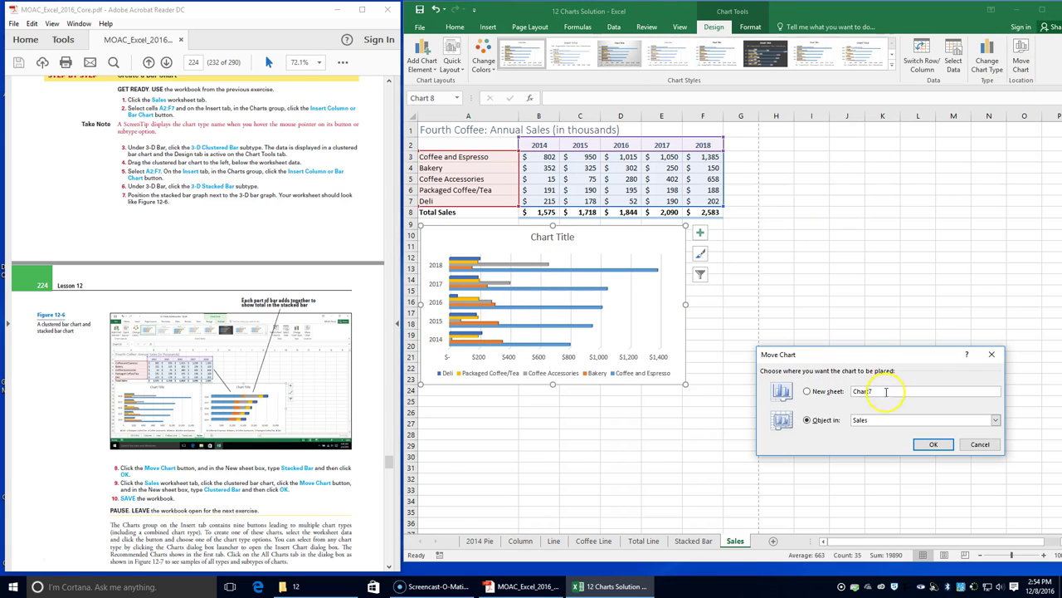
click(809, 393)
text(Clustered Bar)
click(931, 444)
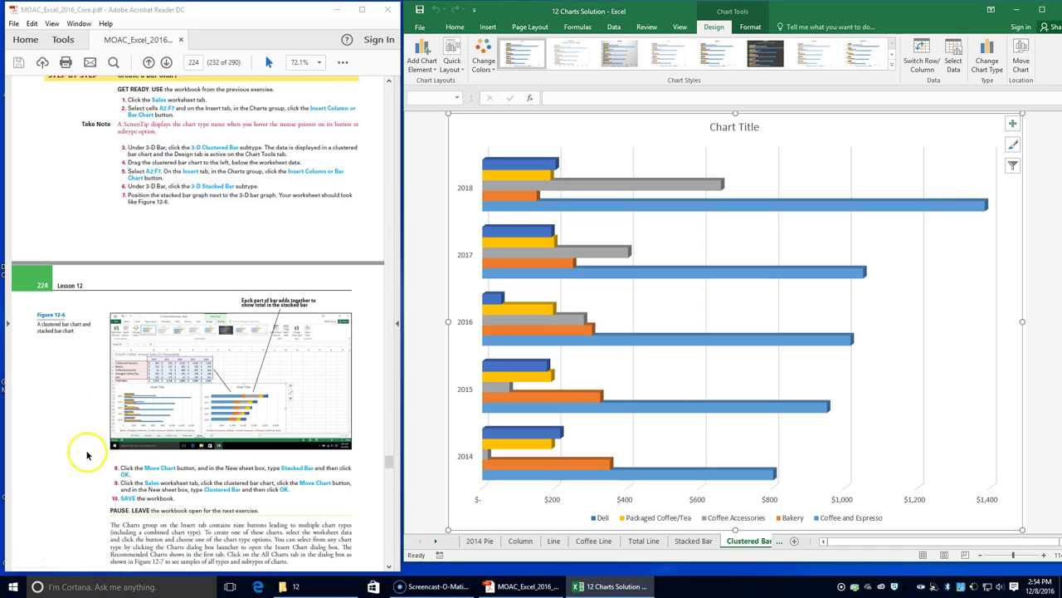
Read on in the textbook to the first instructions of the Format a Chart with a Quick Style exercise.
scroll(159, 525, down, 3)
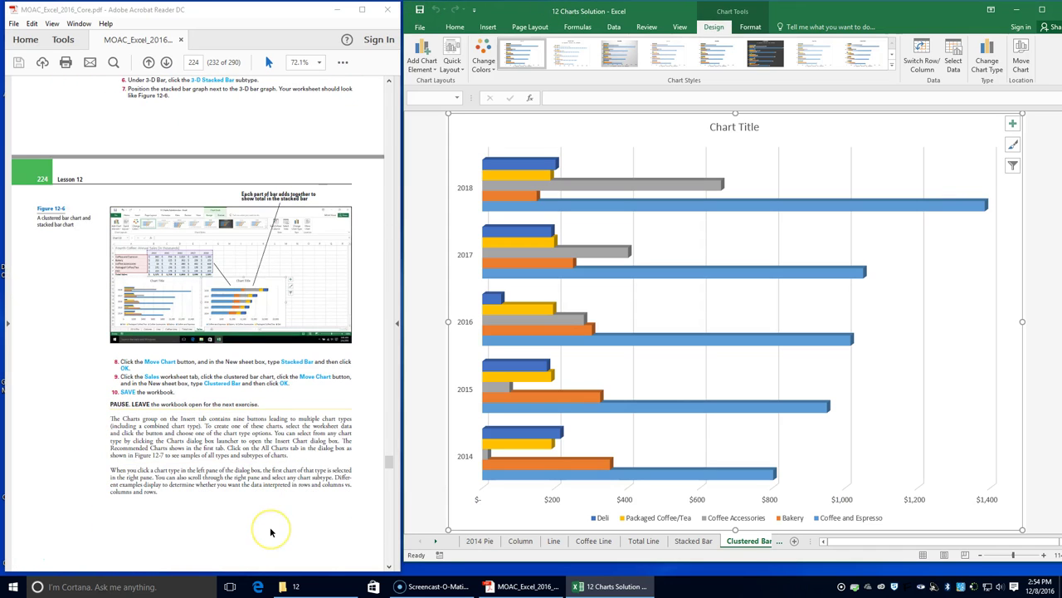
scroll(270, 527, down, 11)
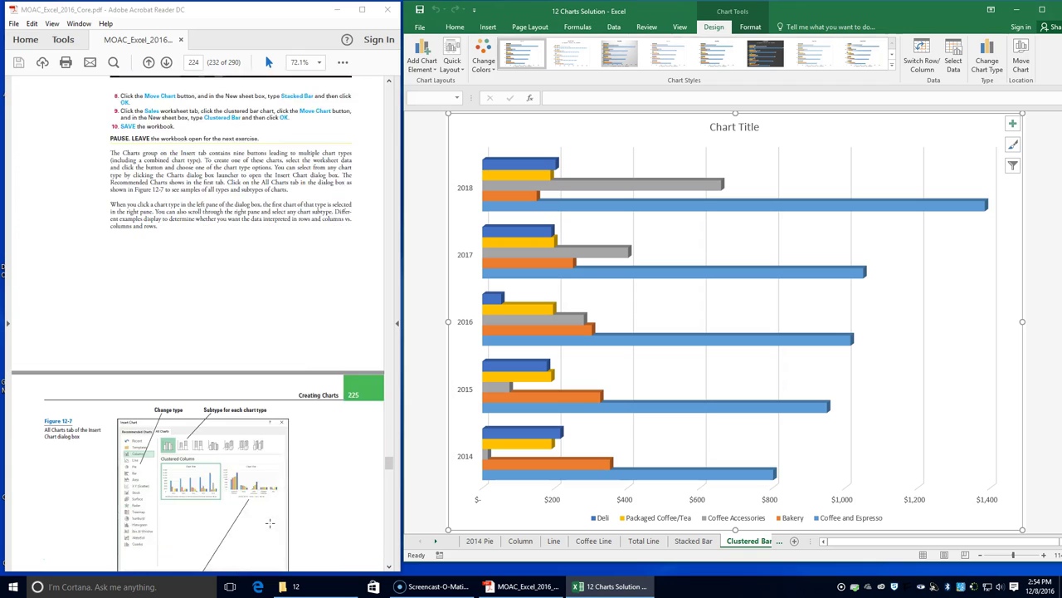
scroll(266, 516, down, 3)
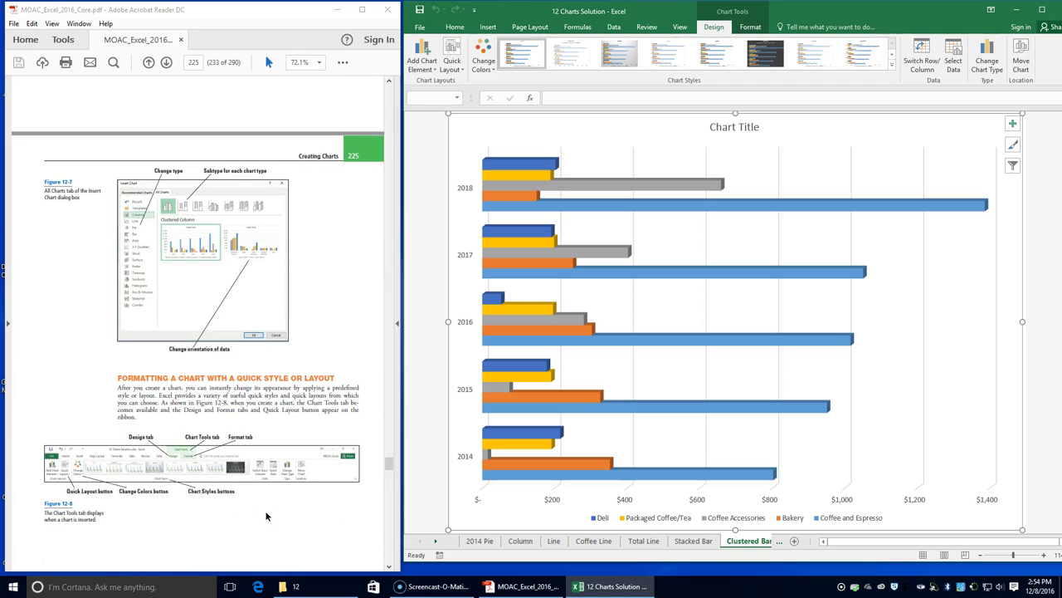
click(266, 517)
scroll(266, 509, down, 2)
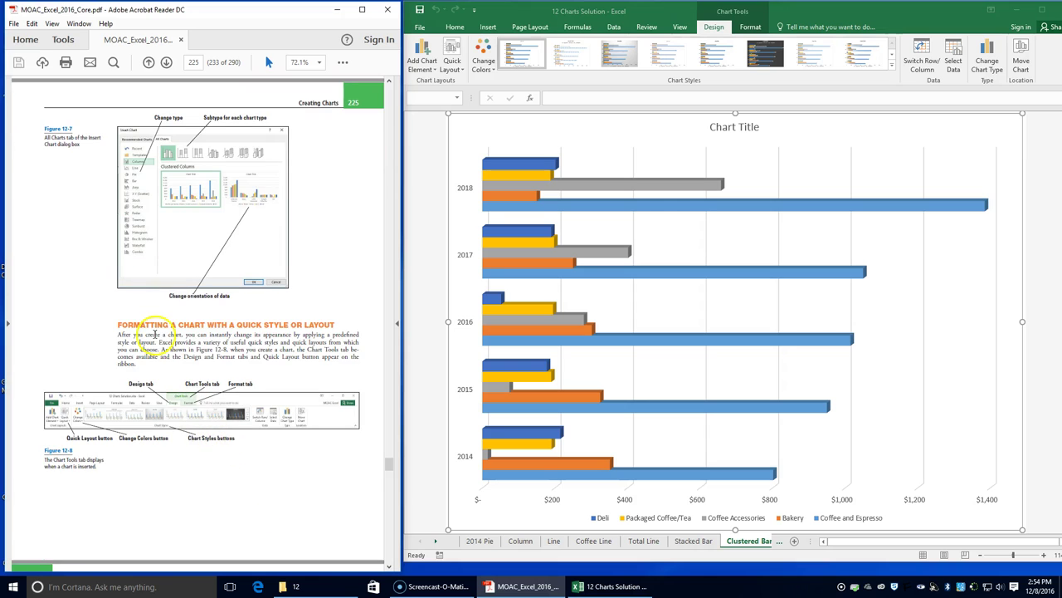
scroll(170, 334, down, 2)
scroll(215, 356, down, 4)
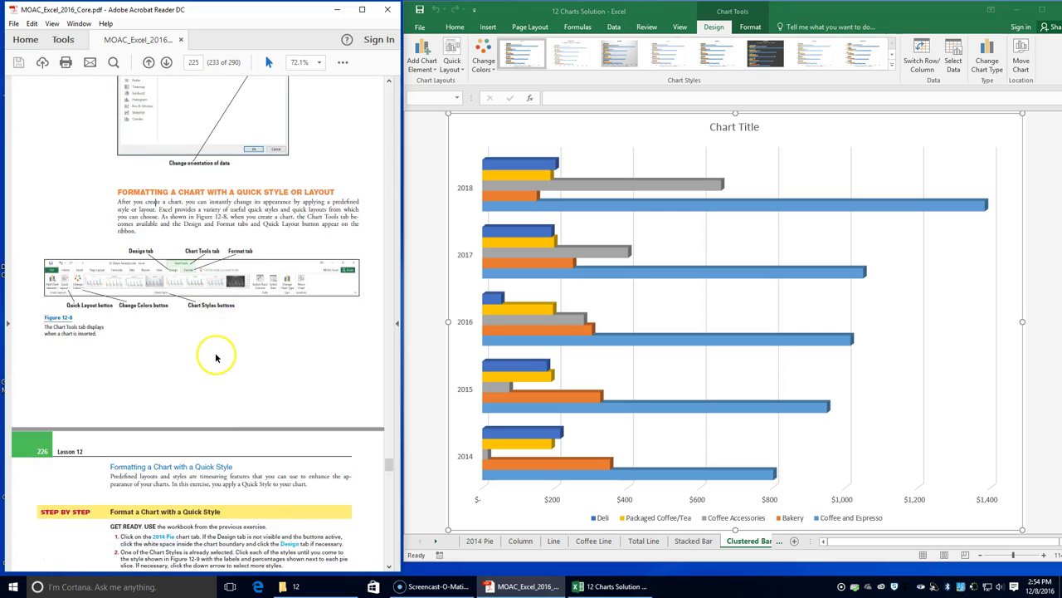
scroll(216, 357, down, 3)
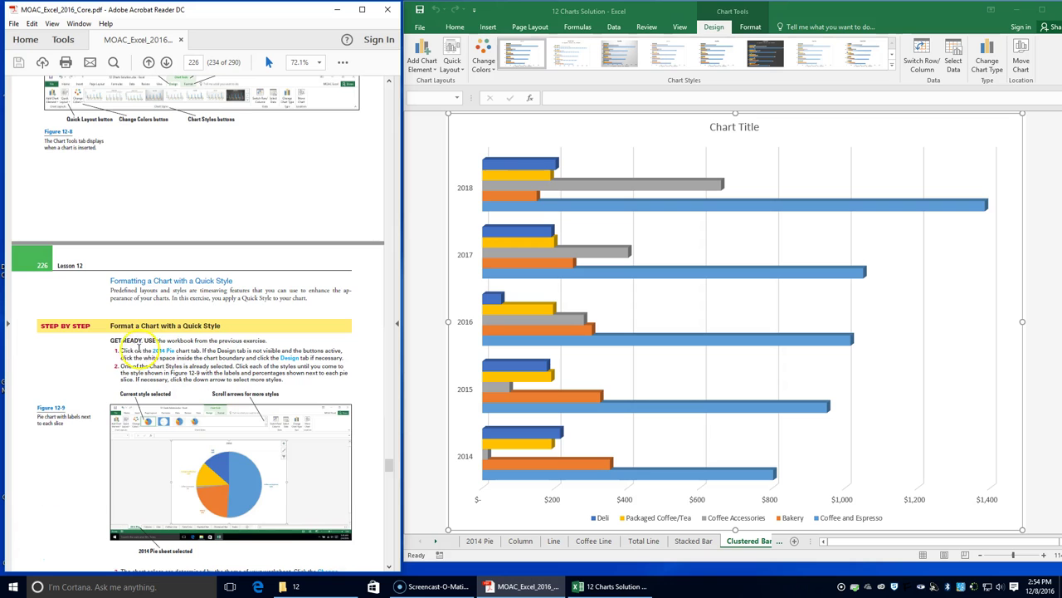
scroll(208, 332, up, 5)
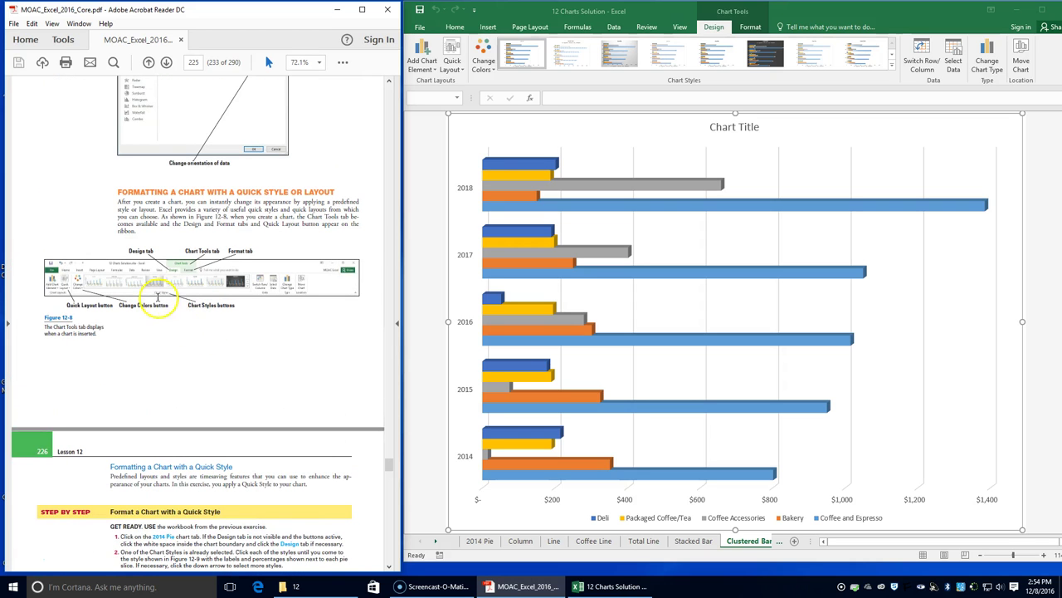
scroll(196, 371, down, 4)
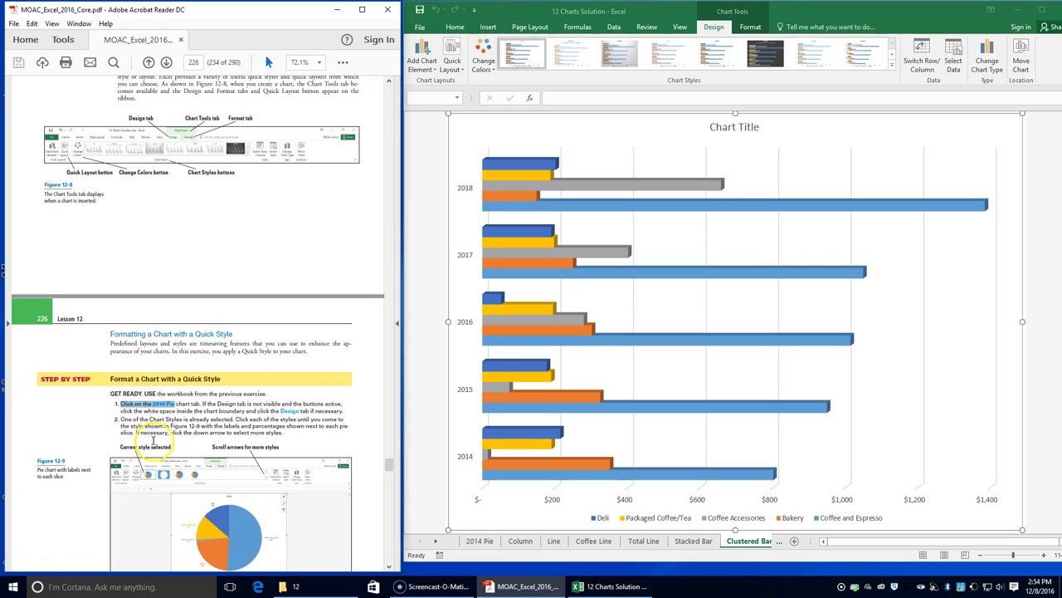
Apply the Style 9 chart style to the pie chart on the 2014 Pie sheet.
click(479, 544)
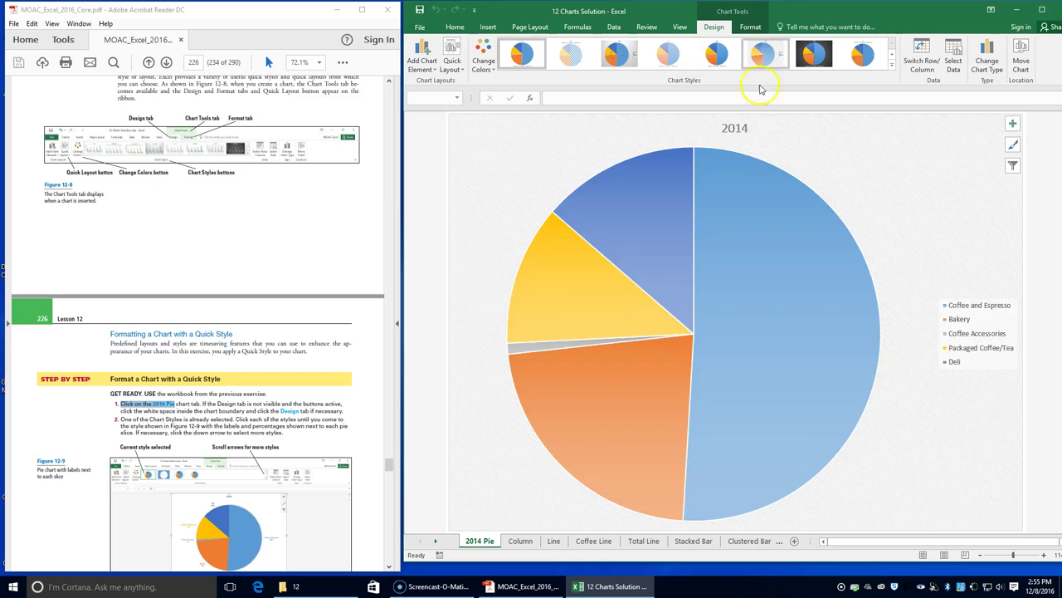
scroll(271, 368, down, 1)
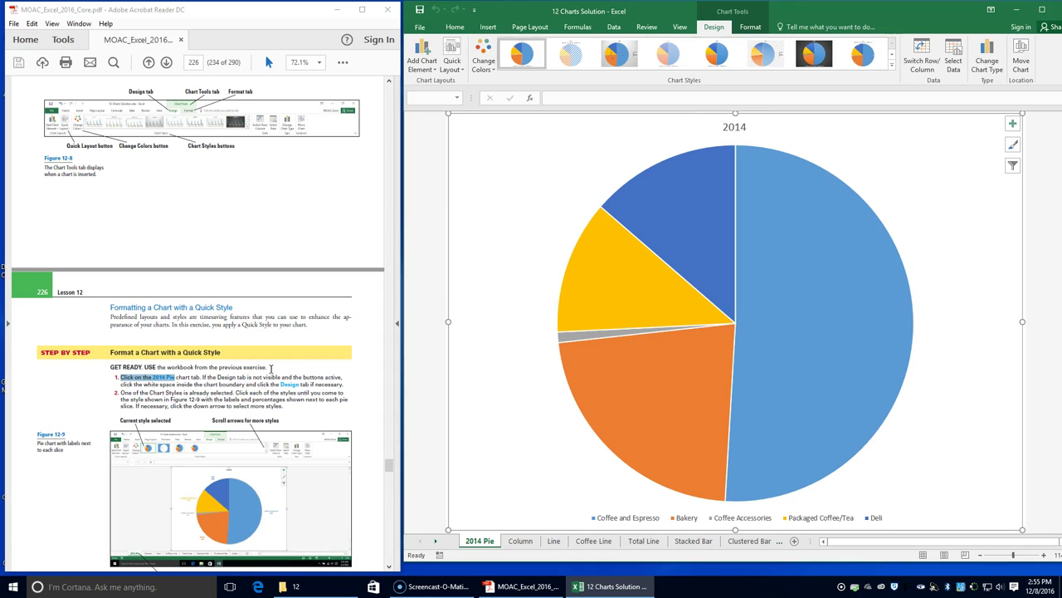
click(892, 63)
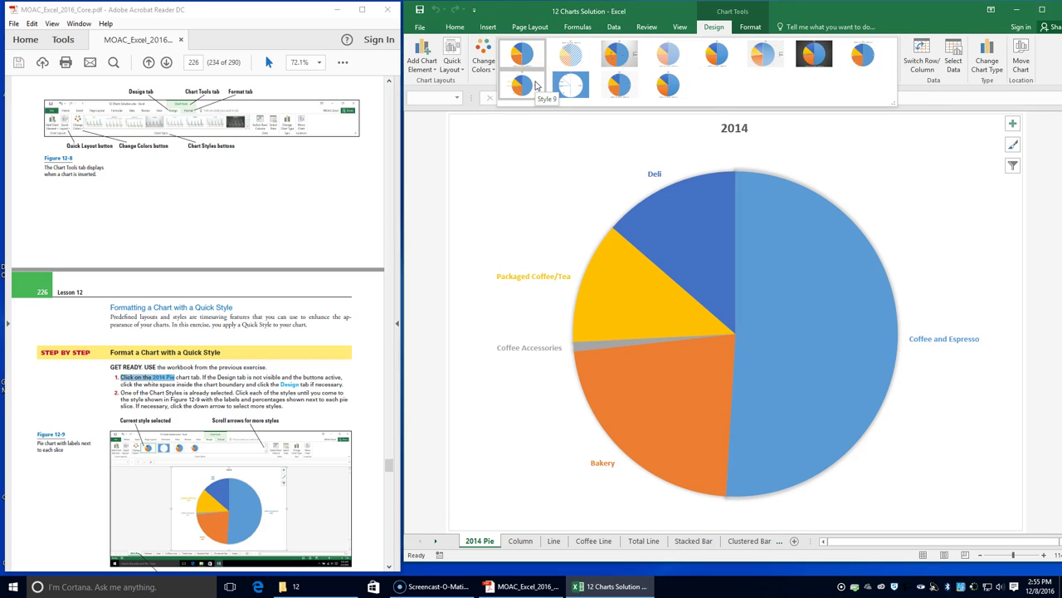
click(535, 86)
Compare other chart styles for the pie chart with the textbook's Figure 12-9 and keep Style 9.
scroll(289, 316, down, 4)
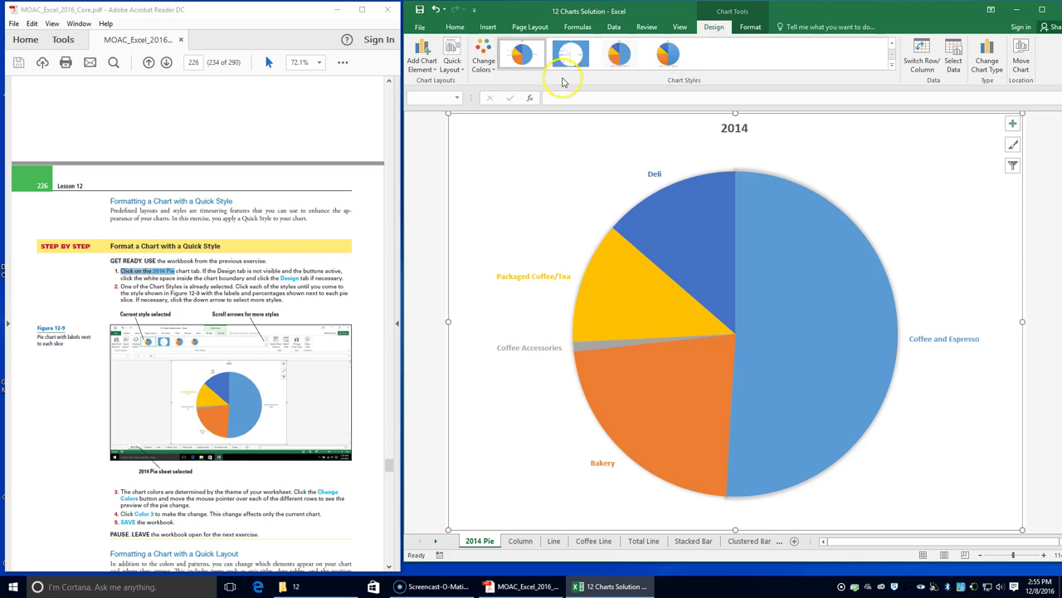
click(893, 66)
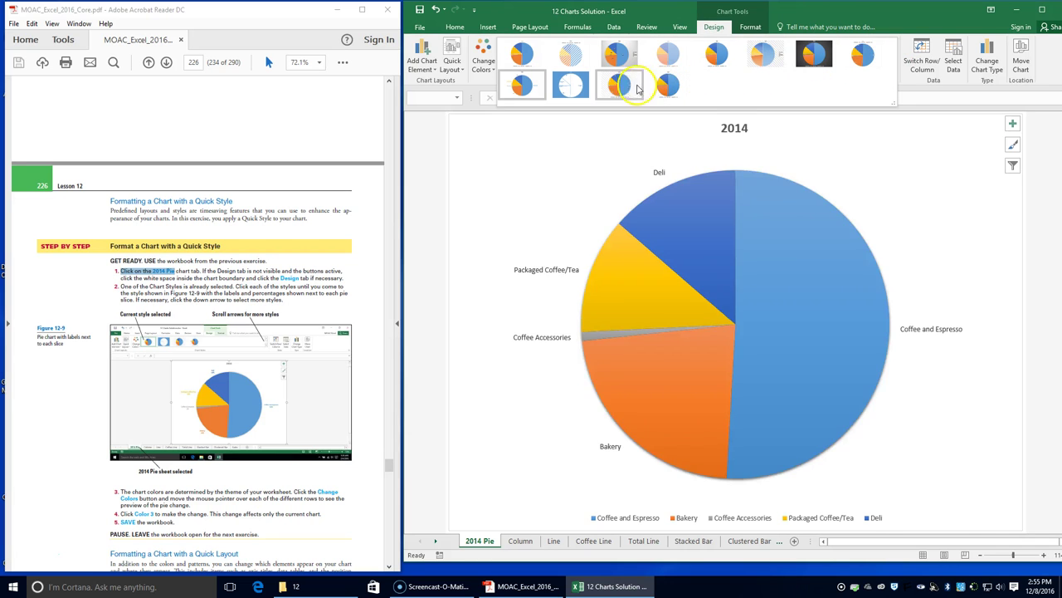
click(628, 73)
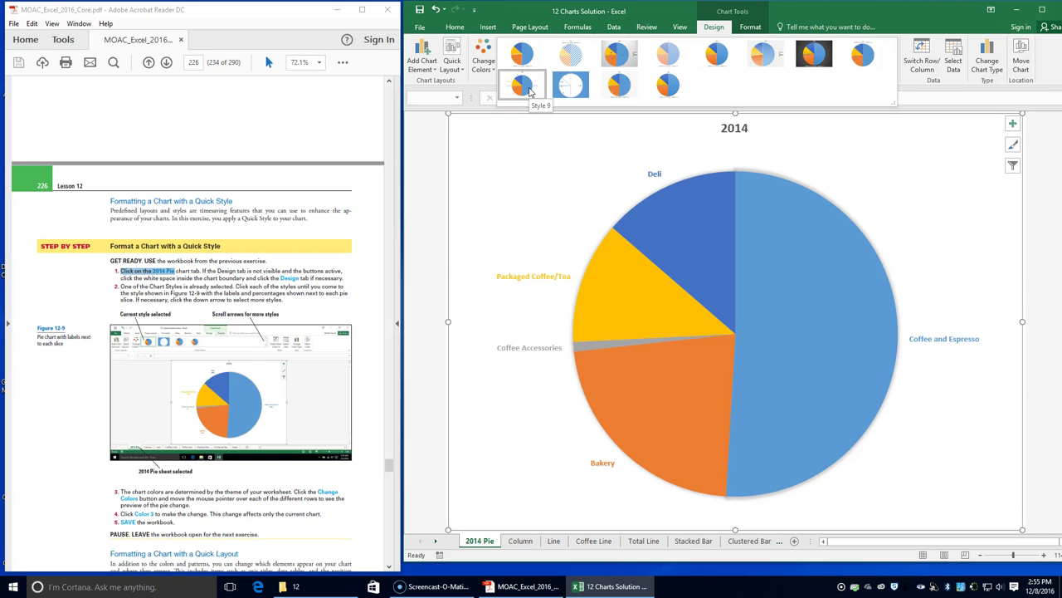
click(572, 86)
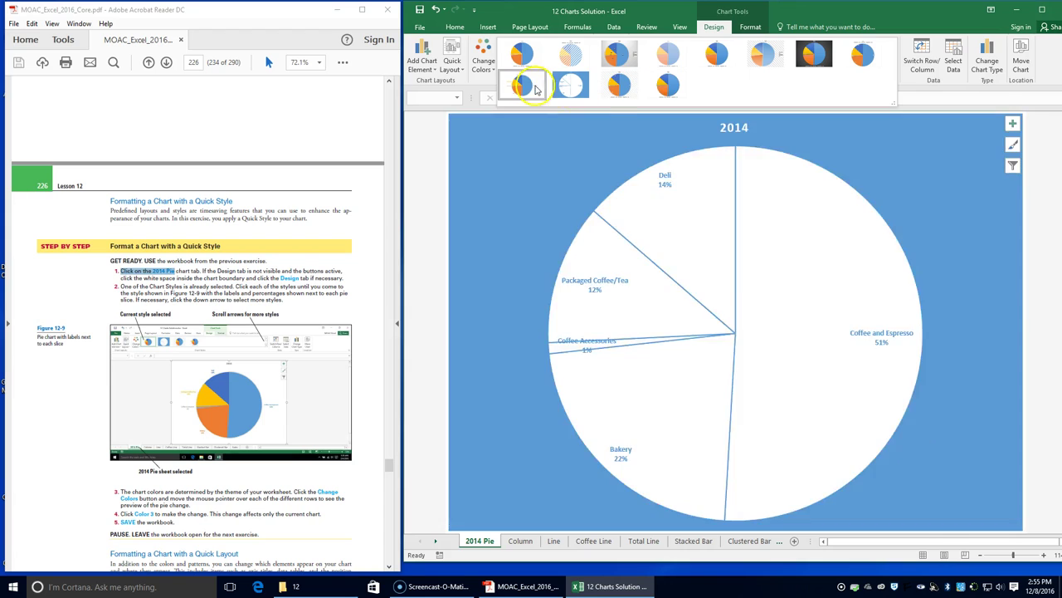
click(524, 86)
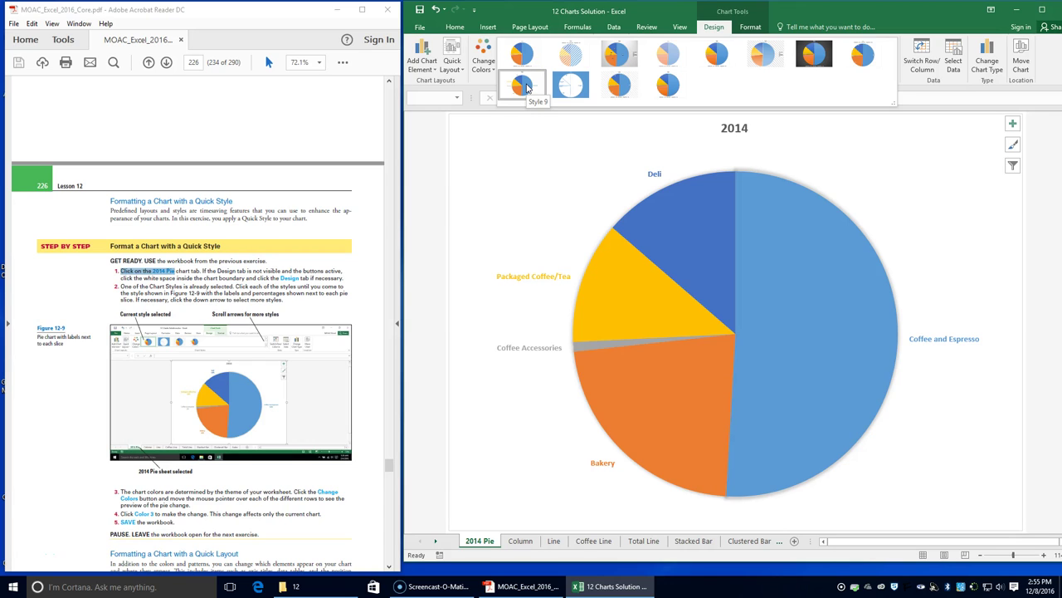
click(524, 86)
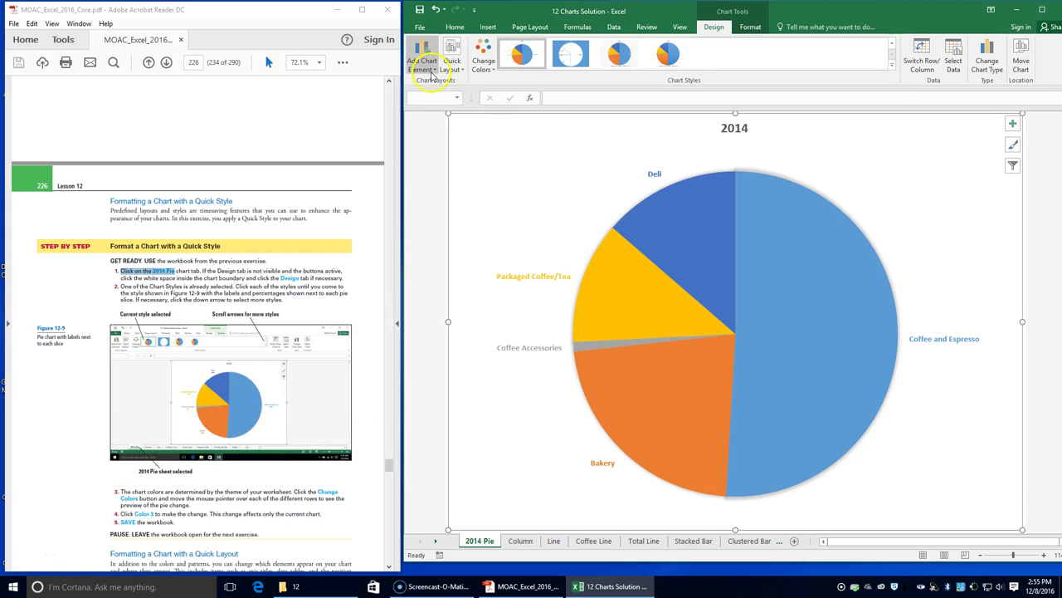
click(431, 74)
click(442, 96)
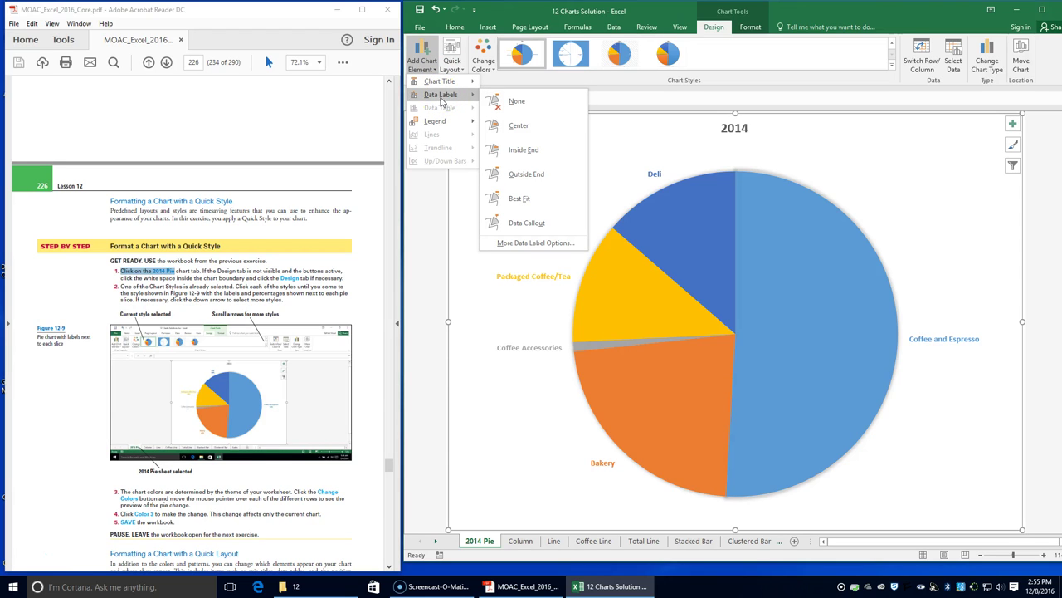
click(994, 73)
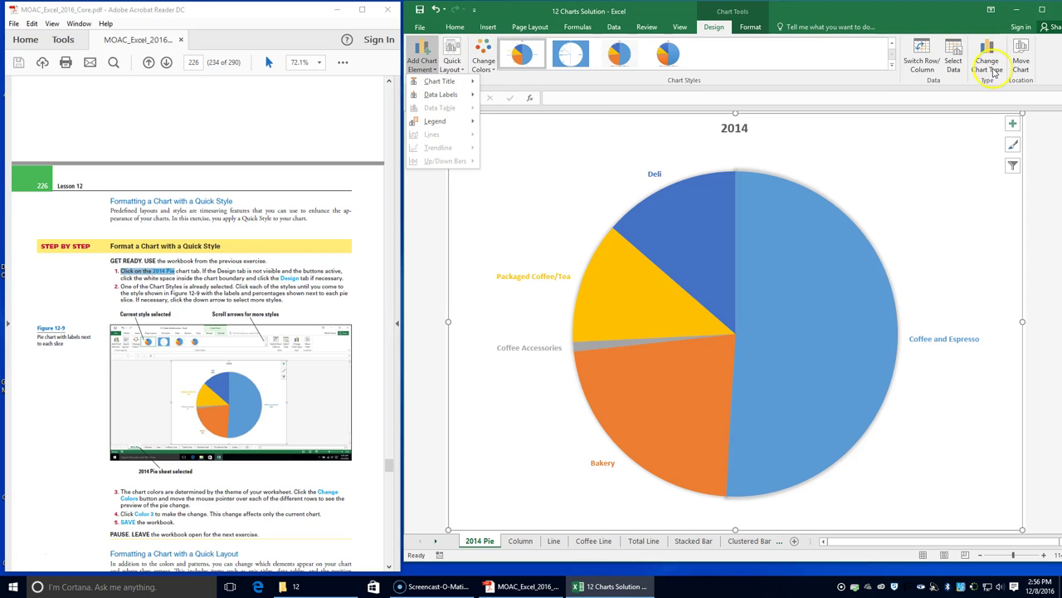
click(750, 27)
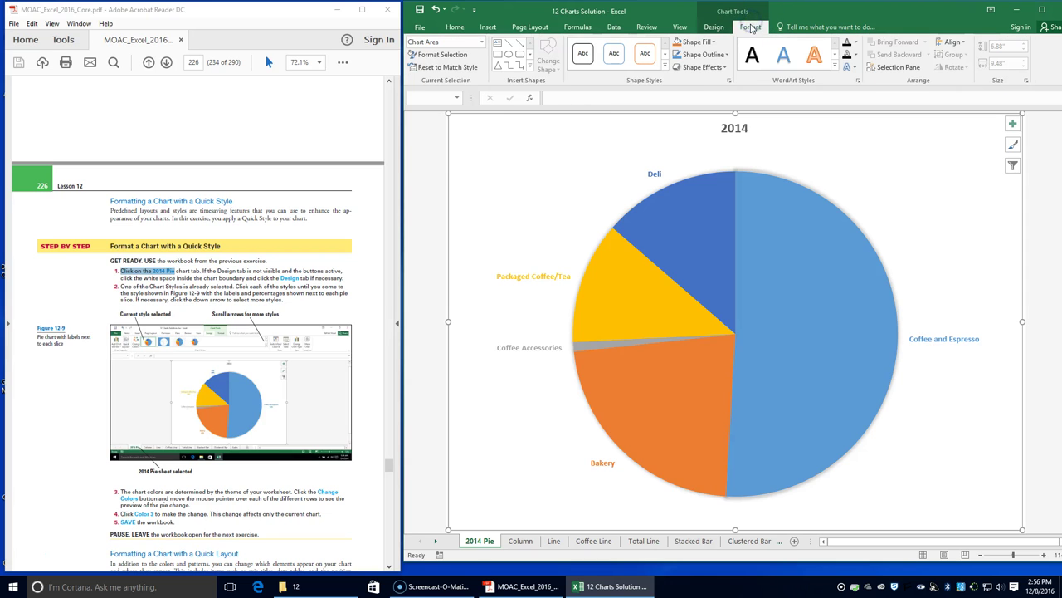
click(714, 27)
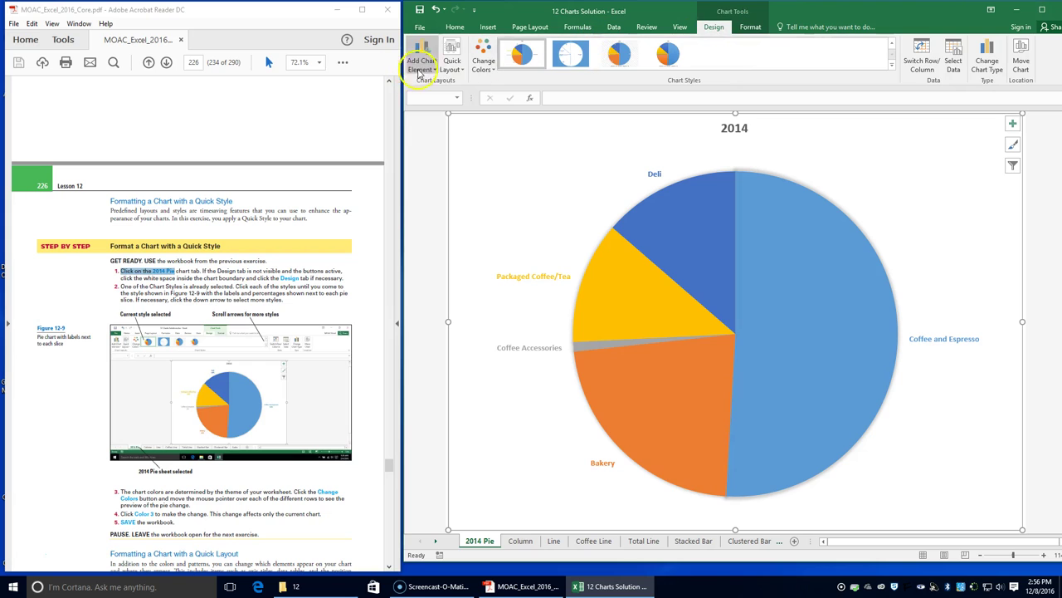
Open the detailed data label options for the pie chart and add percentages to the category name labels.
click(421, 66)
click(427, 122)
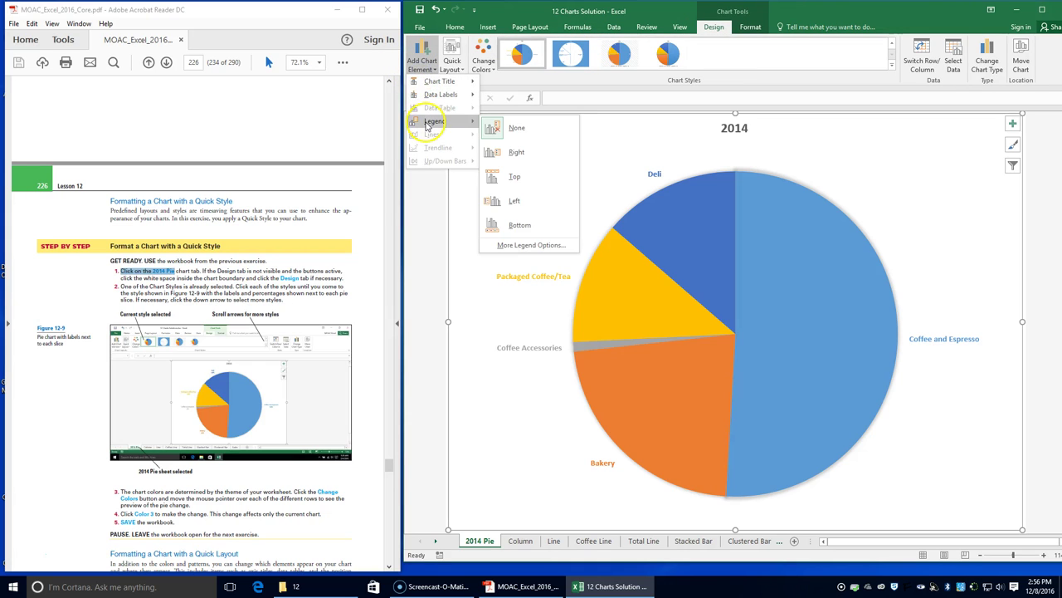
mouse_move(440, 94)
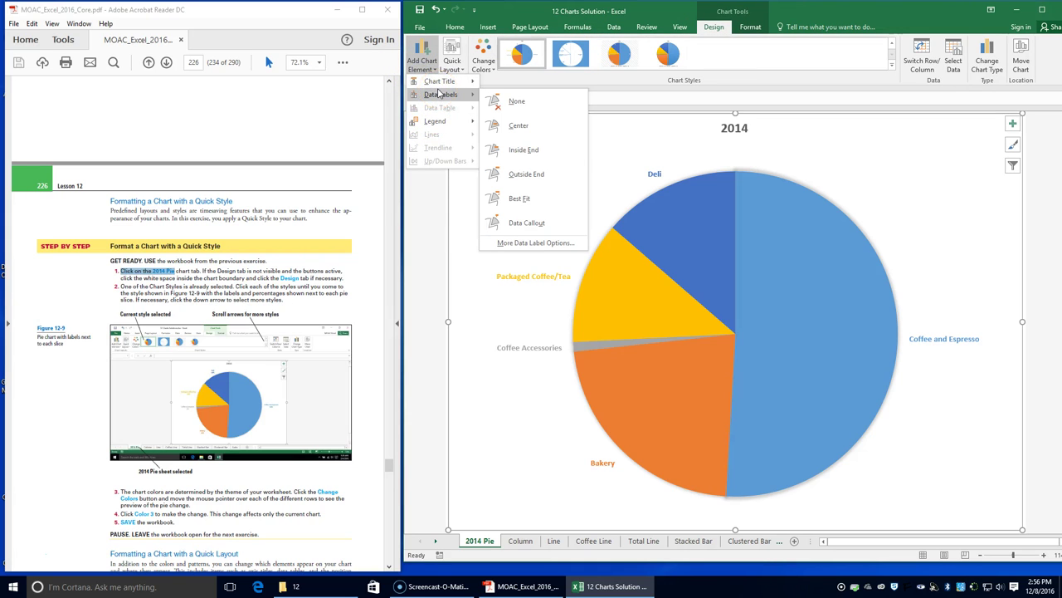
click(538, 243)
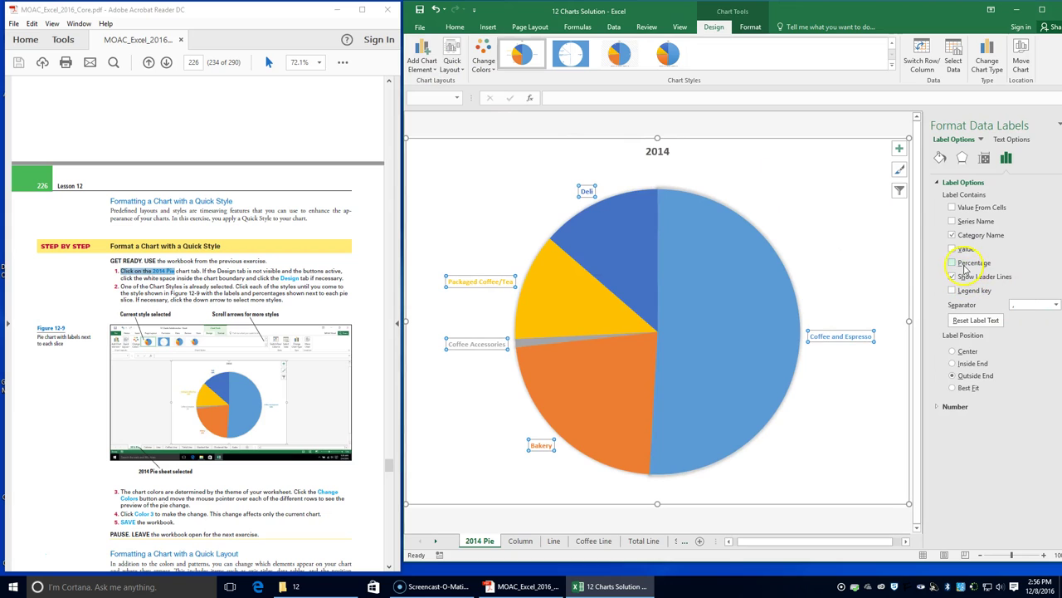
click(965, 266)
click(421, 63)
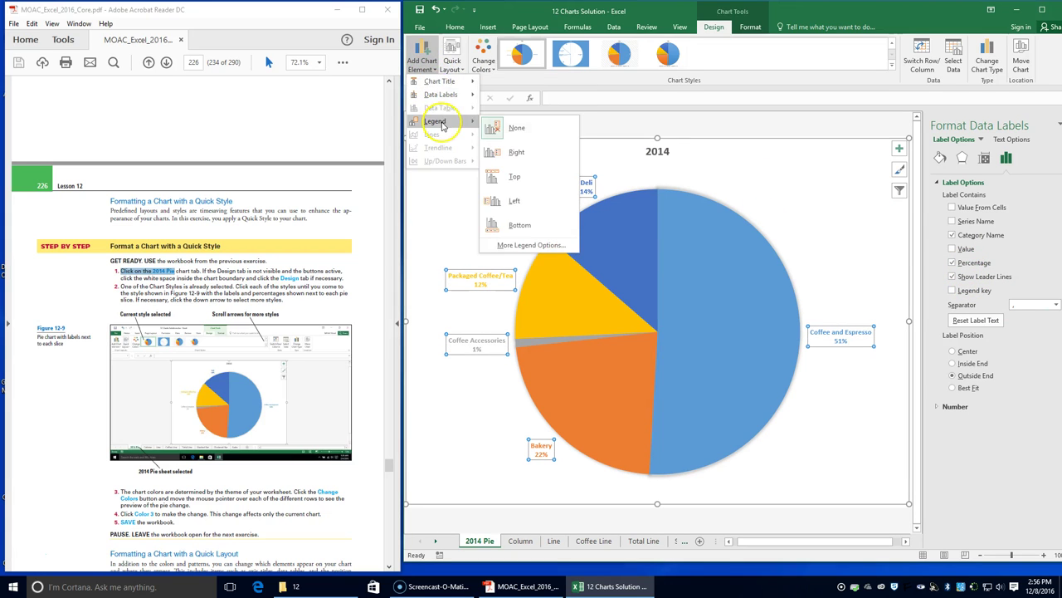
mouse_move(441, 98)
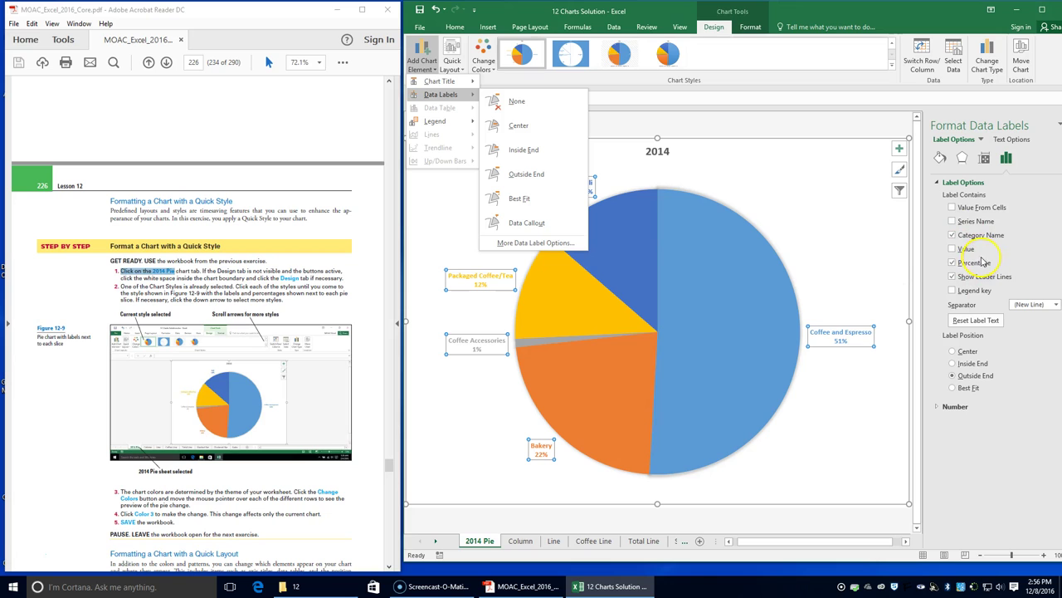
click(818, 409)
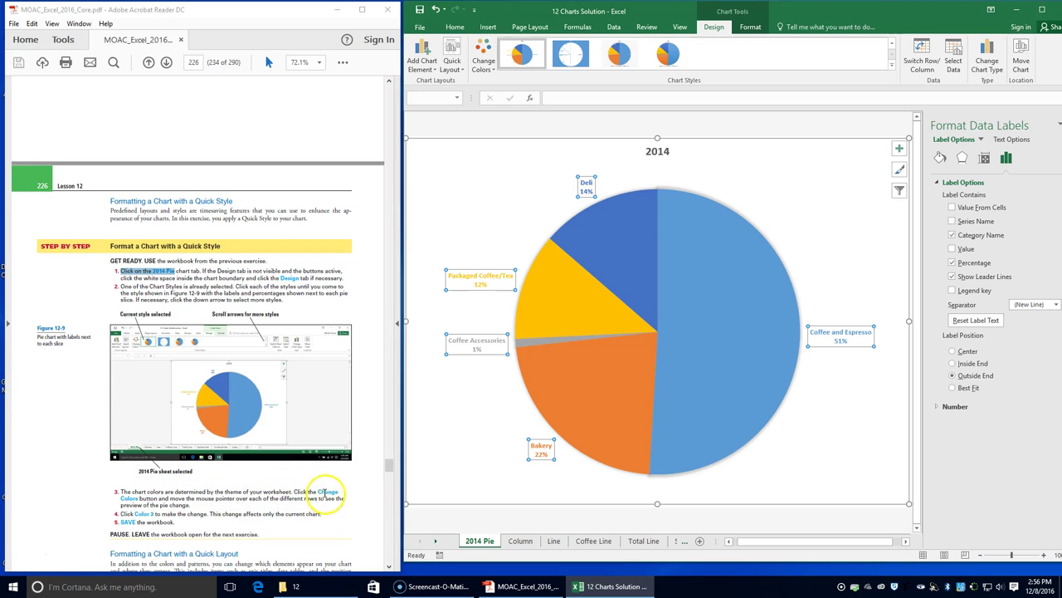
Change the pie chart's colors to the Color 3 colorful palette and save the workbook.
click(484, 63)
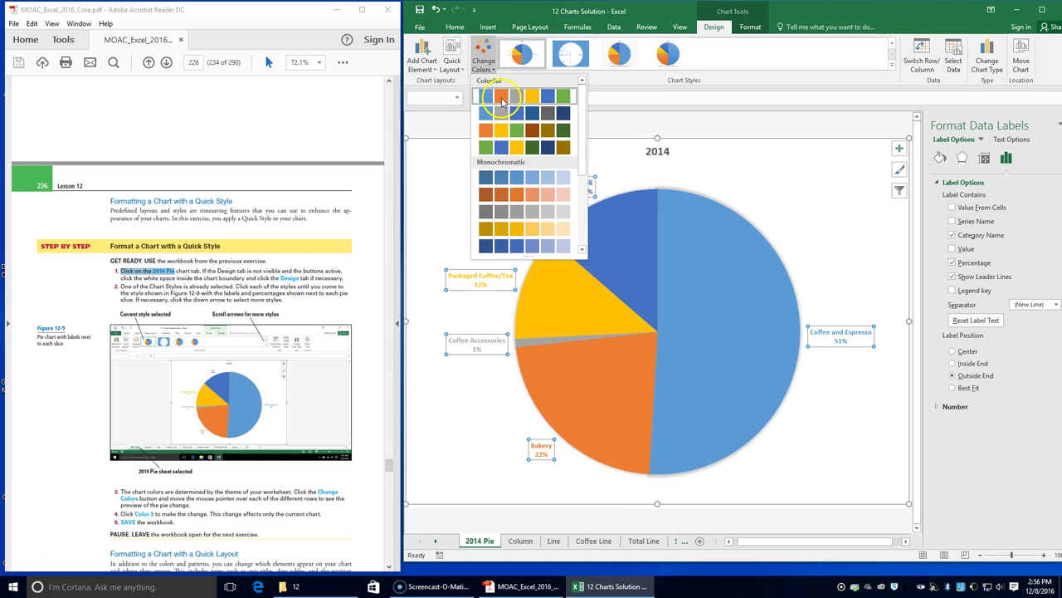
click(503, 143)
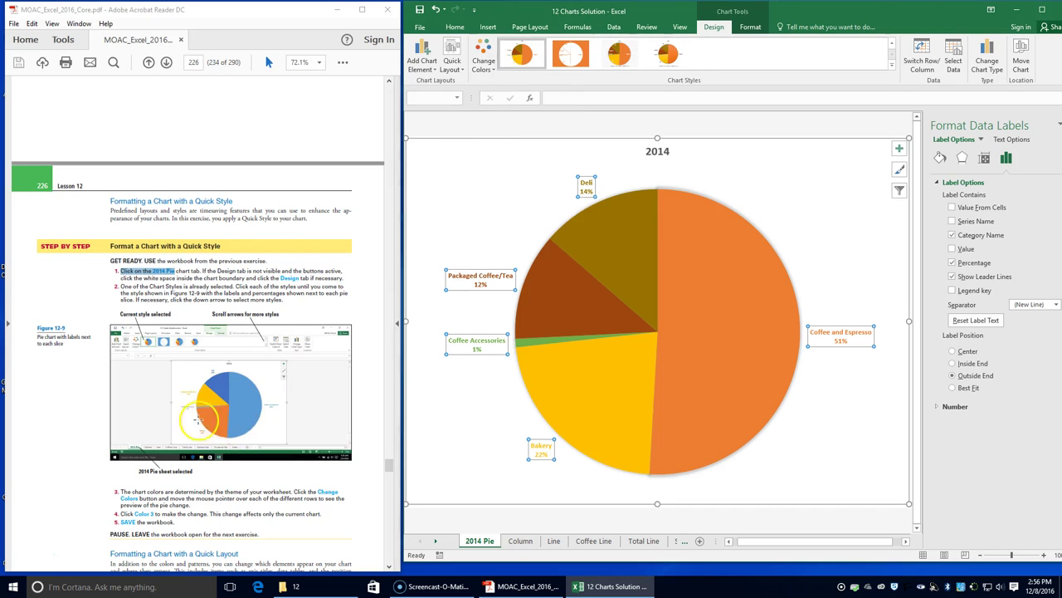
scroll(184, 412, down, 1)
click(421, 11)
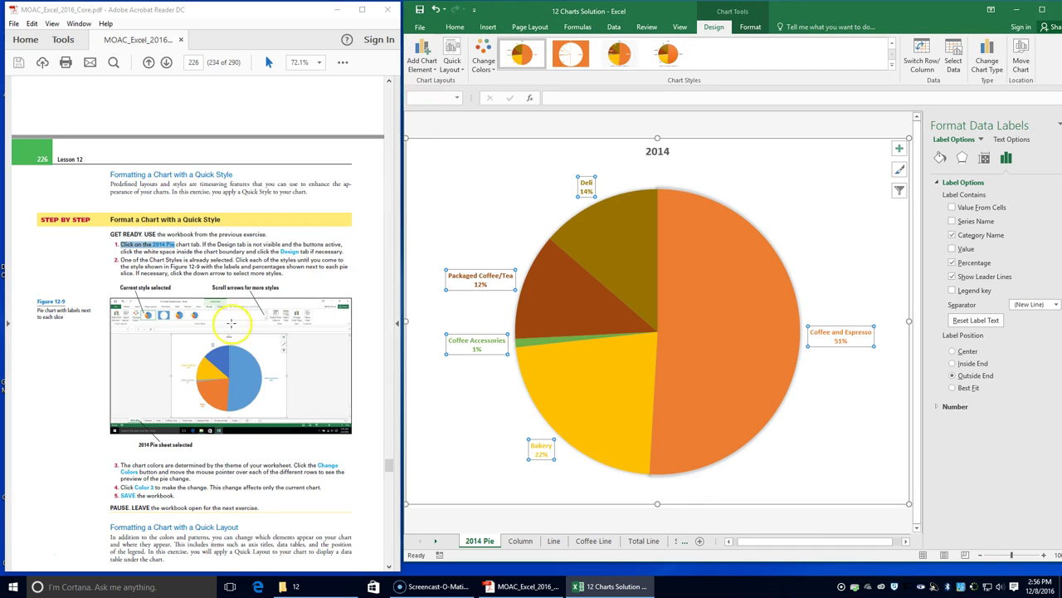
Apply the Layout 5 quick layout to the chart on the Column sheet, following the textbook's Quick Layout exercise.
scroll(224, 336, down, 2)
scroll(224, 336, down, 5)
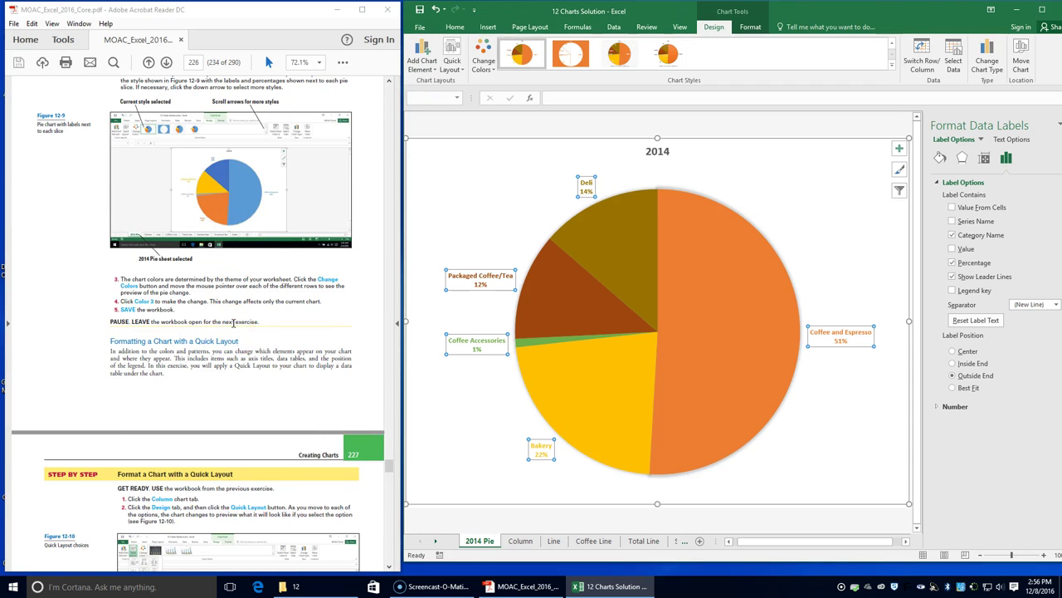
scroll(291, 378, down, 3)
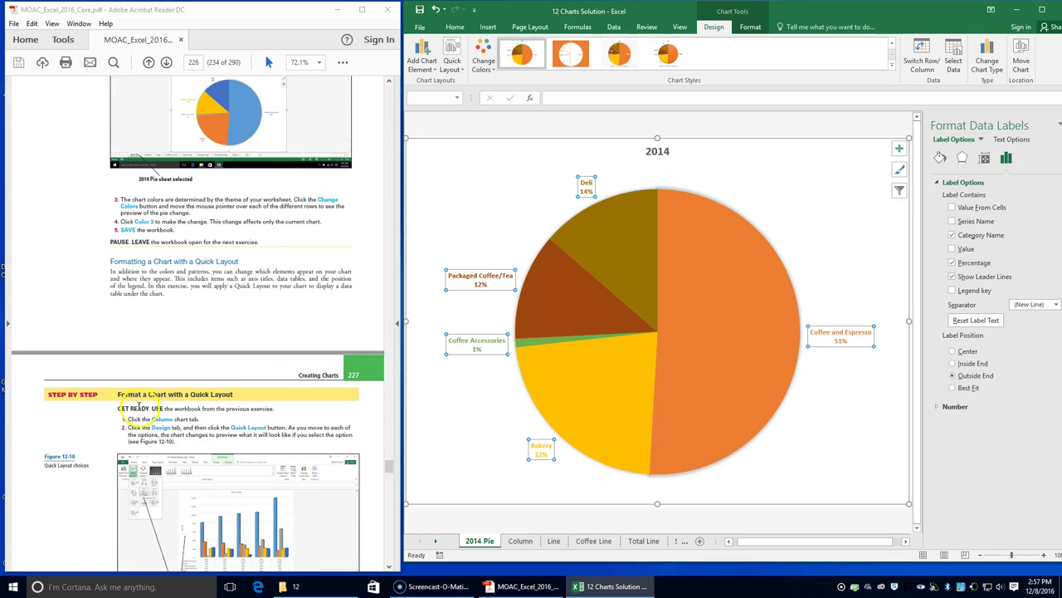
click(520, 541)
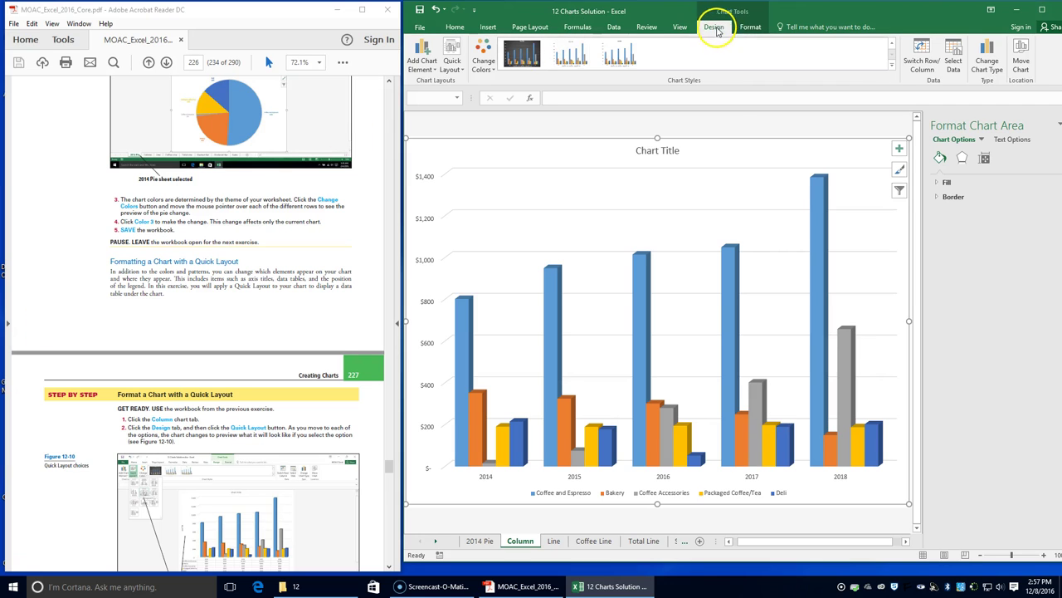
click(461, 70)
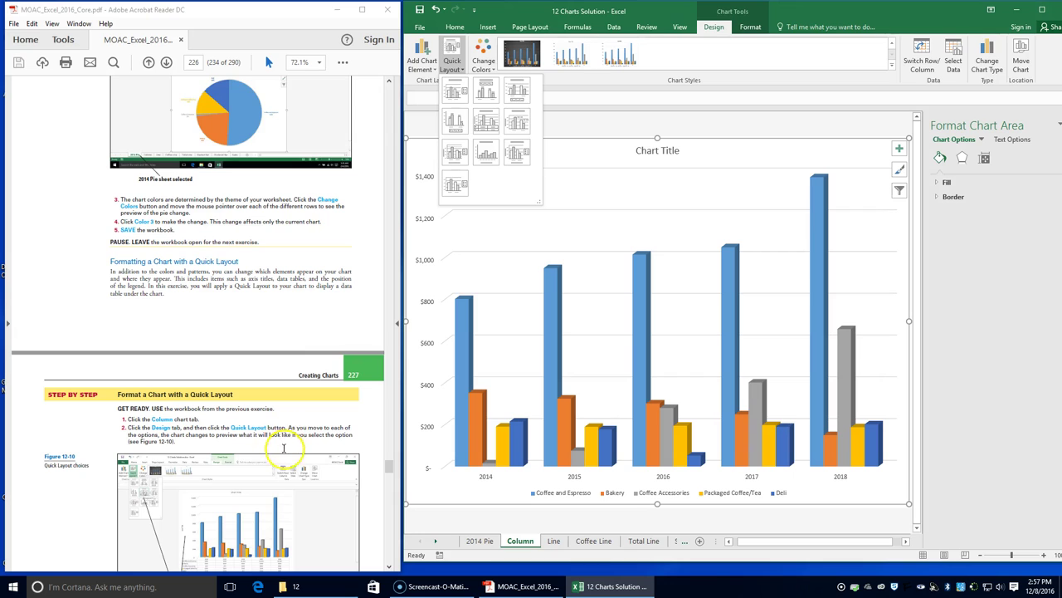
scroll(289, 444, down, 1)
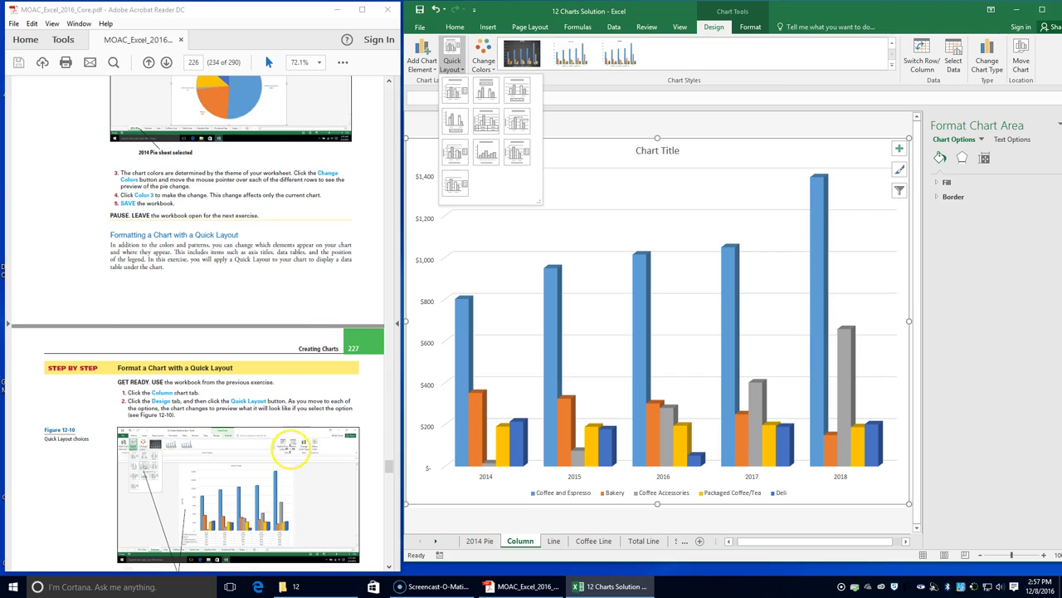
scroll(289, 451, down, 1)
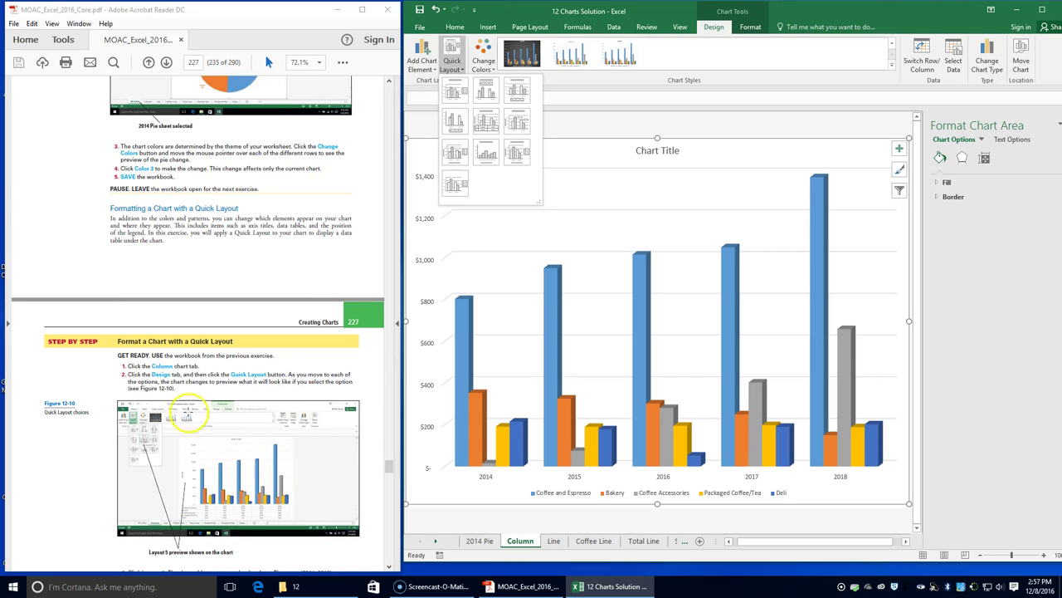
scroll(332, 394, down, 2)
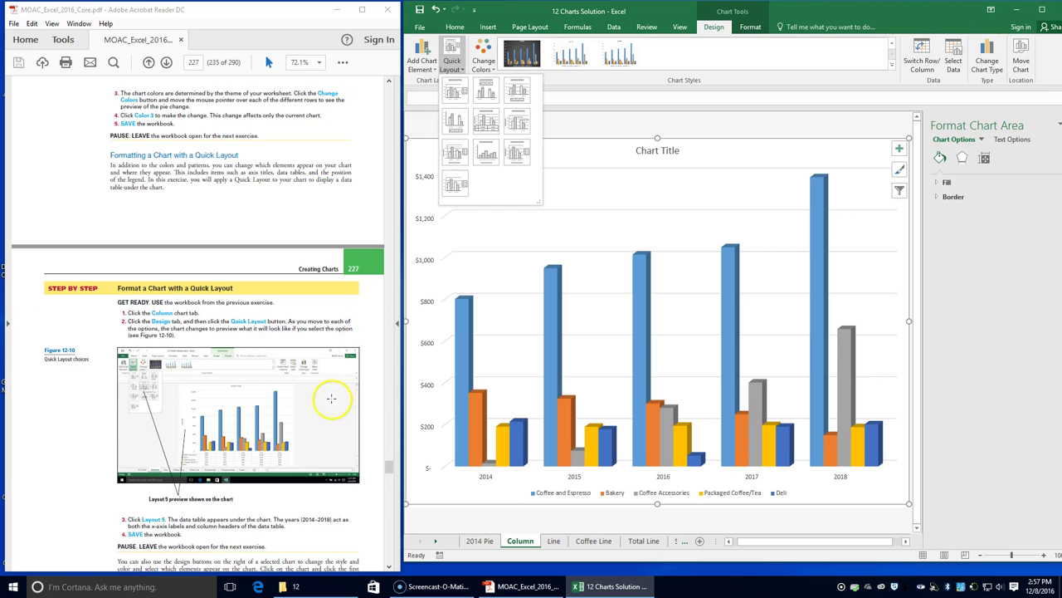
scroll(331, 399, down, 1)
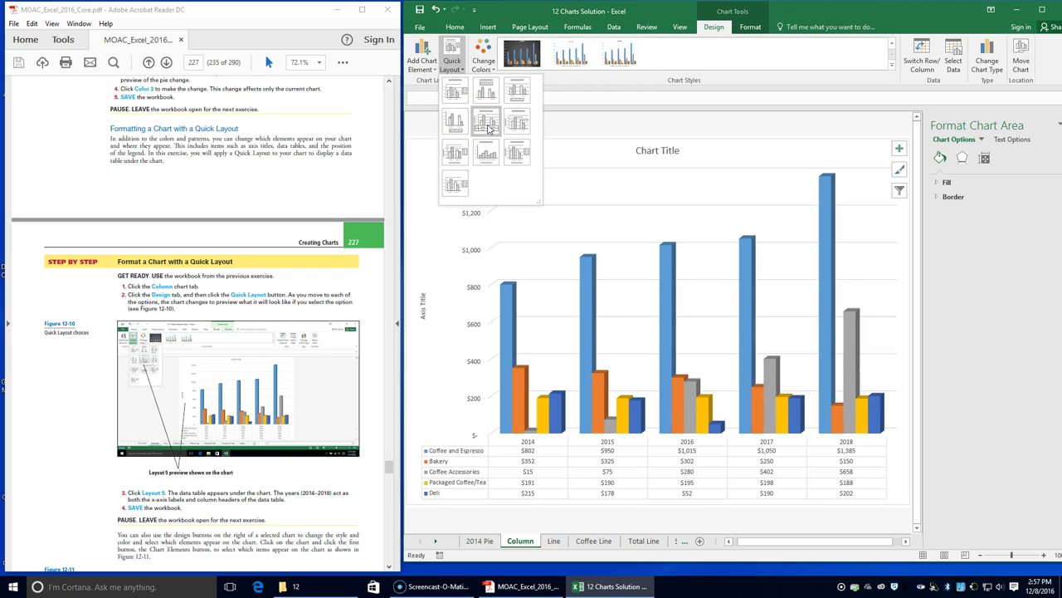
click(490, 127)
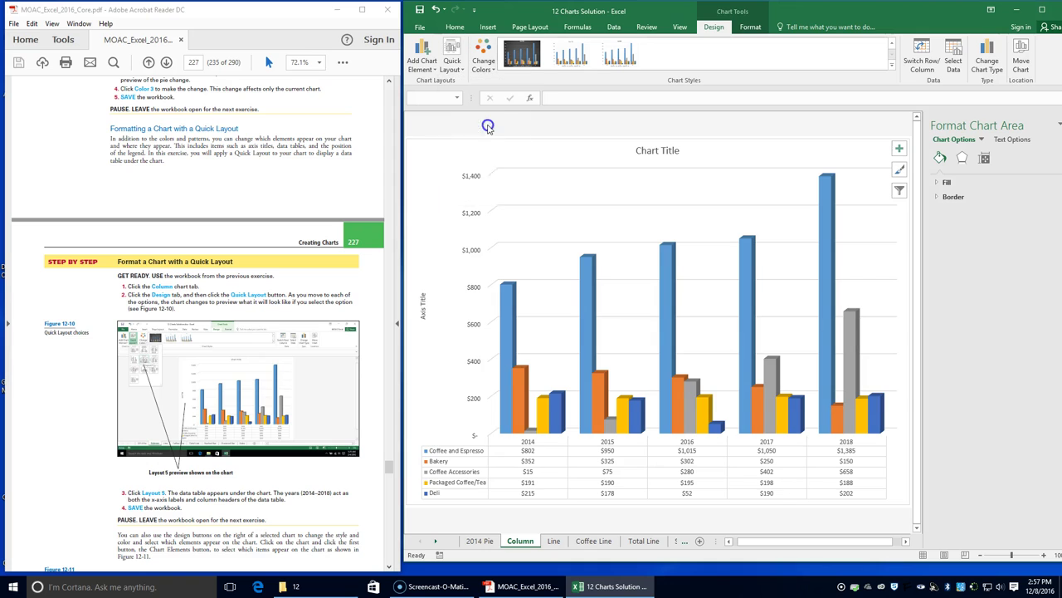
Read the textbook's notes on chart elements and view the Chart Elements options for the column chart.
scroll(282, 427, down, 2)
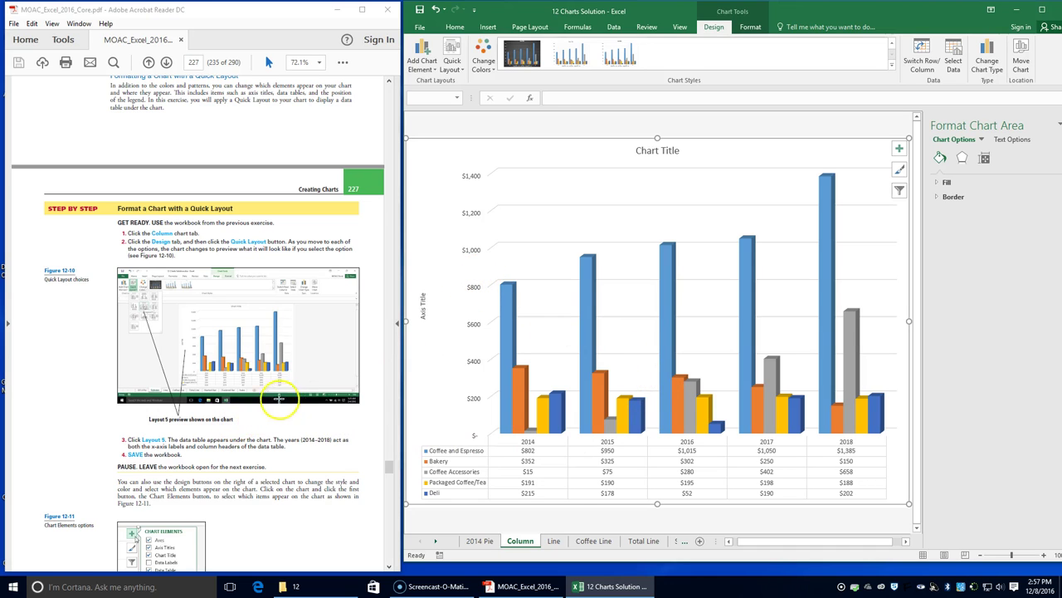
scroll(277, 446, down, 3)
scroll(281, 447, down, 2)
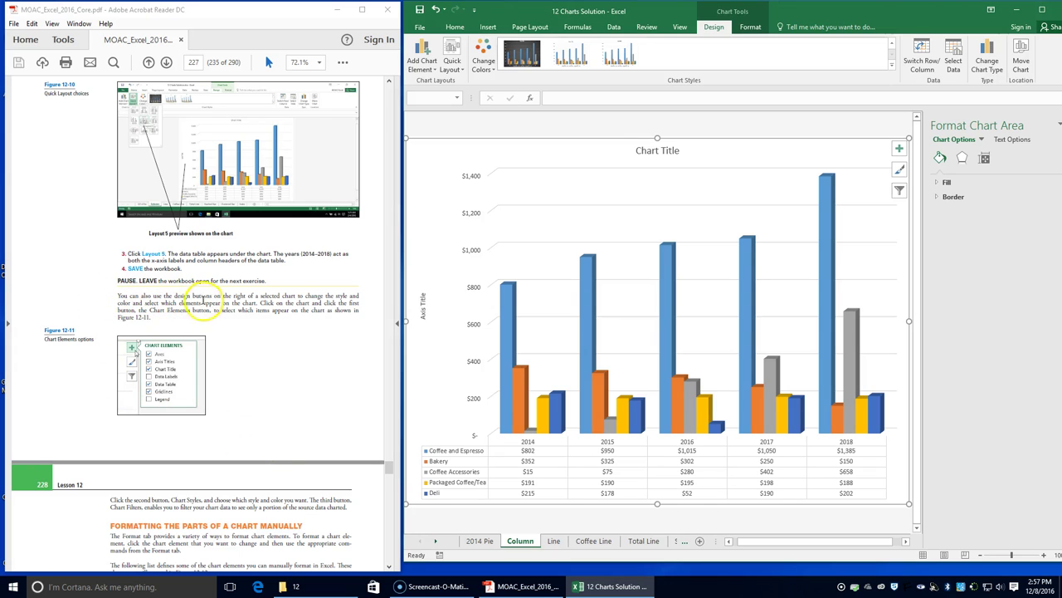
click(900, 149)
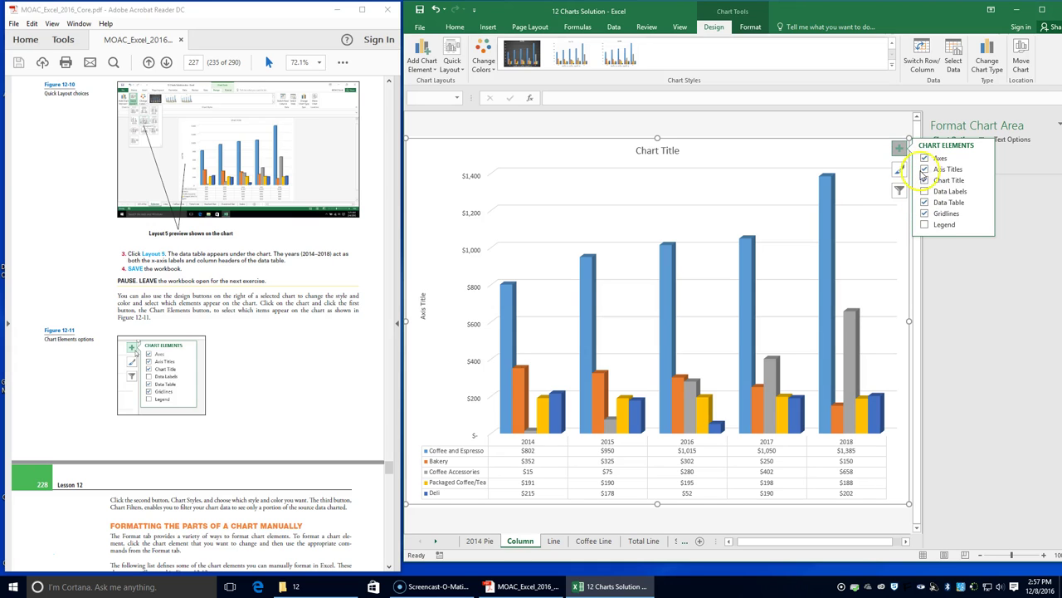
scroll(209, 470, down, 4)
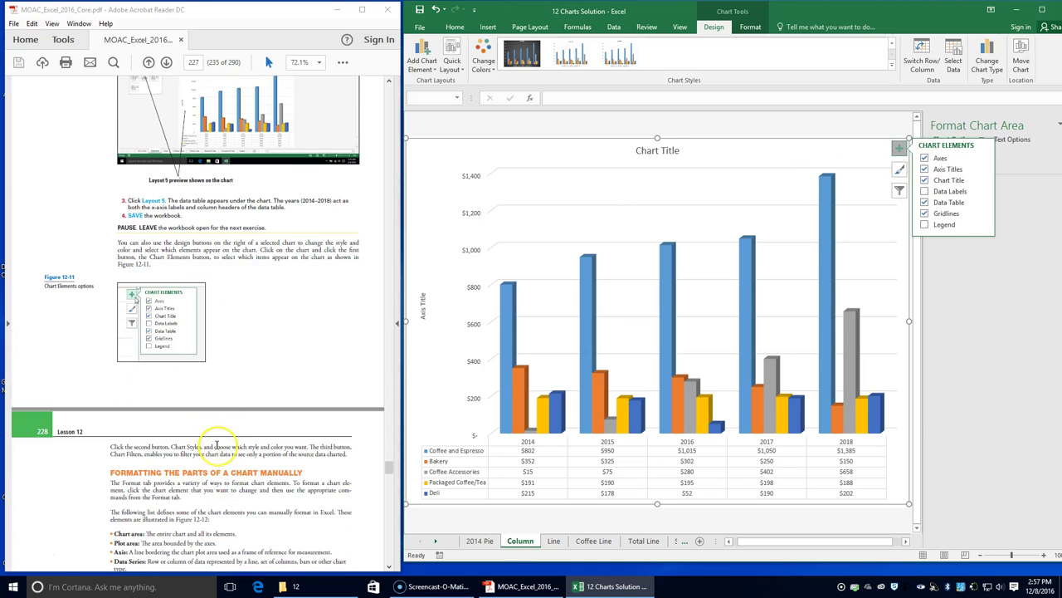
click(900, 150)
click(899, 152)
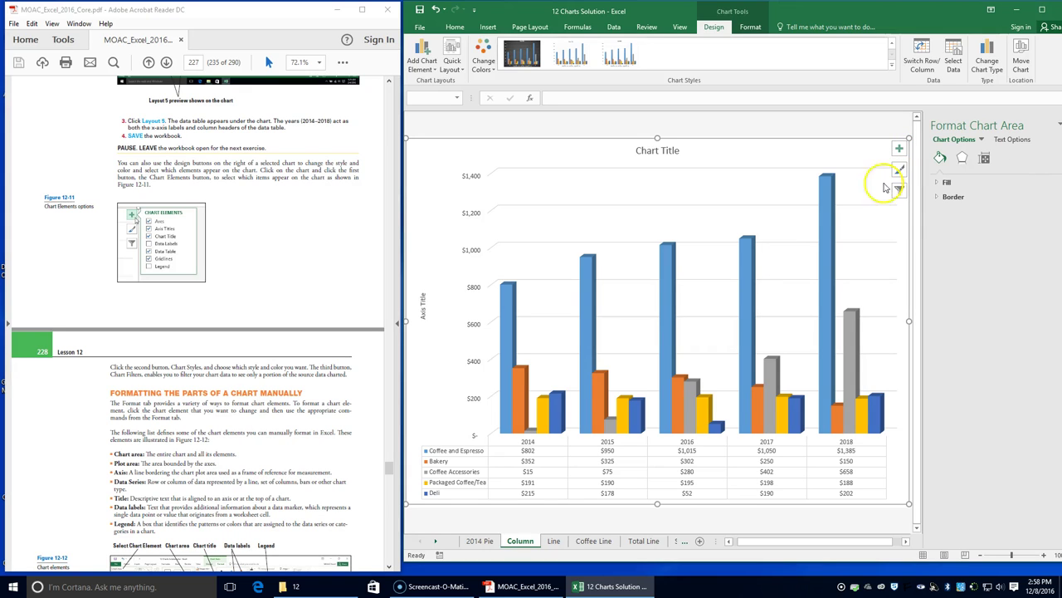
Read the textbook section on manually formatting chart parts and the Edit and Add Text on Charts exercise.
scroll(242, 477, down, 3)
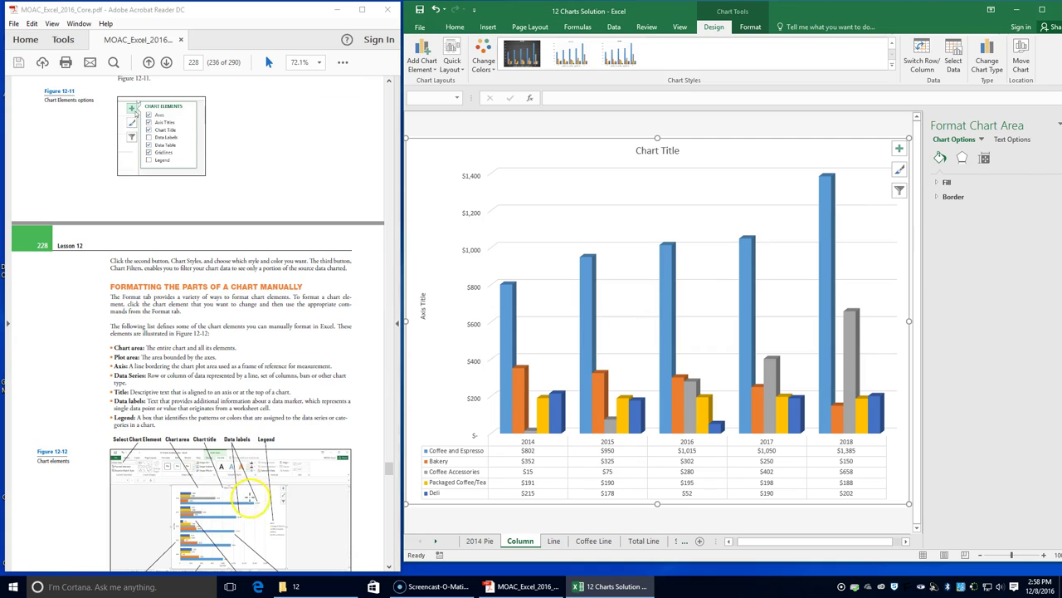
scroll(249, 490, down, 2)
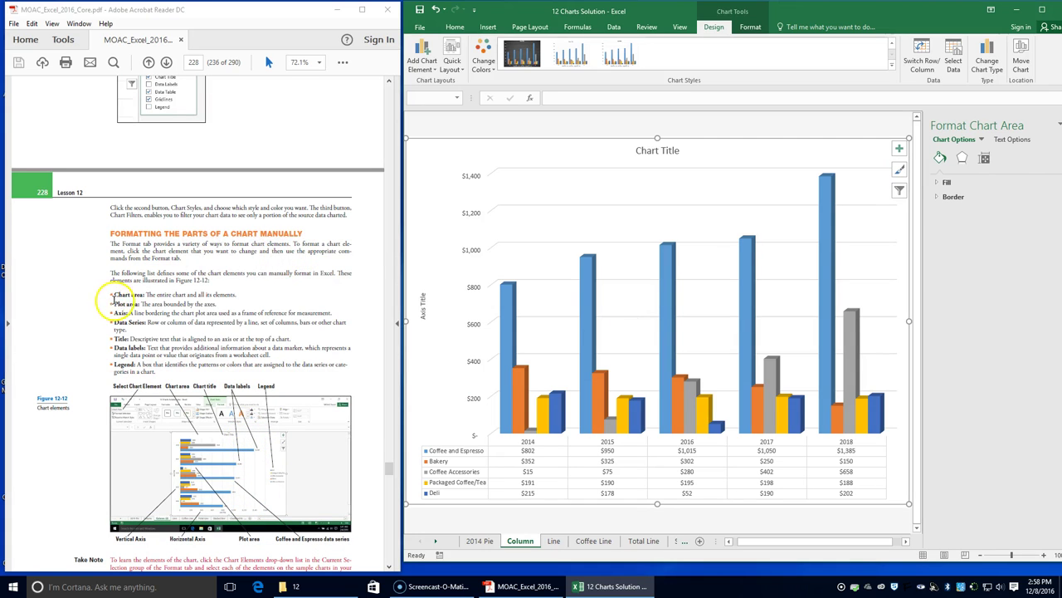
scroll(166, 415, down, 6)
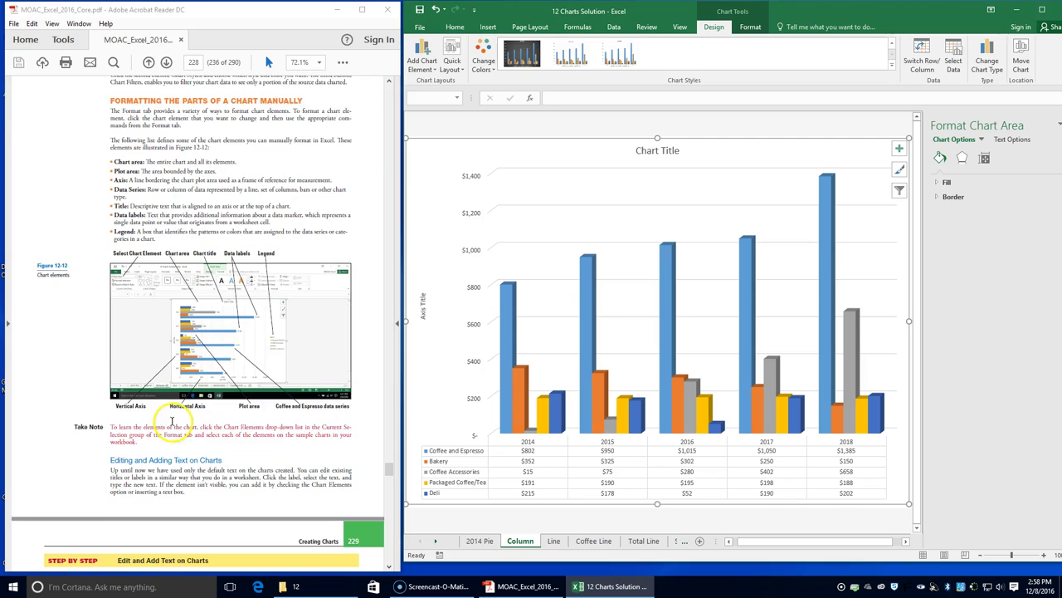
scroll(180, 419, down, 4)
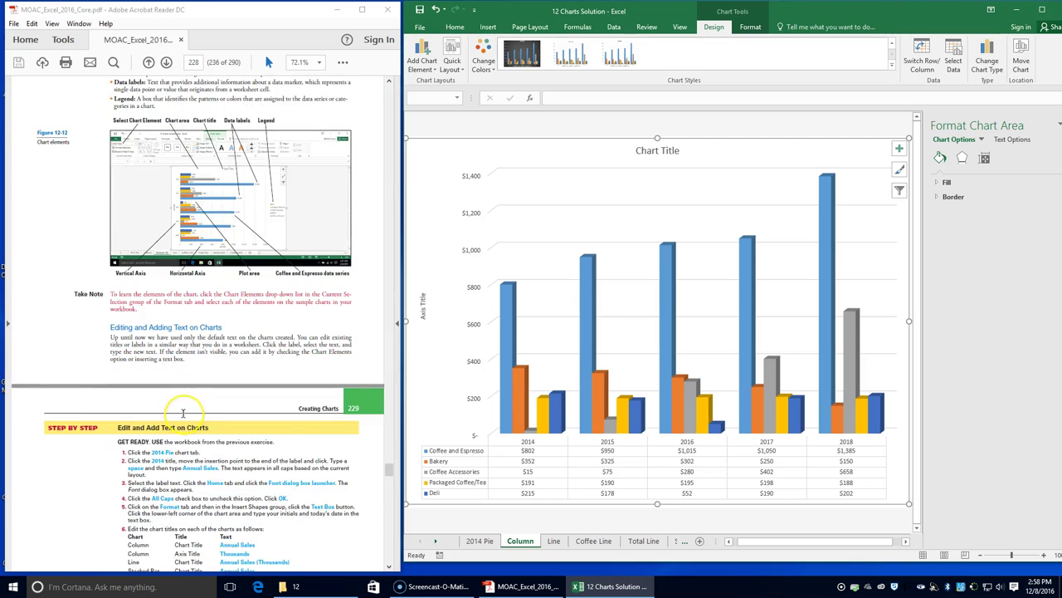
scroll(182, 412, down, 2)
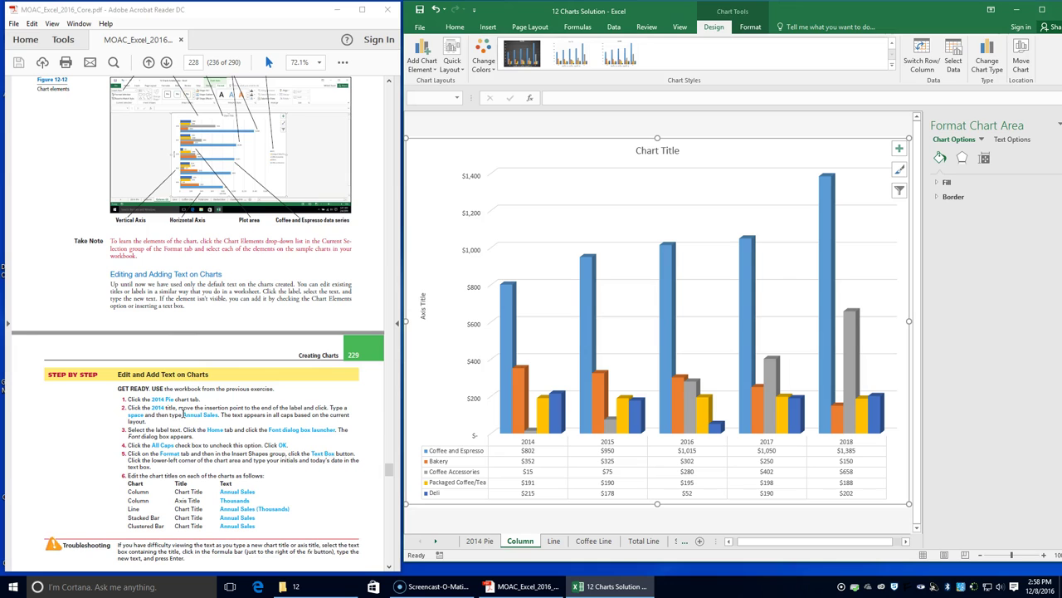
scroll(177, 415, up, 5)
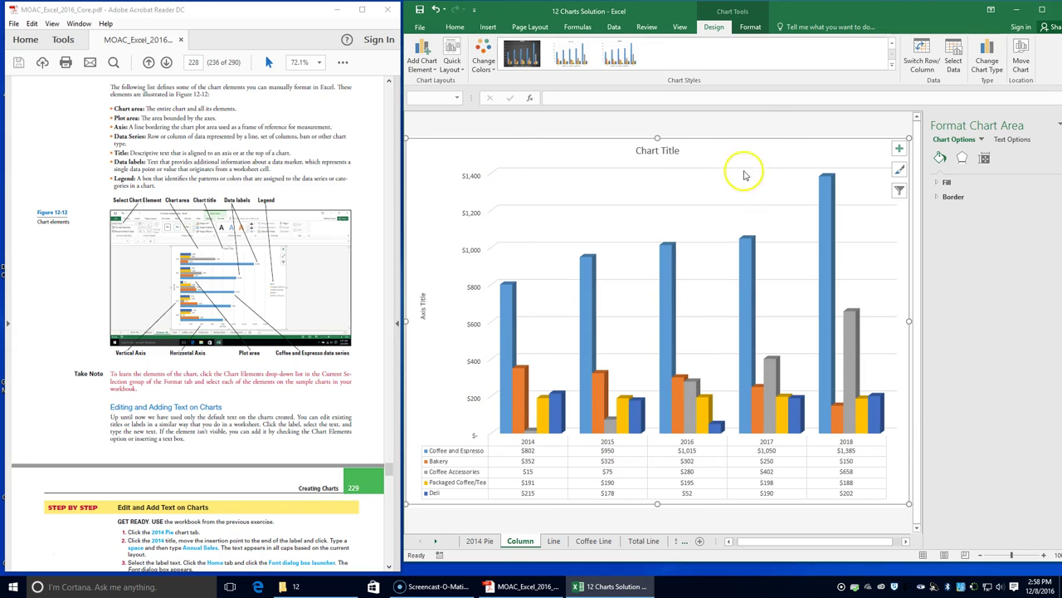
scroll(172, 412, down, 2)
scroll(173, 412, down, 1)
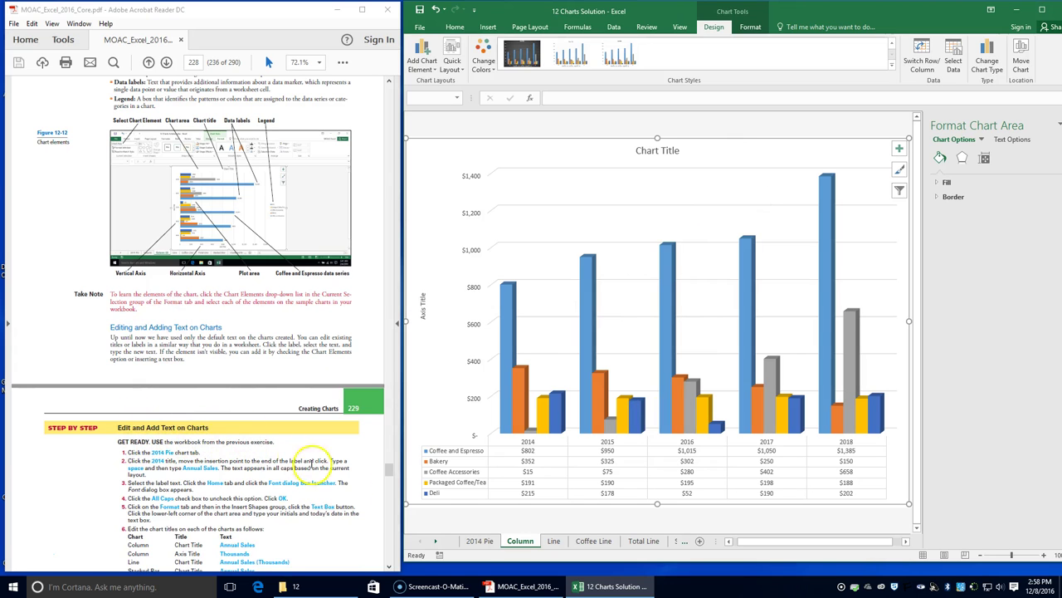
Add a space and "Annual Sales" after 2014 in the chart title on the 2014 Pie sheet.
click(471, 544)
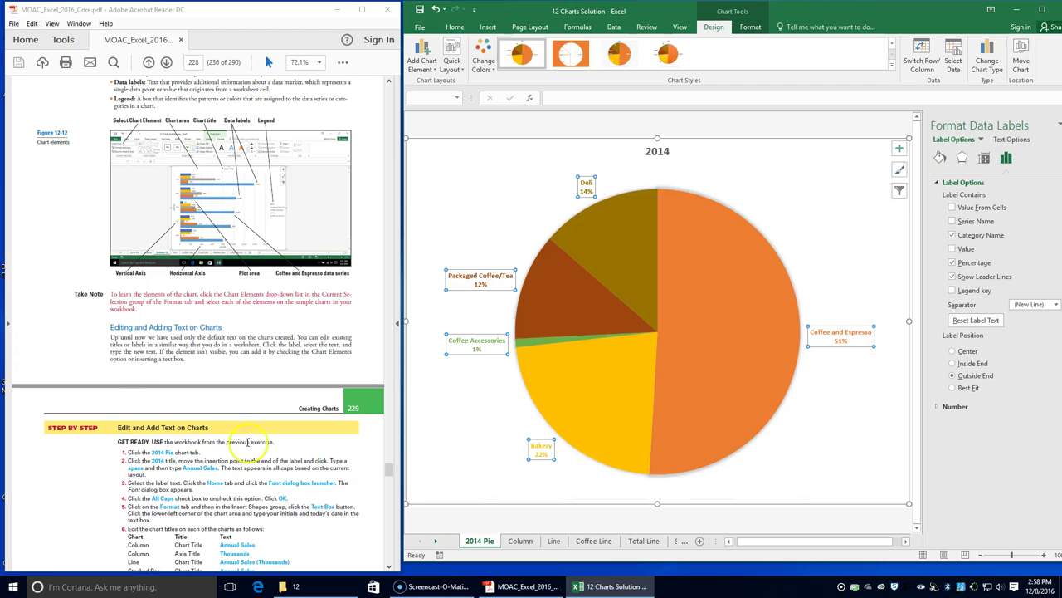
click(656, 151)
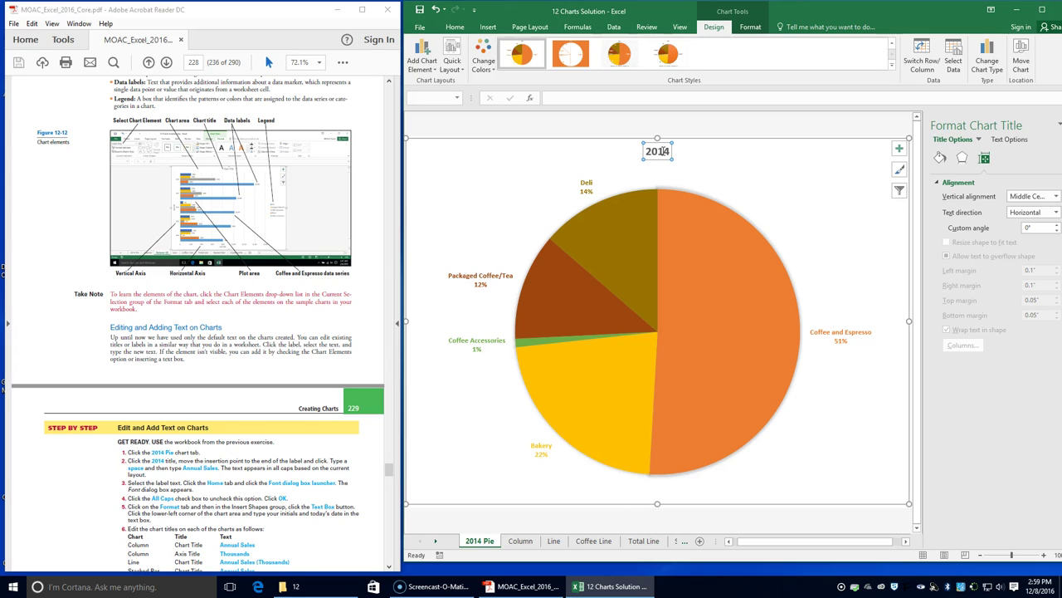
click(667, 151)
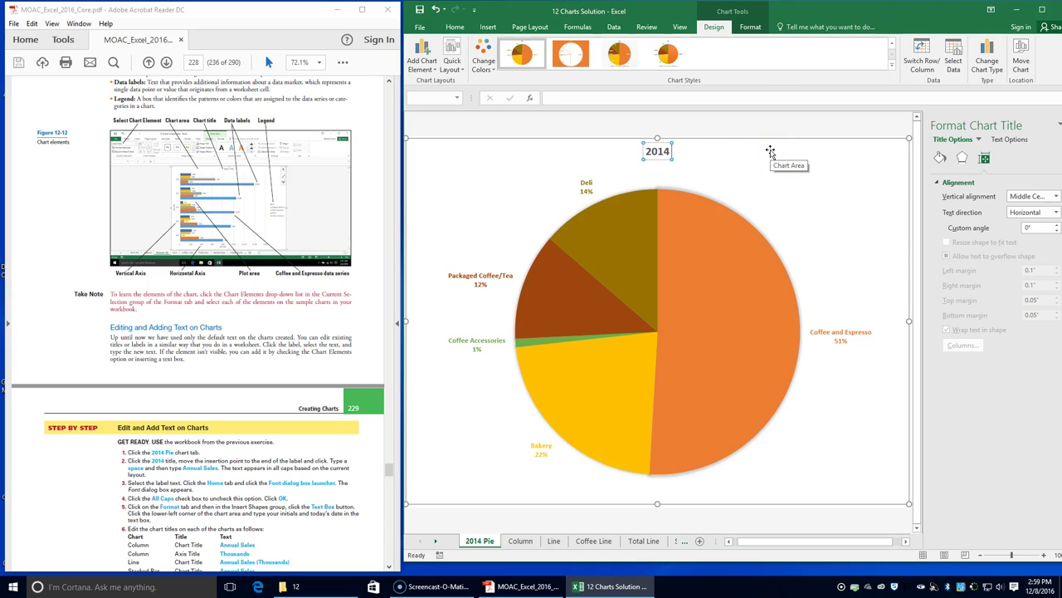
text(An)
key(BackSpace)
text(nnu)
key(BackSpace)
key(BackSpace)
text(nual)
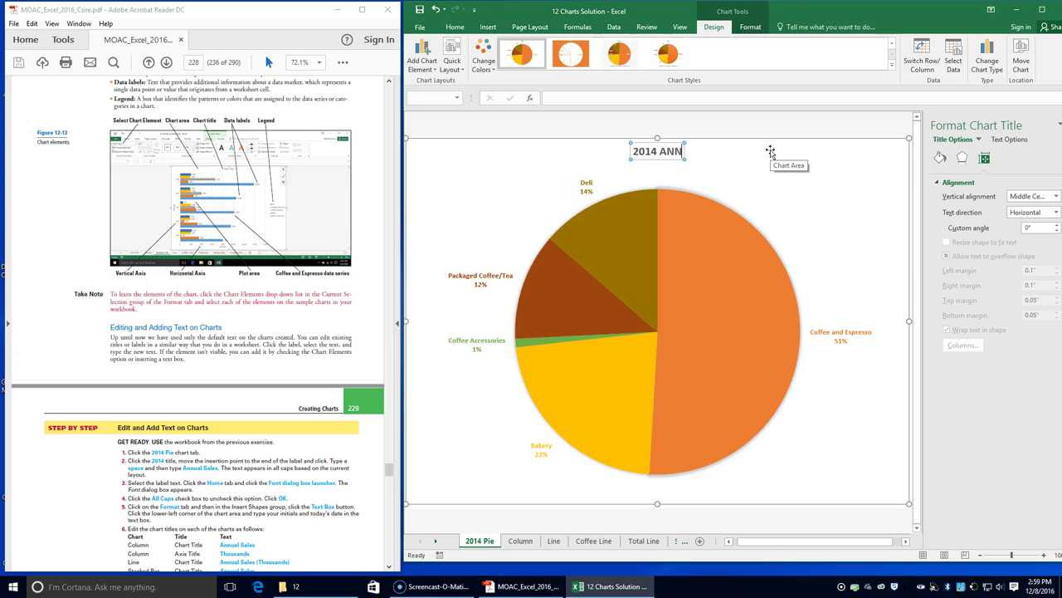
text( Sales)
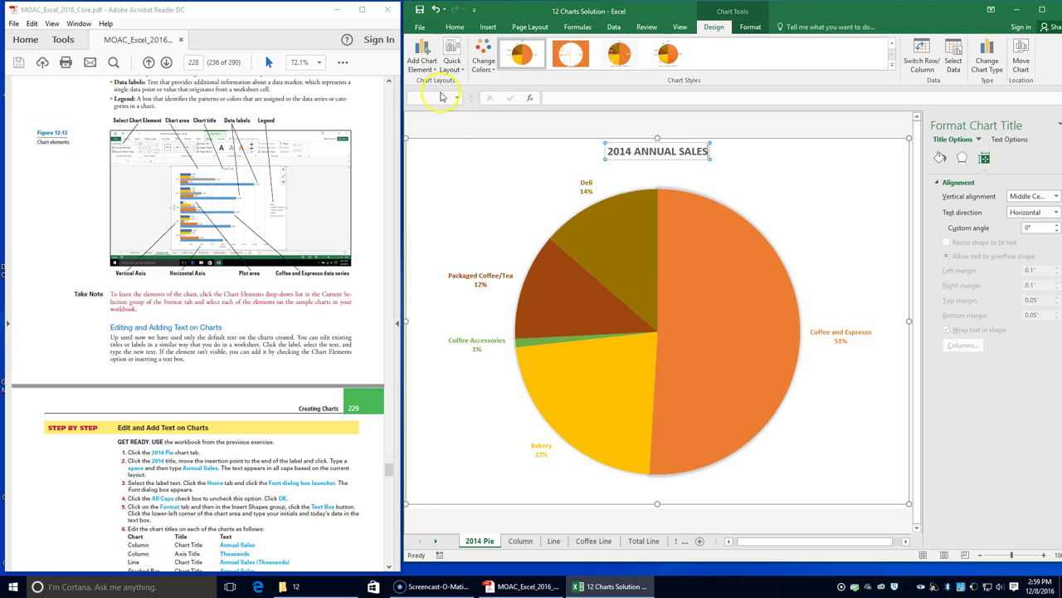
Try to turn off All Caps in the pie chart title's font settings without selecting its text.
right_click(665, 151)
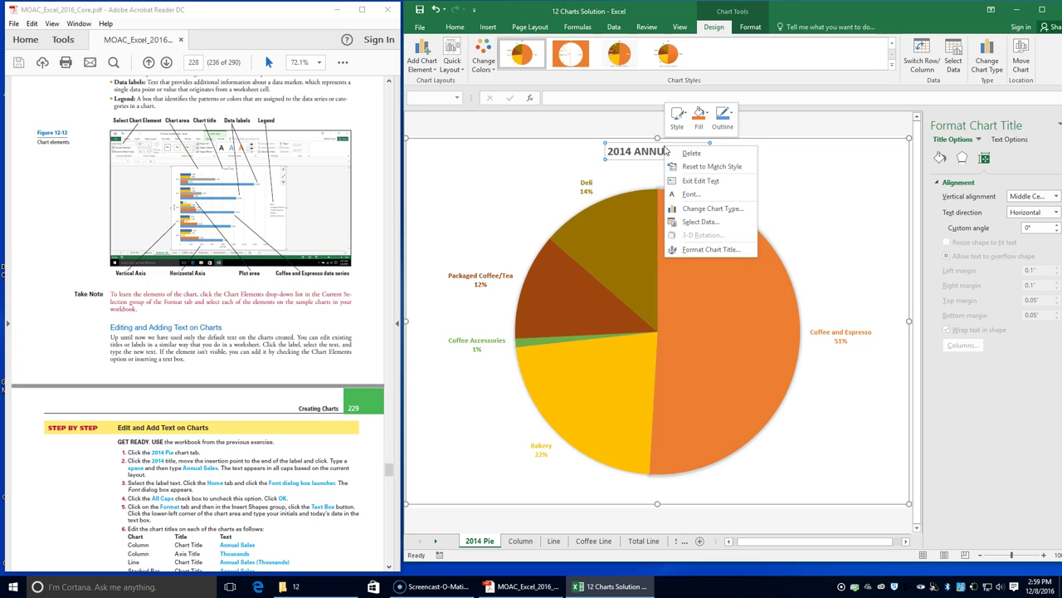
click(692, 194)
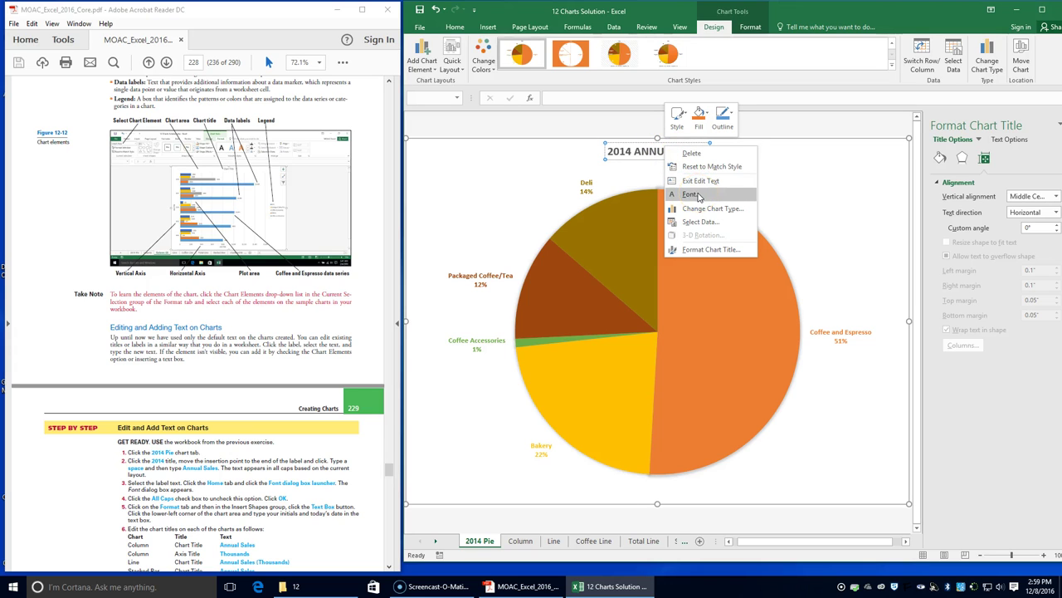
click(690, 201)
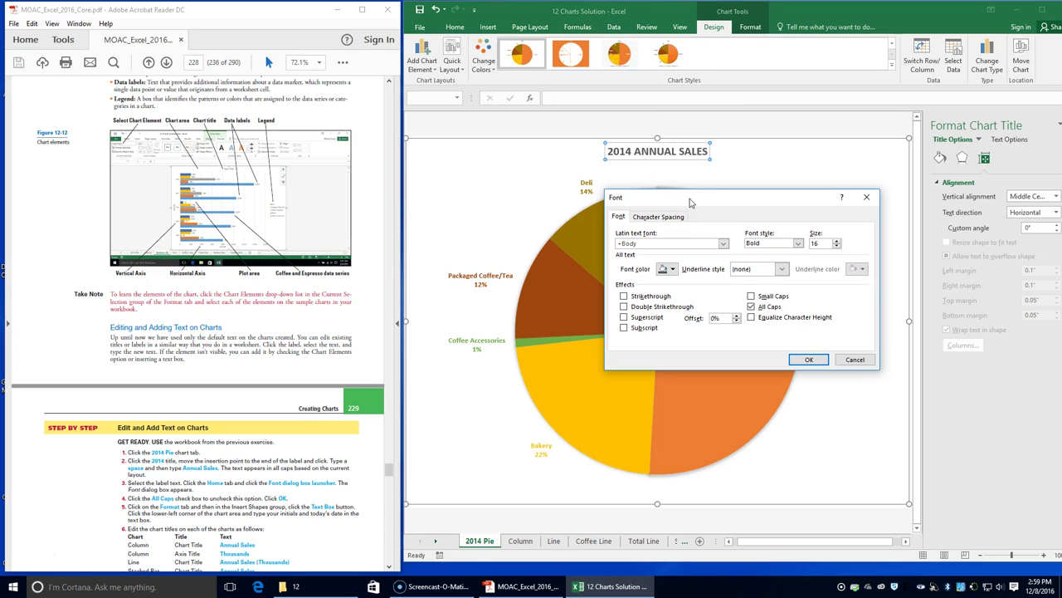
click(761, 307)
click(761, 307)
click(809, 359)
Select the entire pie chart title text and turn off All Caps in its font settings.
click(631, 150)
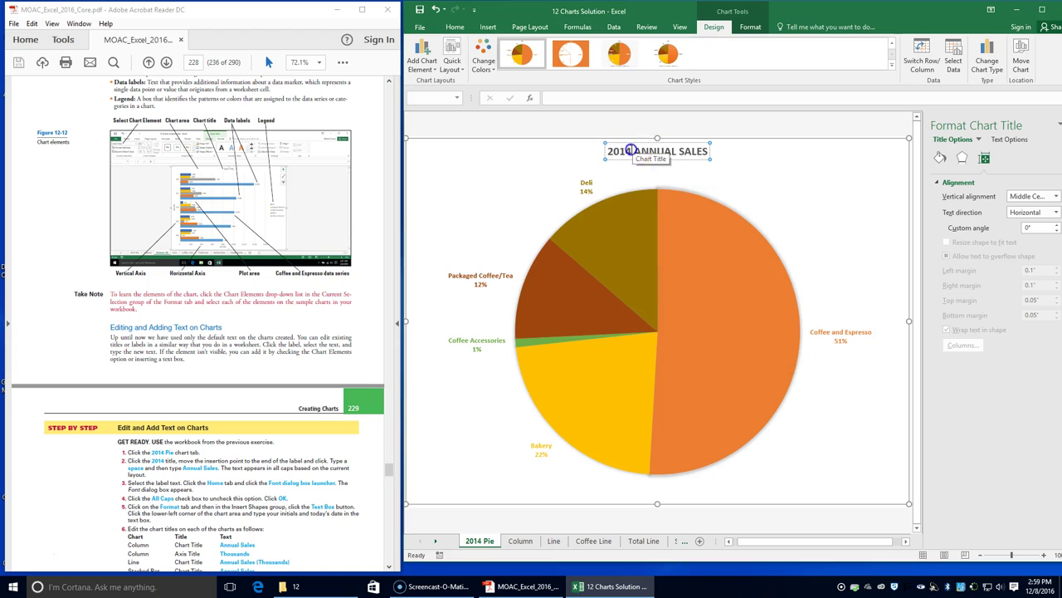
drag(608, 151, 712, 151)
right_click(662, 154)
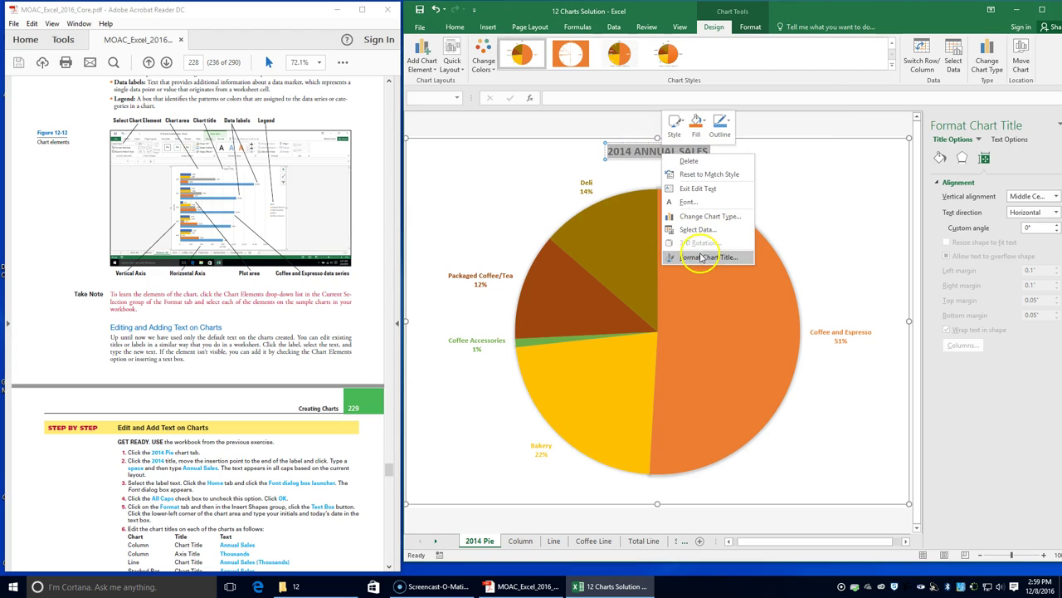
click(700, 205)
click(751, 306)
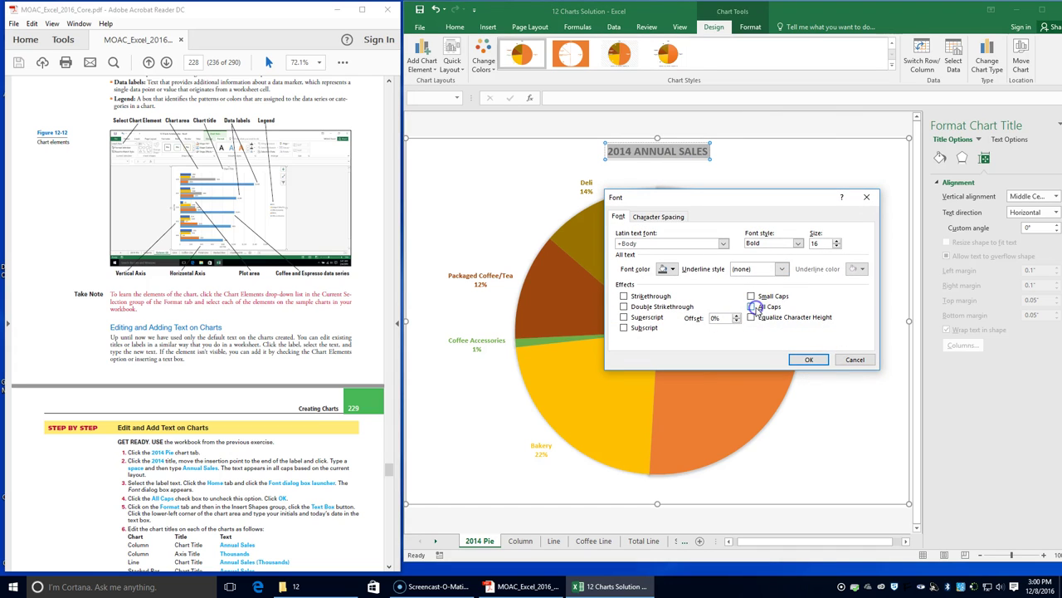
click(811, 362)
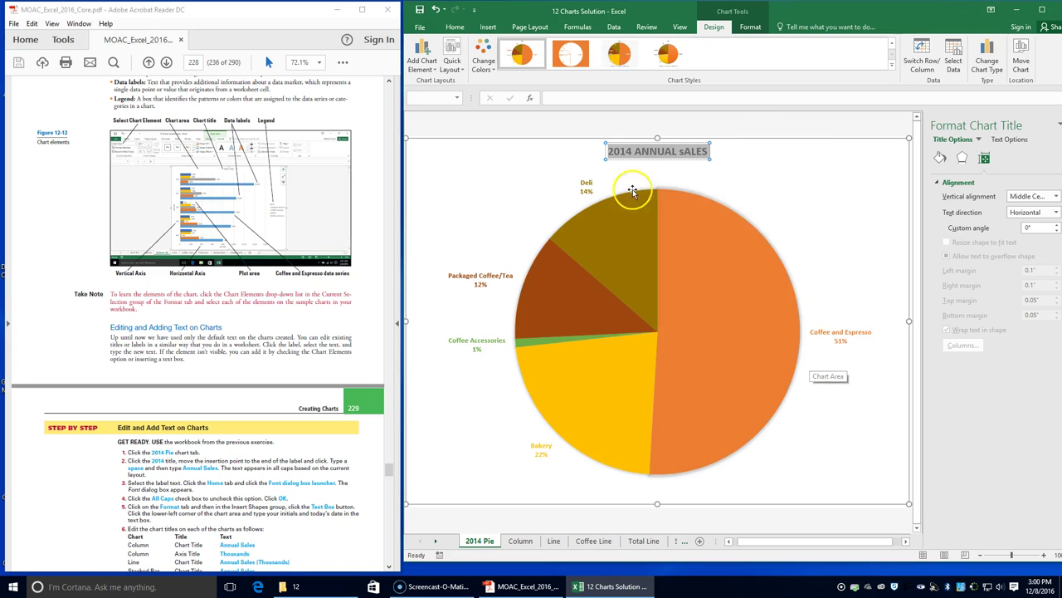
Replace the wrongly capitalized words after 2014 in the pie chart title with "Annual Sales".
click(673, 152)
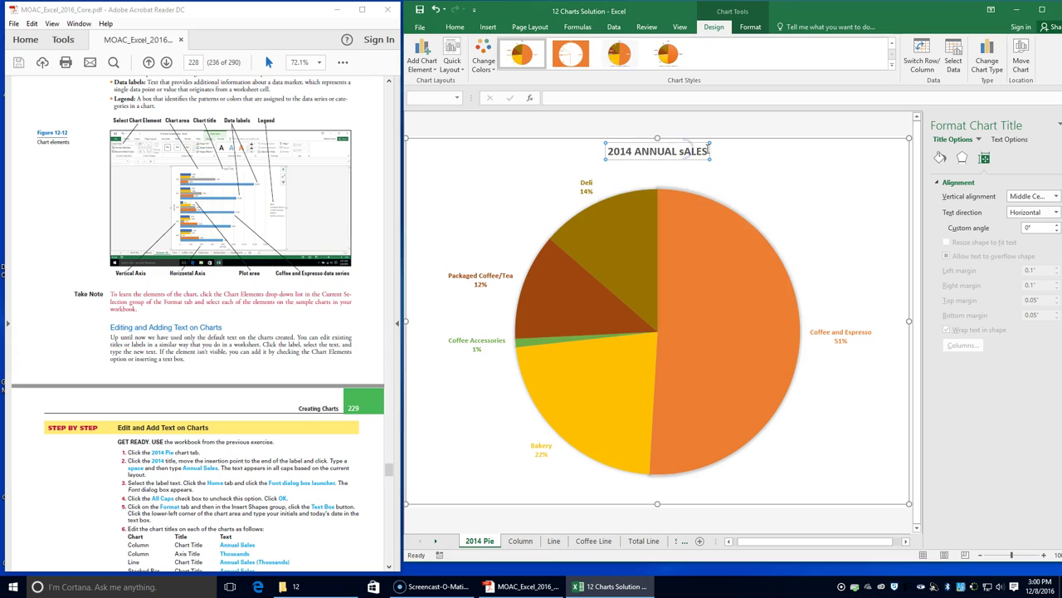
drag(707, 151, 635, 151)
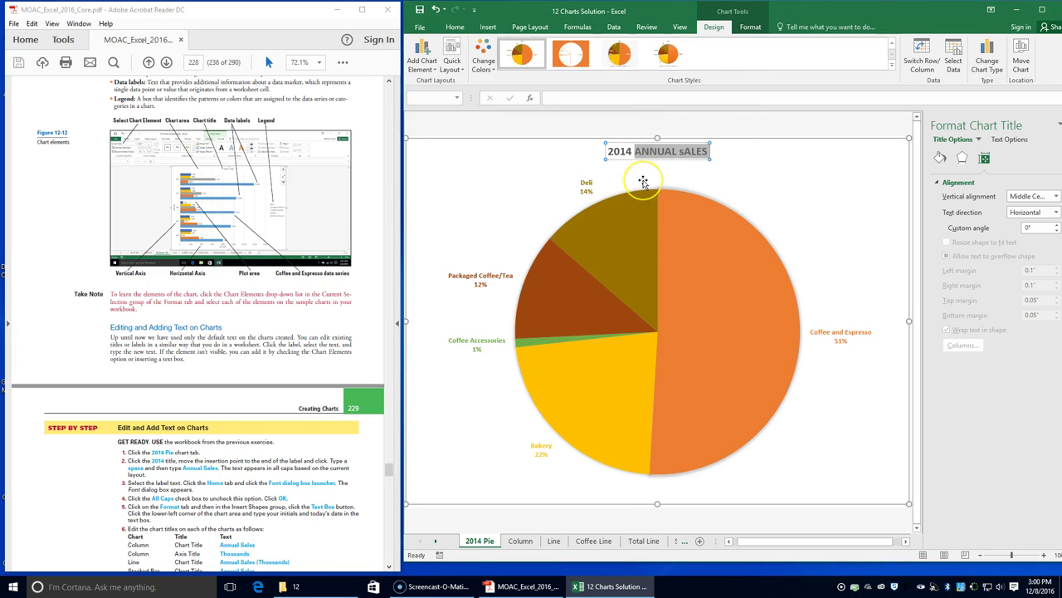
text(Annual Sales)
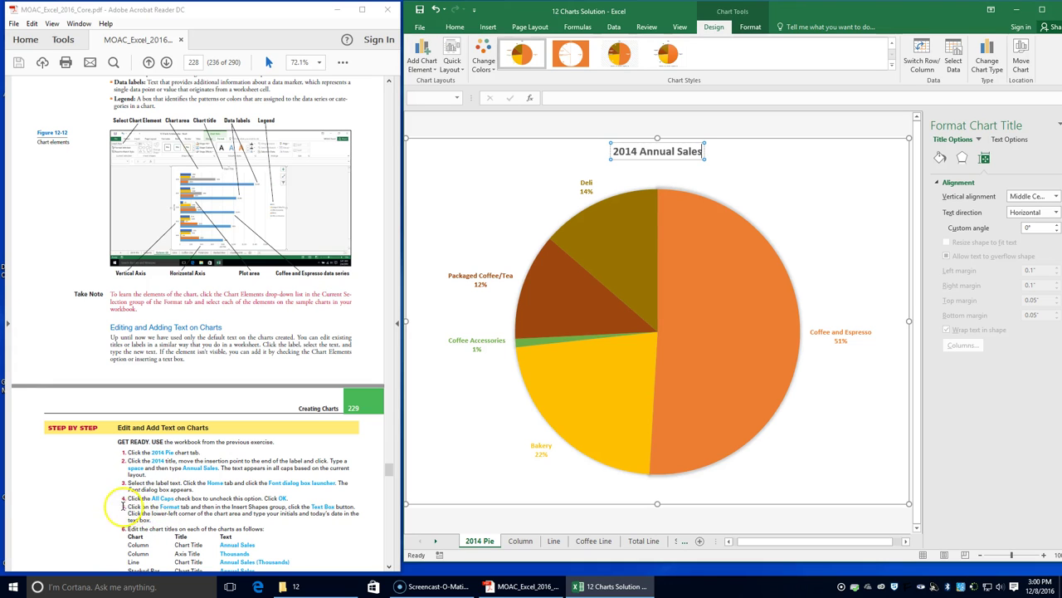
Insert a text box in the lower-left corner of the pie chart area containing the author's initials and the date 12/8/2016.
click(749, 27)
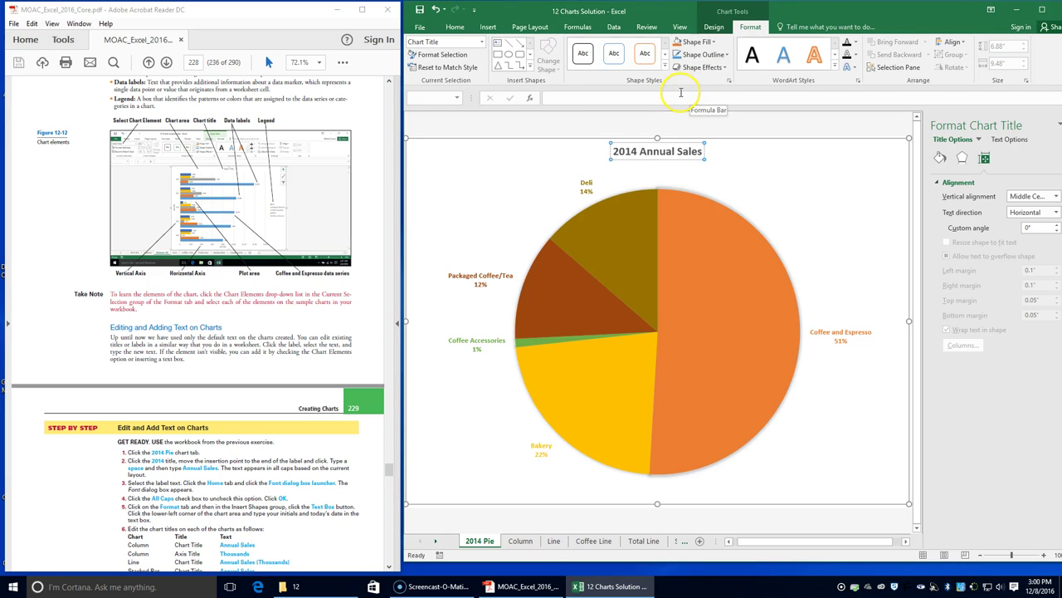
click(496, 43)
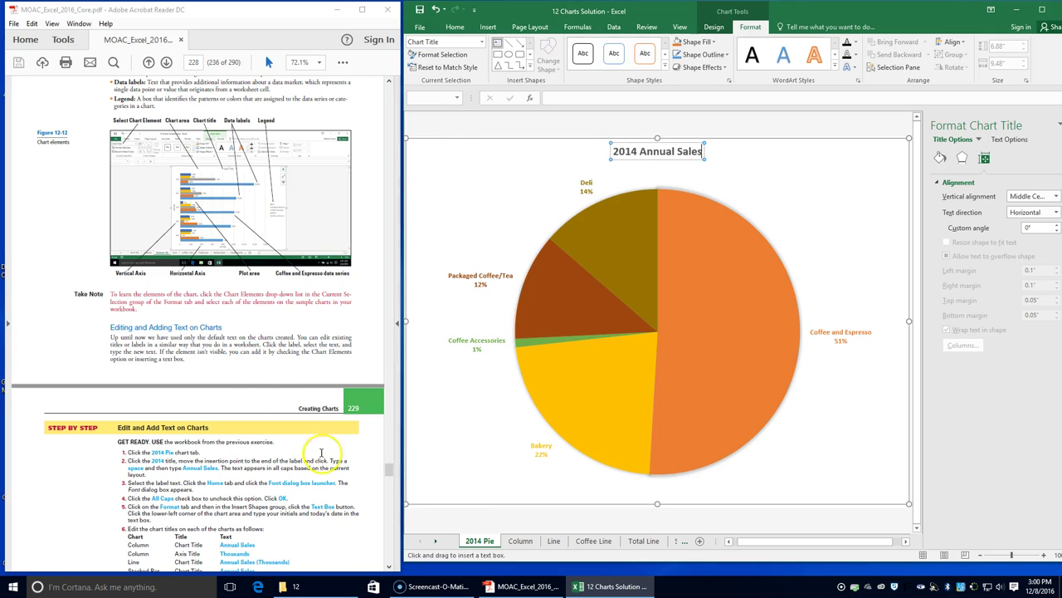
mouse_move(415, 478)
mouse_down()
mouse_move(449, 474)
mouse_move(520, 498)
mouse_up()
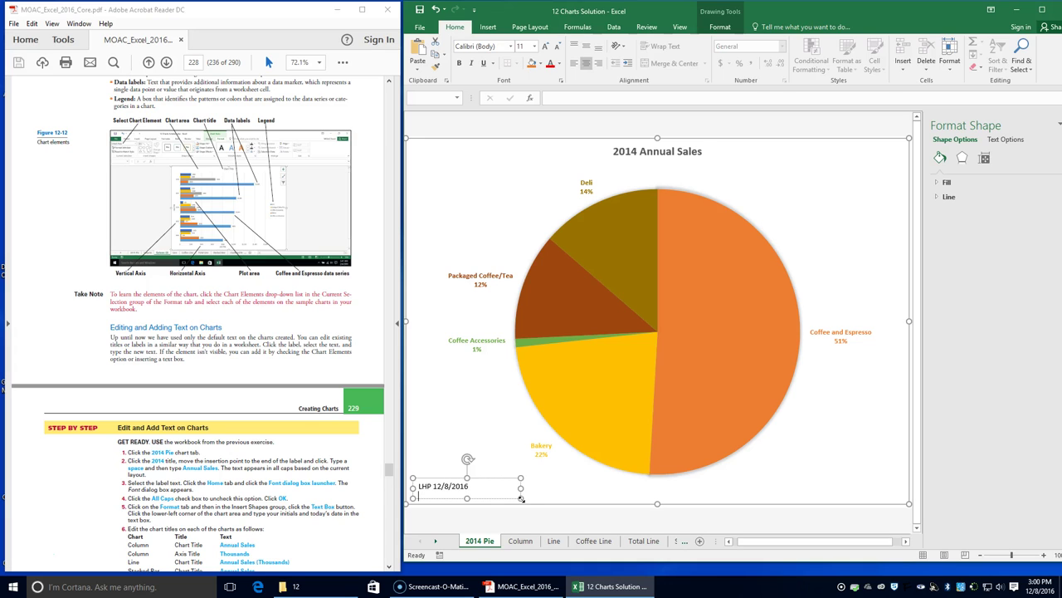
click(563, 497)
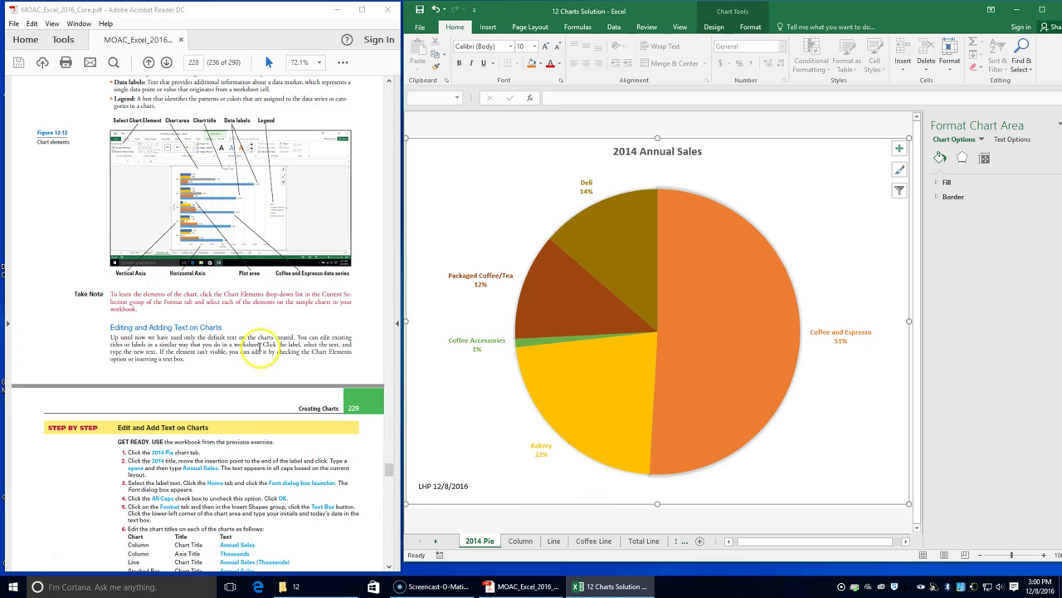
Replace the placeholder chart title on the Column sheet with "Annual Sales".
scroll(257, 495, down, 1)
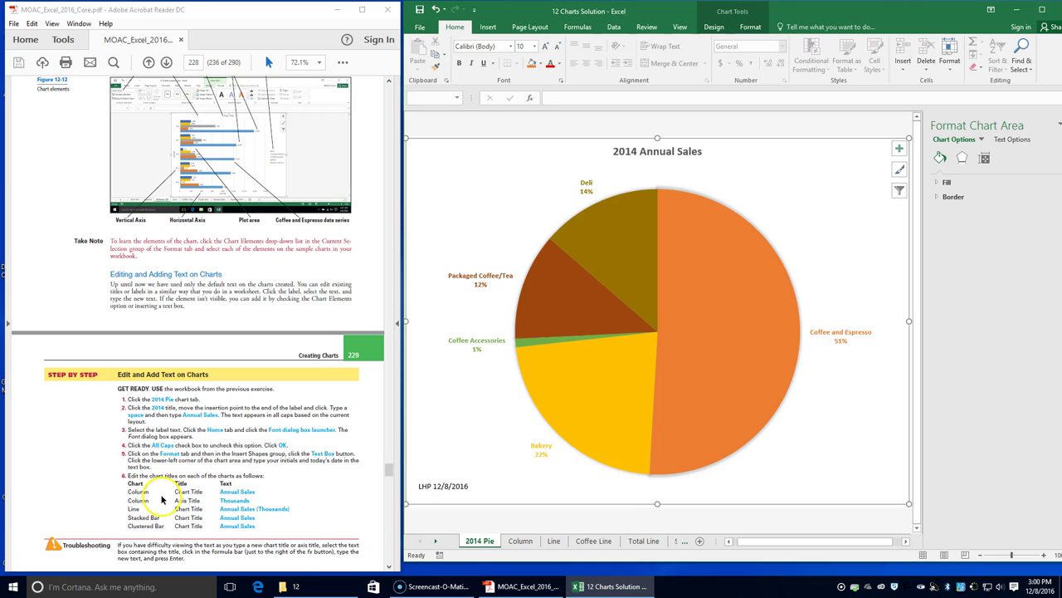
click(520, 540)
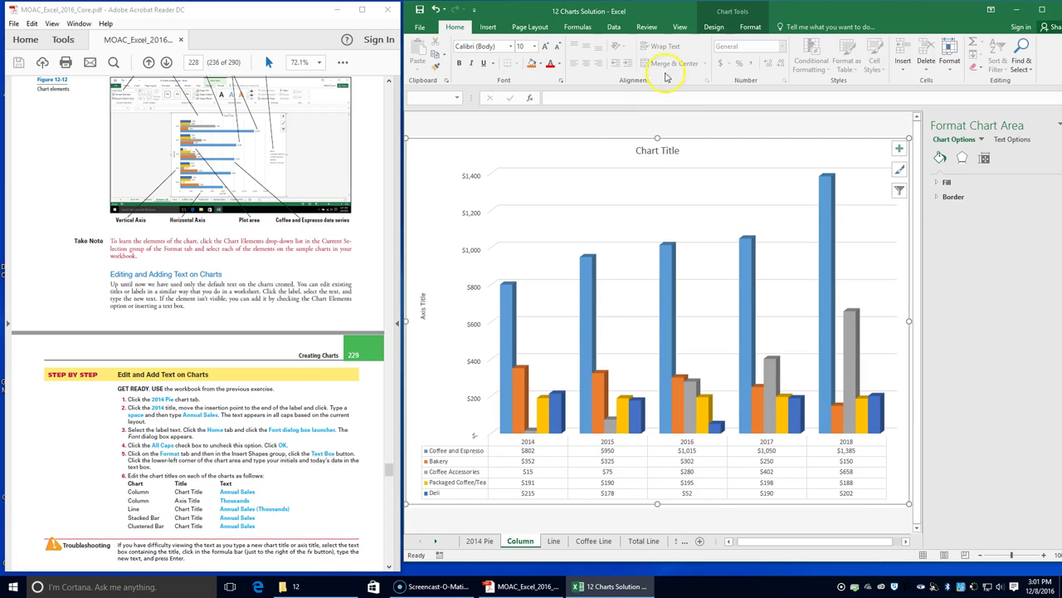
click(656, 156)
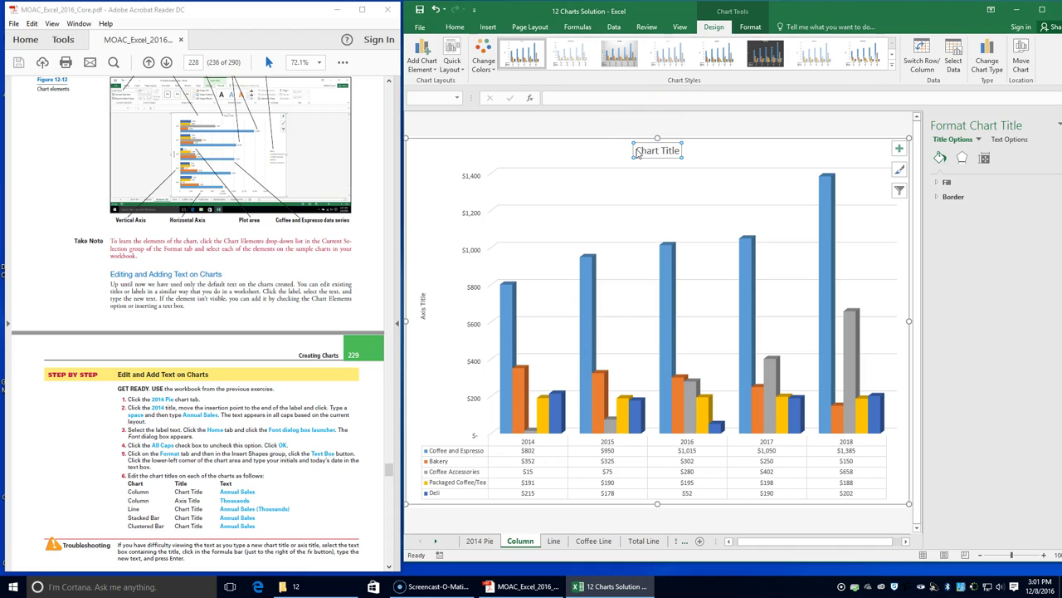
click(637, 150)
drag(637, 150, 695, 151)
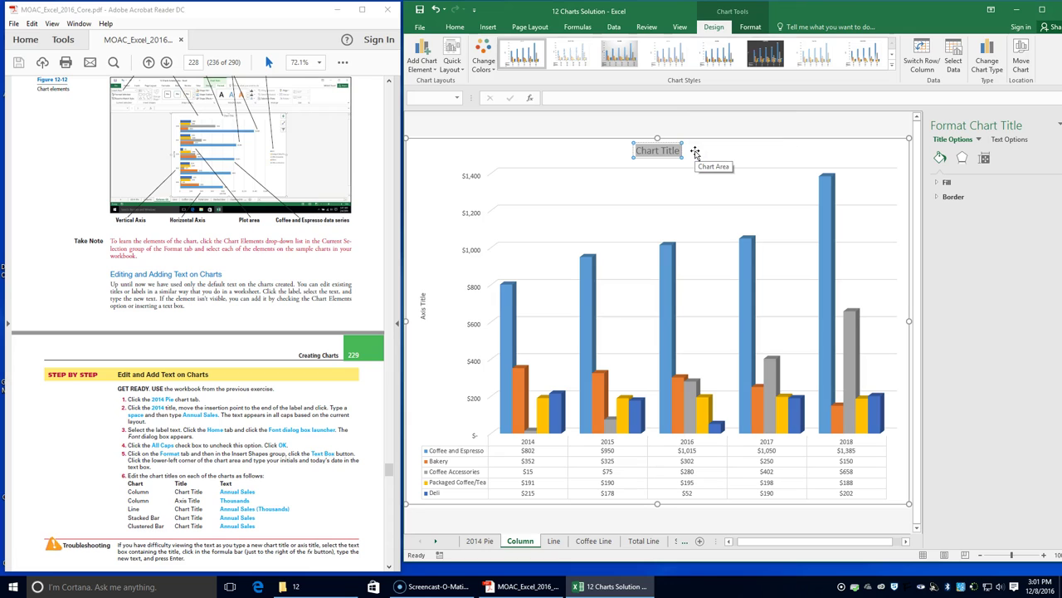
text(Annual Sales)
click(629, 182)
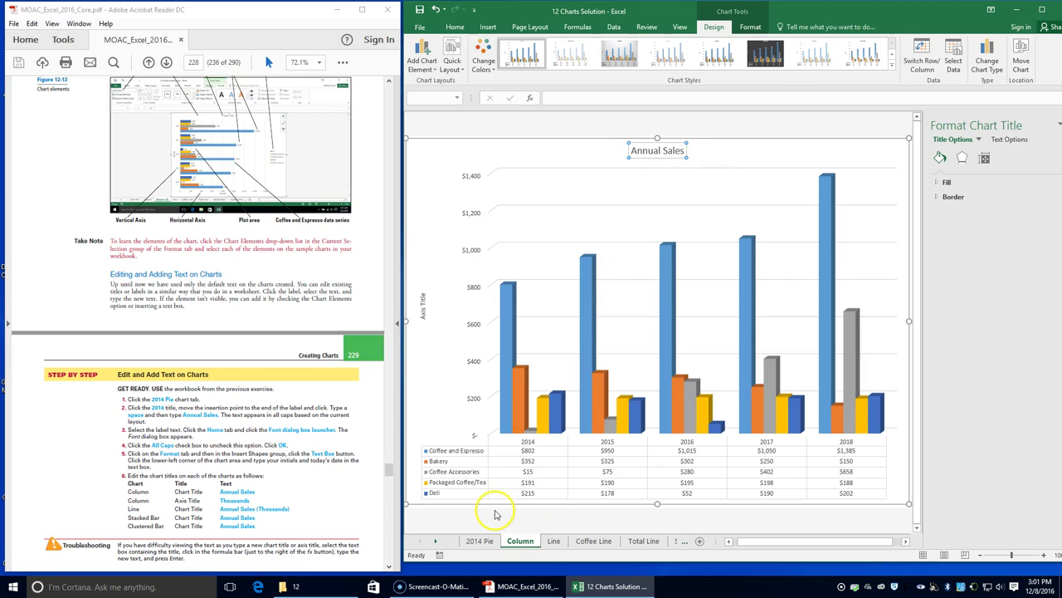
Replace the vertical axis title of the column chart with "Thousands".
click(423, 311)
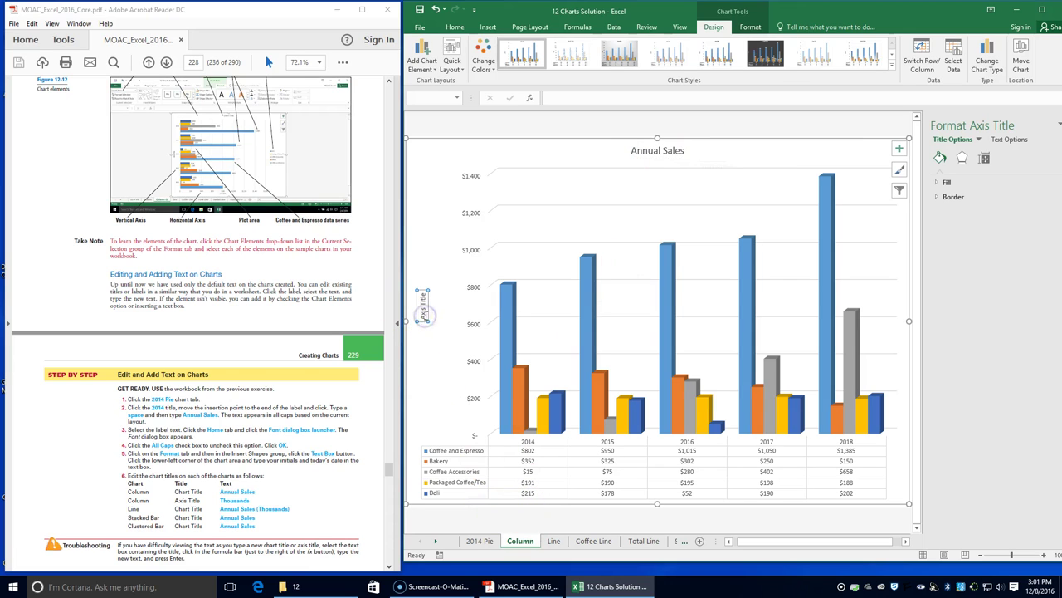
drag(424, 319, 424, 296)
text(Thous)
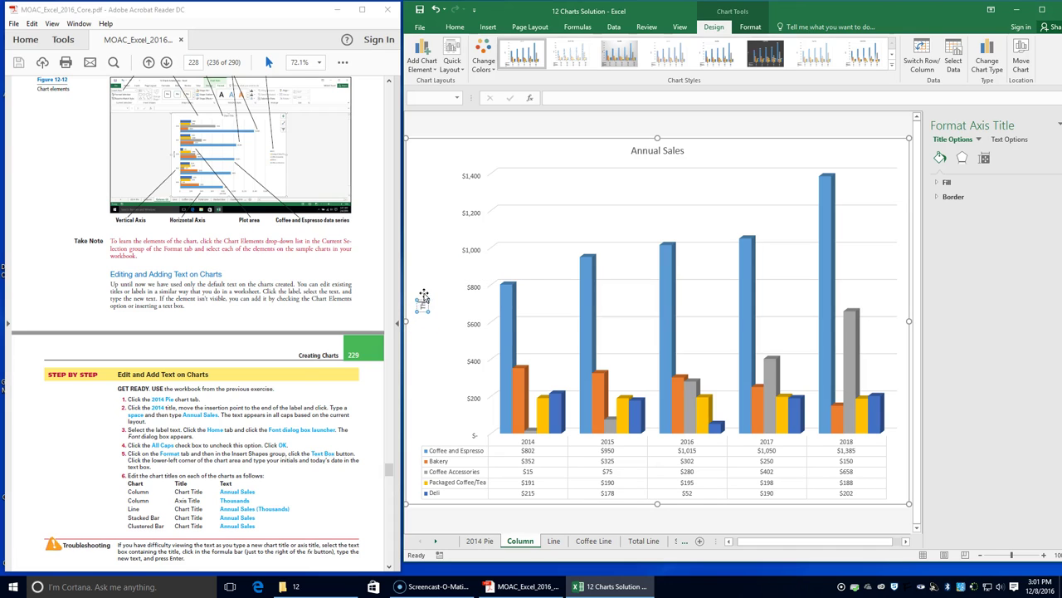
text(ands)
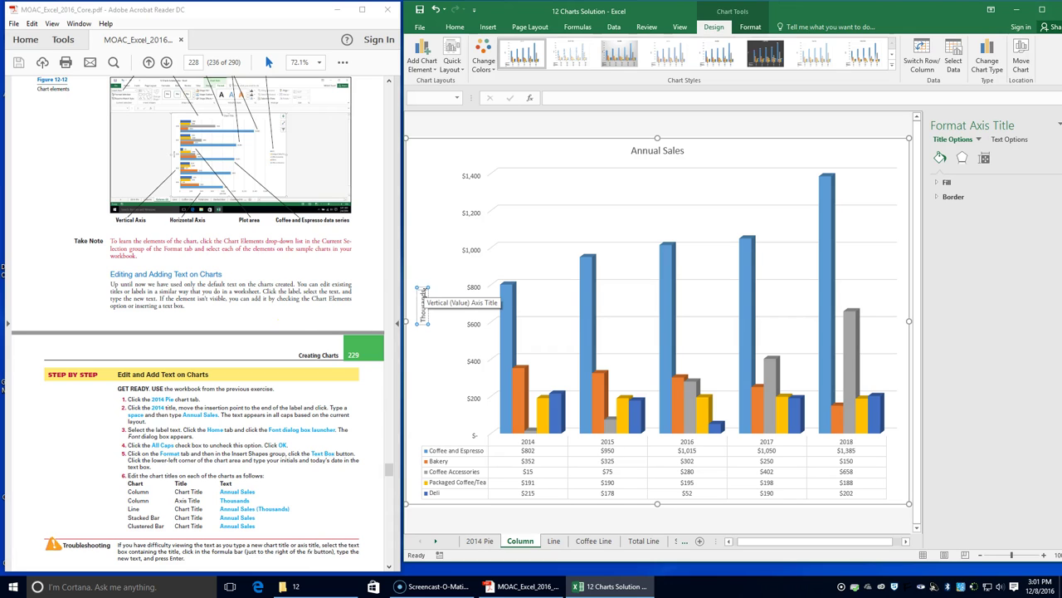
Replace the placeholder chart title on the Line sheet with "Annual Sales (Thousands)".
click(553, 540)
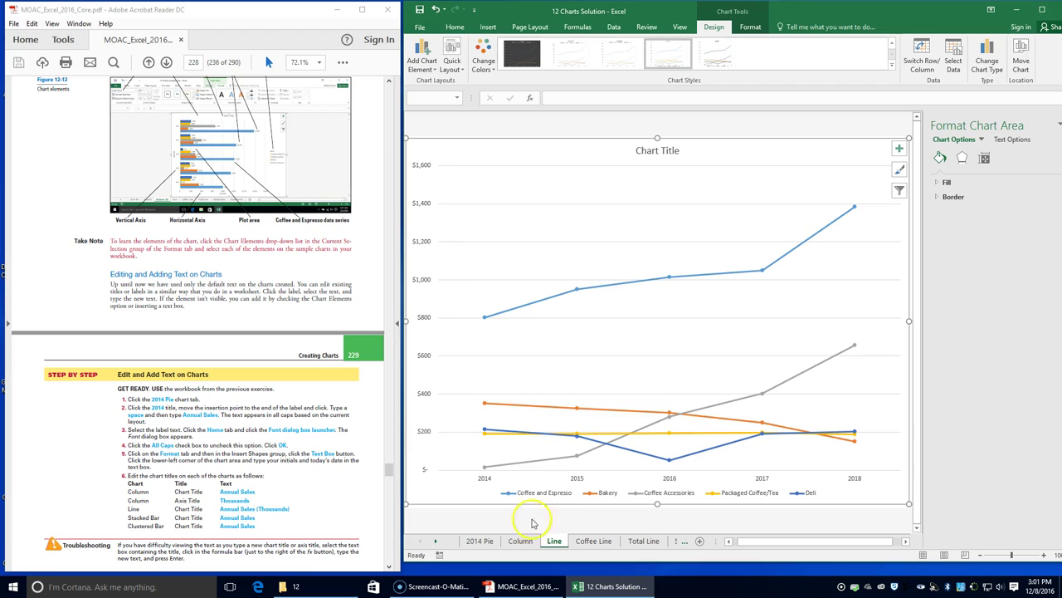
click(658, 151)
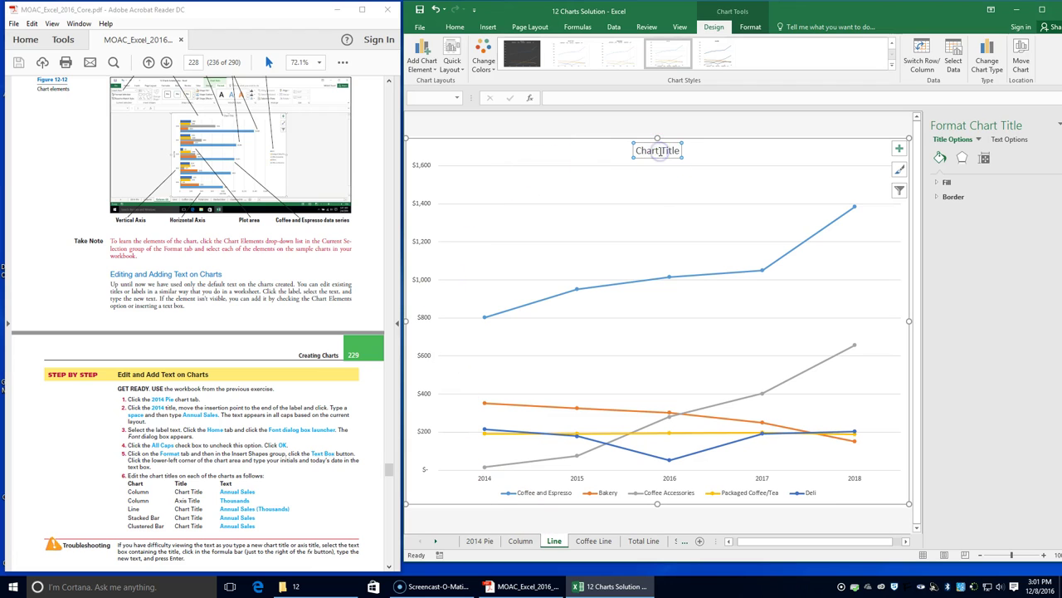
drag(679, 151, 633, 151)
key(Delete)
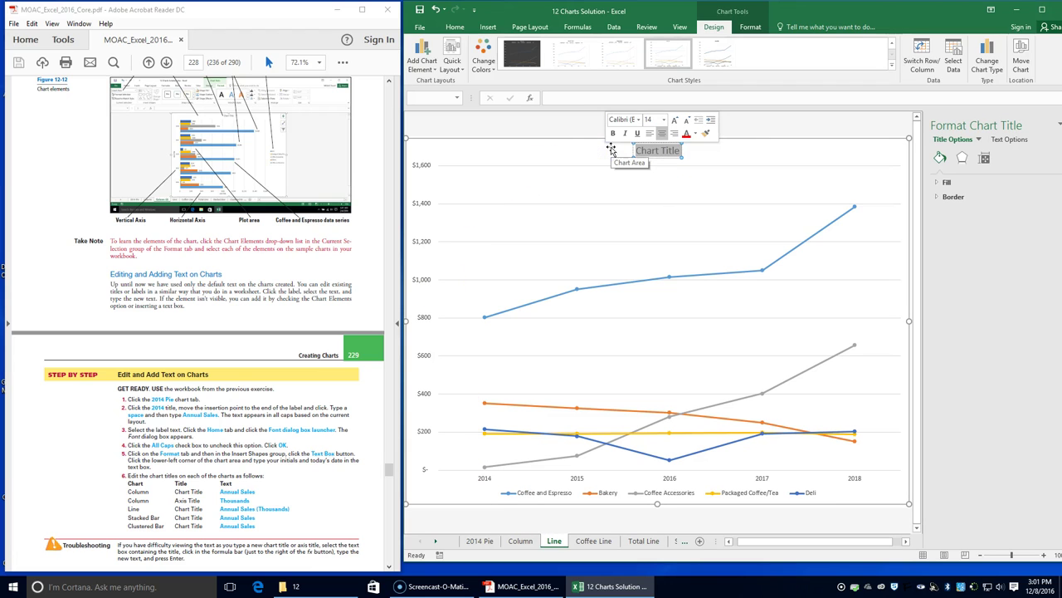
text(Annual Sales (Th)
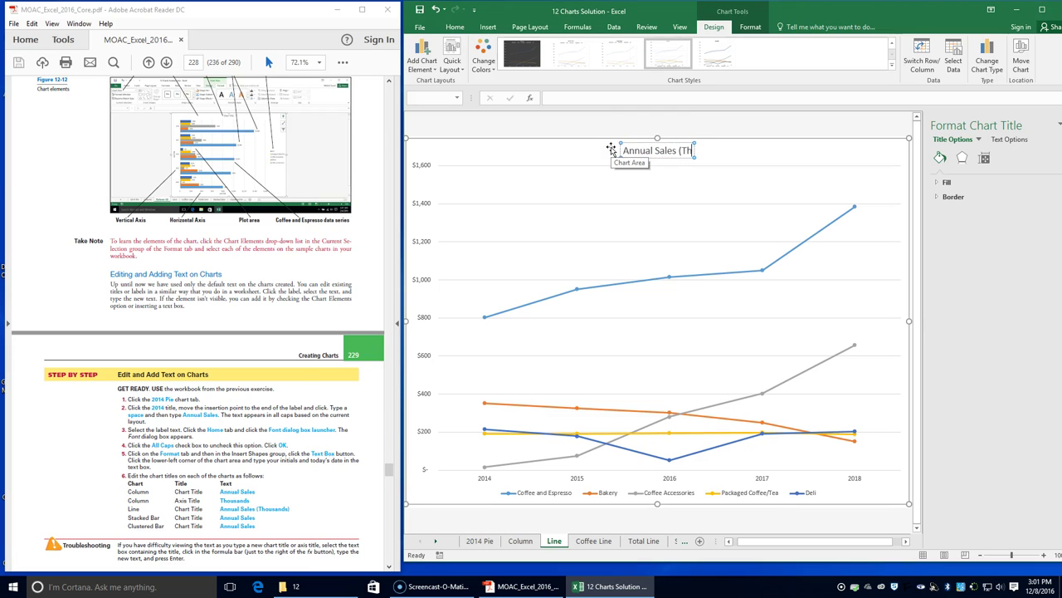
text(ousands))
Replace the placeholder chart title on the Stacked Bar sheet with "Annual Sales".
click(677, 542)
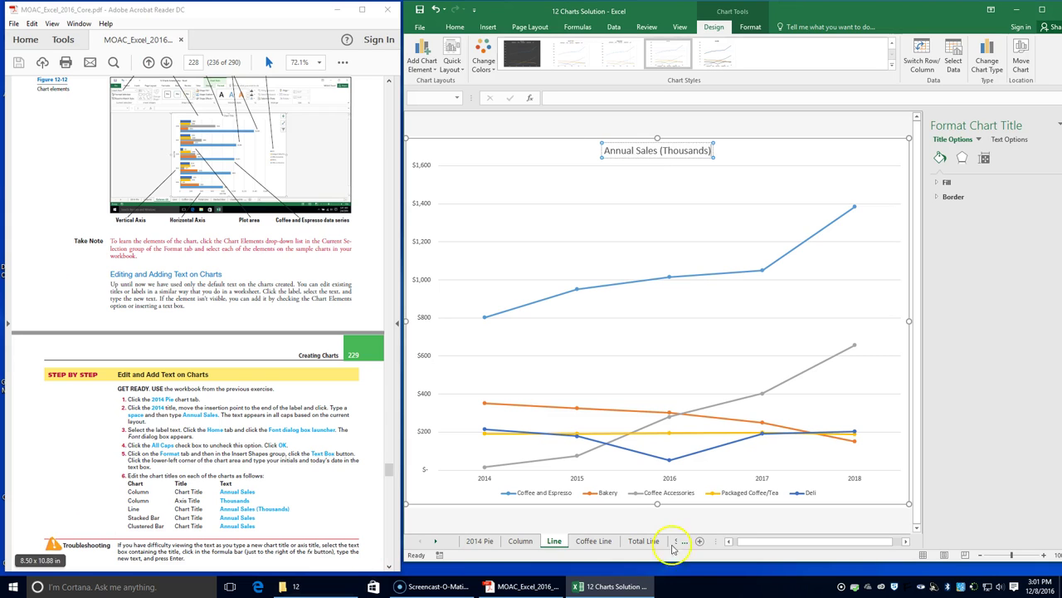
click(629, 540)
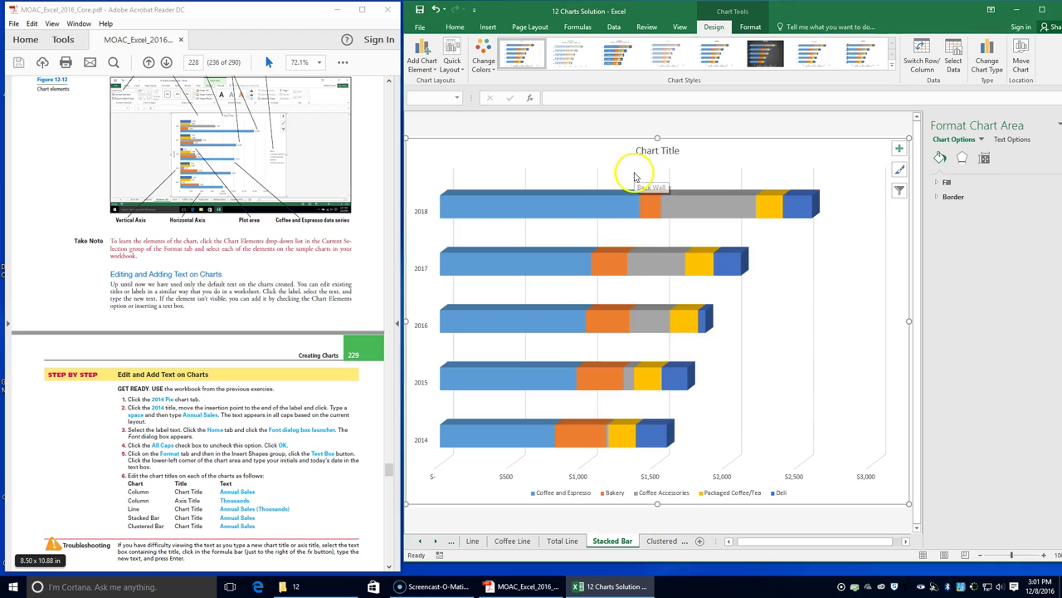
click(660, 153)
drag(681, 151, 624, 152)
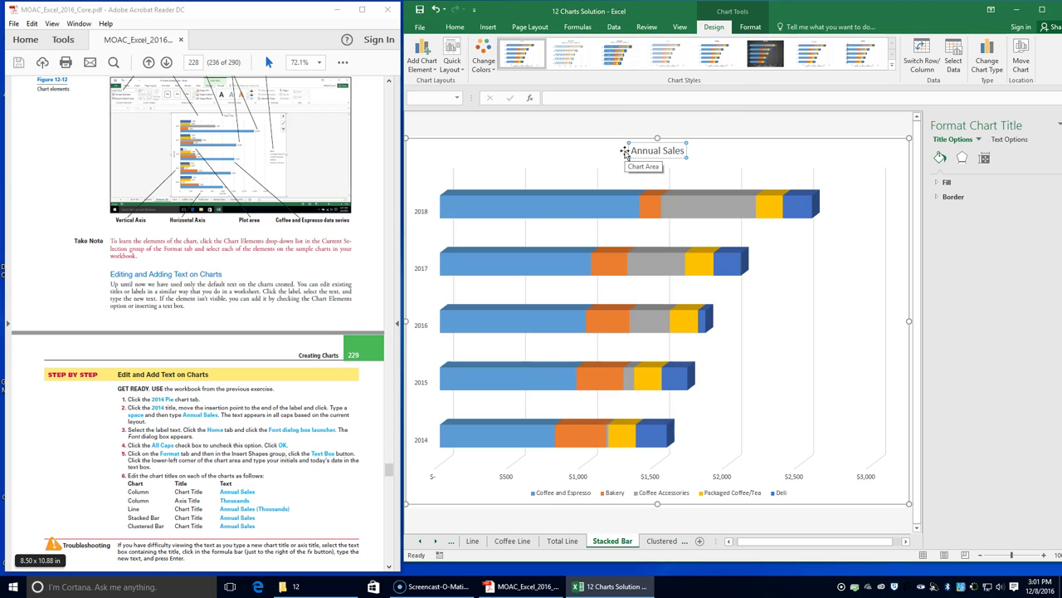
Change the chart title on the Clustered Bar sheet to "Annual Sales" and save the workbook.
click(664, 541)
click(664, 542)
click(642, 152)
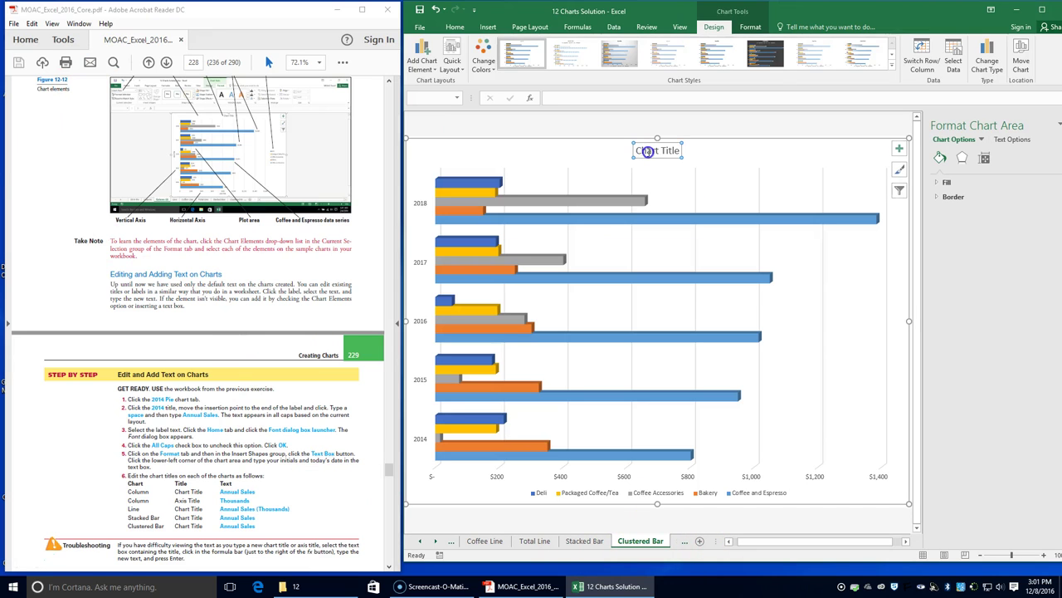
click(638, 151)
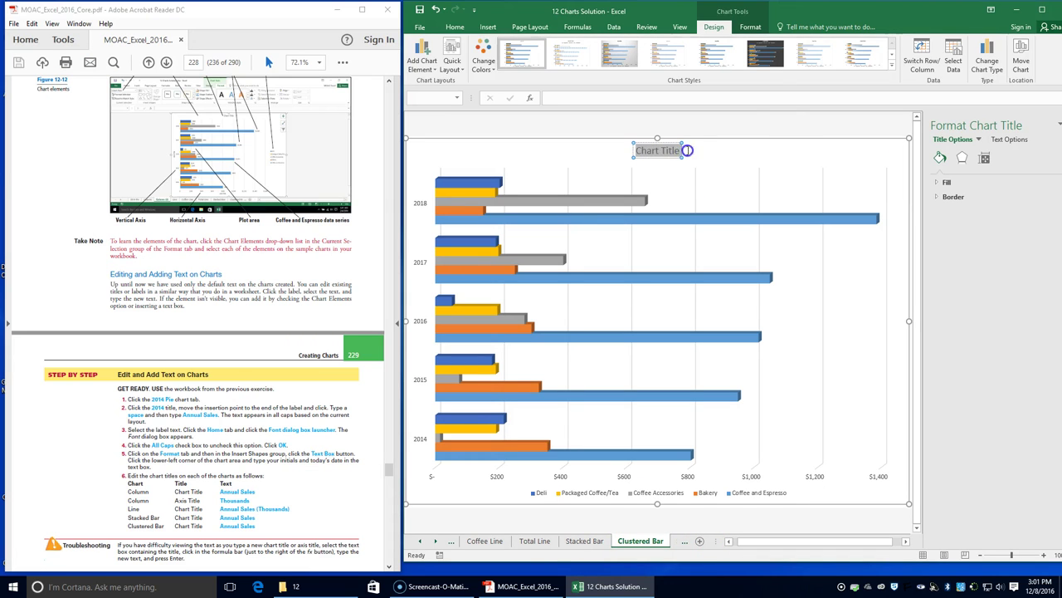
text(Annual Sales)
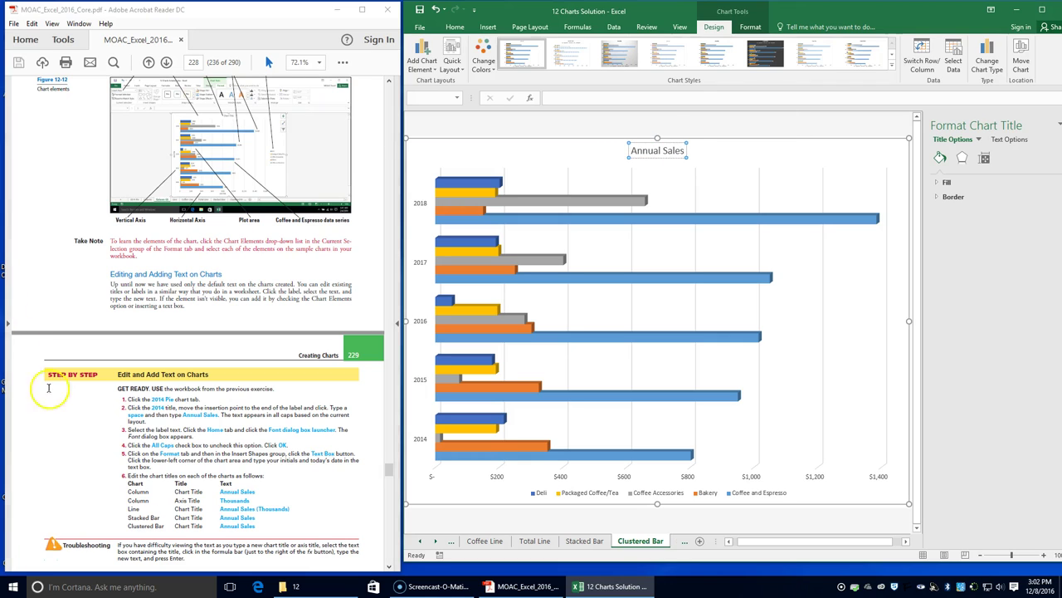
scroll(181, 504, down, 3)
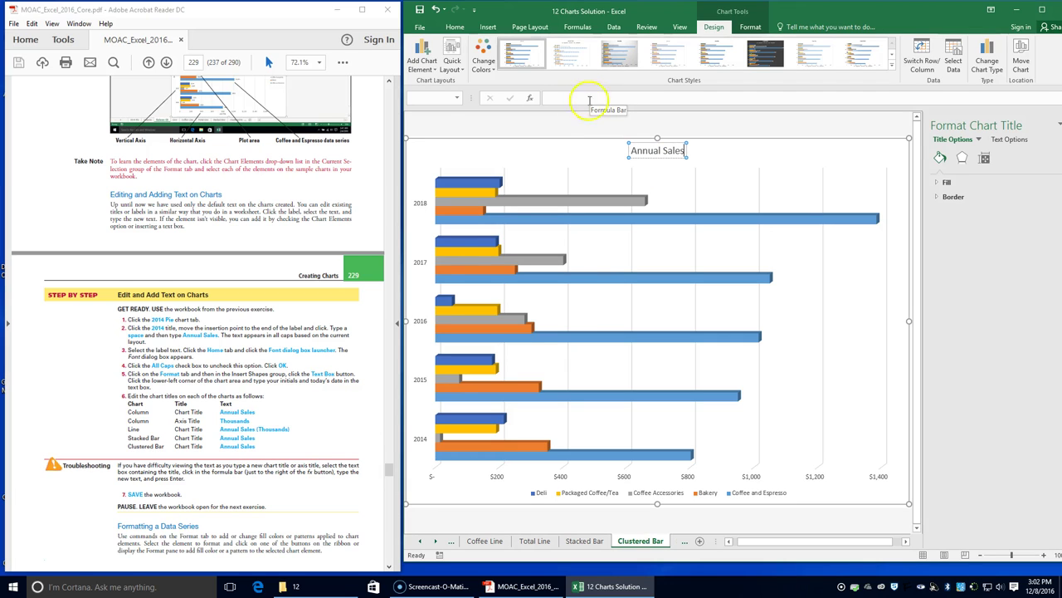
click(422, 10)
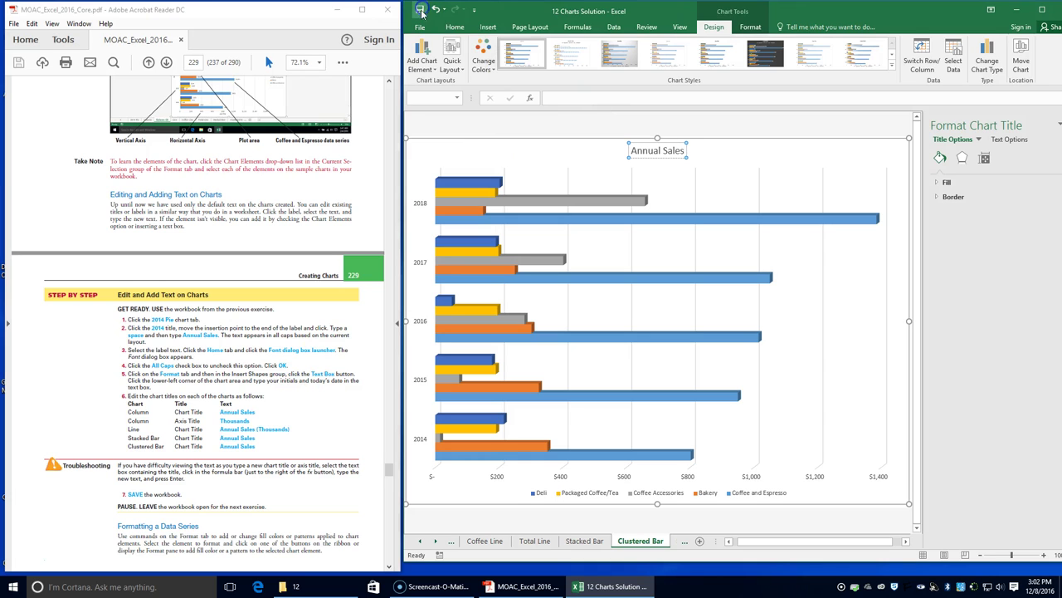
Bring up the textbook's Format a Data Series exercise and go to the 2014 Pie chart sheet.
scroll(133, 539, down, 3)
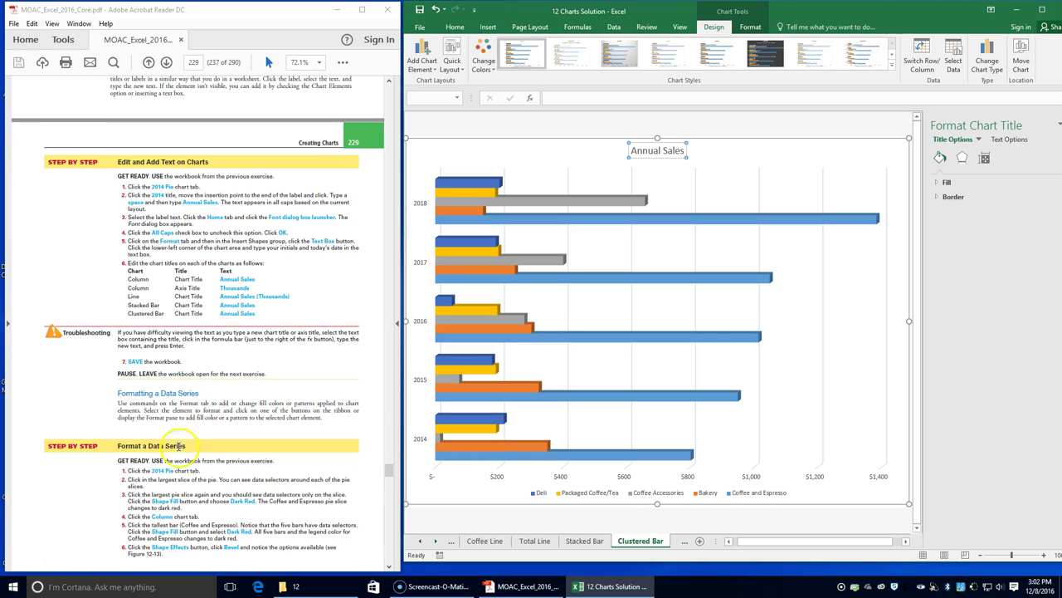
scroll(137, 477, down, 1)
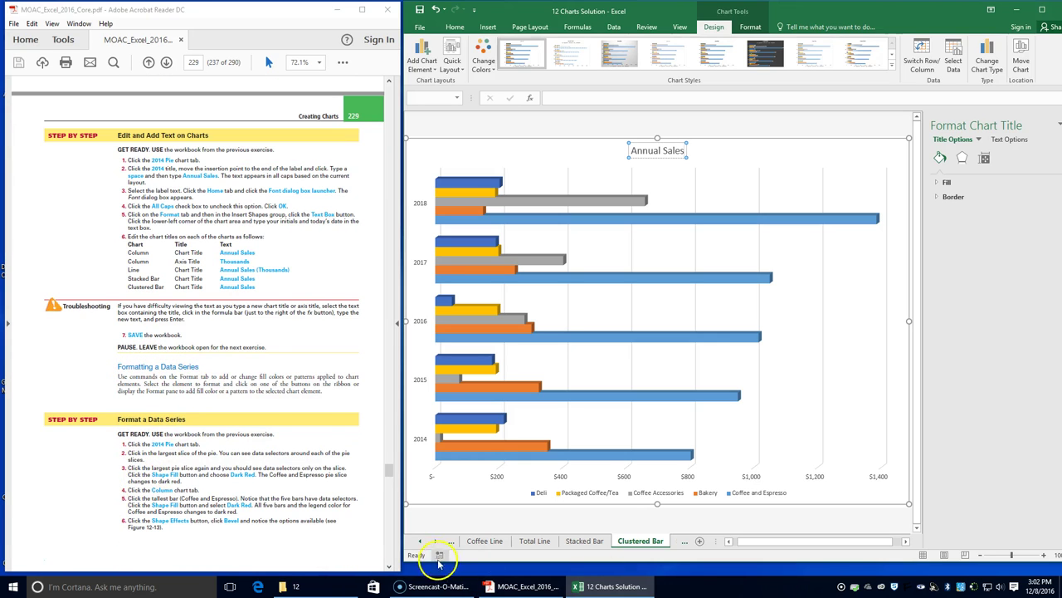
click(421, 541)
click(421, 541)
click(420, 541)
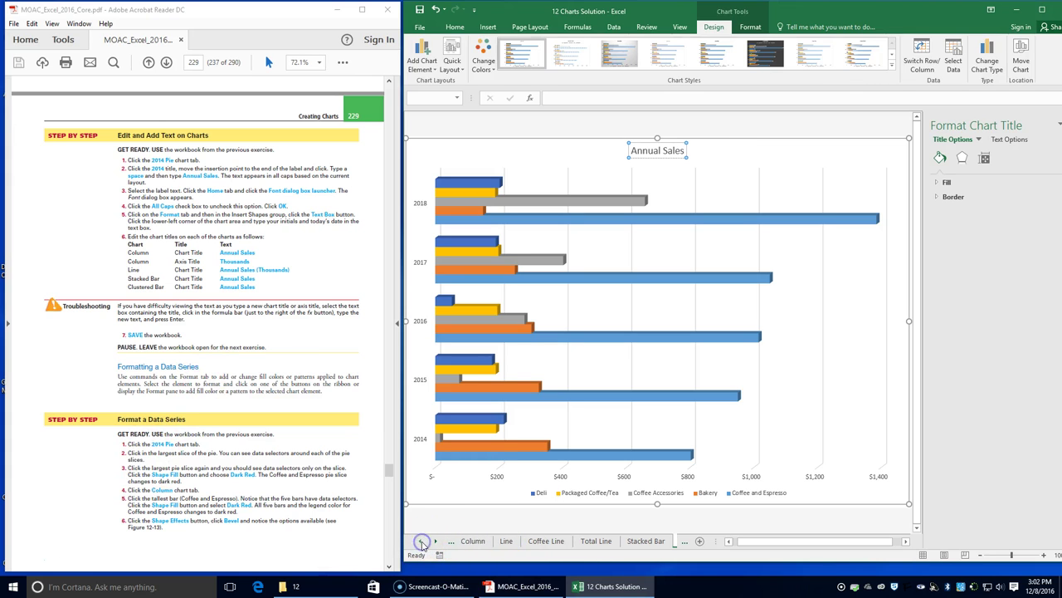
click(478, 541)
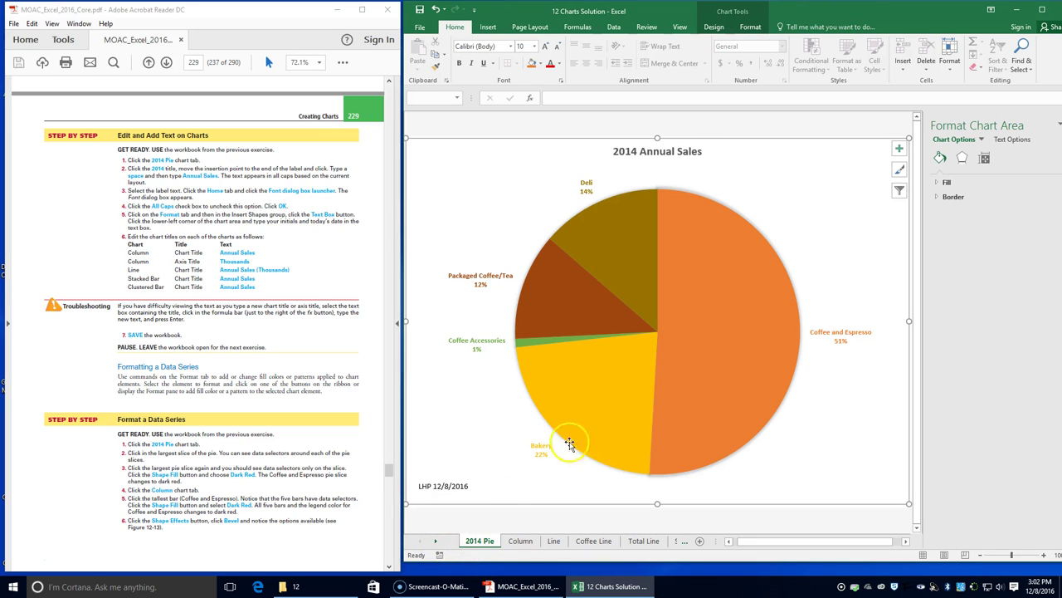
click(734, 332)
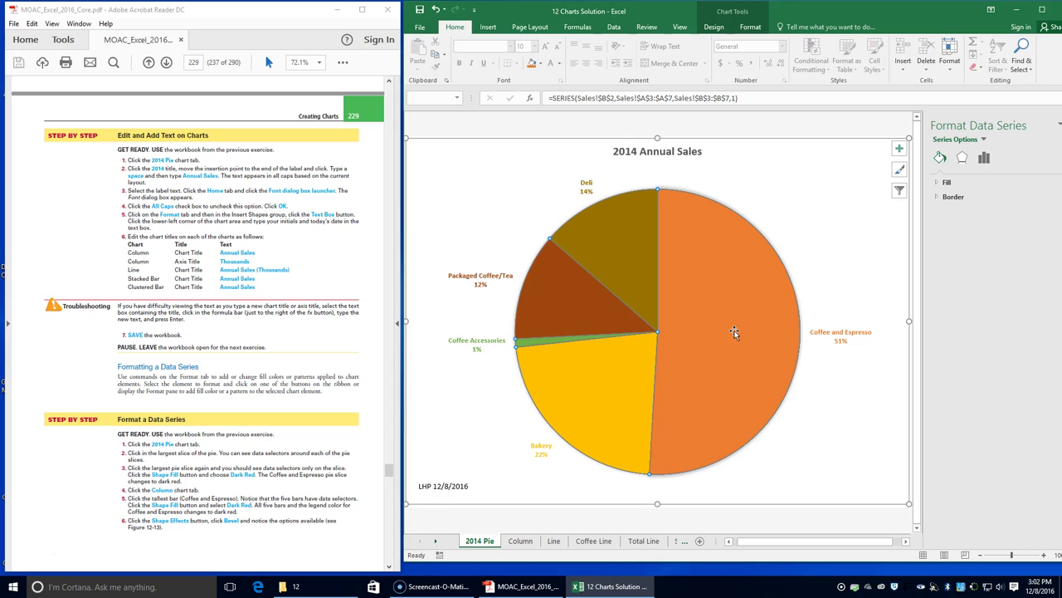
click(734, 332)
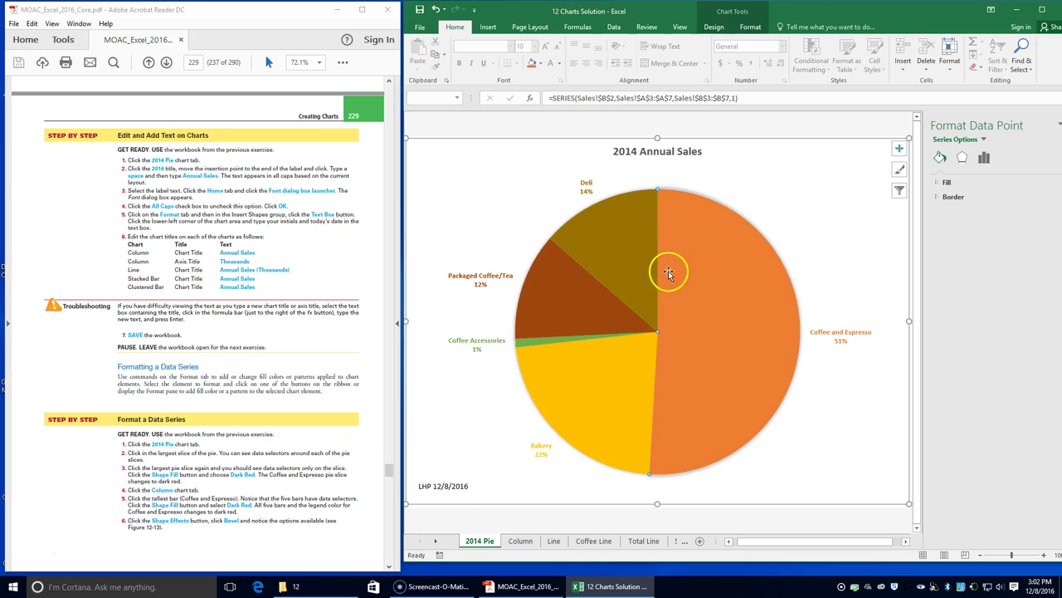
click(721, 333)
click(819, 430)
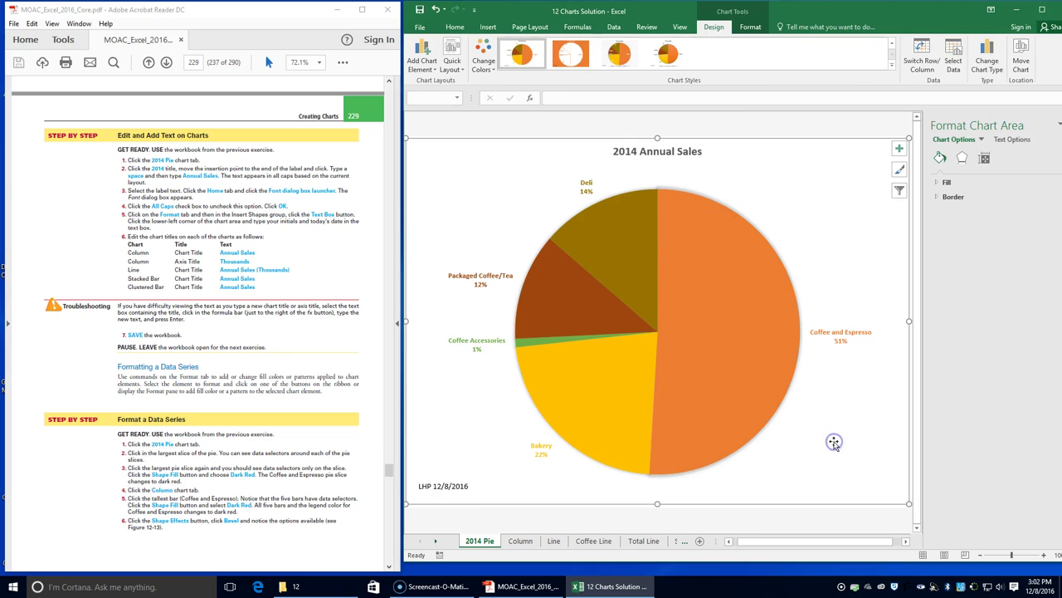
Fill only the Coffee and Espresso slice of the 2014 pie chart with standard Dark Red.
click(674, 335)
click(697, 327)
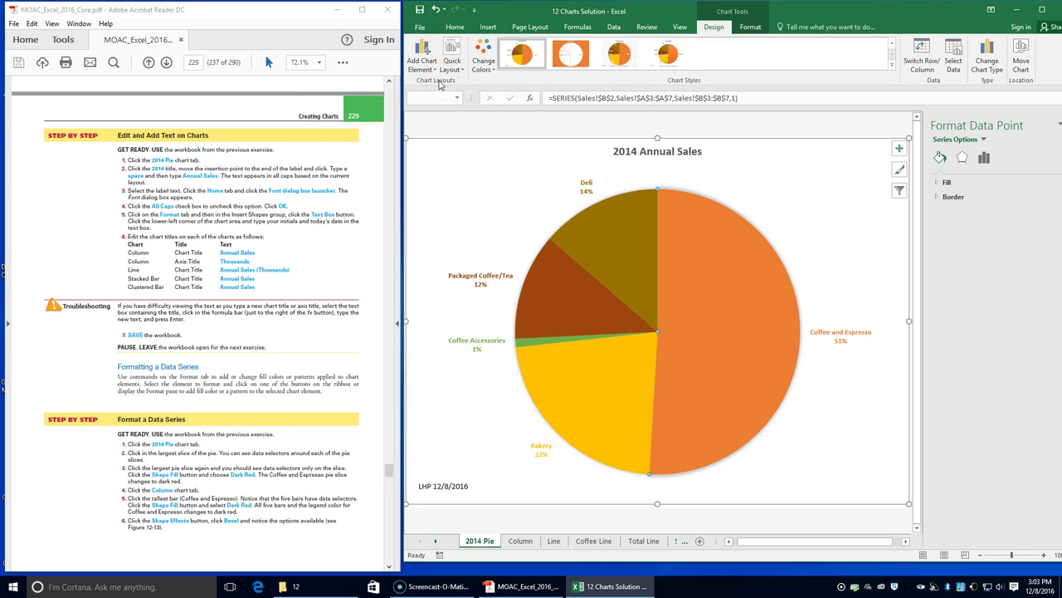
click(750, 27)
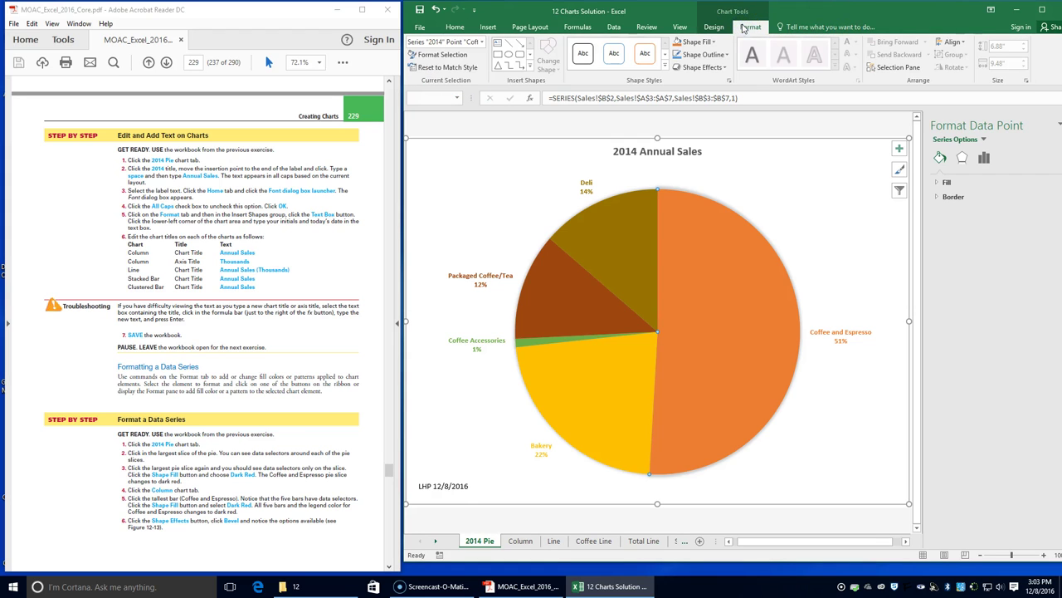
click(702, 42)
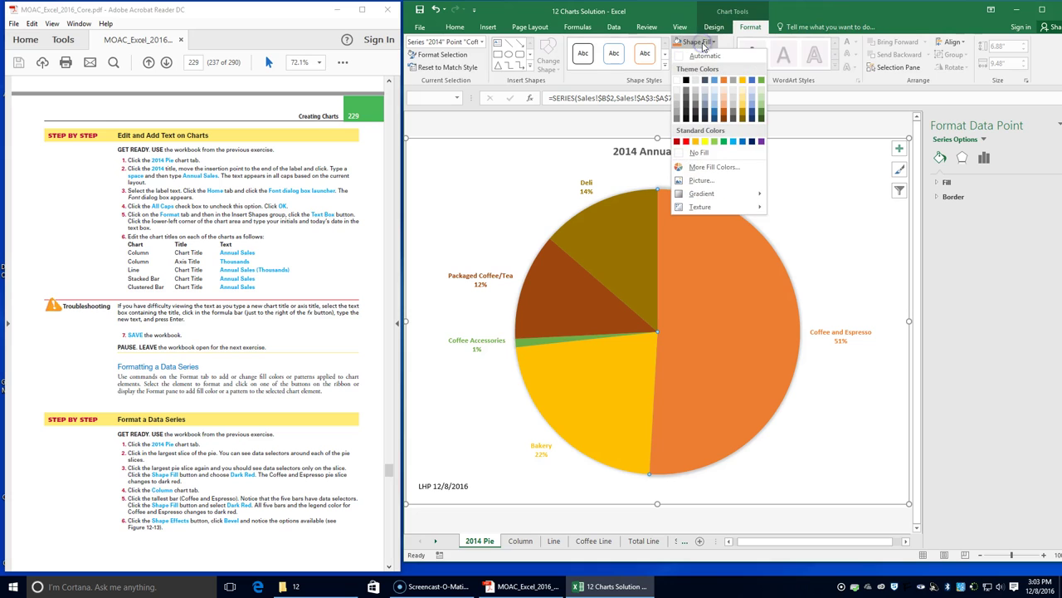
click(681, 142)
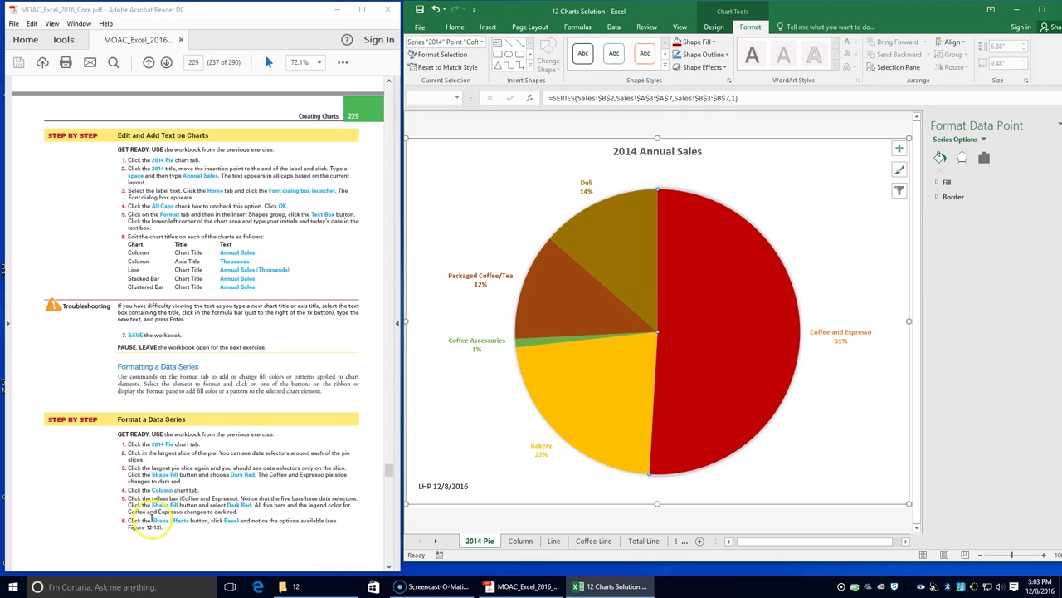
On the Column chart sheet, change the Coffee and Espresso series fill to Dark Red.
click(520, 541)
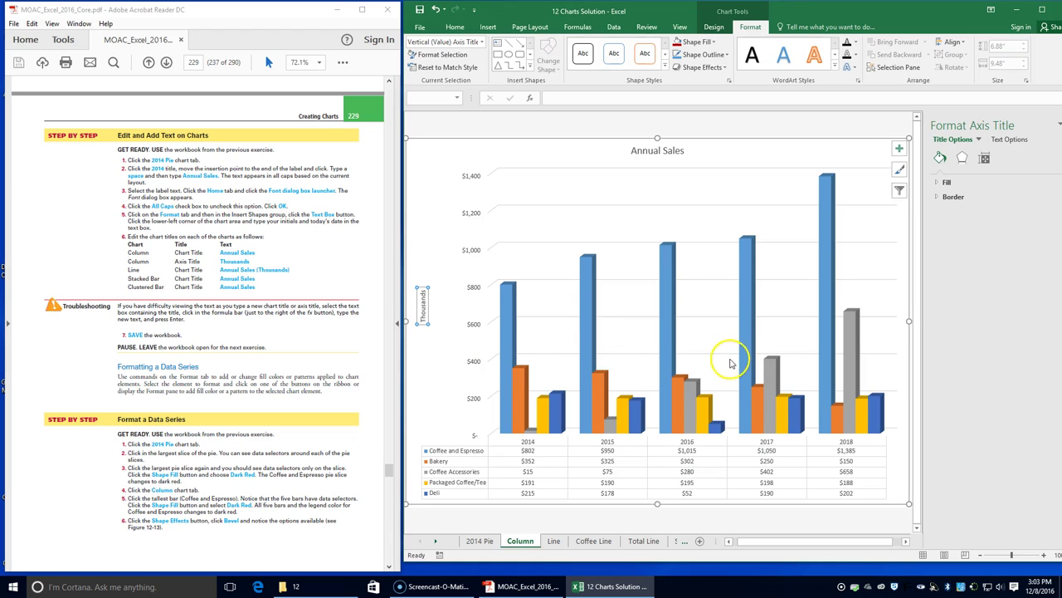
click(826, 278)
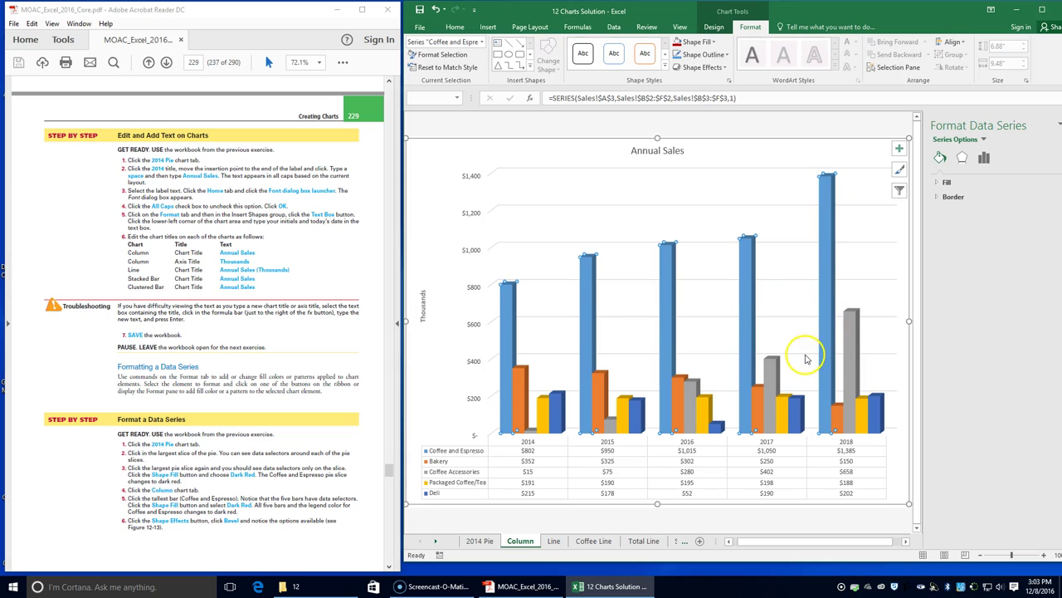
click(677, 42)
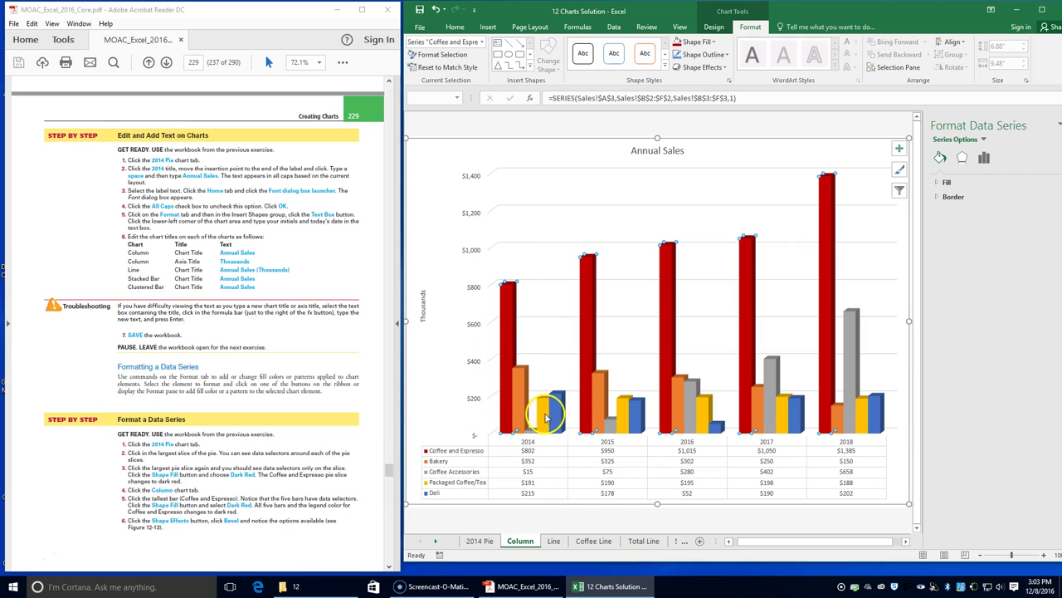
Consult the textbook's next instructions and apply the Circle bevel effect to the Coffee and Espresso columns.
click(717, 68)
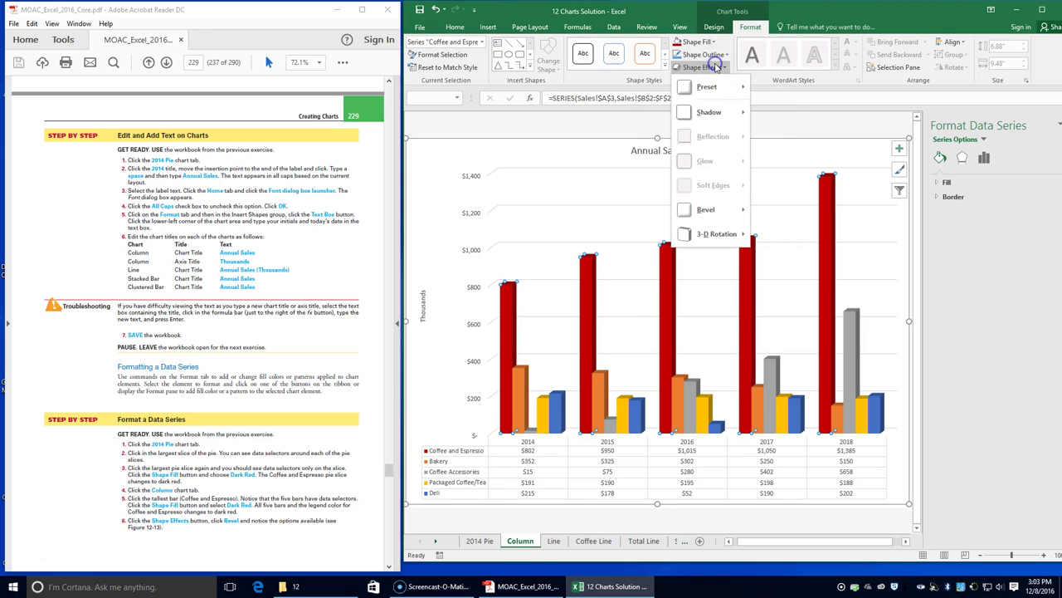
click(719, 212)
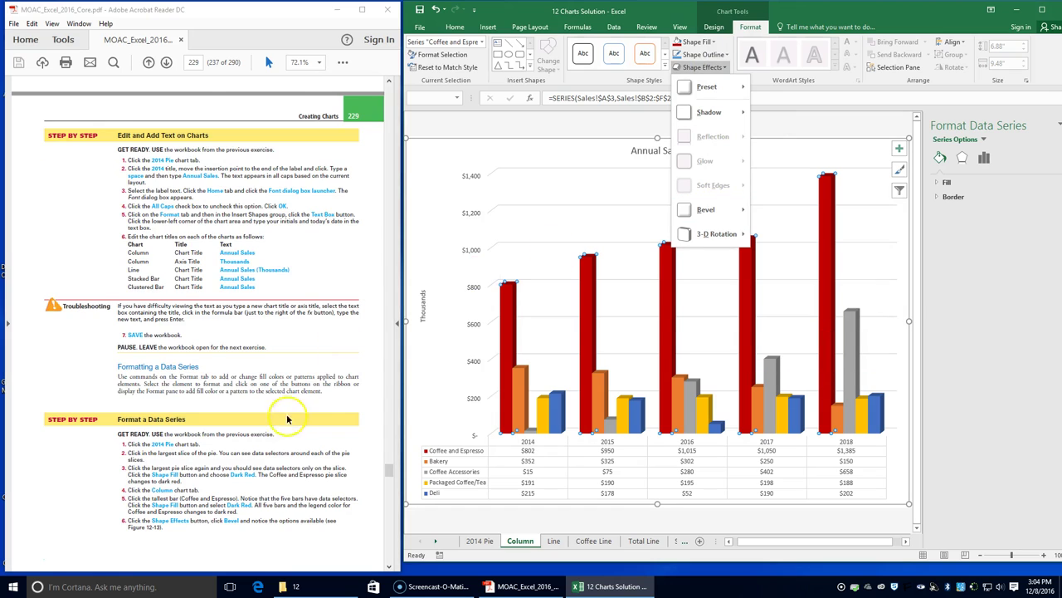
scroll(285, 412, down, 5)
scroll(273, 418, down, 3)
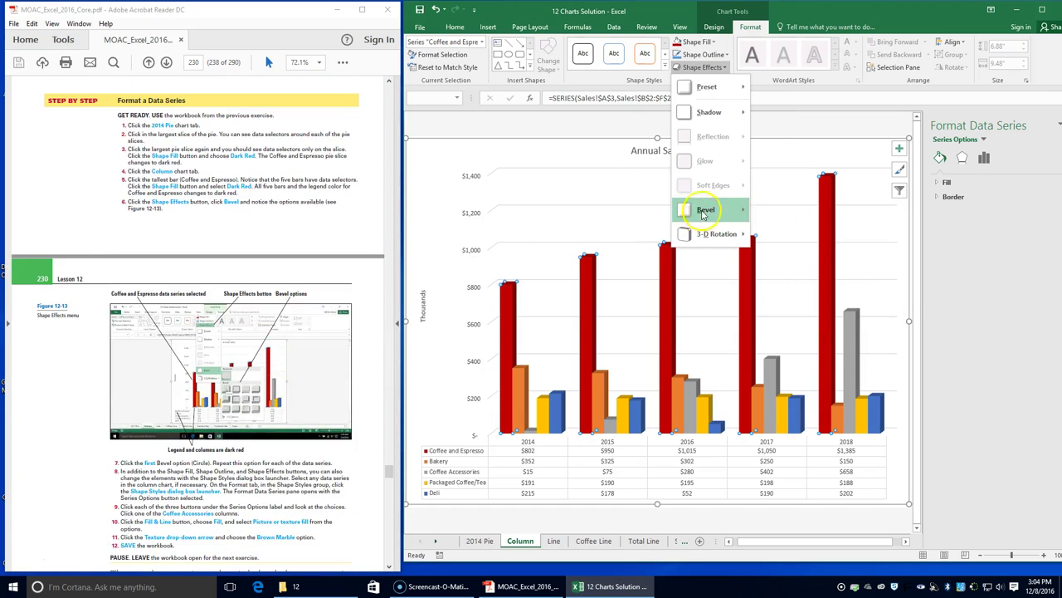
mouse_move(705, 210)
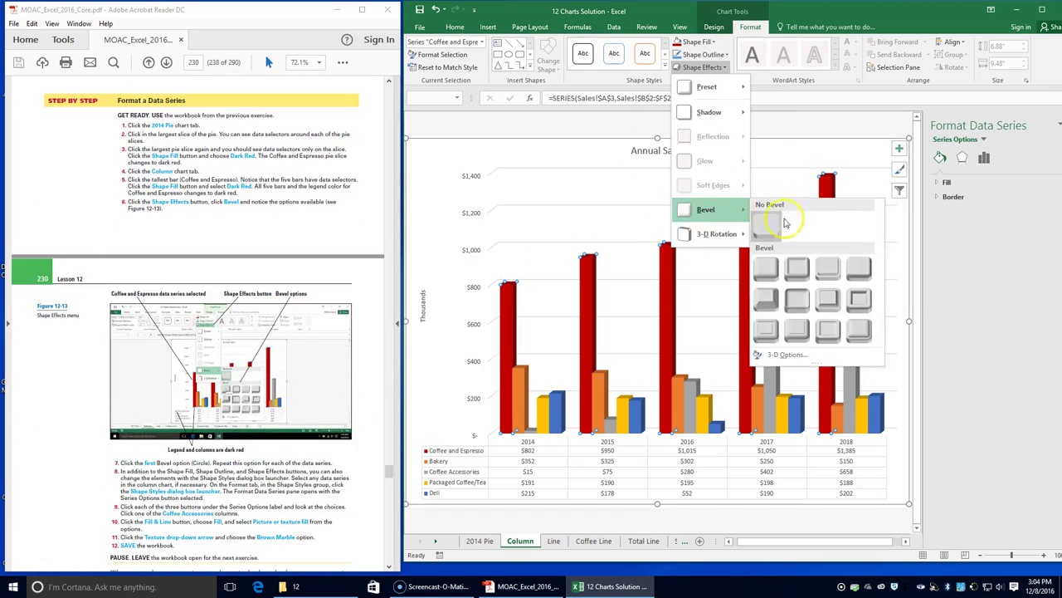
click(765, 266)
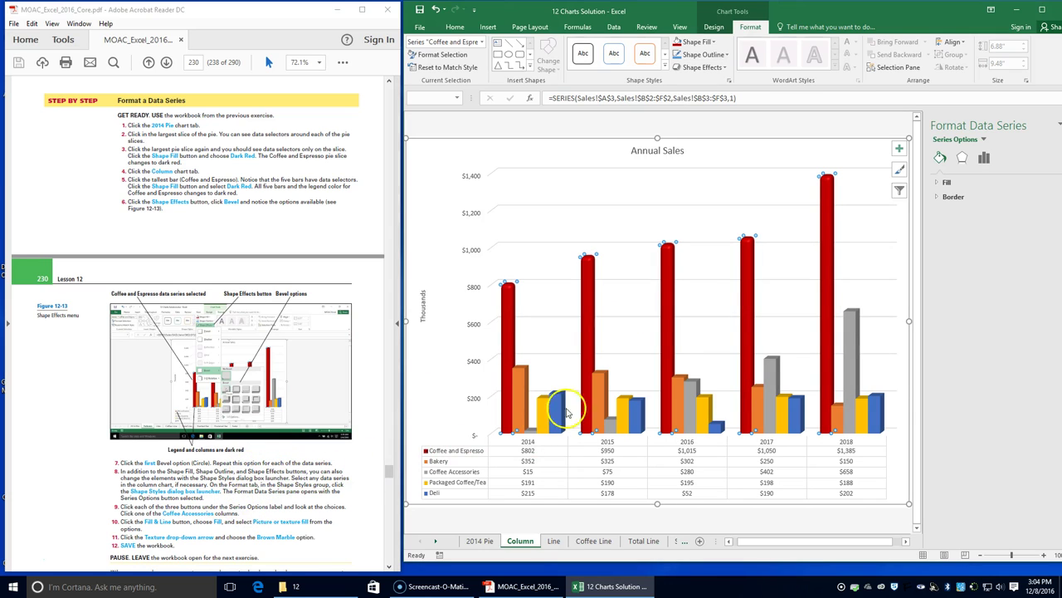
Apply the Circle bevel effect to the Bakery data series in the column chart.
click(516, 409)
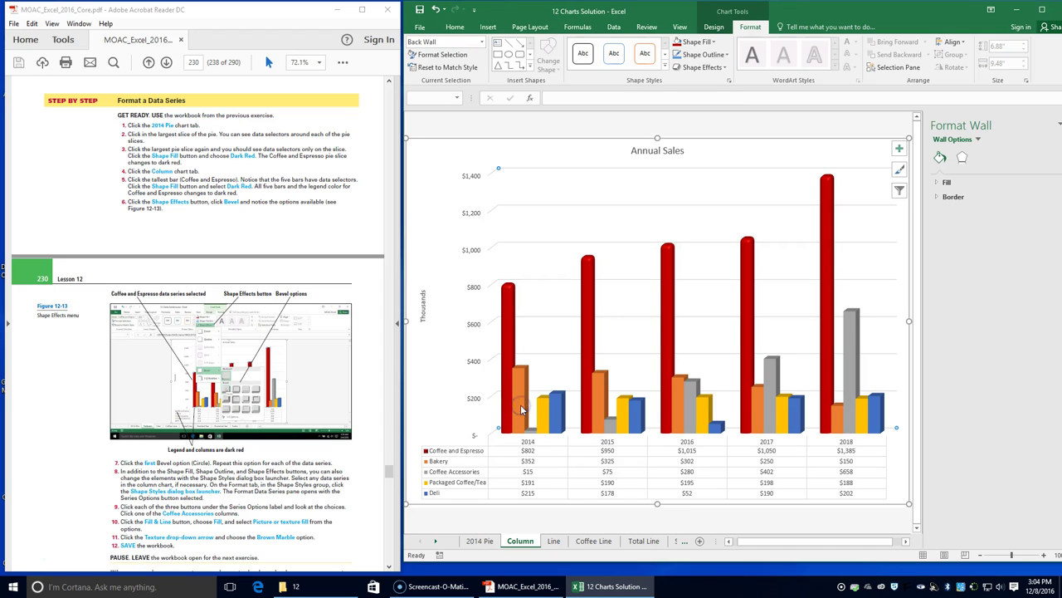
click(597, 404)
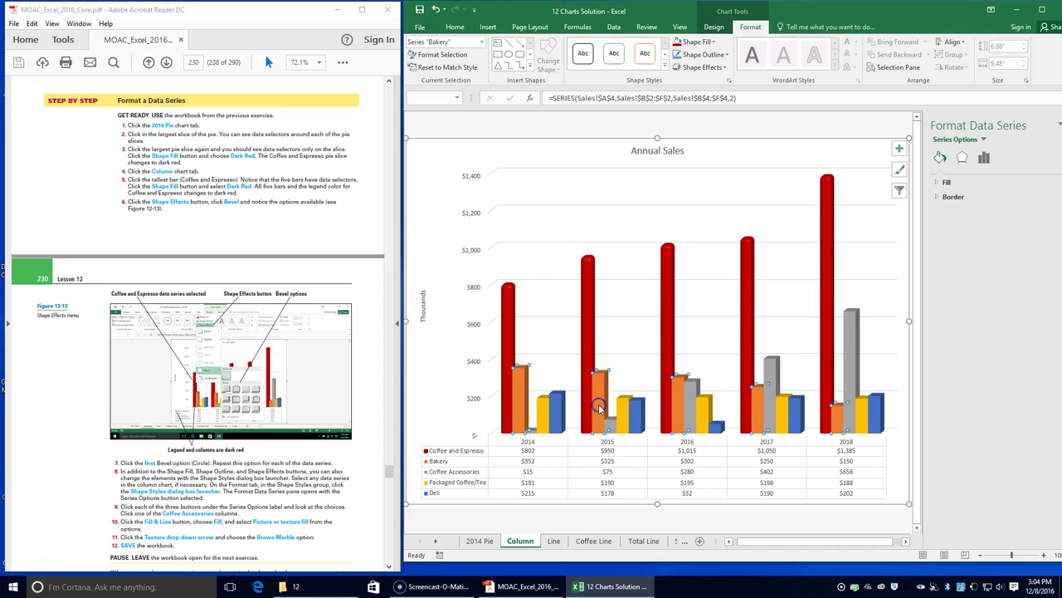
click(719, 68)
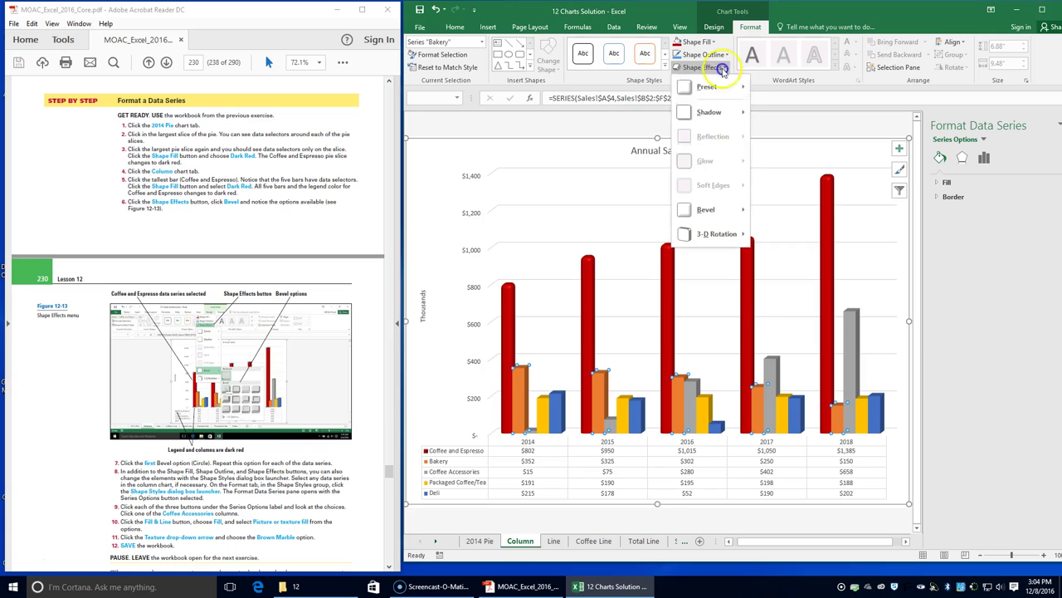
mouse_move(720, 208)
click(761, 266)
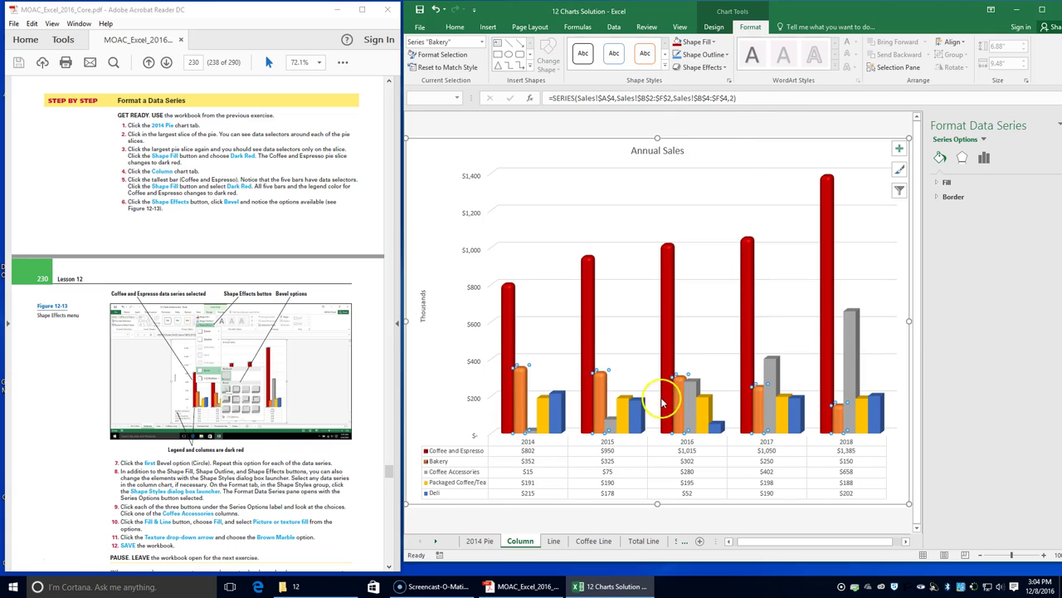
Apply the Circle bevel effect to the Coffee Accessories data series.
click(611, 427)
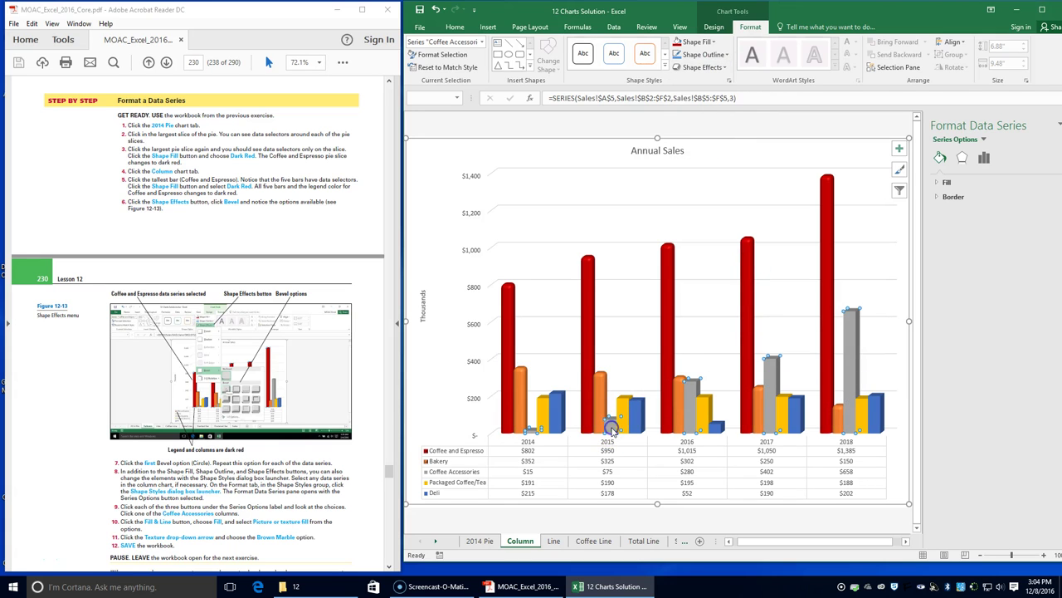
click(703, 67)
mouse_move(714, 210)
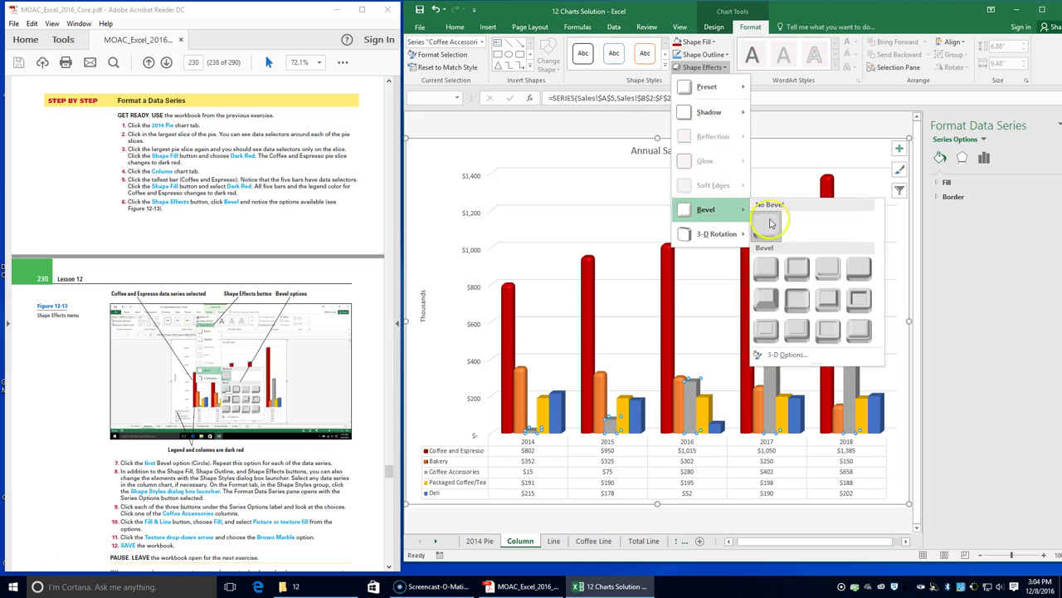
click(766, 267)
Give the Packaged Coffee/Tea columns the Circle bevel effect.
click(623, 405)
click(703, 67)
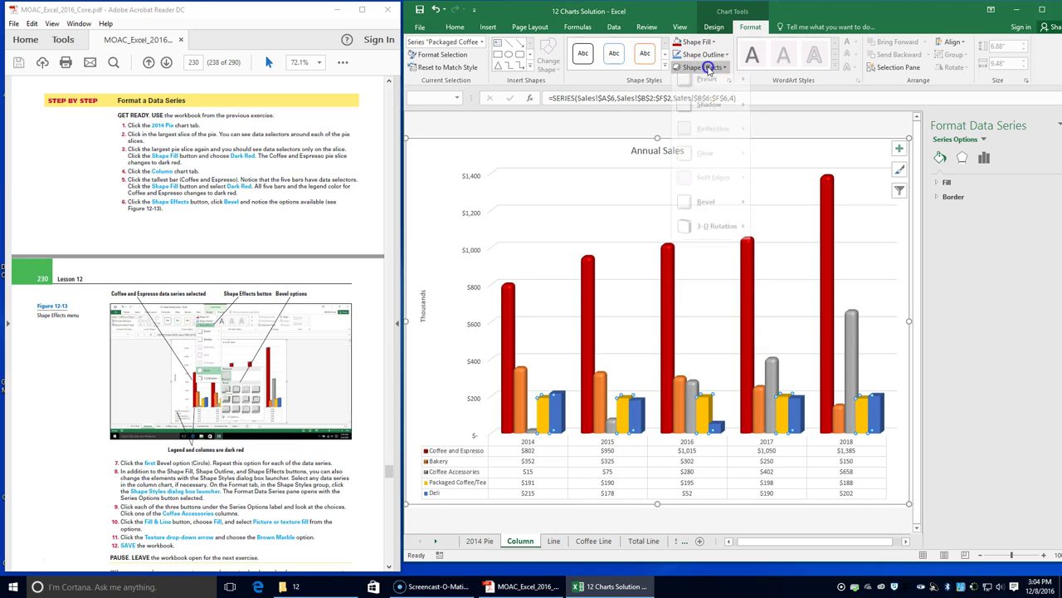
mouse_move(707, 210)
click(766, 267)
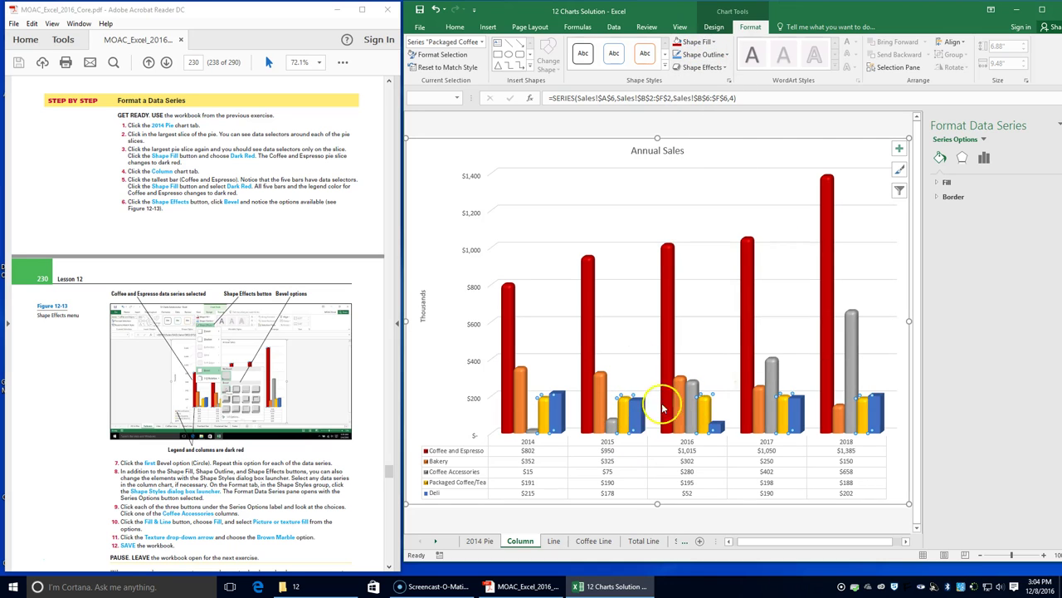
Give the Deli columns the same Circle bevel effect as the other series.
click(640, 409)
click(704, 68)
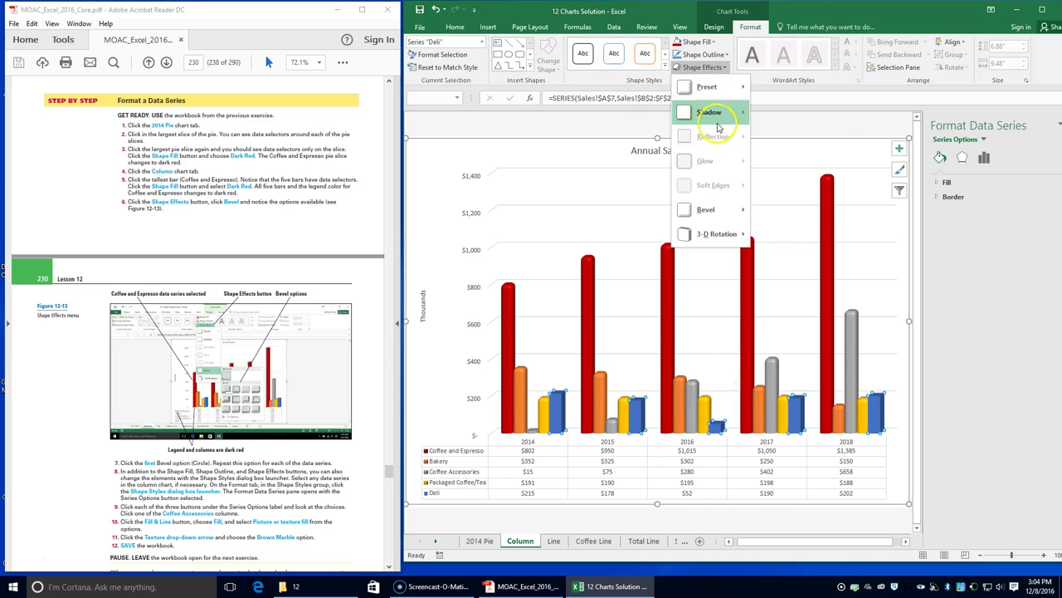
mouse_move(705, 210)
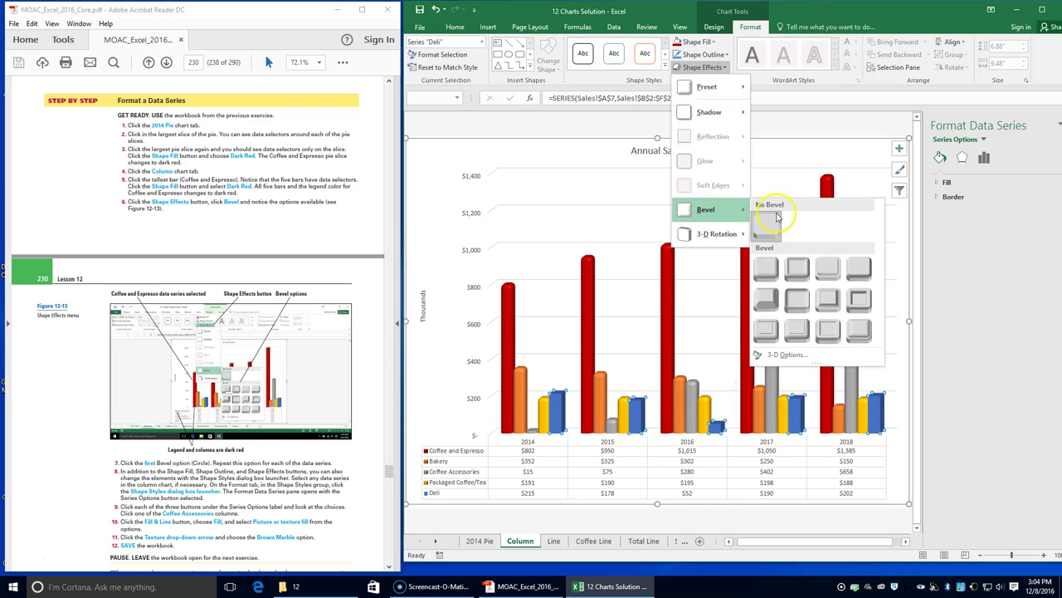
click(766, 267)
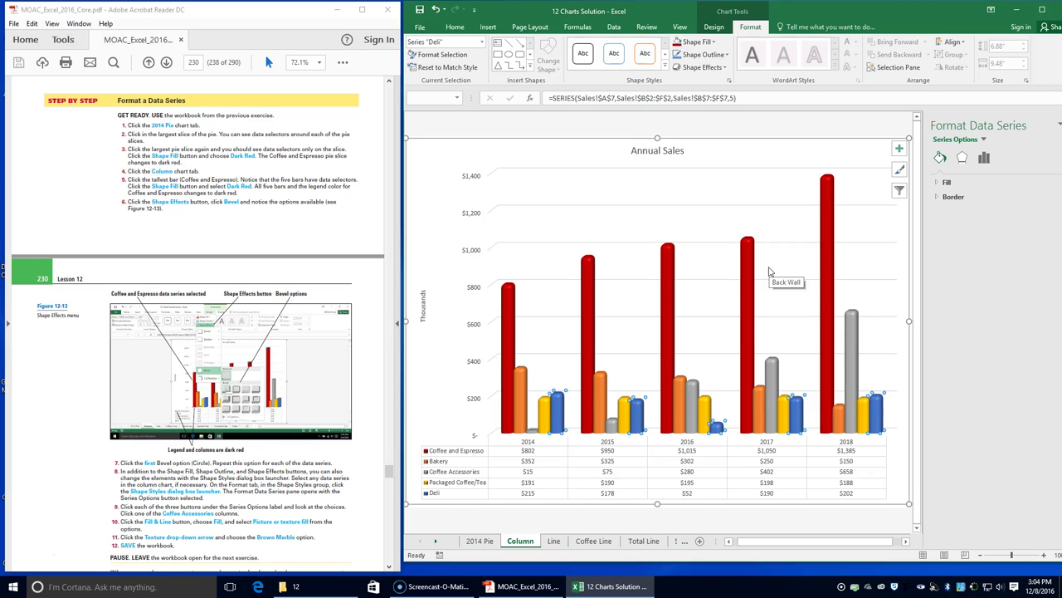
Examine the Fill & Line, Effects and Series Options formatting choices for the Coffee and Espresso series.
click(728, 80)
click(731, 81)
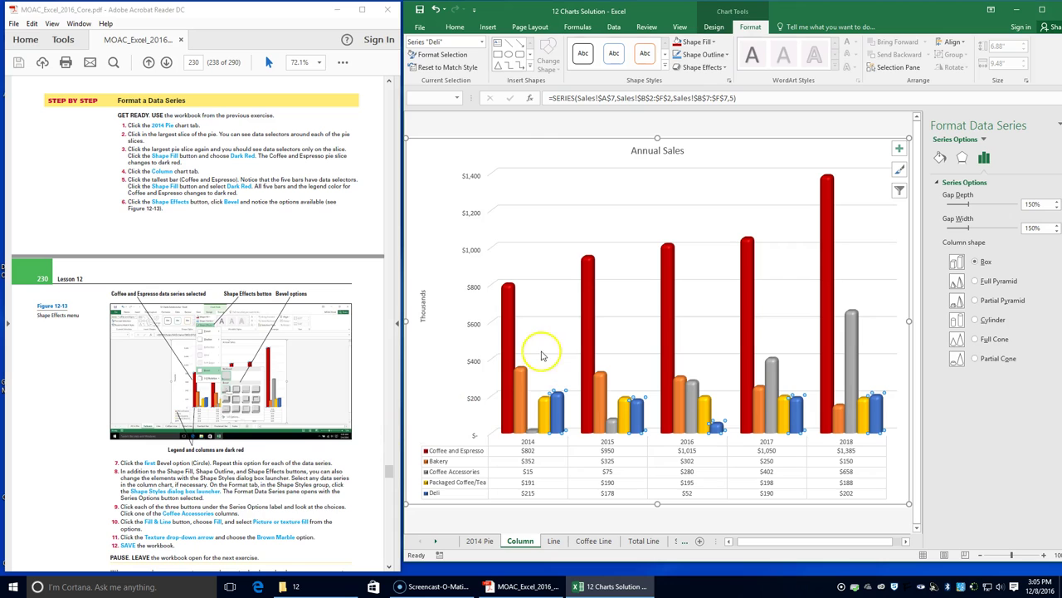
click(587, 333)
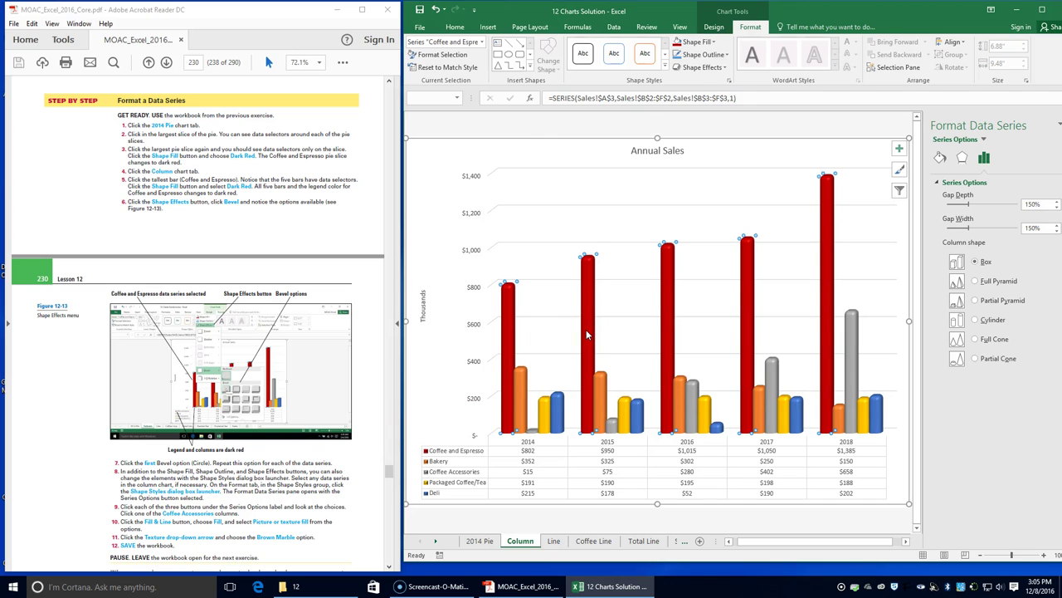
click(729, 82)
click(971, 139)
click(980, 140)
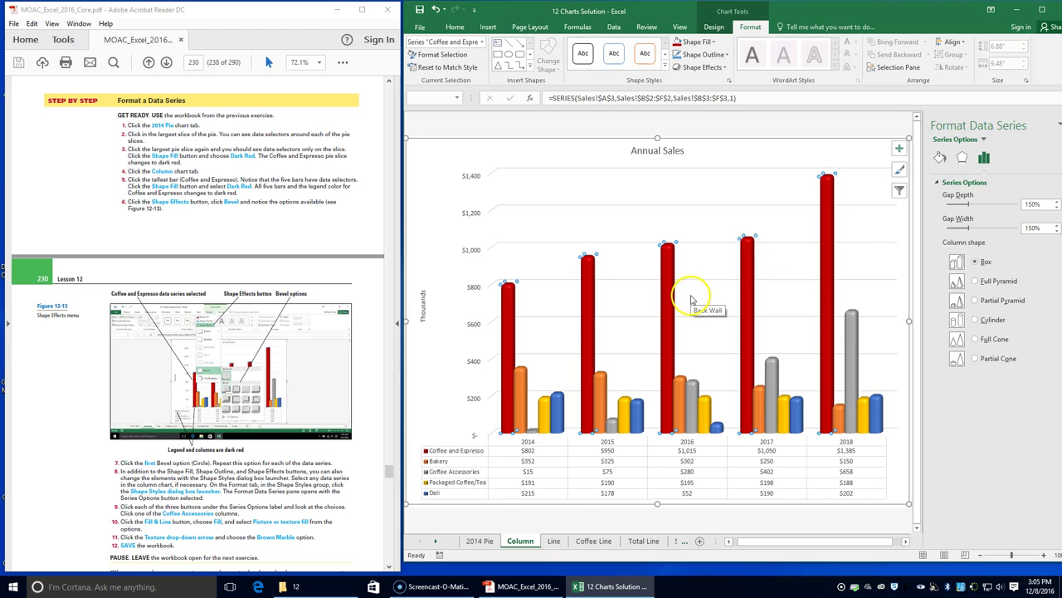
mouse_move(669, 302)
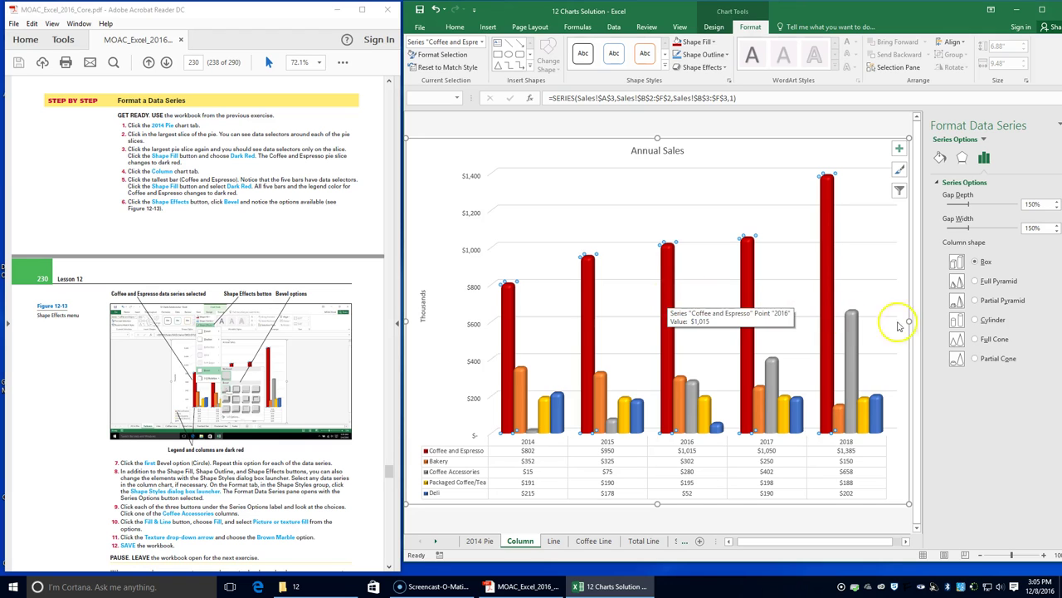
click(940, 159)
click(961, 158)
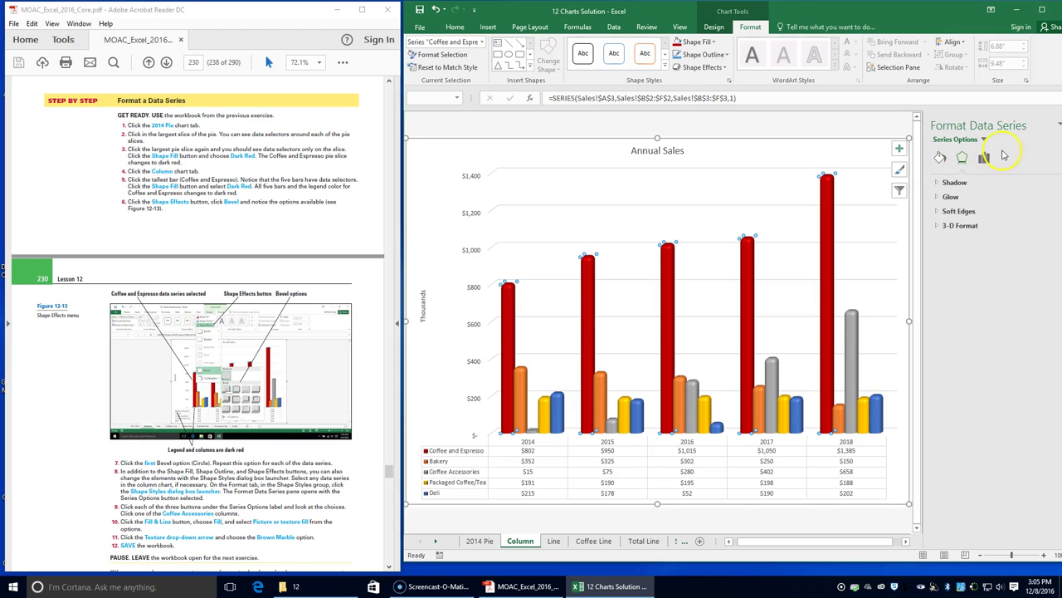
click(984, 158)
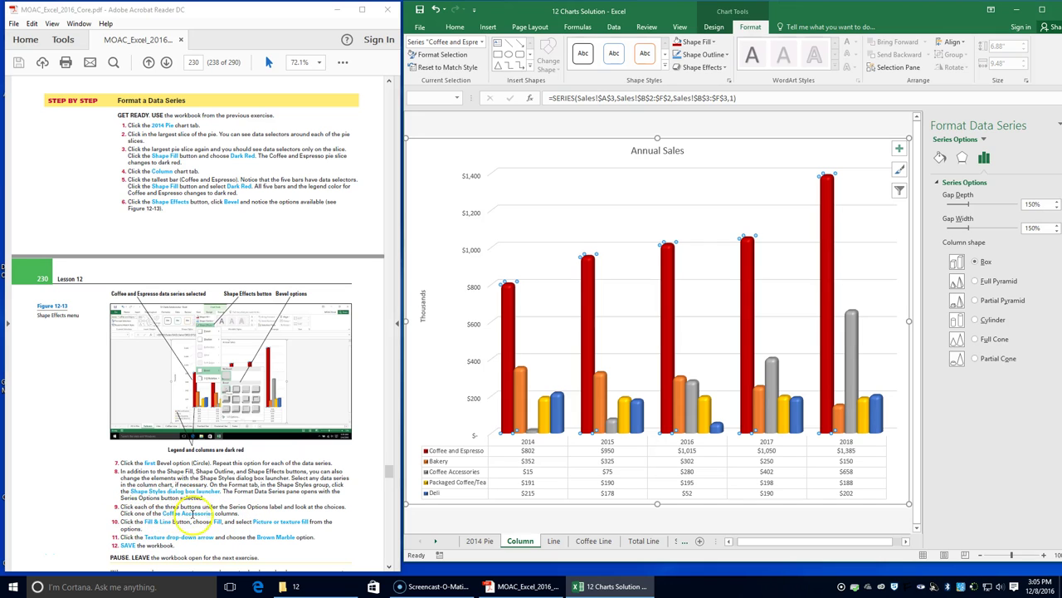
Switch the Coffee Accessories series to a picture or texture fill and show the available textures.
click(612, 426)
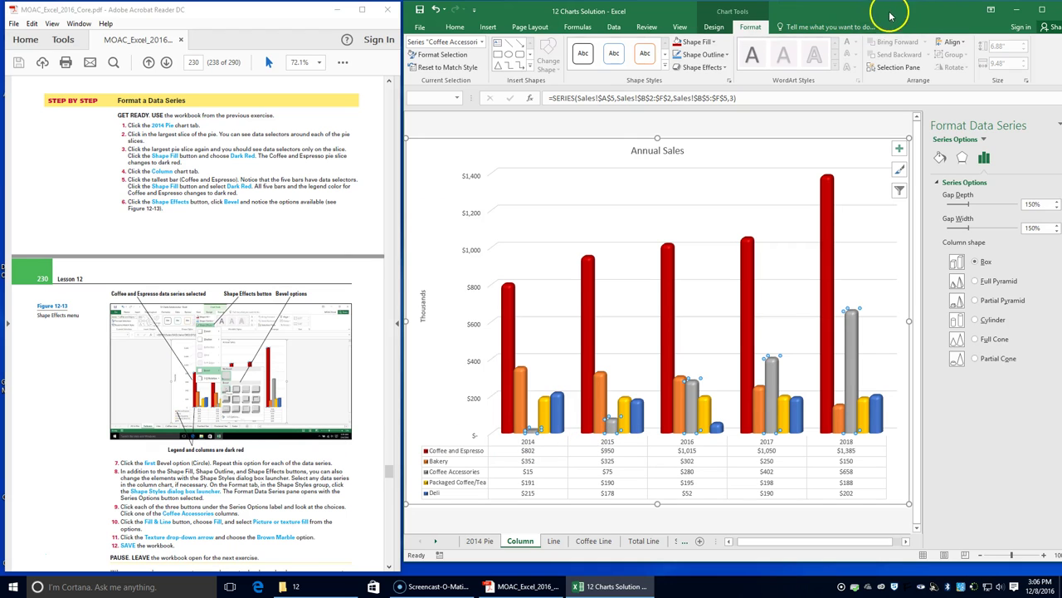
click(939, 158)
click(937, 185)
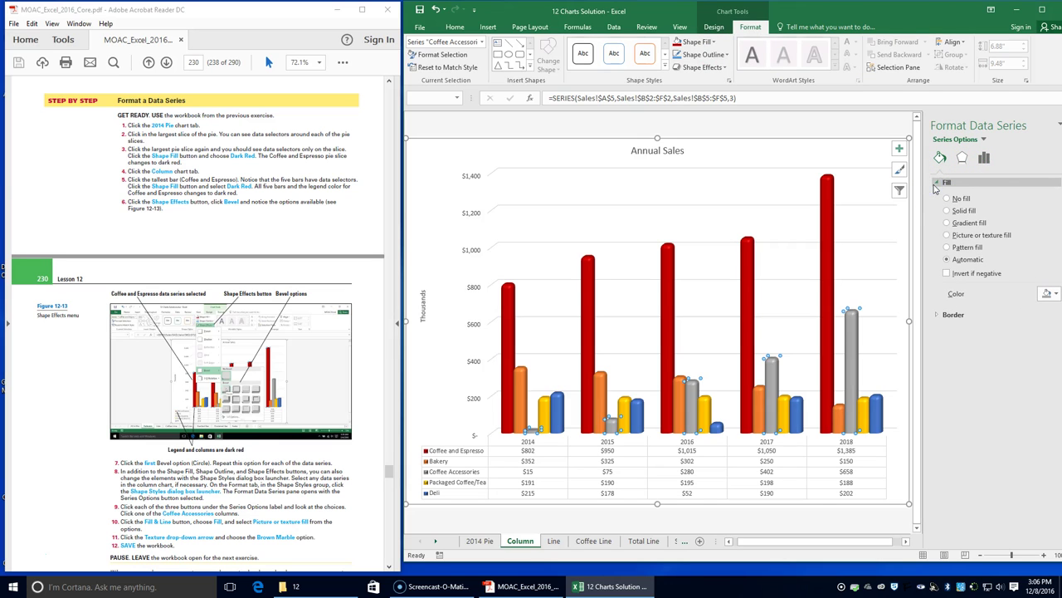
click(936, 183)
click(940, 159)
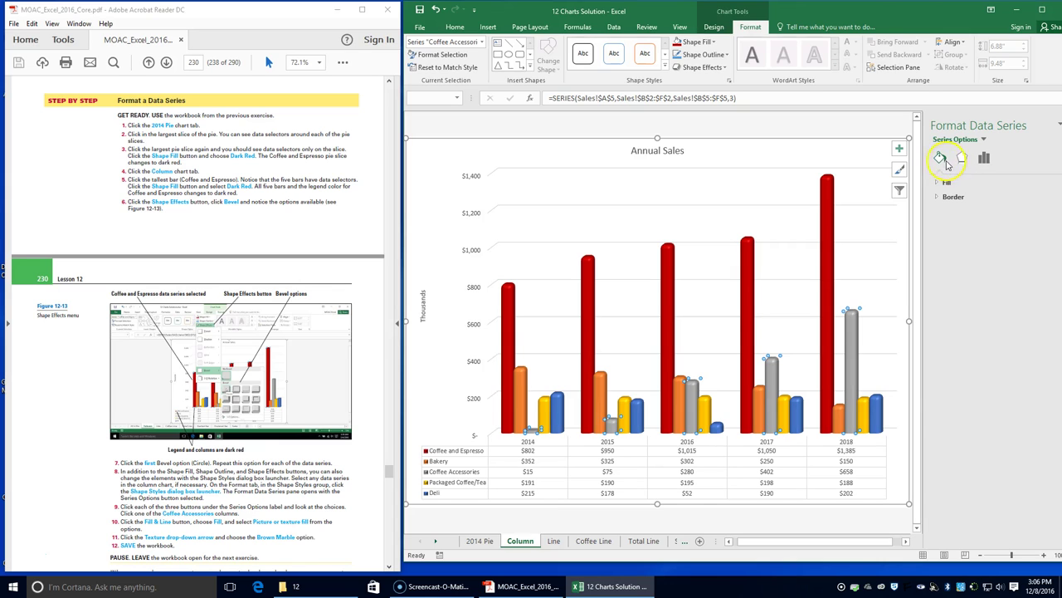
click(940, 166)
click(938, 184)
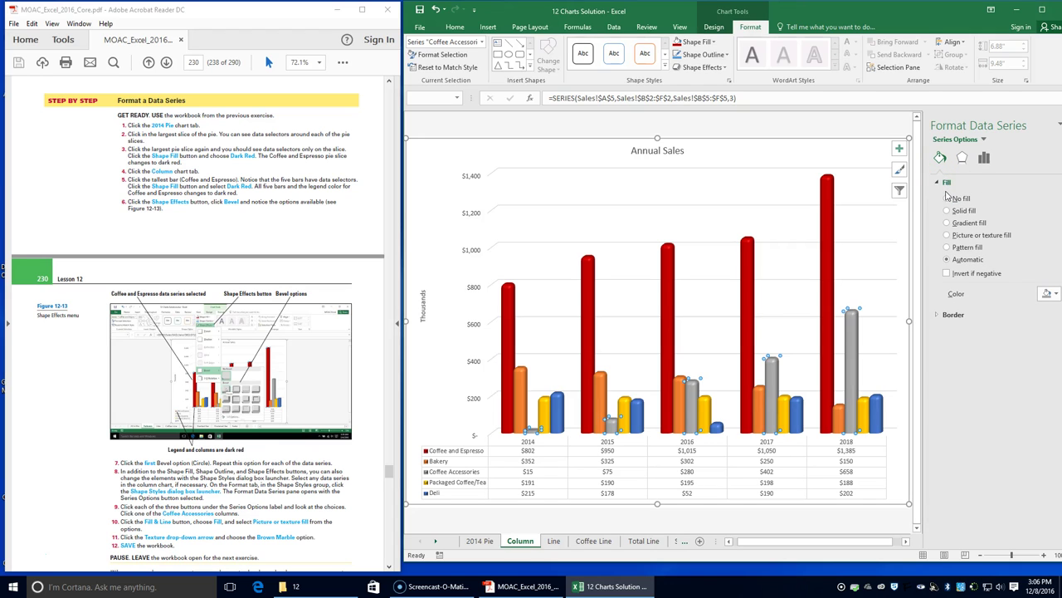
click(949, 237)
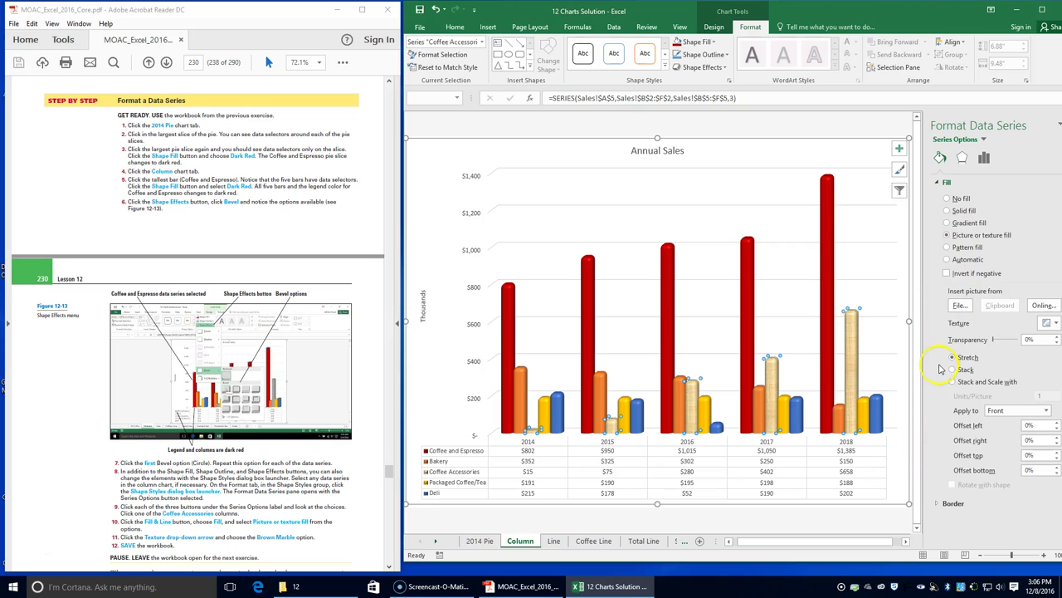
click(1050, 322)
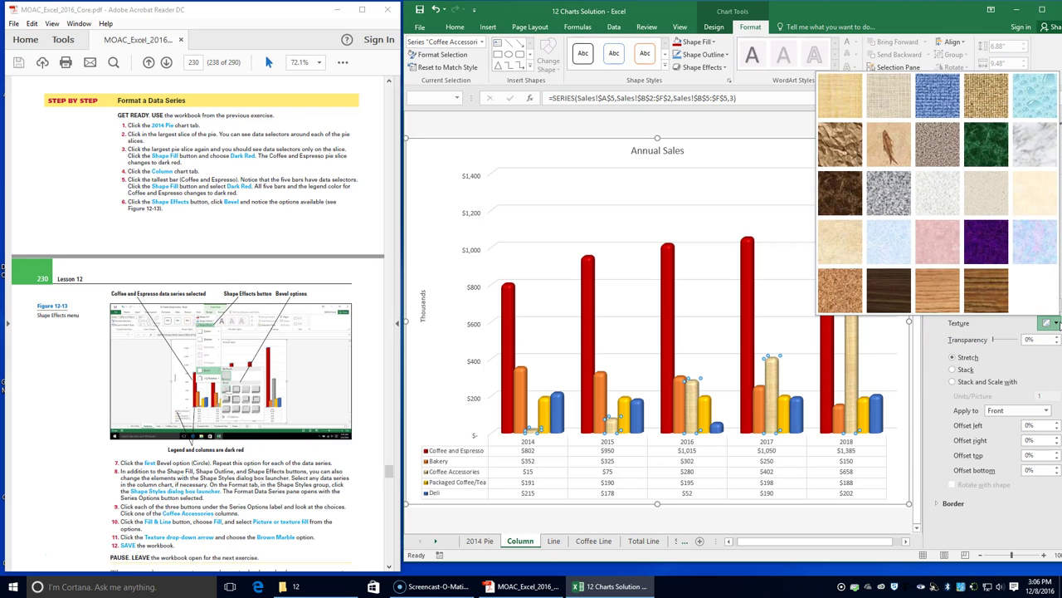
Fill the Coffee Accessories columns with the Brown Marble texture.
click(845, 190)
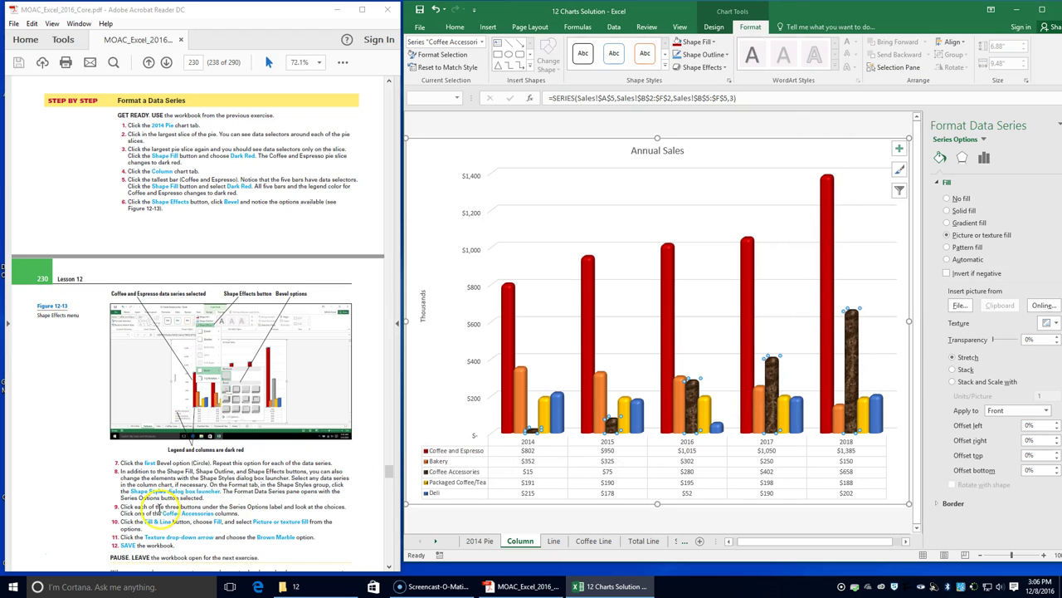
scroll(153, 504, down, 1)
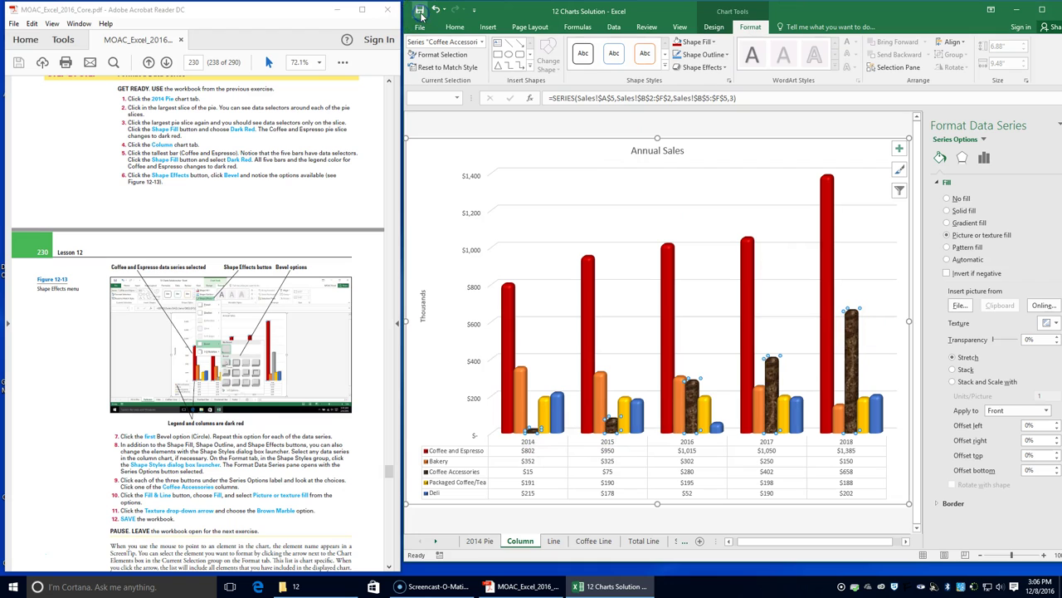
Open the Line chart sheet and select its Chart Area as the element to format.
scroll(263, 455, down, 3)
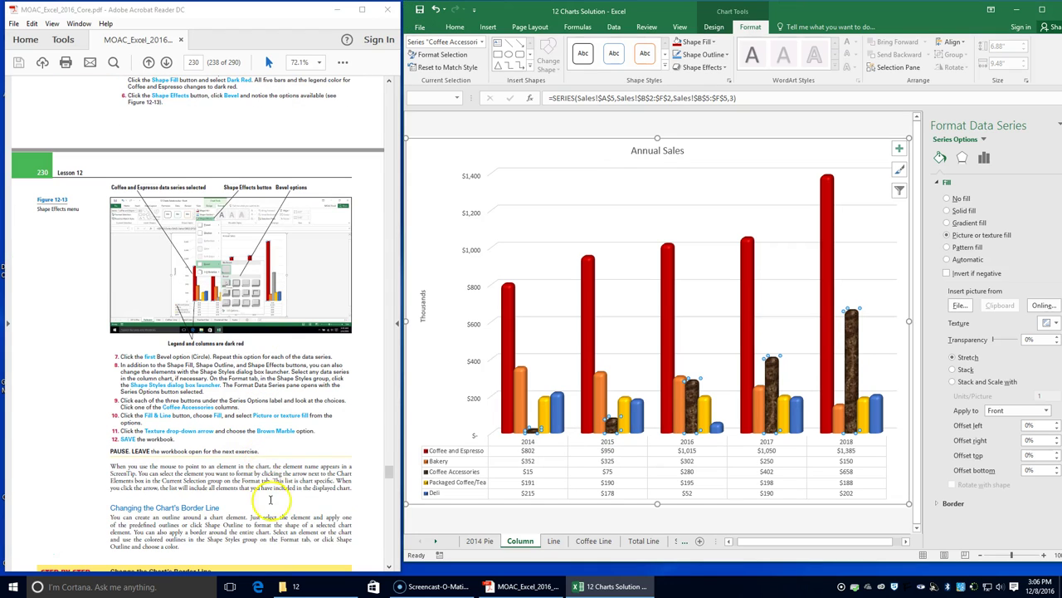
scroll(270, 499, down, 3)
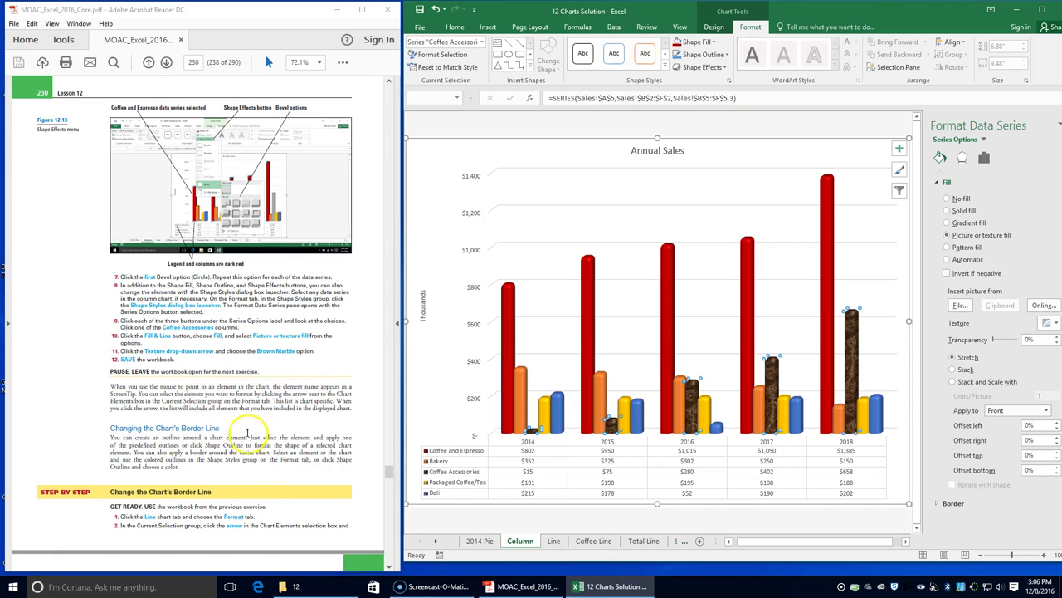
scroll(228, 458, down, 4)
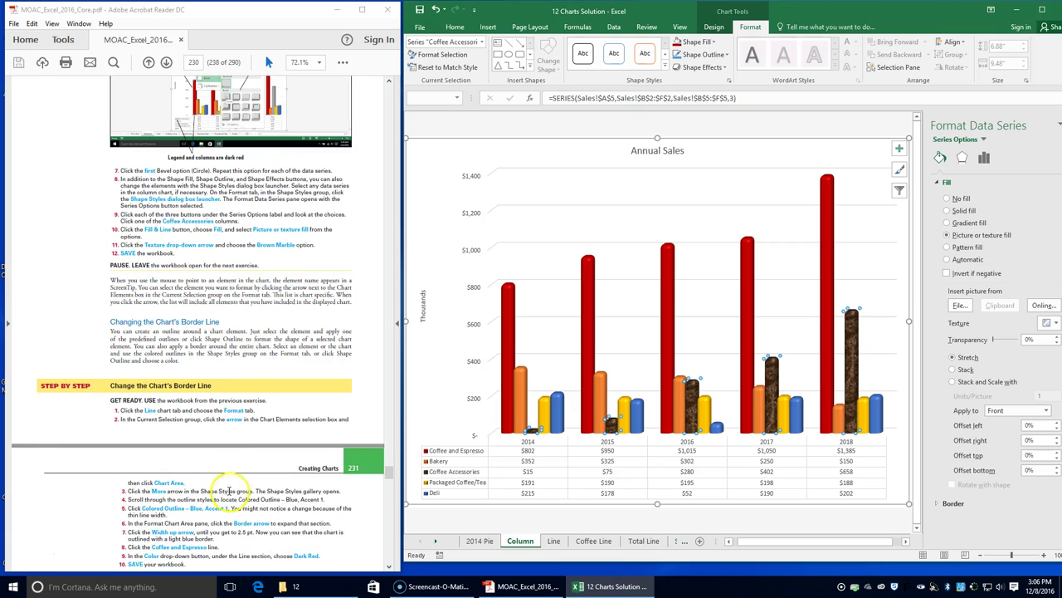
click(552, 541)
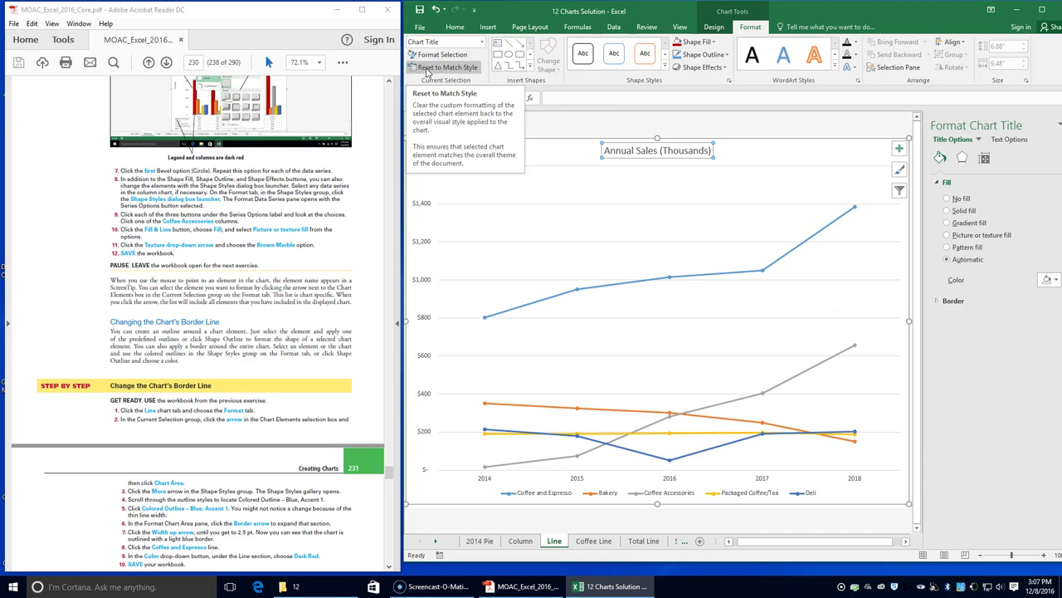
click(444, 50)
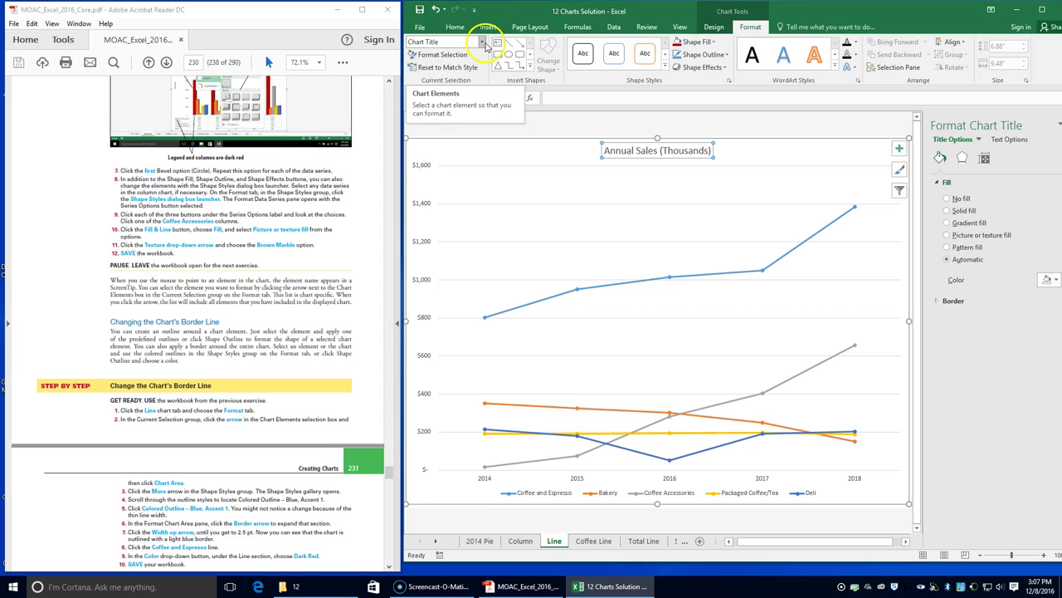
click(482, 42)
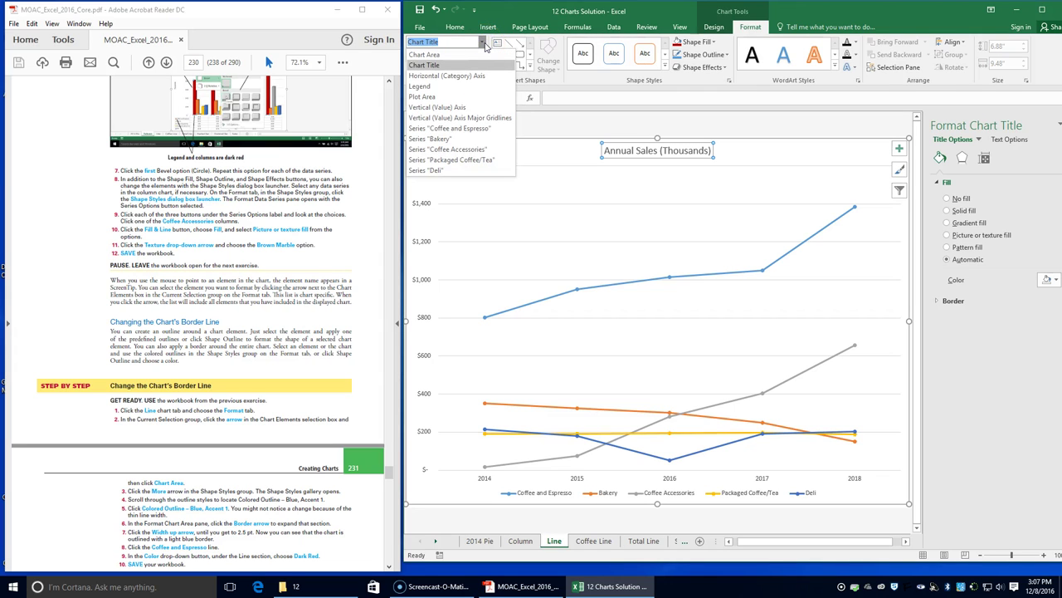
click(479, 54)
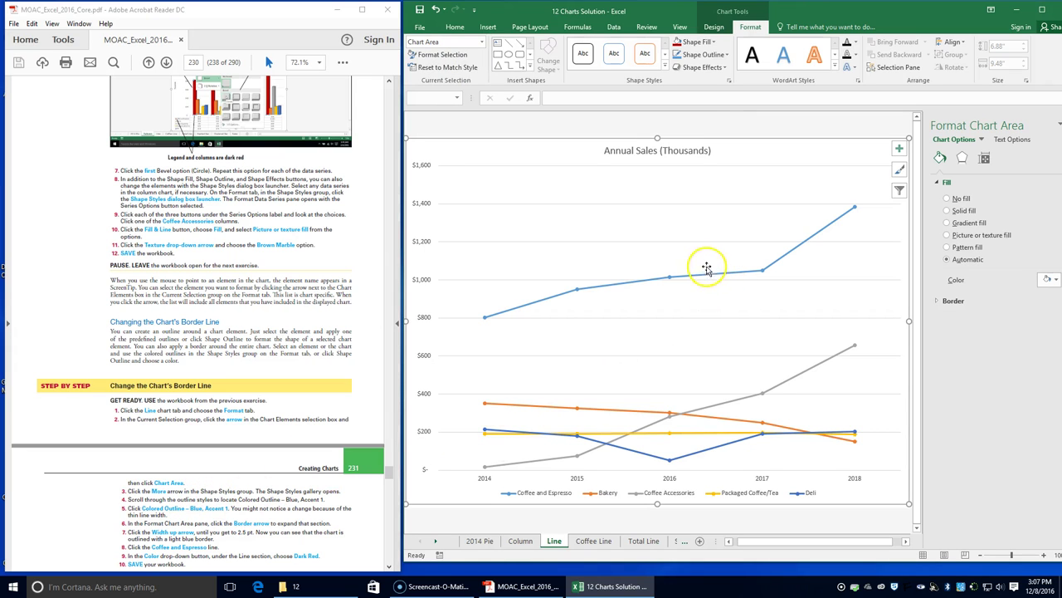
Apply the Colored Outline - Blue, Accent 1 shape style to the line chart's Chart Area.
click(666, 66)
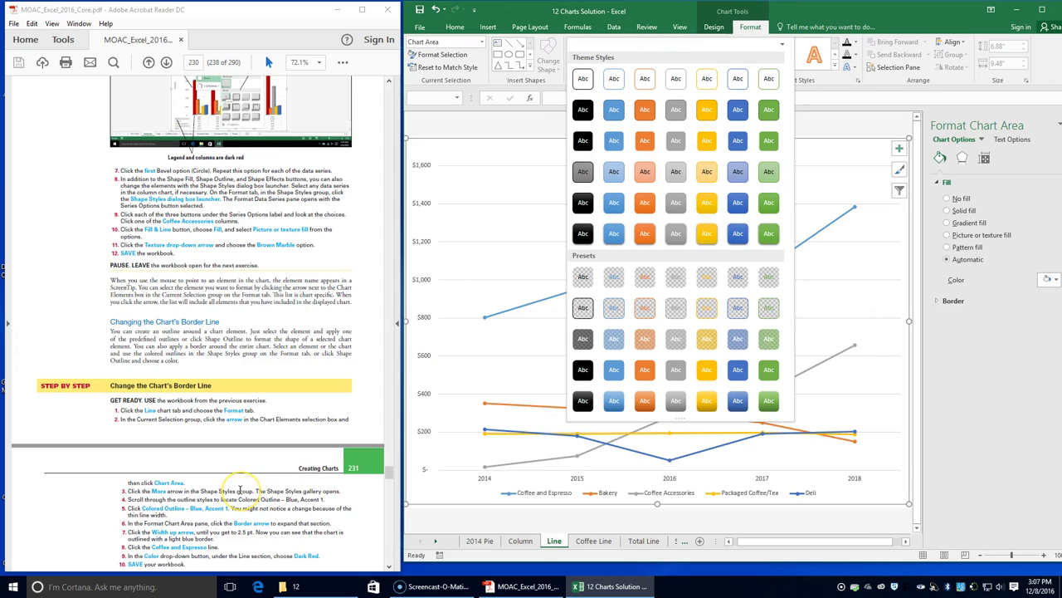
scroll(240, 489, down, 1)
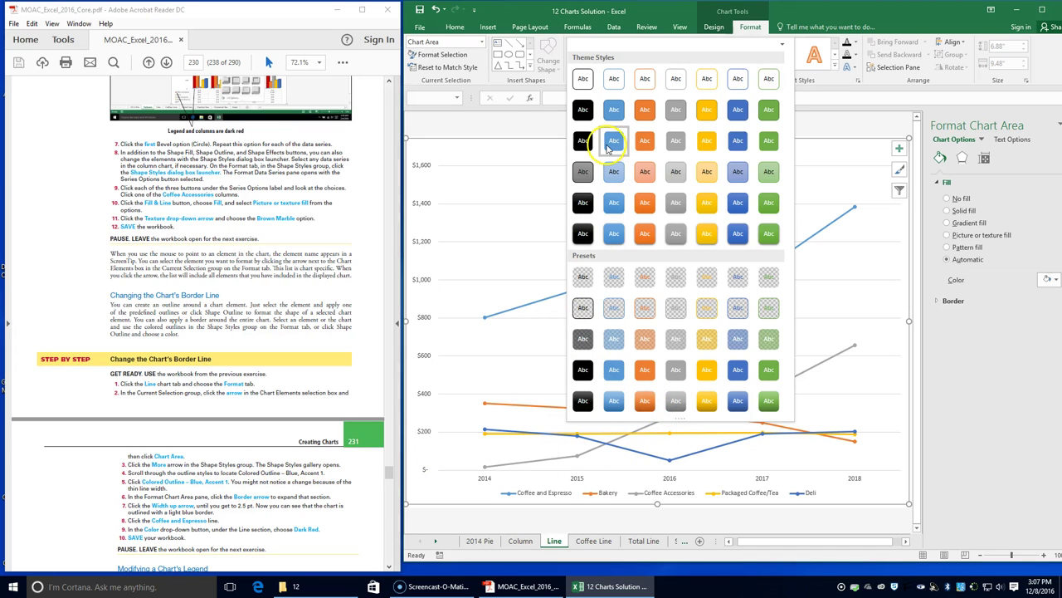
click(606, 371)
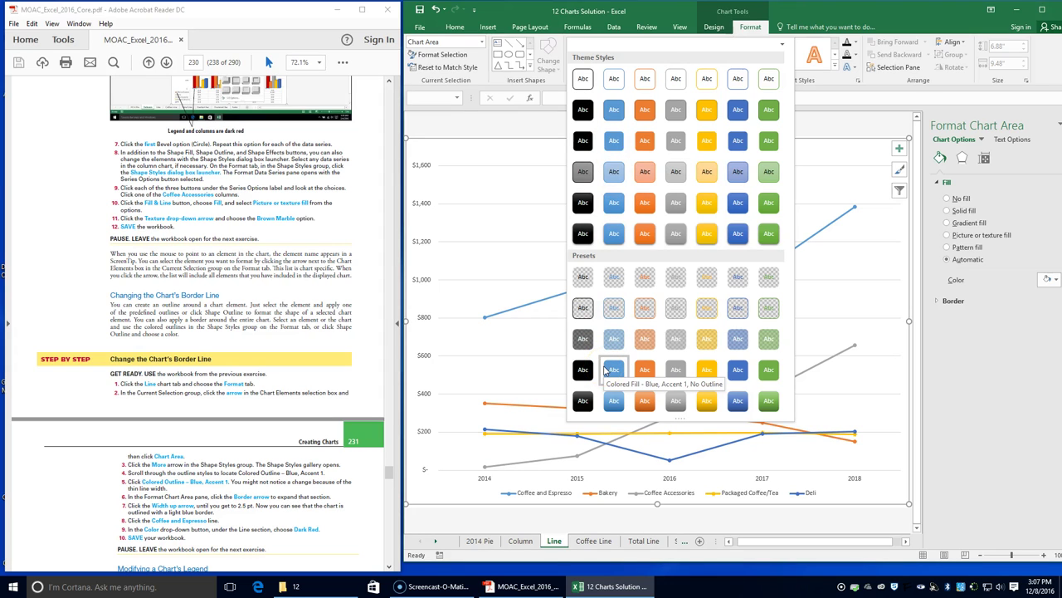
click(735, 310)
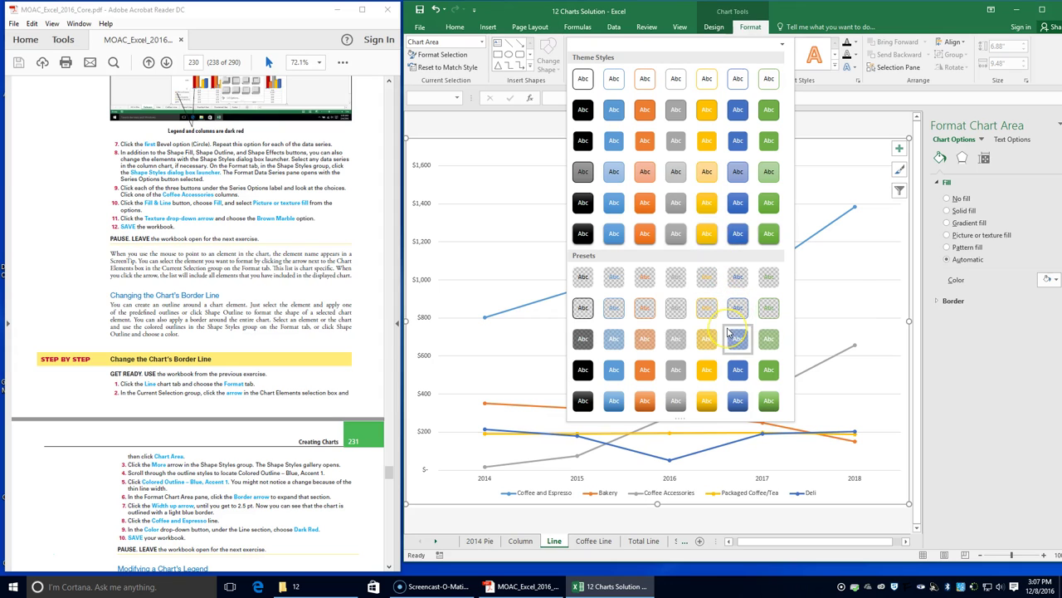
click(584, 308)
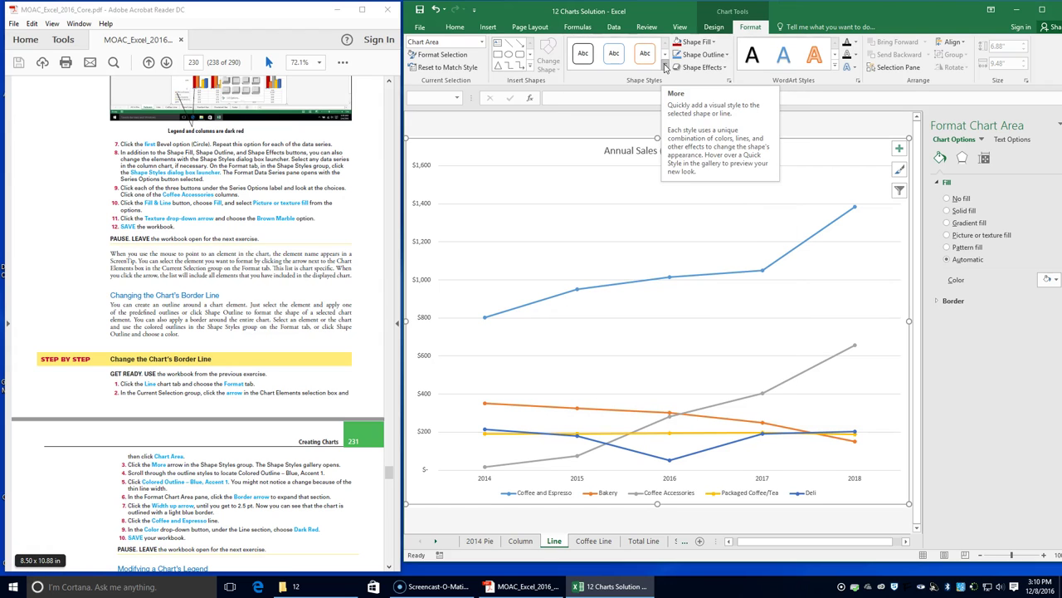
click(665, 66)
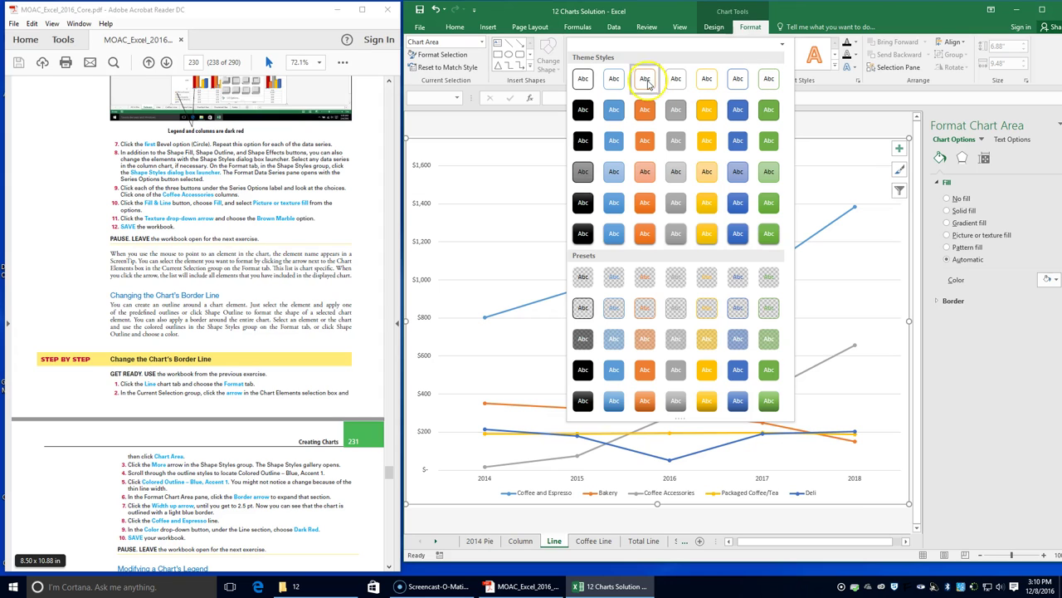
click(621, 83)
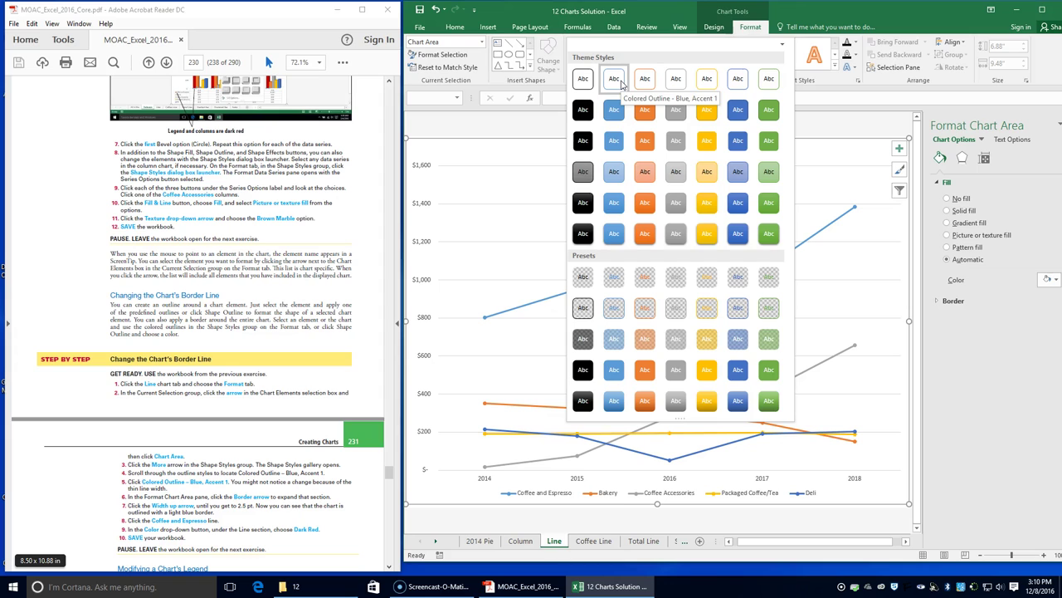
click(620, 83)
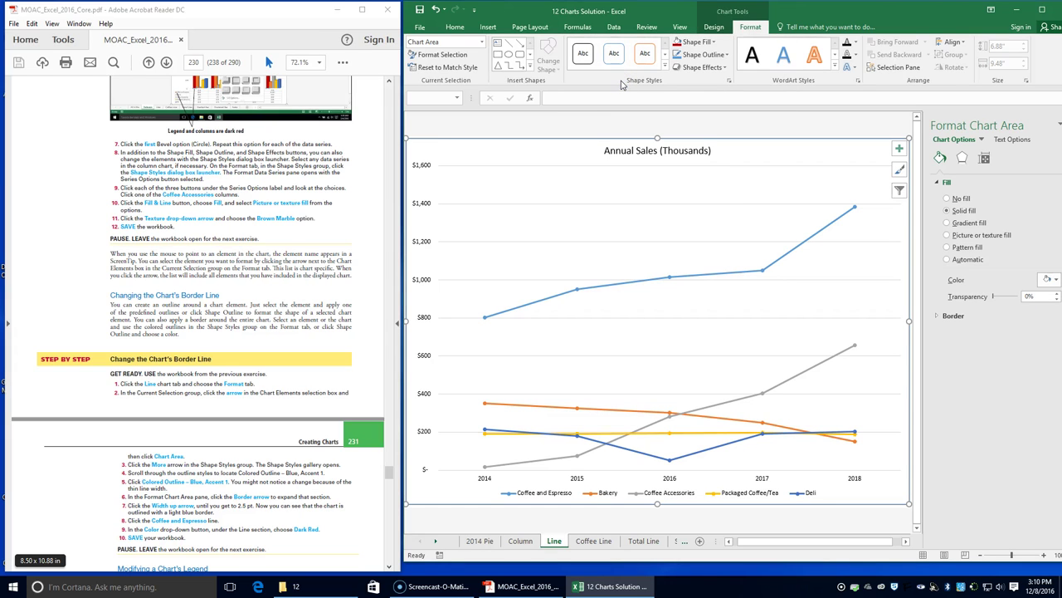
Expand the Chart Area's border settings and set the border width to 2.5 pt.
click(235, 470)
scroll(235, 470, down, 1)
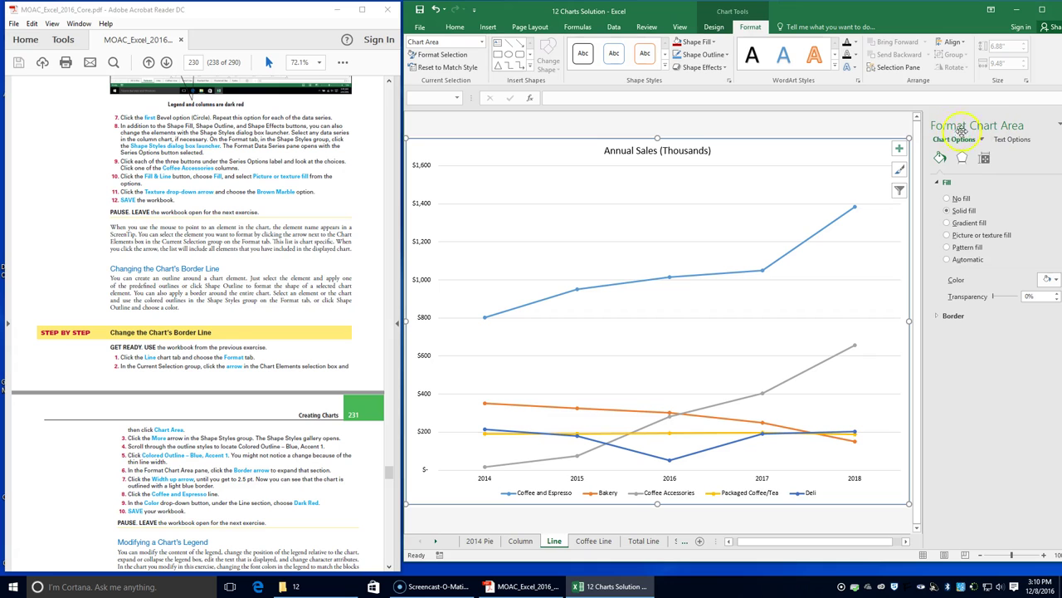
click(935, 316)
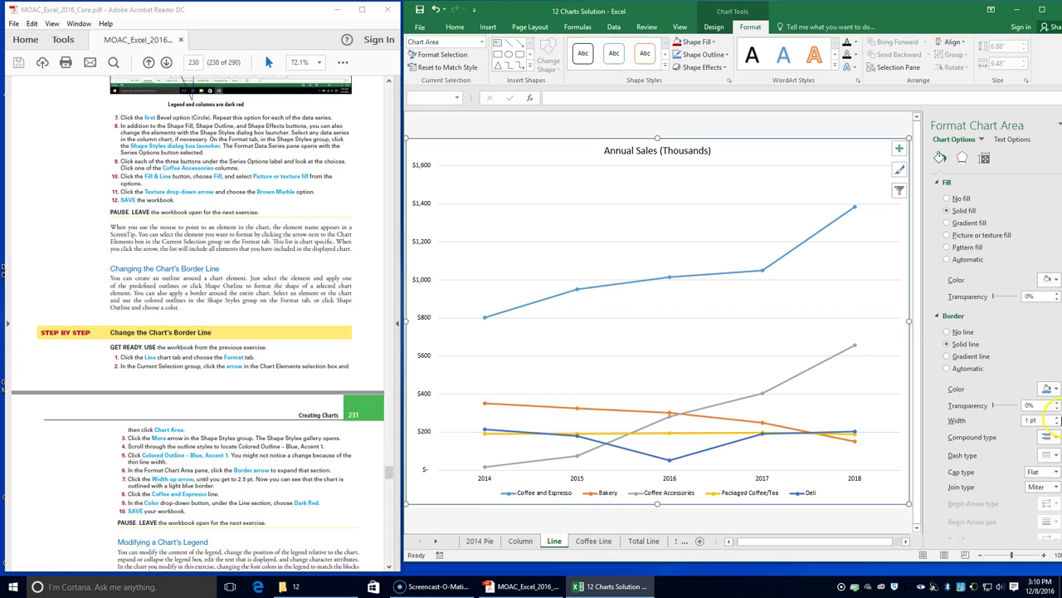
click(1056, 418)
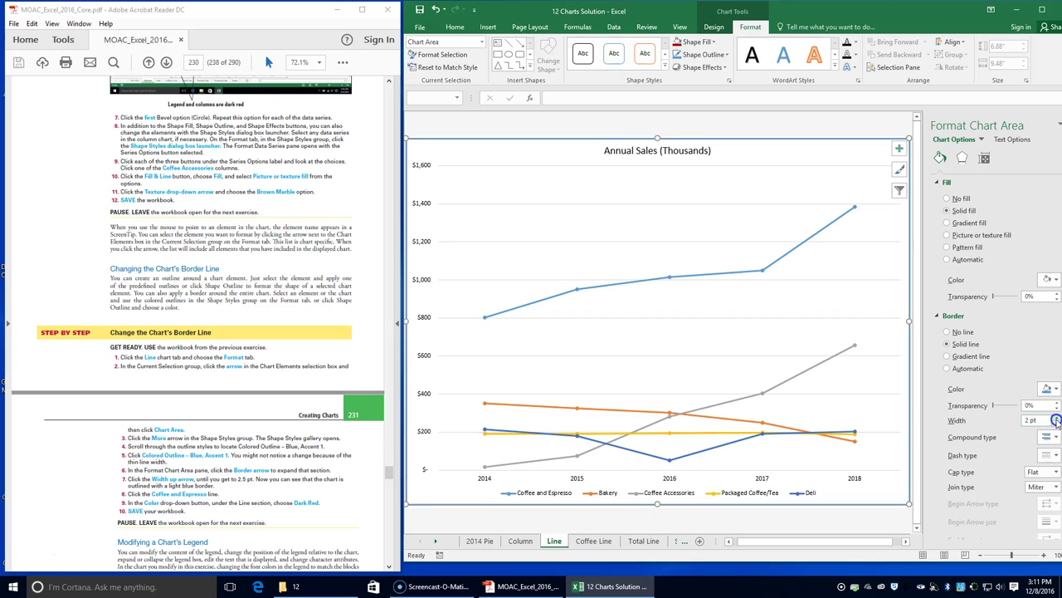
click(1056, 417)
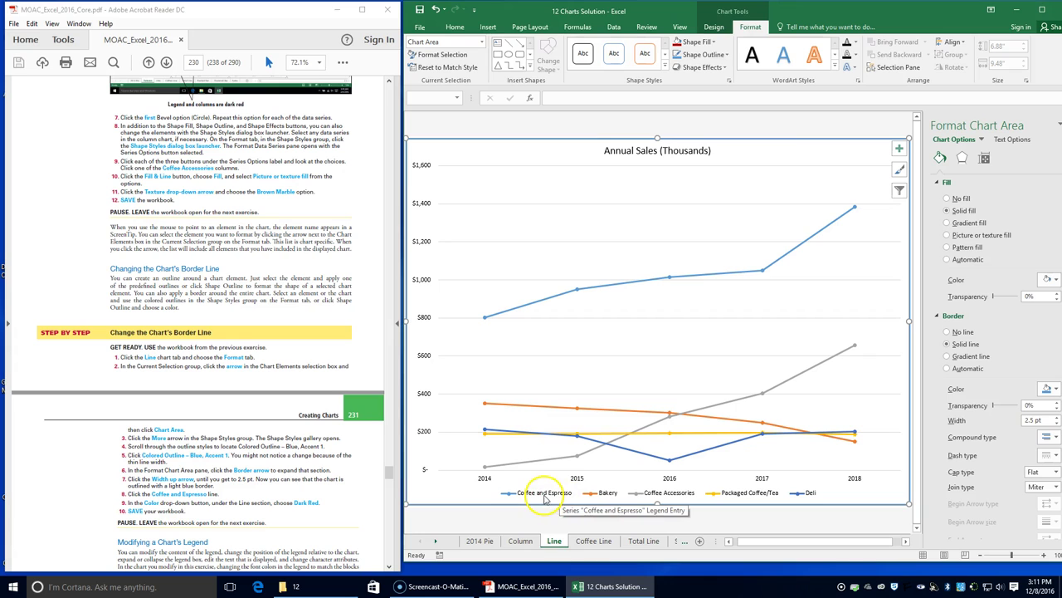
Change the Coffee and Espresso line color to Dark Red and save the workbook.
click(602, 286)
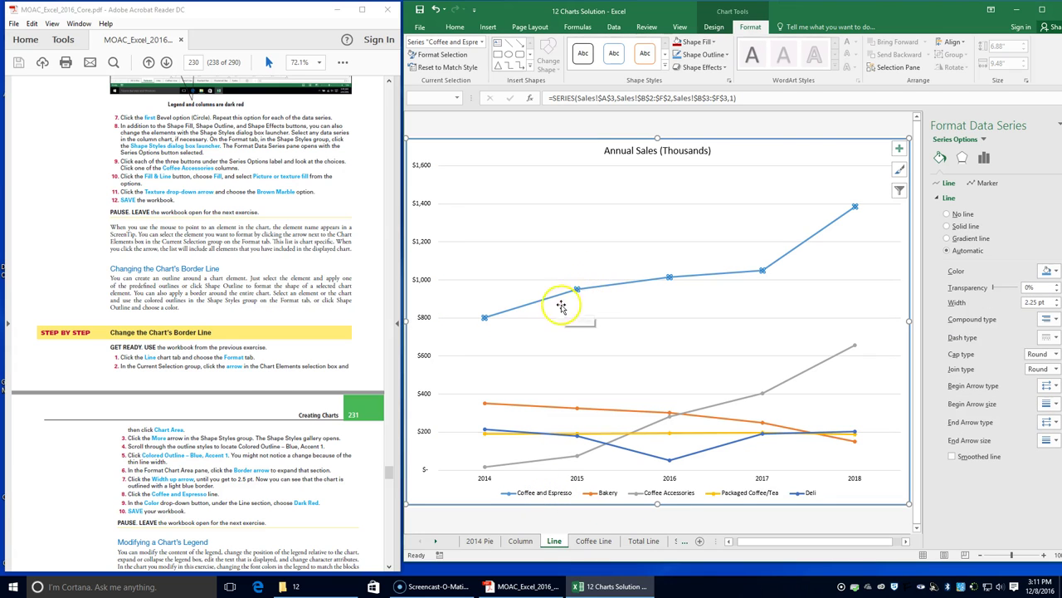
click(1057, 272)
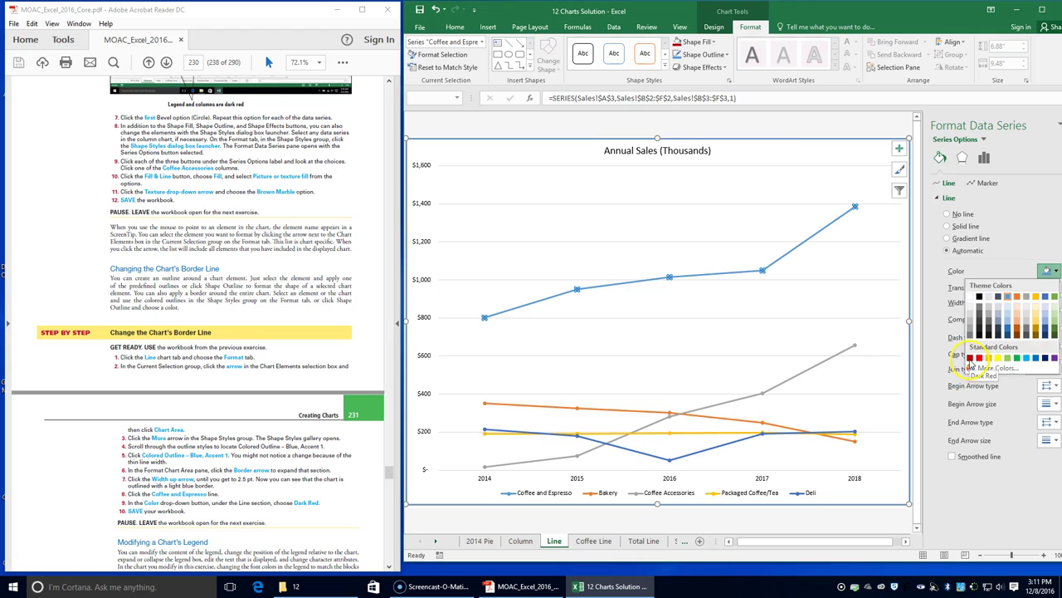
click(970, 358)
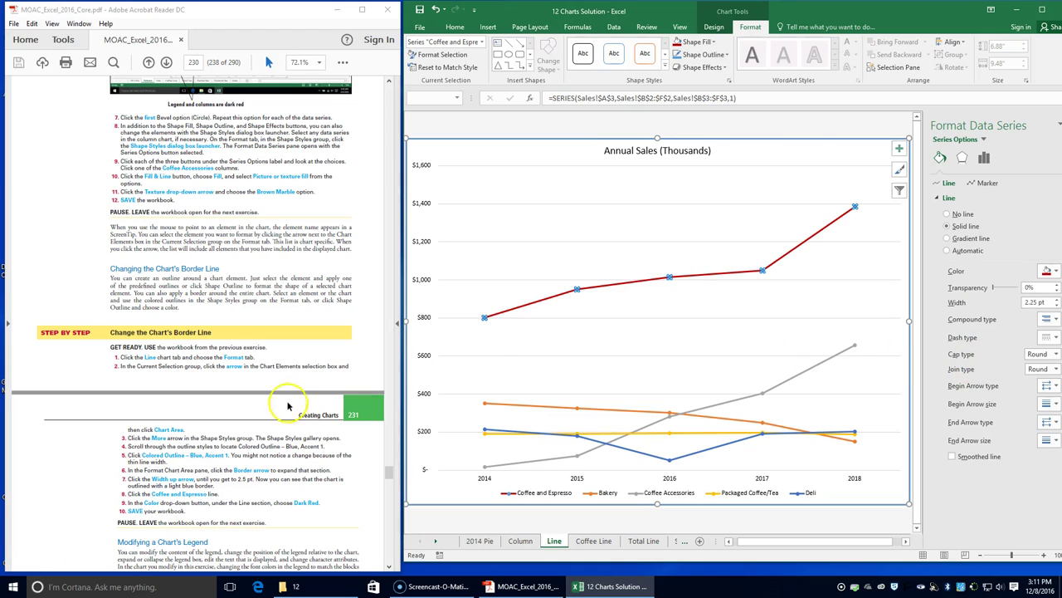
click(419, 8)
Reselect the Chart Area of the line chart through the Chart Elements selection.
scroll(115, 374, down, 1)
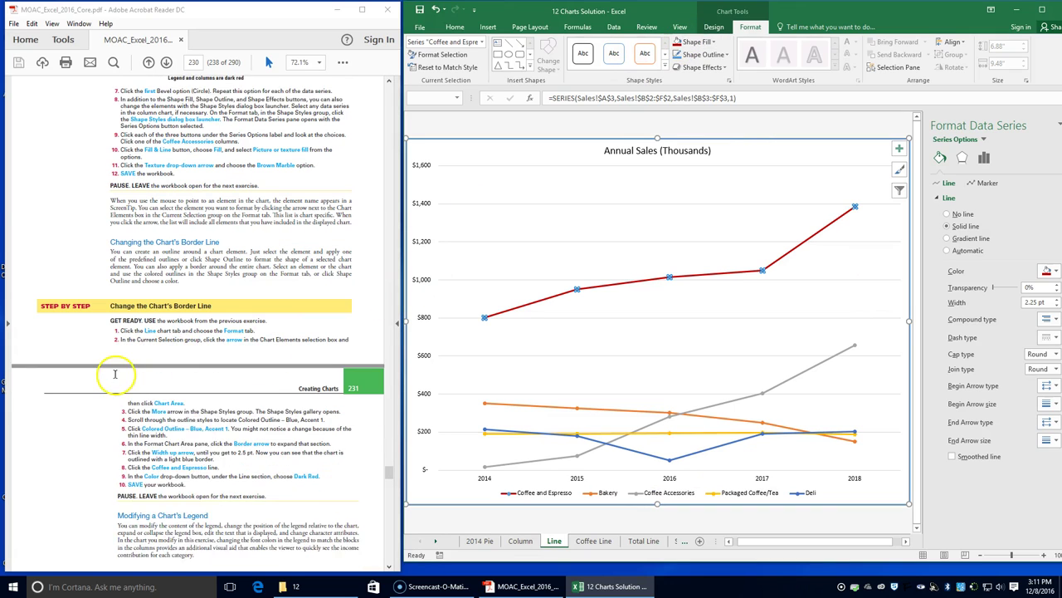
scroll(115, 374, down, 1)
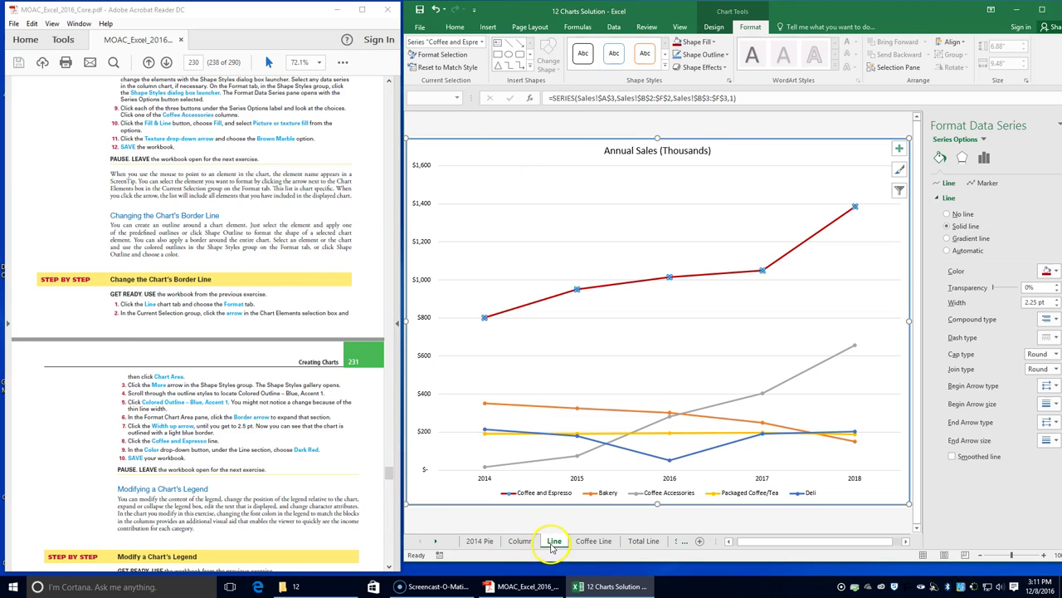
click(752, 27)
click(504, 112)
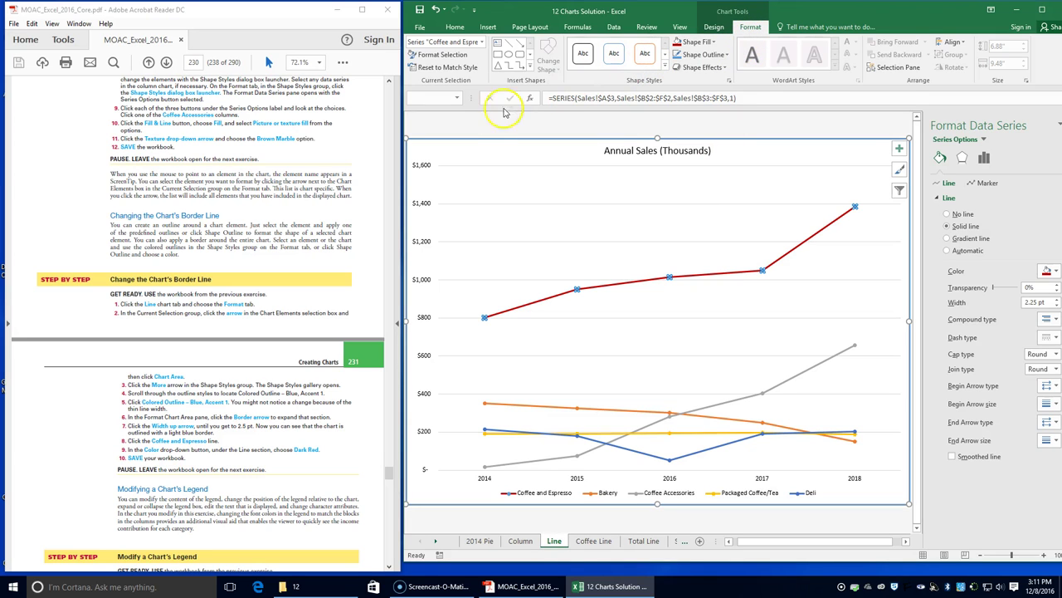
click(481, 41)
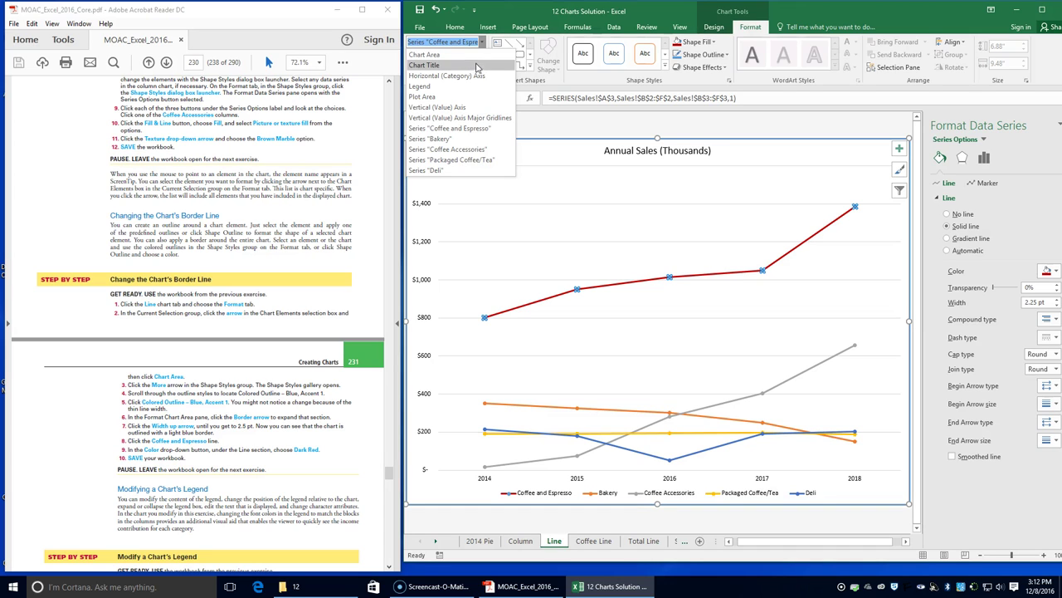
click(482, 41)
click(483, 42)
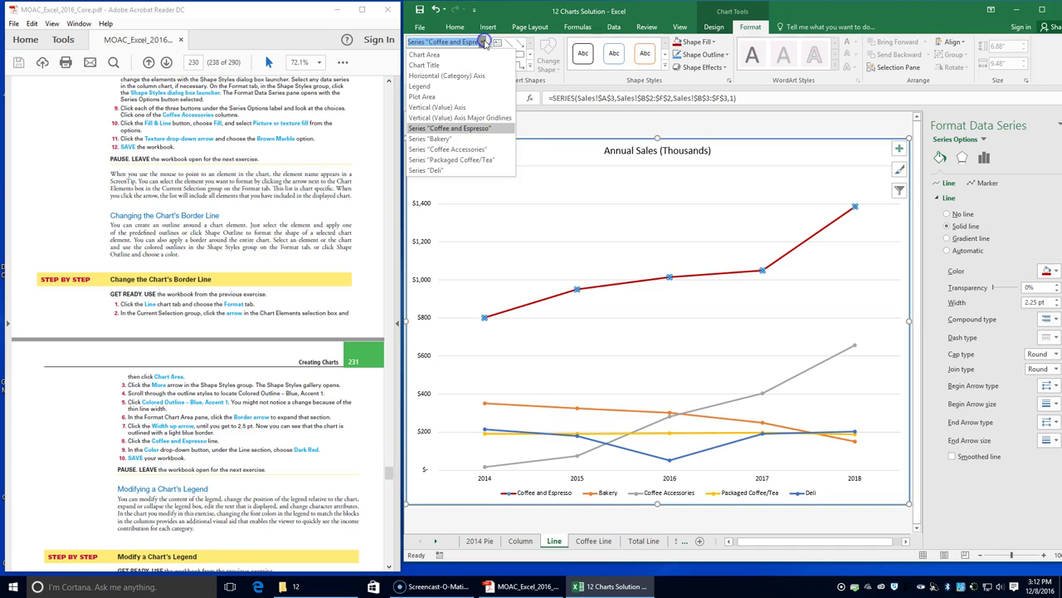
click(453, 55)
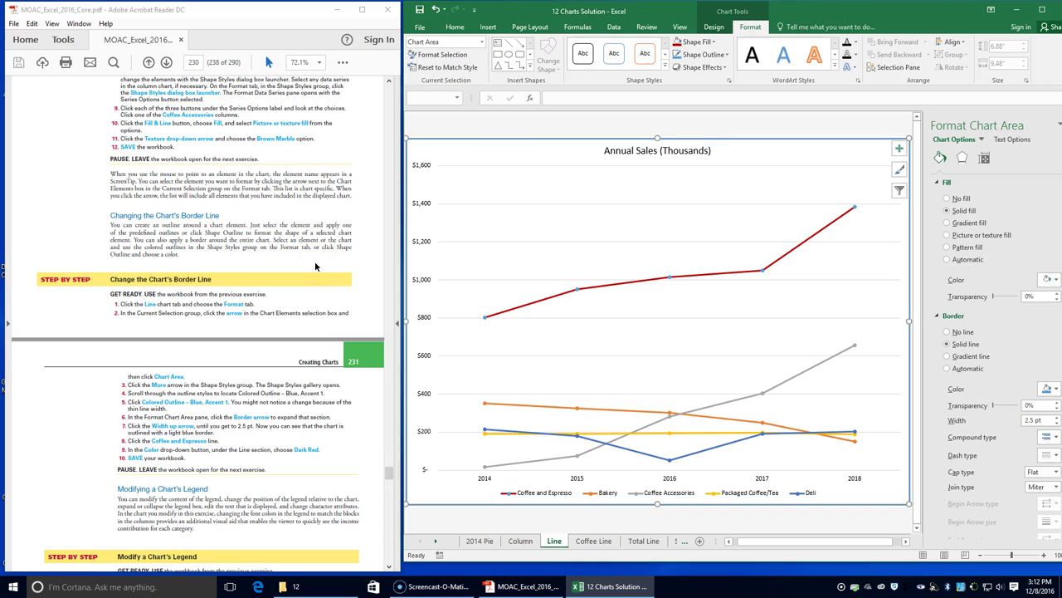
Read on to the textbook's Modify a Chart's Legend exercise and select the Legend element of the line chart.
scroll(314, 266, down, 1)
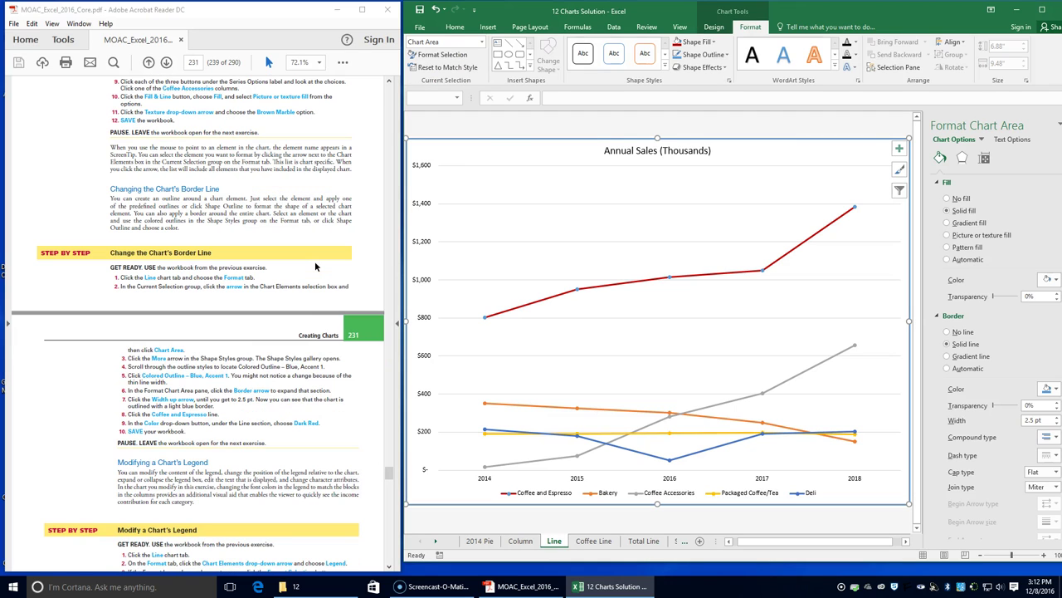
scroll(315, 266, down, 3)
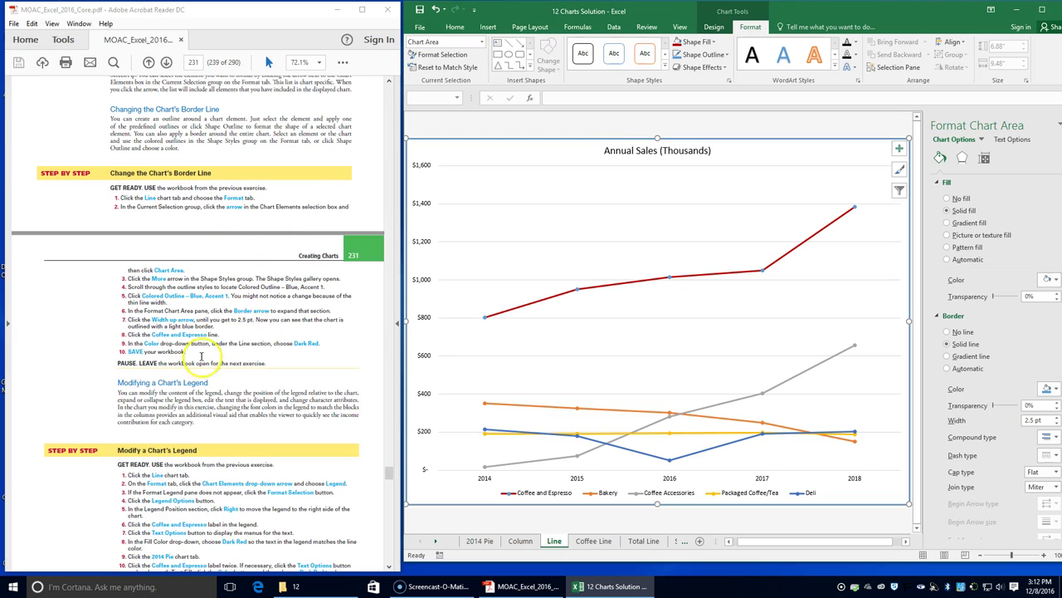
scroll(73, 506, down, 8)
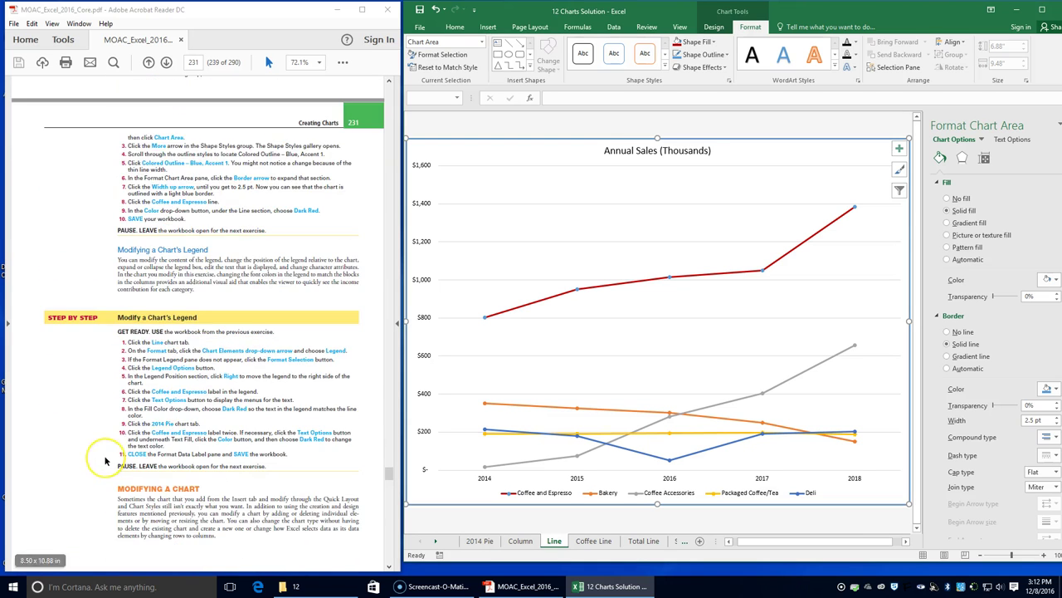
scroll(106, 462, down, 3)
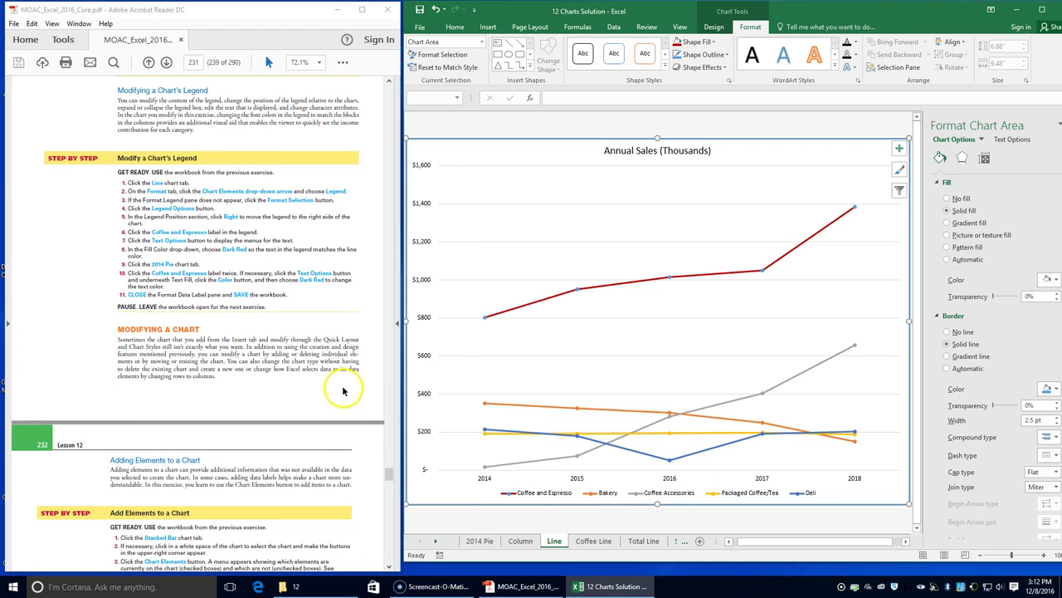
click(560, 541)
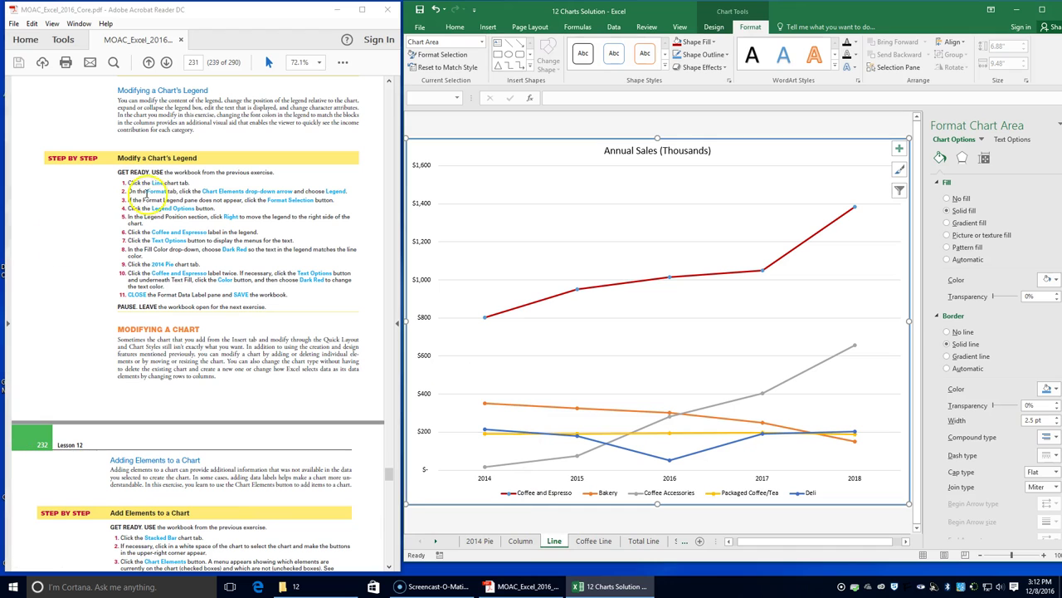
click(745, 27)
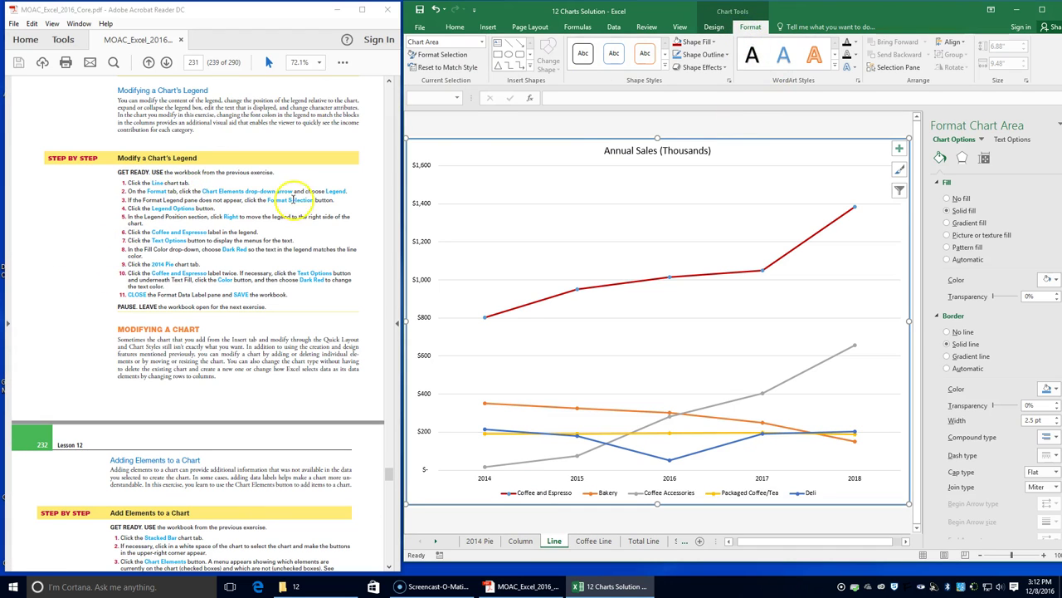
click(481, 41)
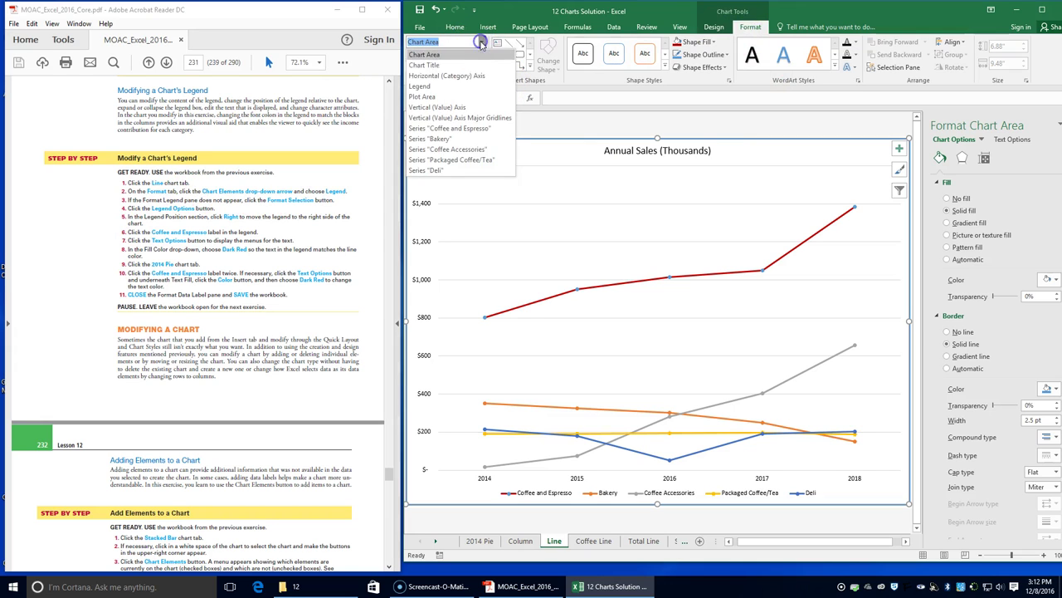
click(469, 86)
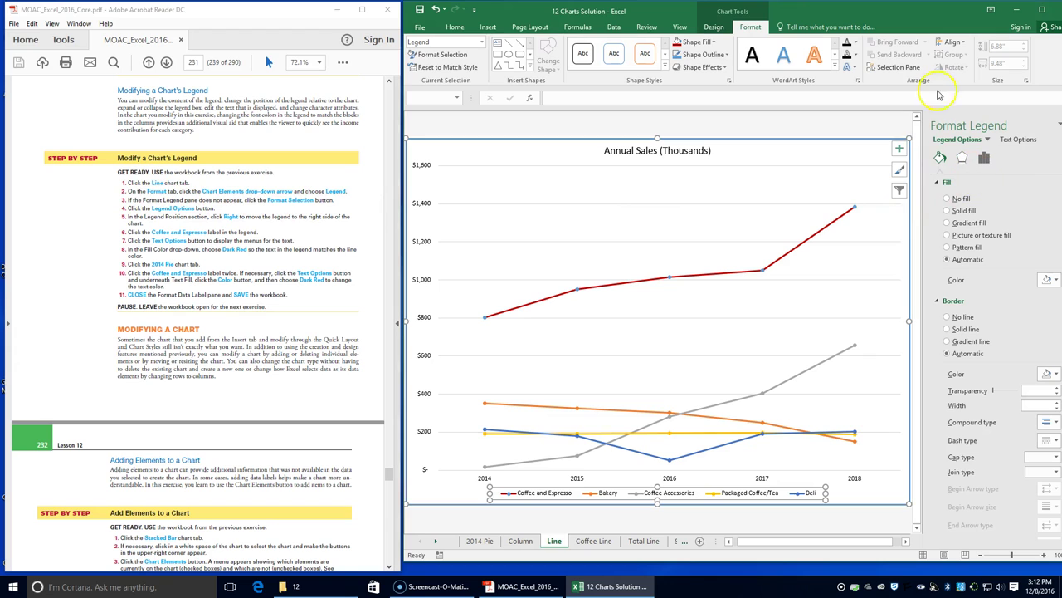
click(944, 166)
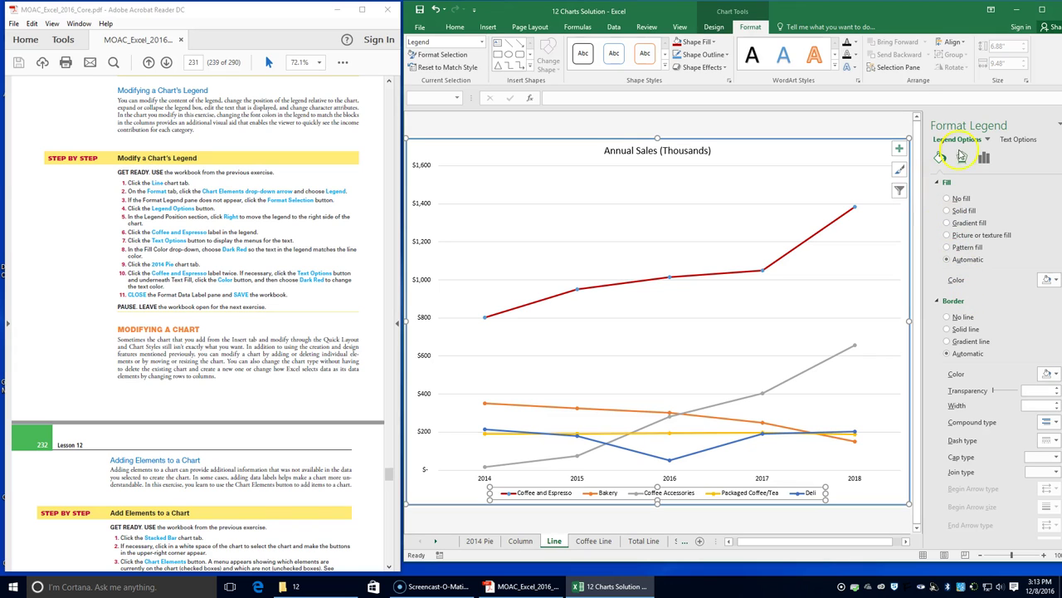
click(988, 140)
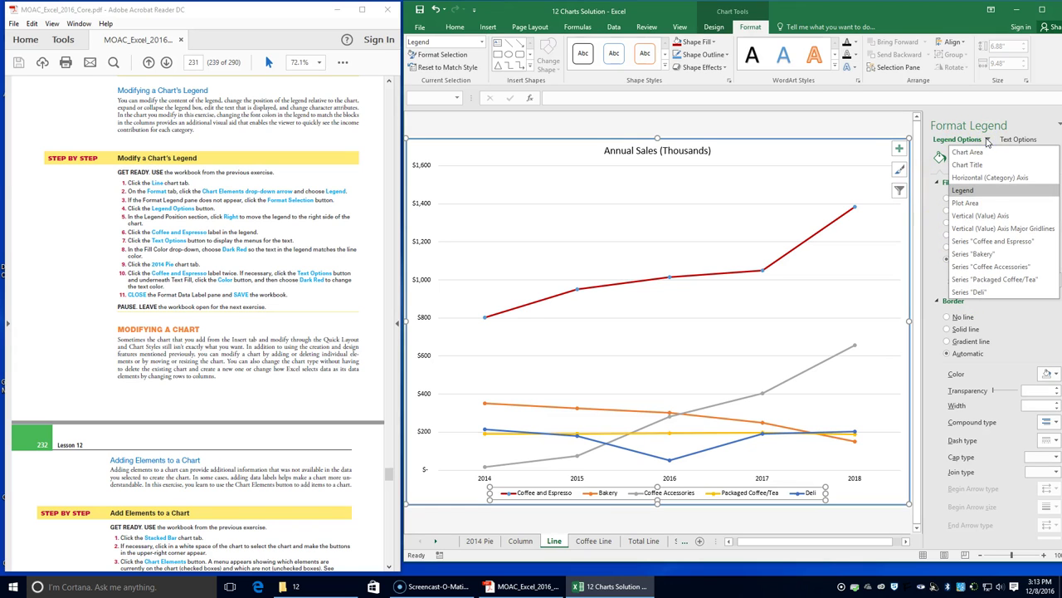
click(965, 190)
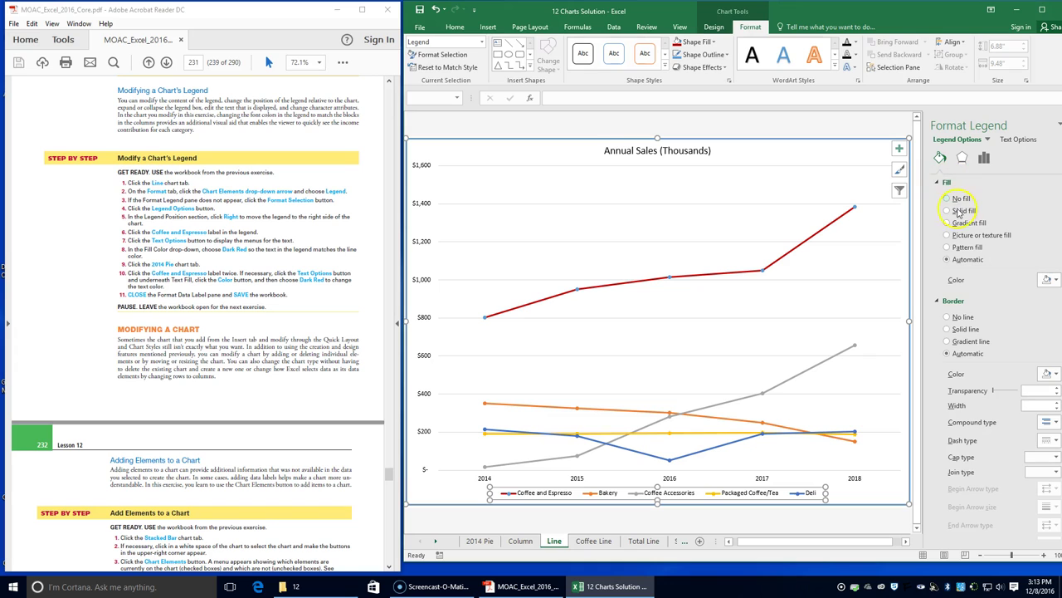
scroll(979, 316, down, 1)
scroll(981, 375, up, 1)
scroll(982, 375, down, 1)
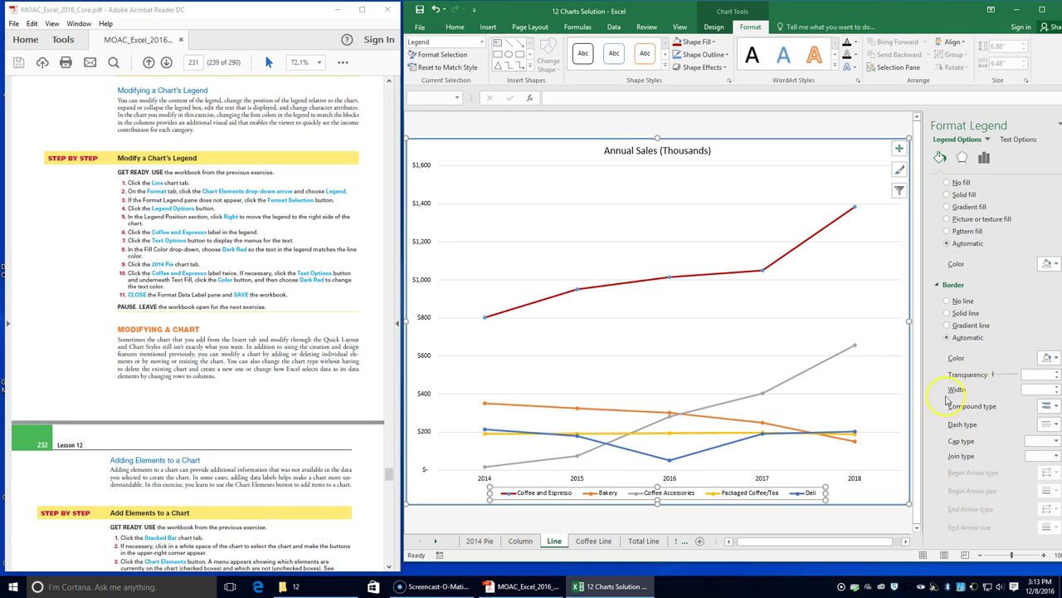
scroll(948, 399, up, 1)
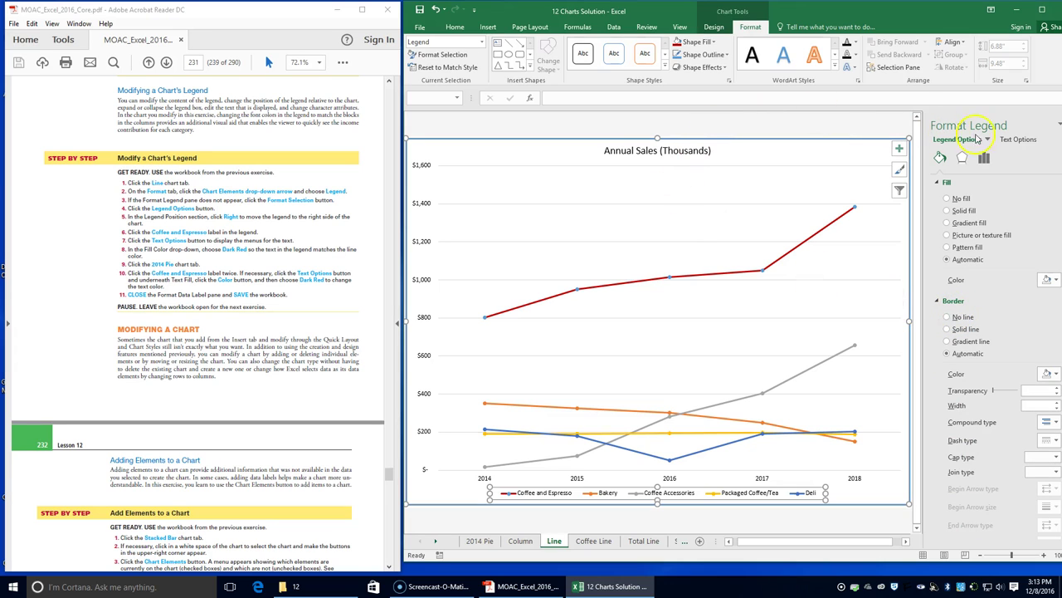
Set the line chart's legend position to Right.
click(1034, 142)
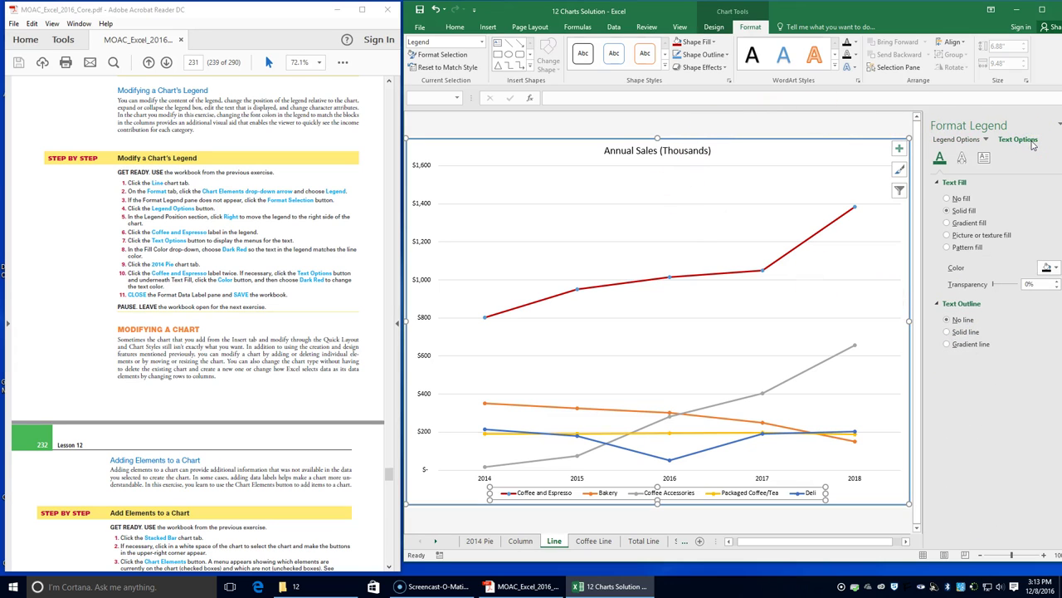
click(965, 142)
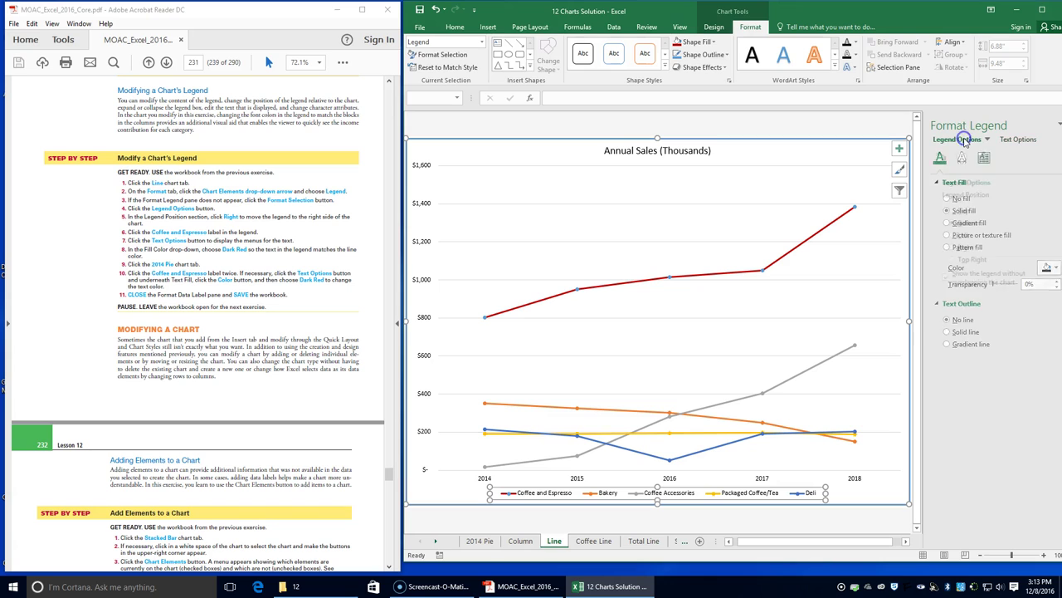
click(988, 137)
click(988, 137)
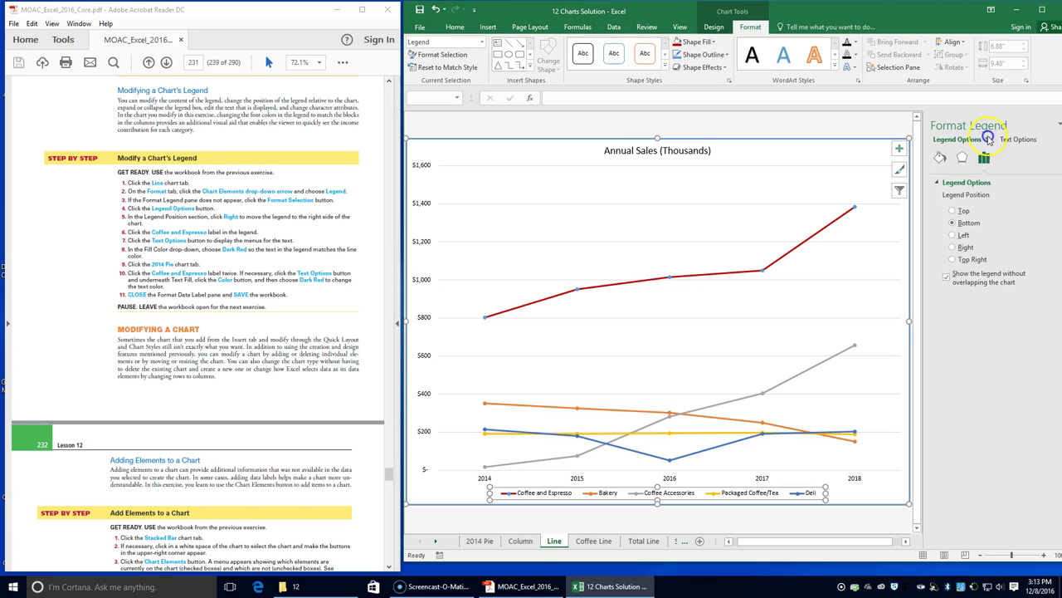
click(941, 159)
click(984, 157)
click(956, 247)
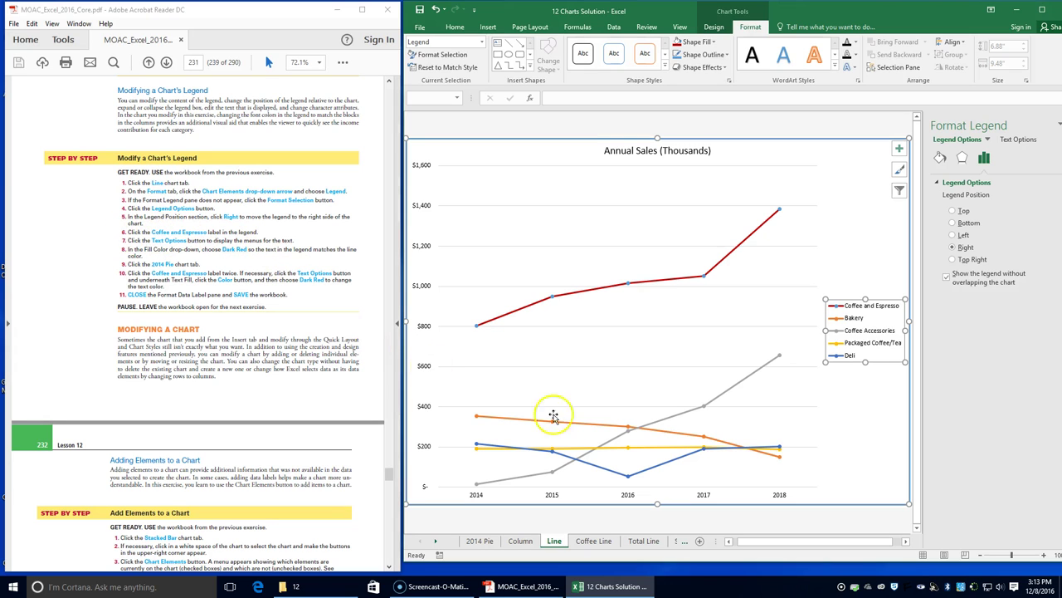
Change the text fill of the Coffee and Espresso legend entry in the line chart to Dark Red.
click(866, 331)
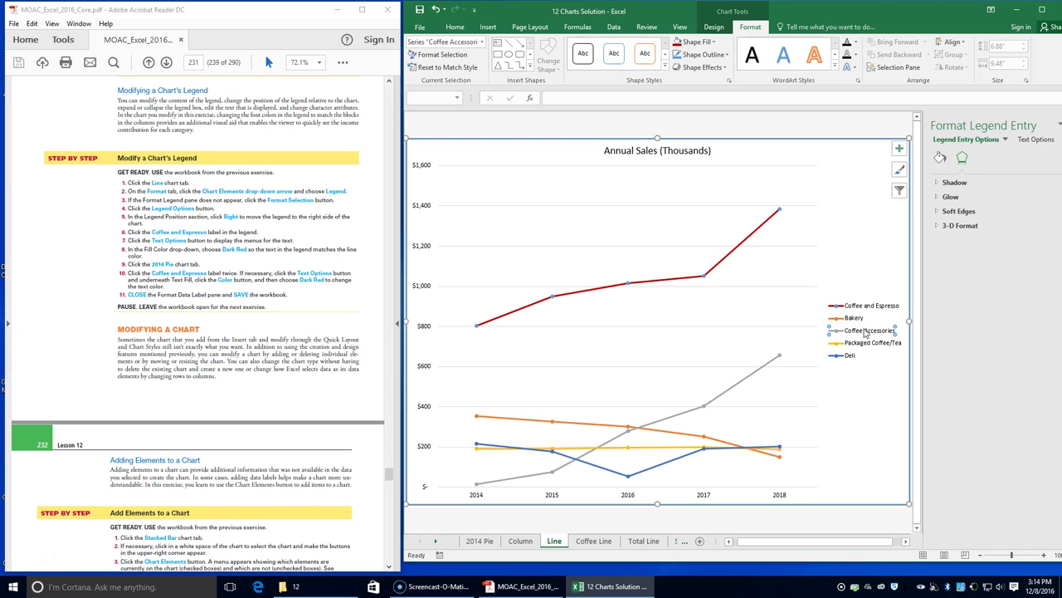
click(1036, 139)
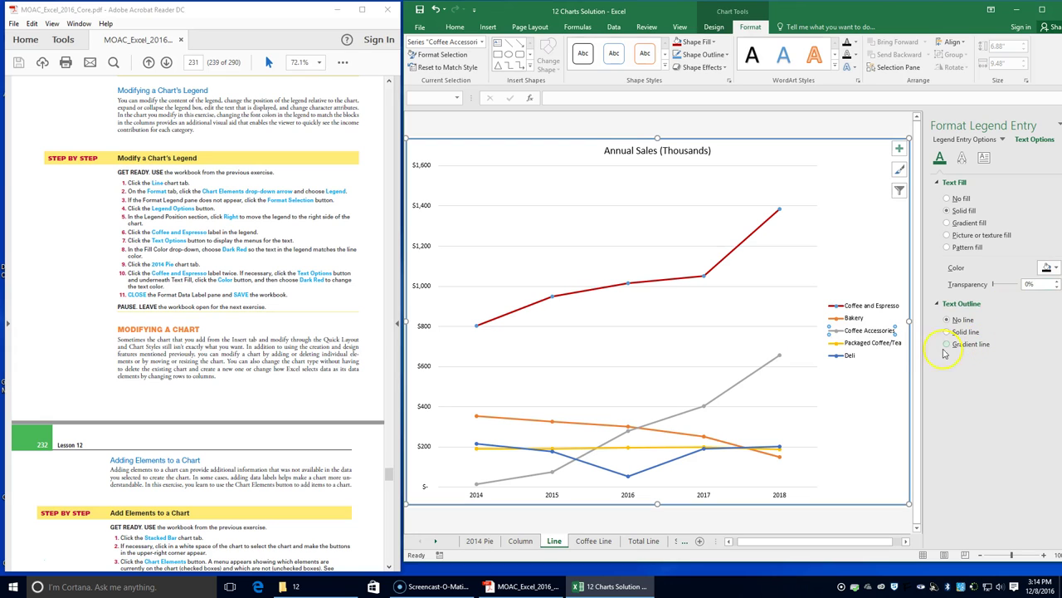
click(870, 306)
click(1055, 268)
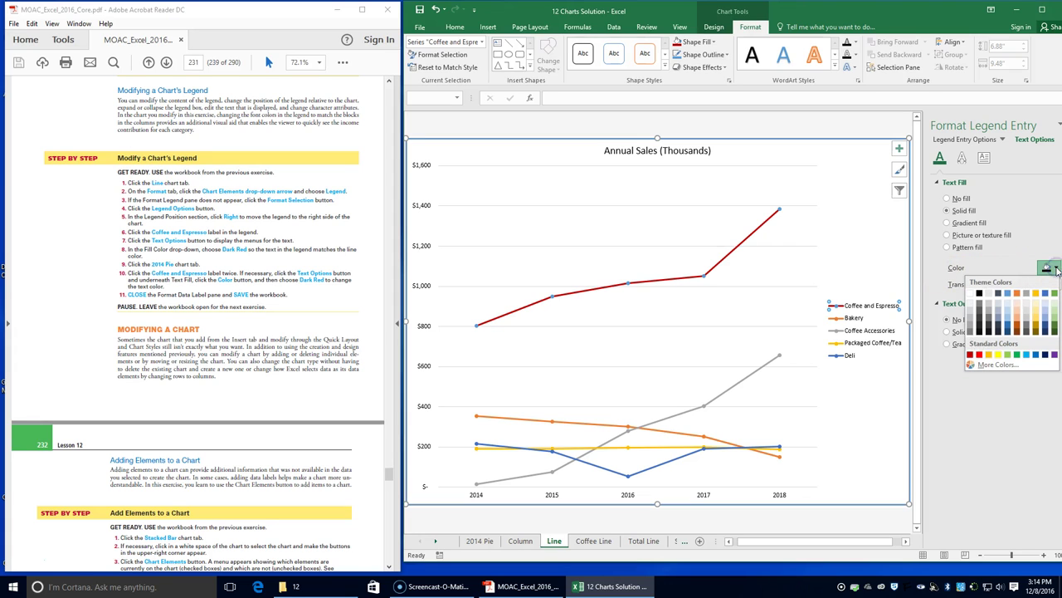
click(970, 355)
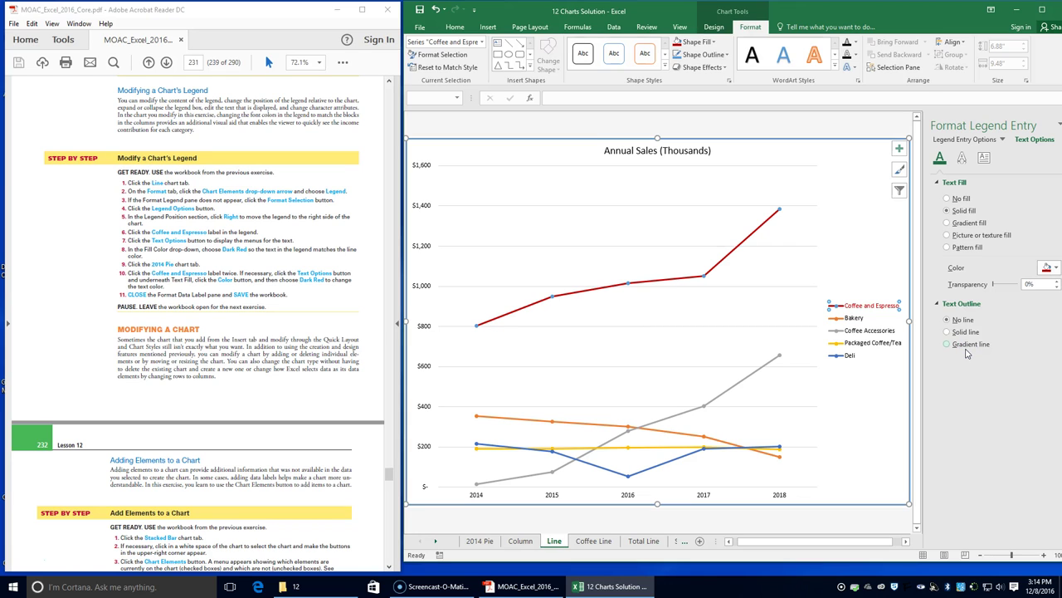
click(641, 150)
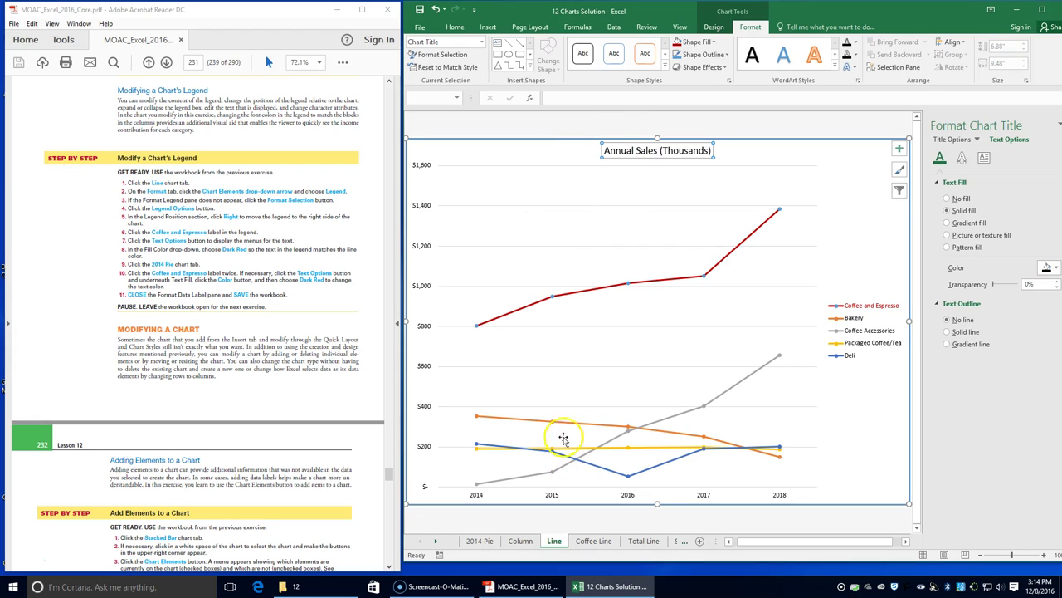
Color only the Coffee and Espresso data label's text Dark Red on the 2014 Pie chart, close the formatting pane and save the workbook.
click(480, 541)
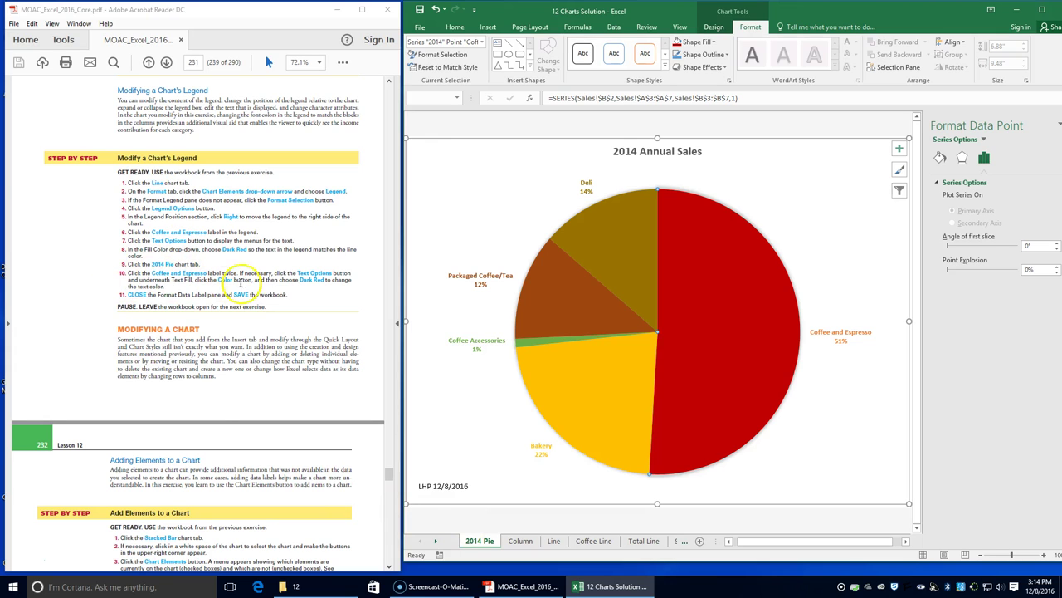
click(841, 335)
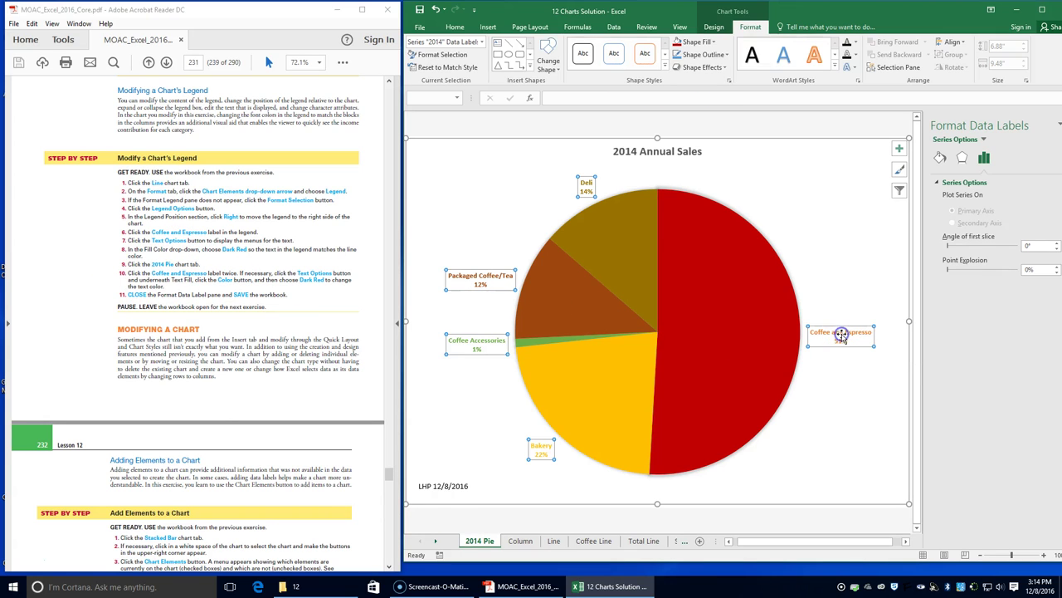
click(841, 335)
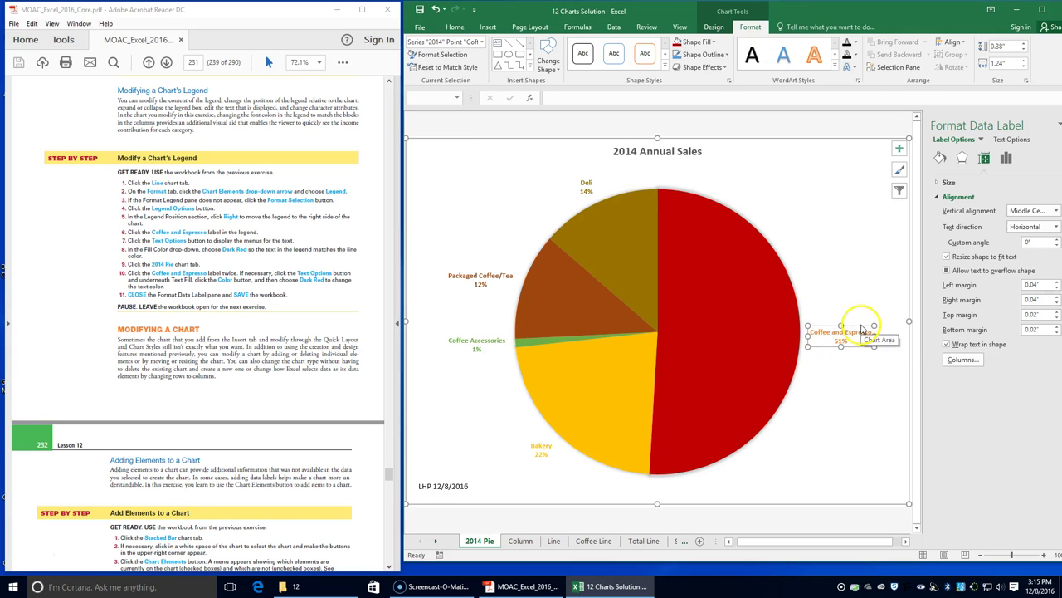
click(1014, 142)
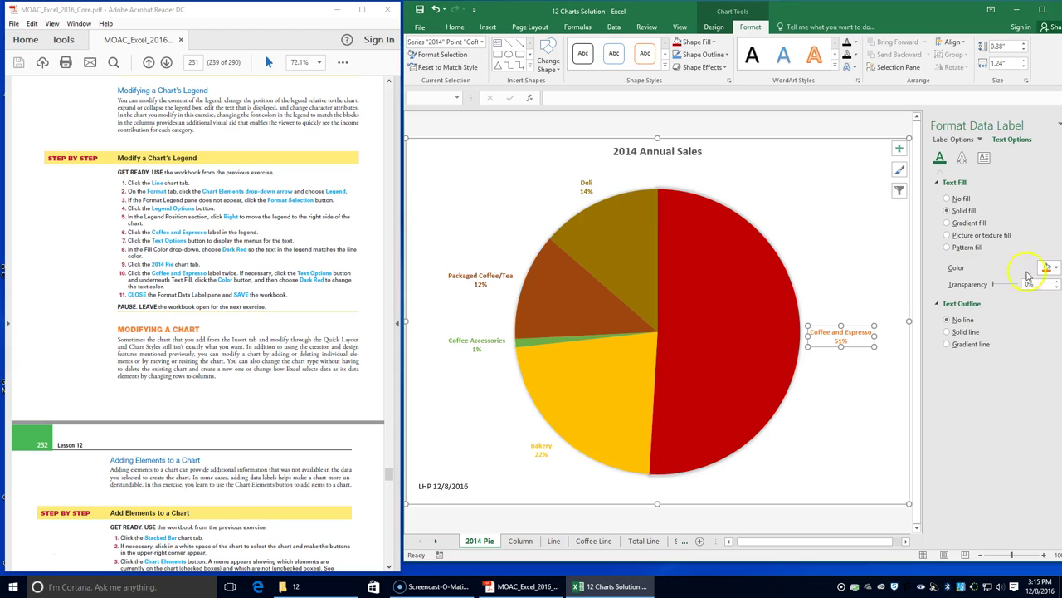
click(1056, 266)
click(970, 355)
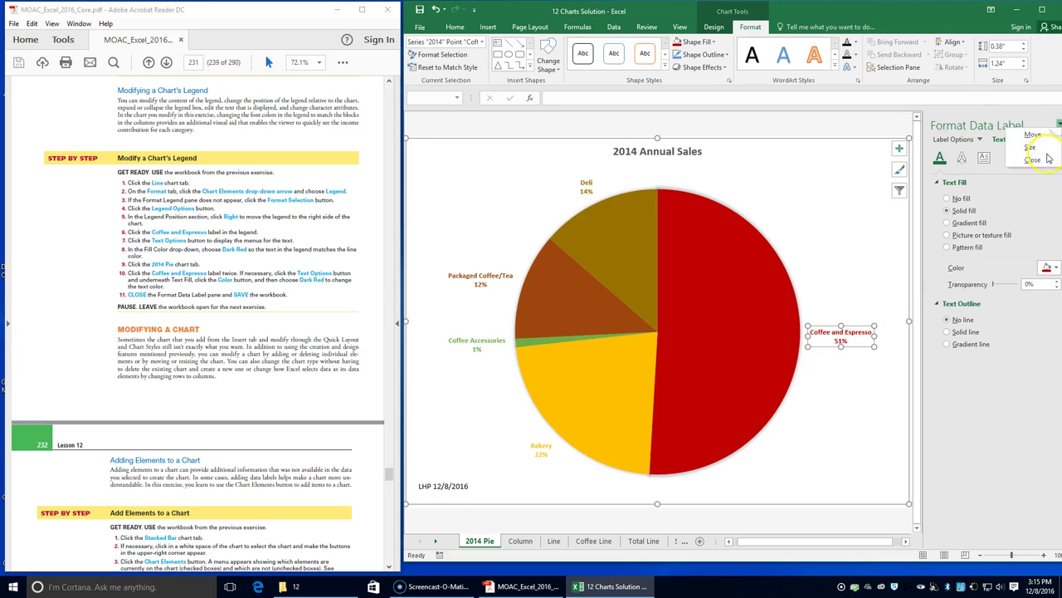
click(1057, 126)
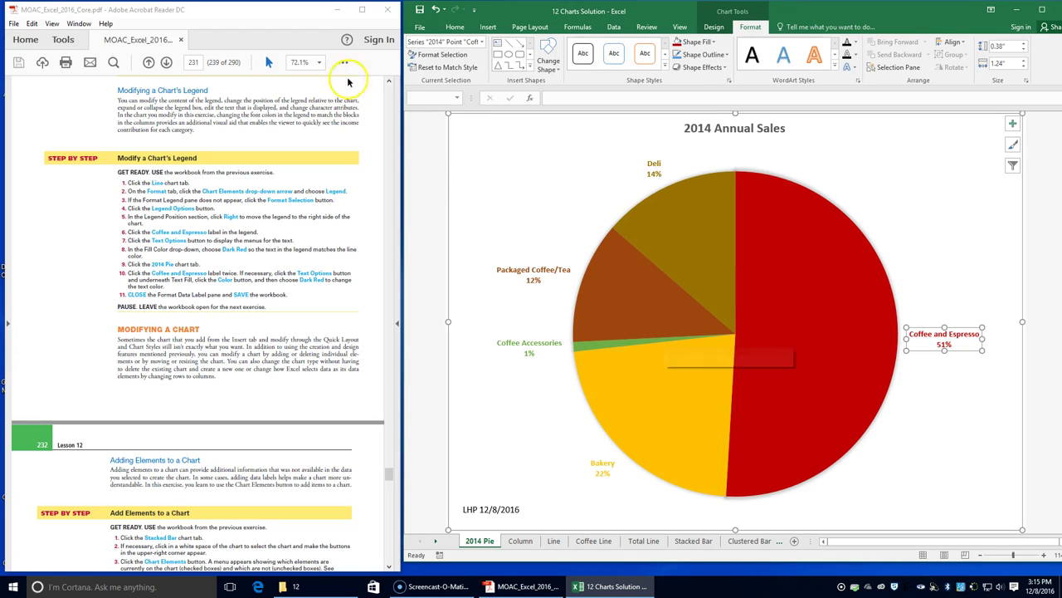
click(422, 14)
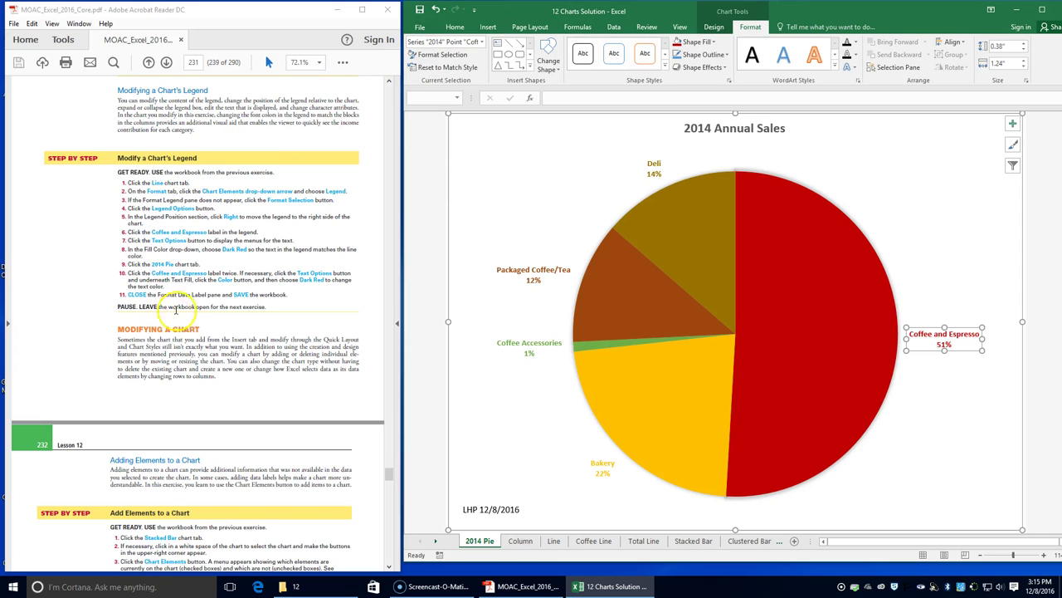
Display the Stacked Bar chart for the Add Elements to a Chart exercise and widen the workbook window over the textbook.
scroll(262, 341, down, 1)
scroll(262, 340, down, 3)
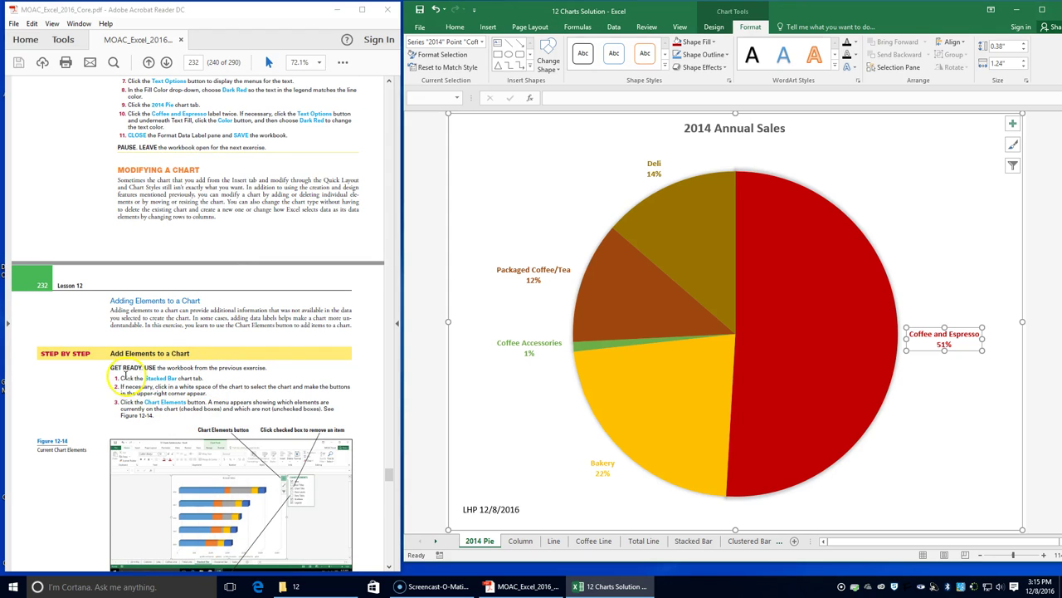
click(686, 541)
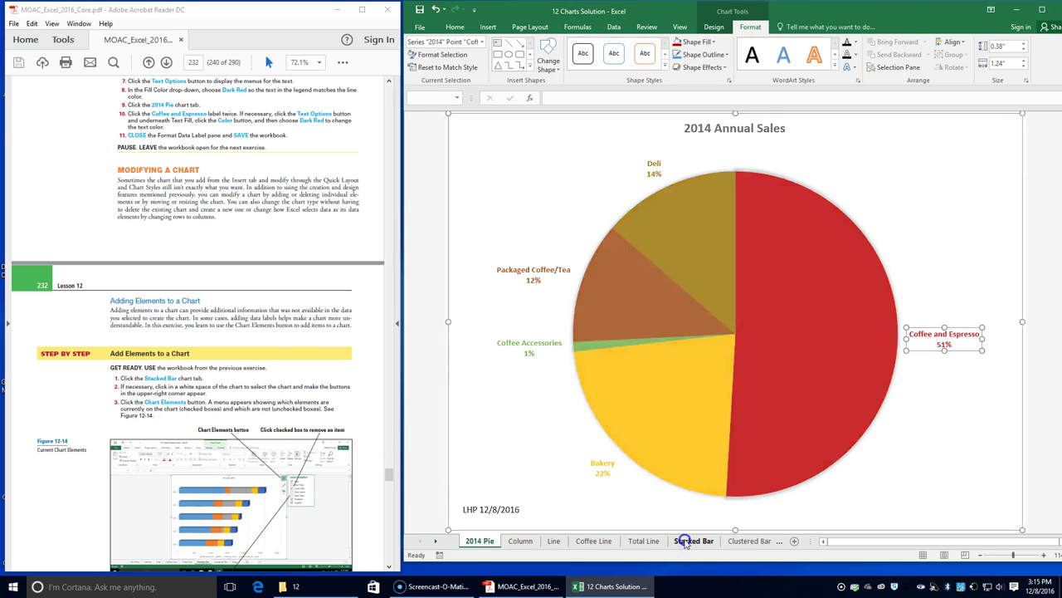
scroll(96, 407, down, 3)
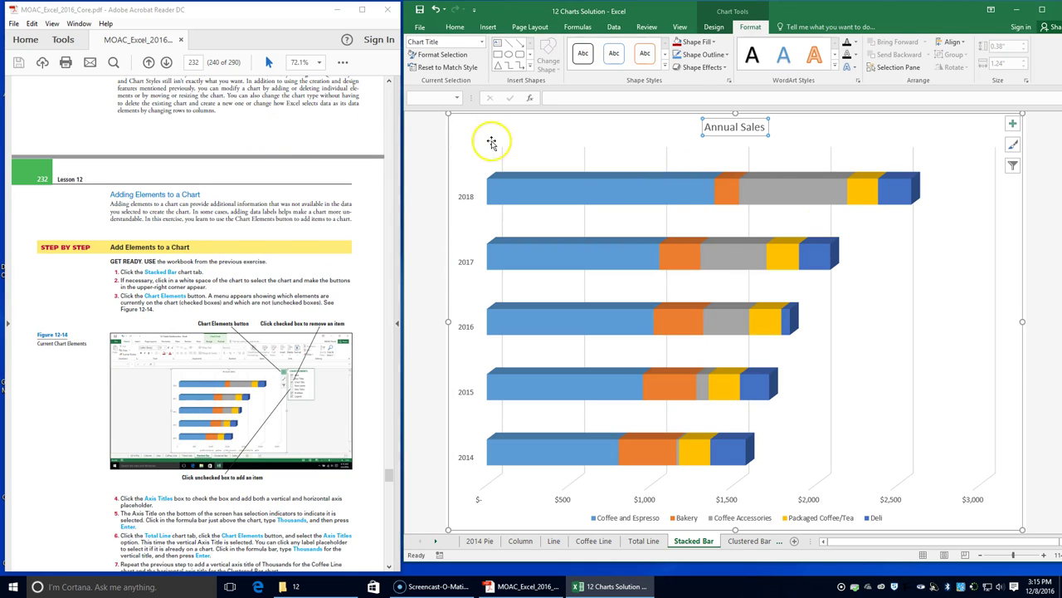
click(1053, 191)
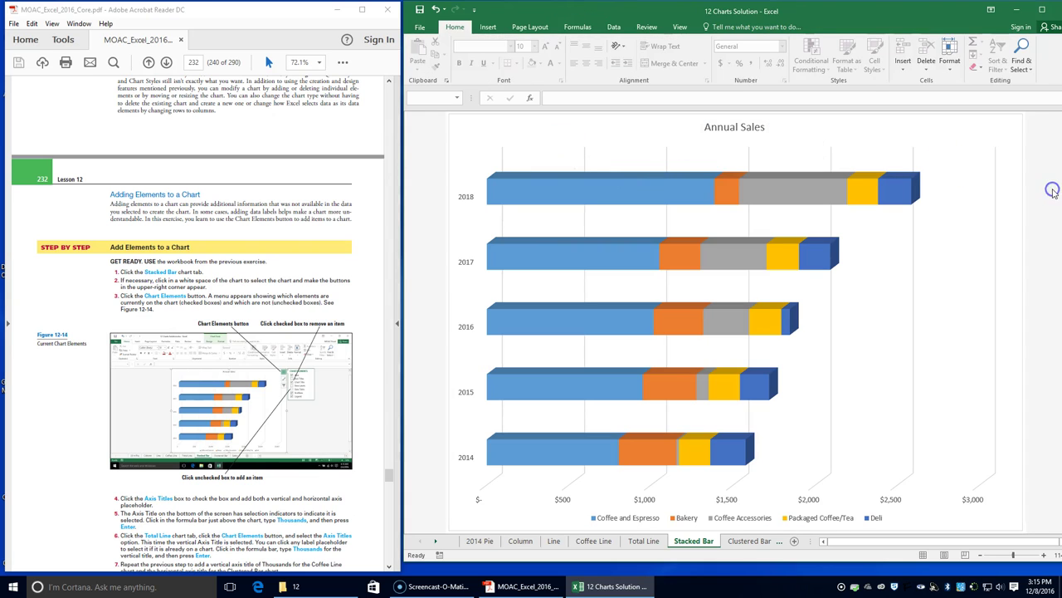
scroll(952, 411, down, 1)
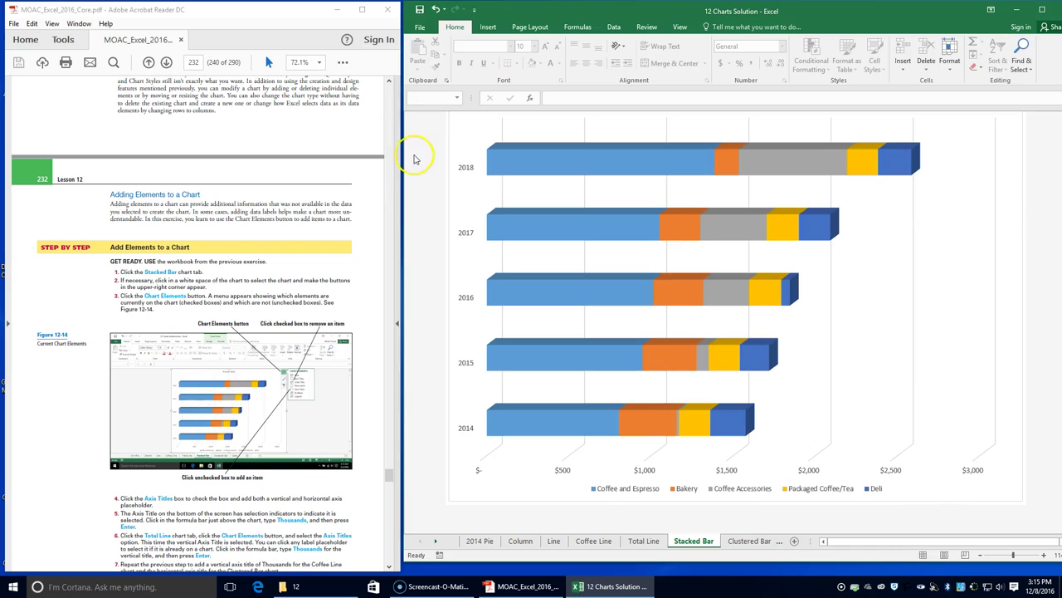
drag(401, 151, 336, 147)
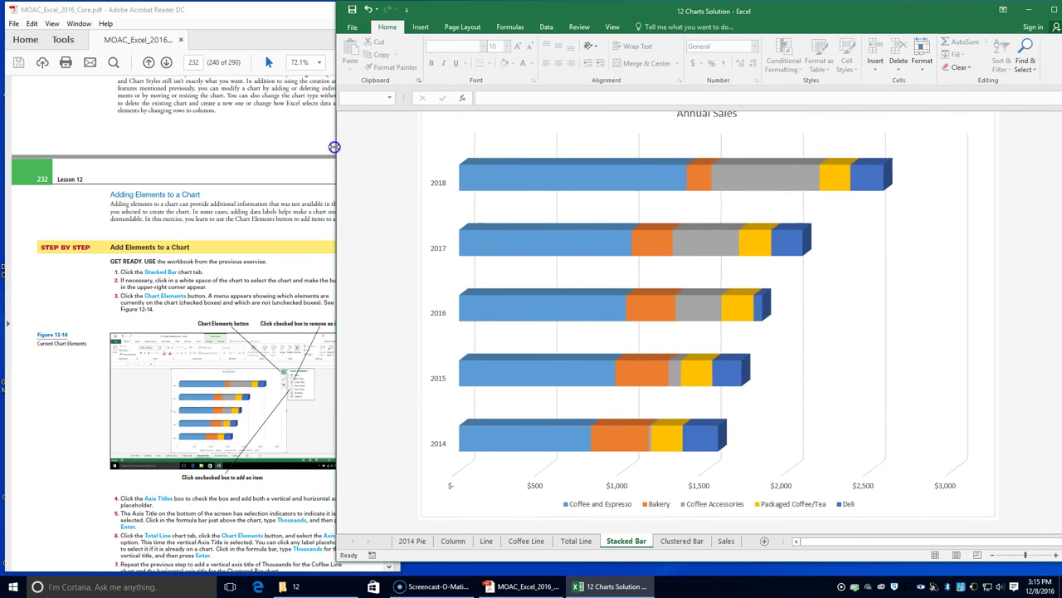
Add axis titles to the Stacked Bar chart and set its horizontal axis title to Thousands.
click(933, 152)
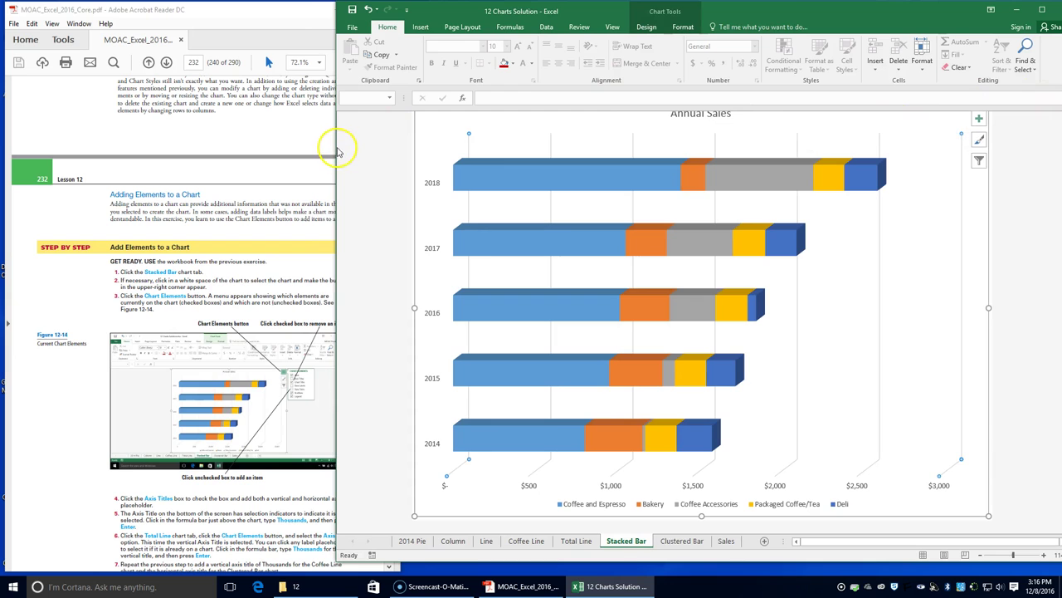
drag(335, 146, 404, 148)
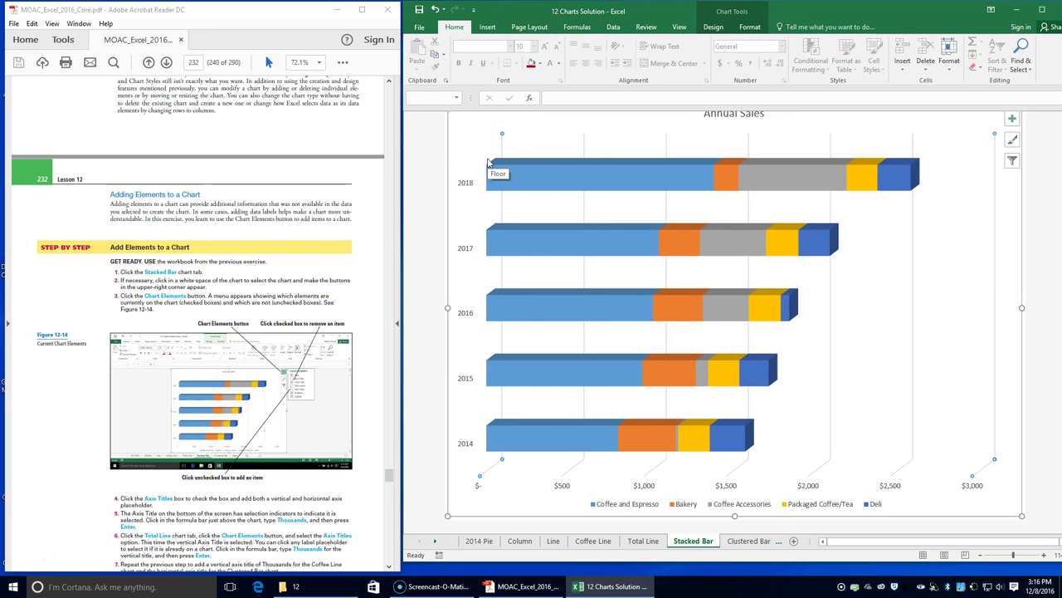
click(1009, 123)
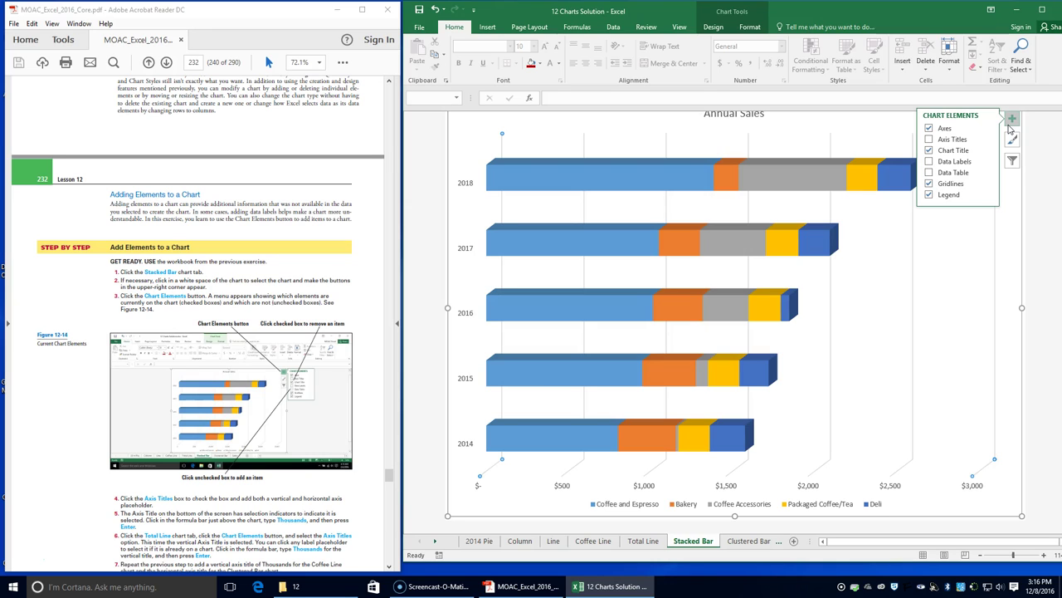
click(930, 140)
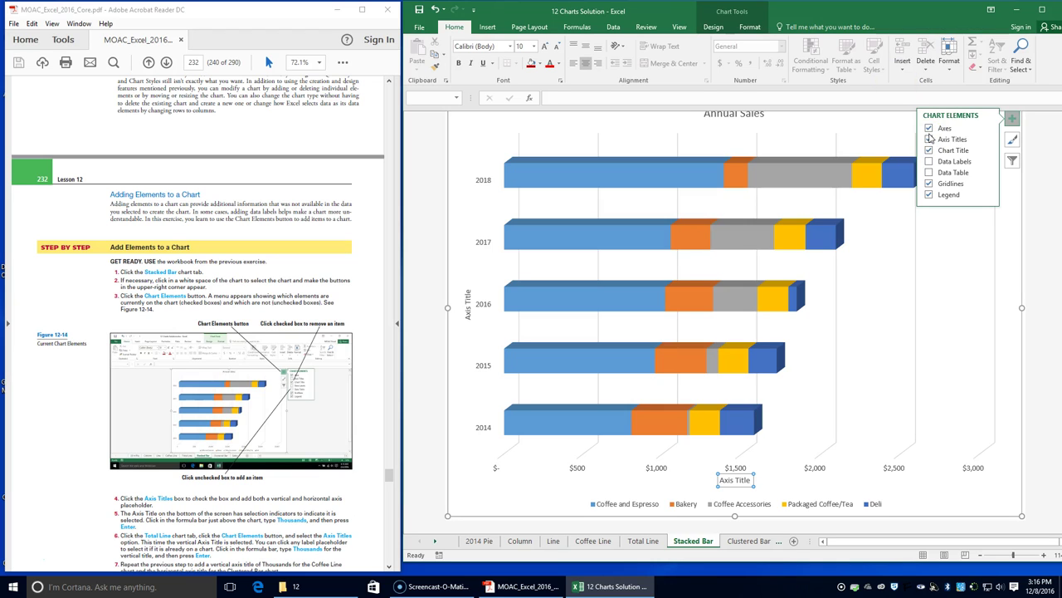
click(987, 139)
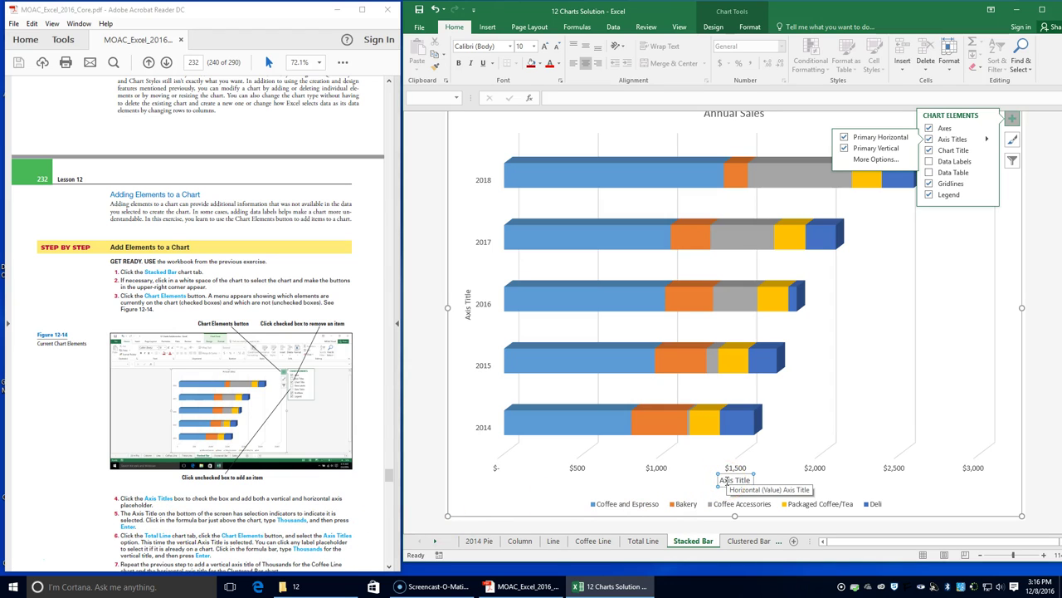
click(568, 99)
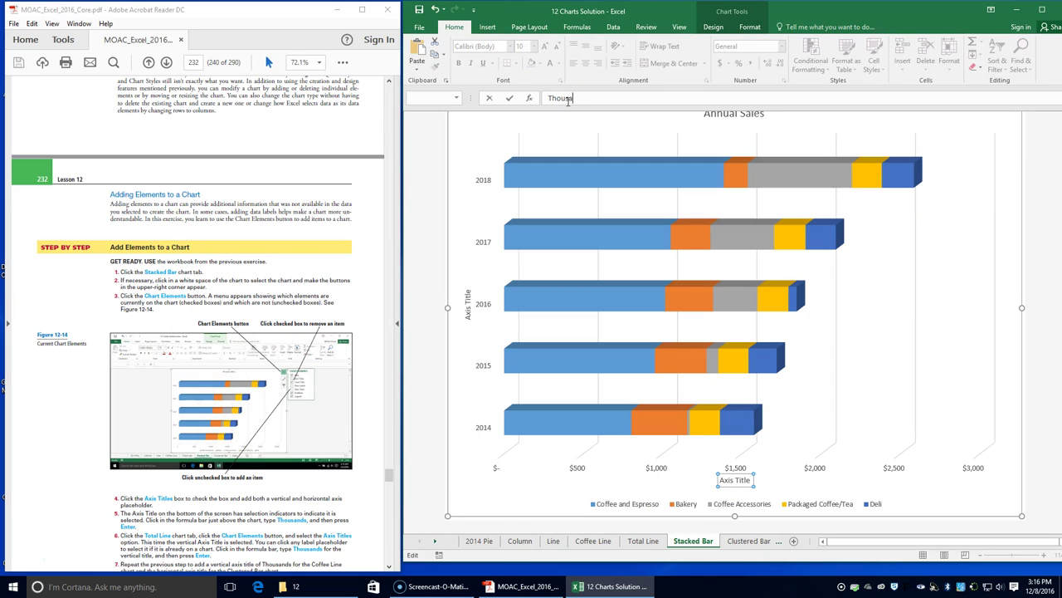
key(Return)
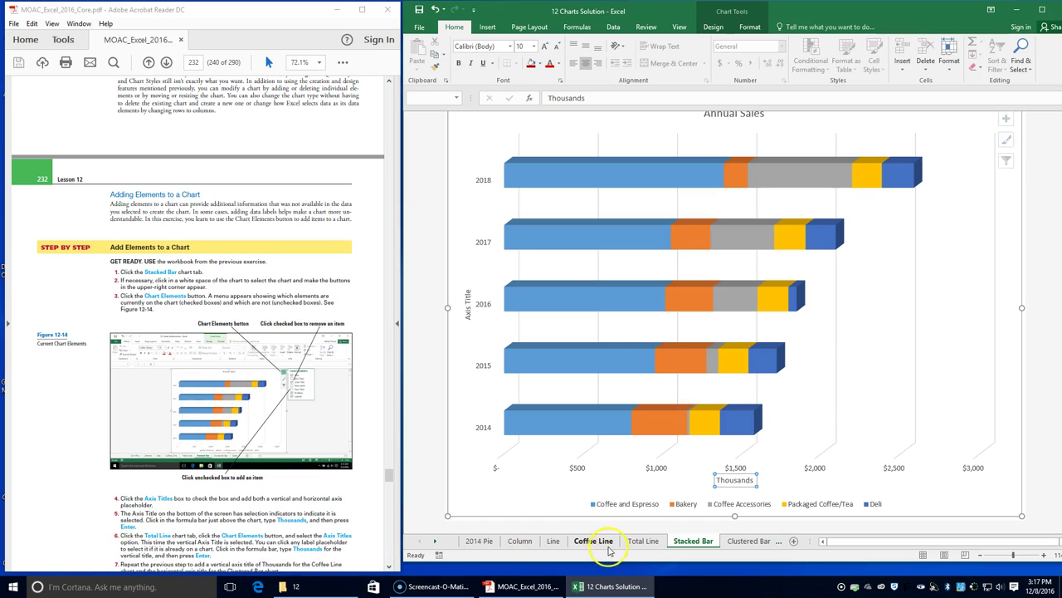
Add axis titles to the Total Line chart and set its vertical axis title to Thousands.
click(638, 541)
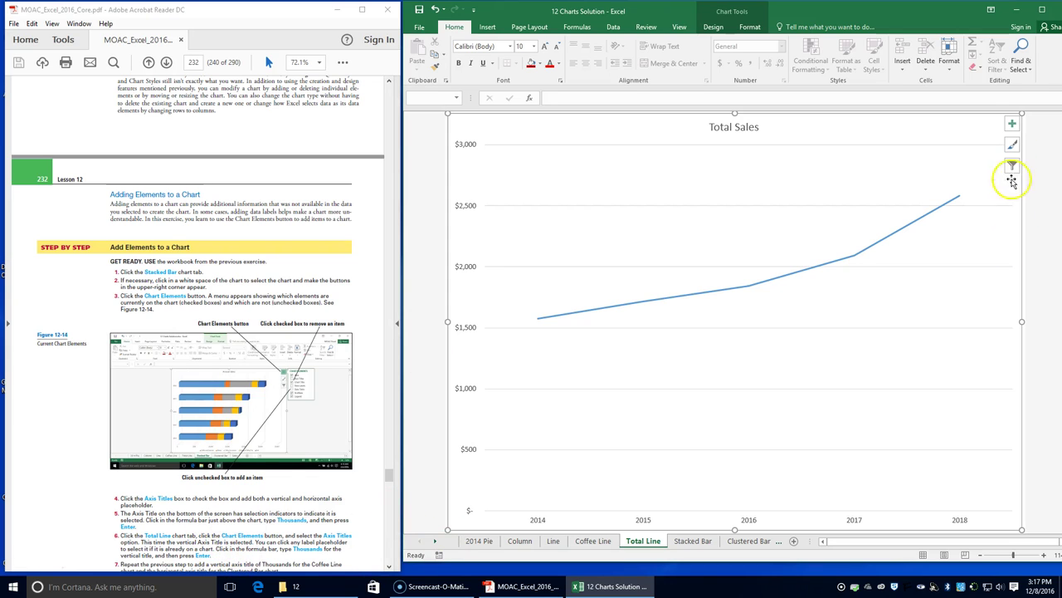
click(1013, 124)
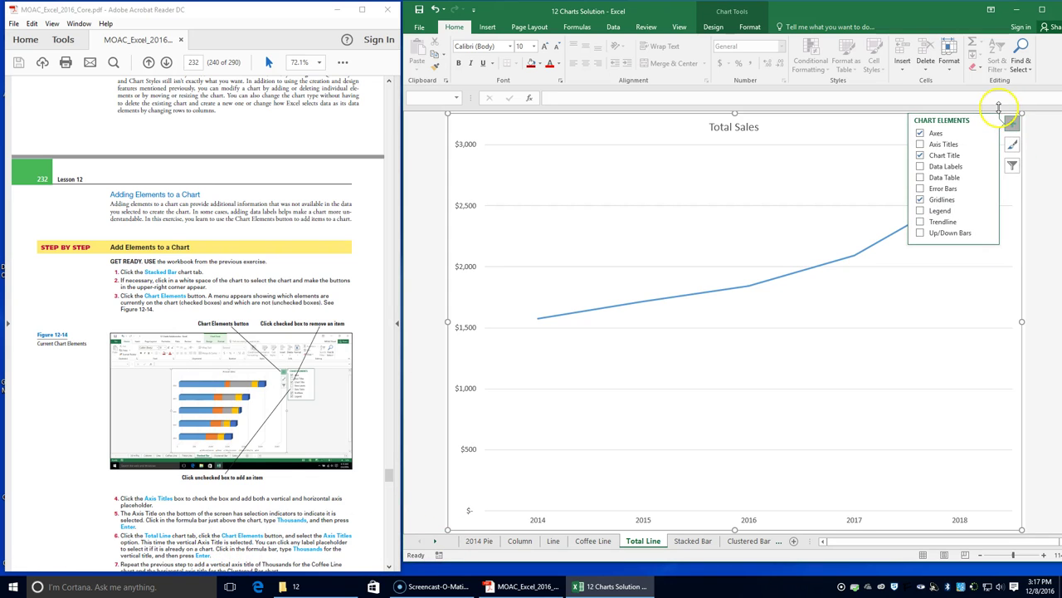
click(923, 145)
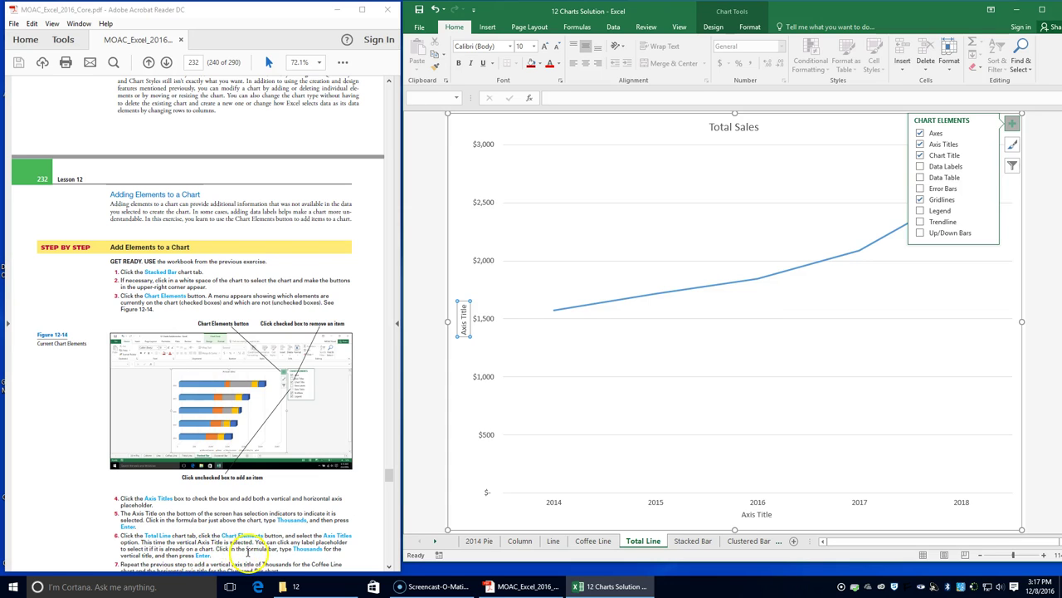
click(645, 97)
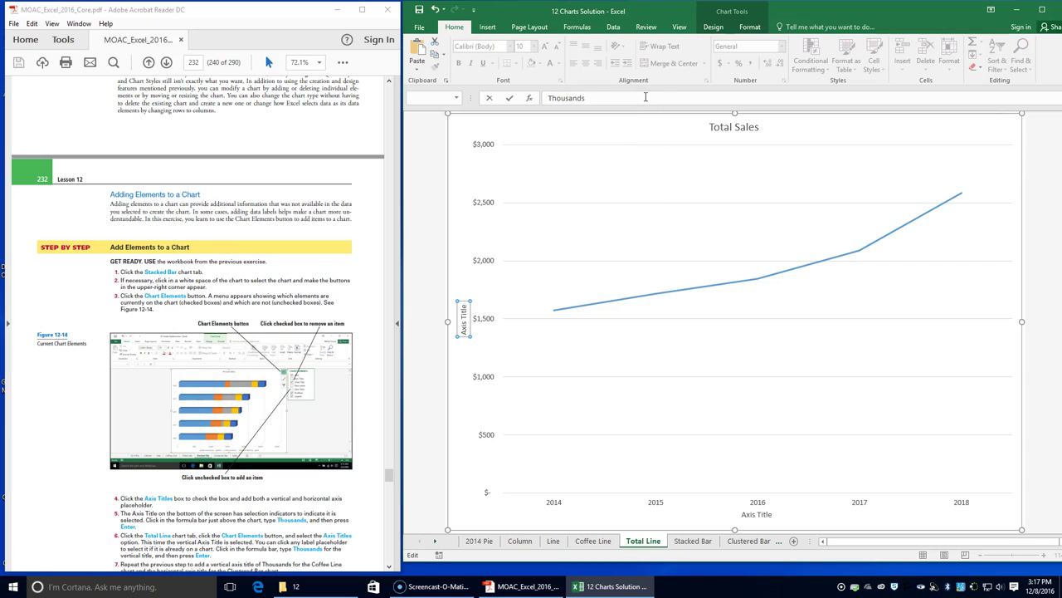
text(Thousands)
key(Return)
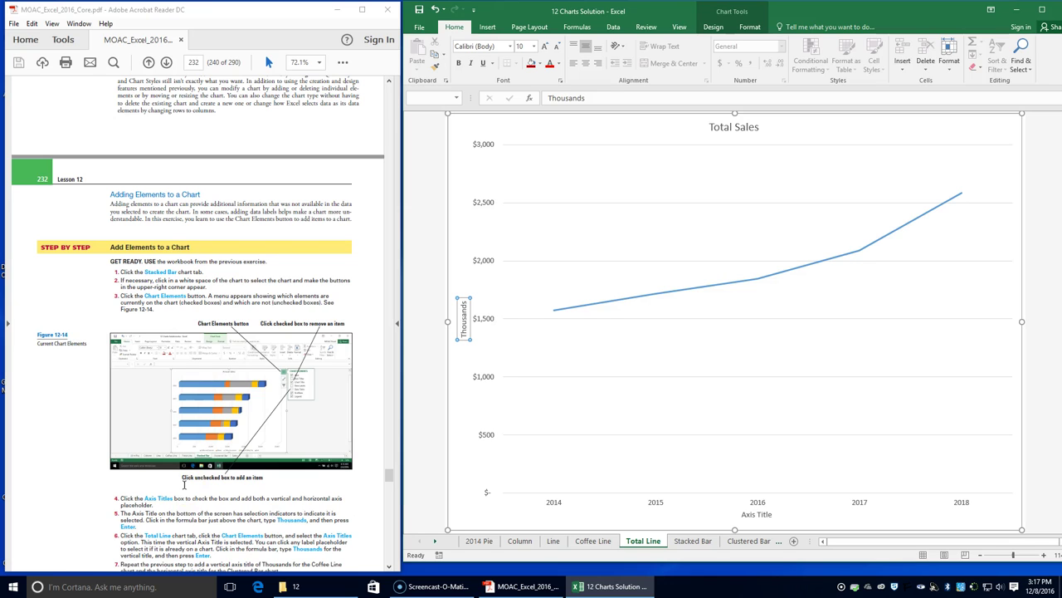
Add axis titles to the Coffee Line chart and set its vertical axis title to Thousands.
scroll(184, 484, down, 2)
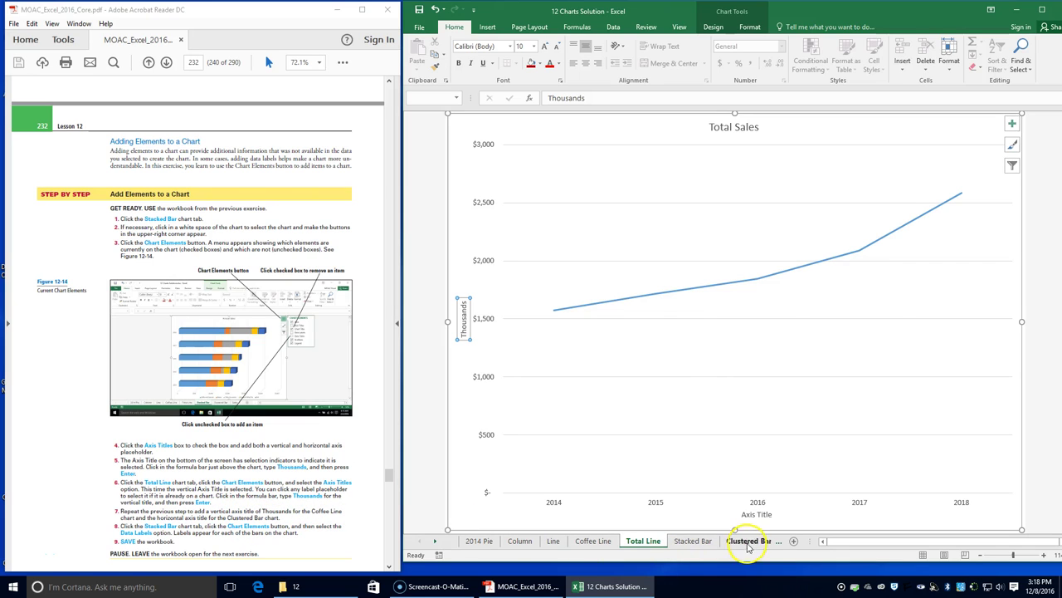
click(601, 541)
click(702, 465)
click(1012, 123)
click(964, 146)
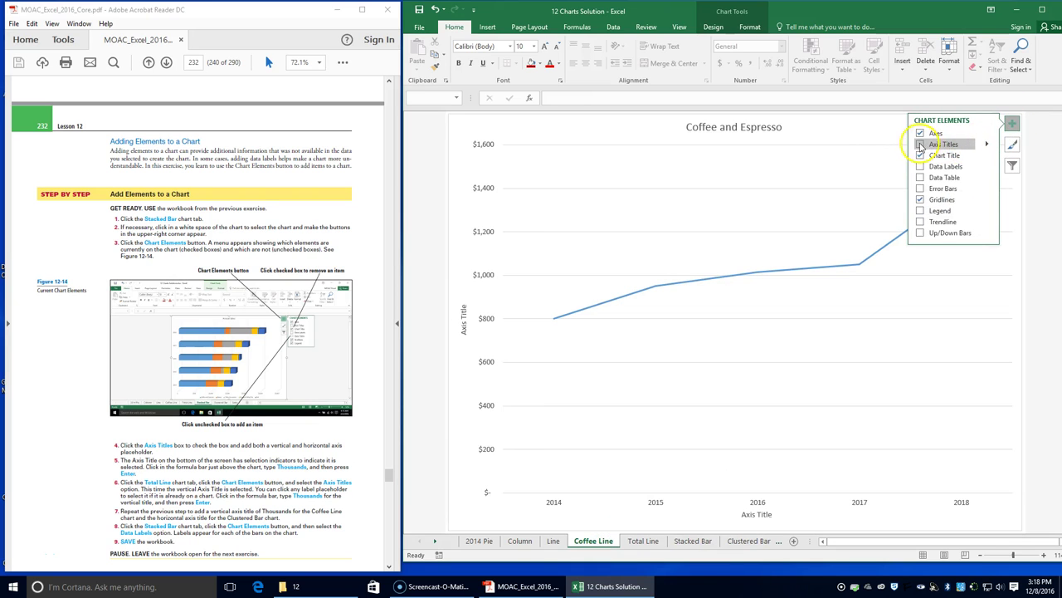
click(463, 315)
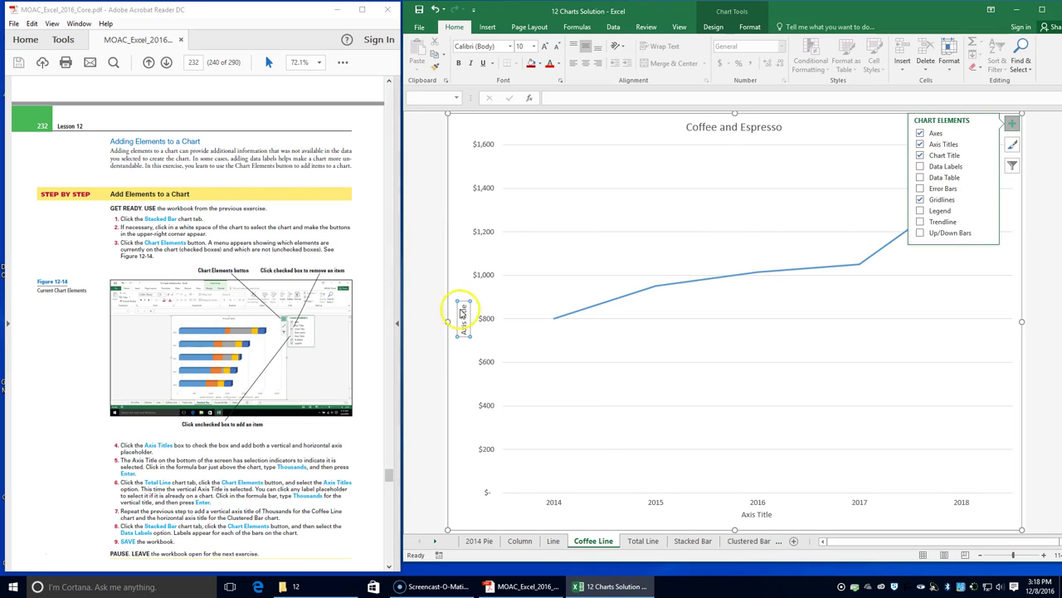
click(605, 100)
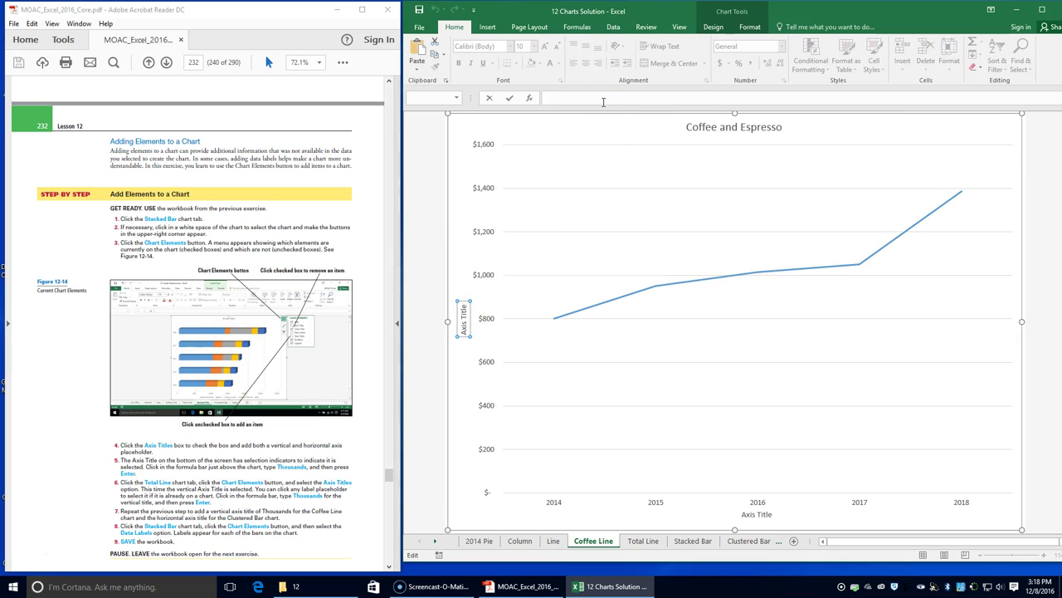
text(Thousands)
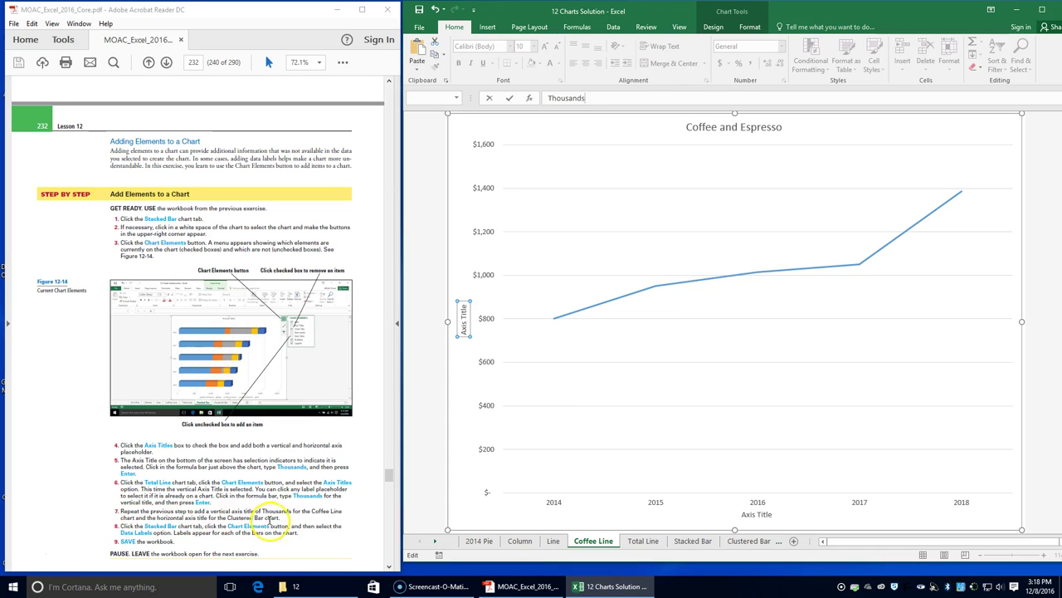
Add axis titles to the Clustered Bar chart and replace the horizontal axis title's text with Thousands.
click(756, 538)
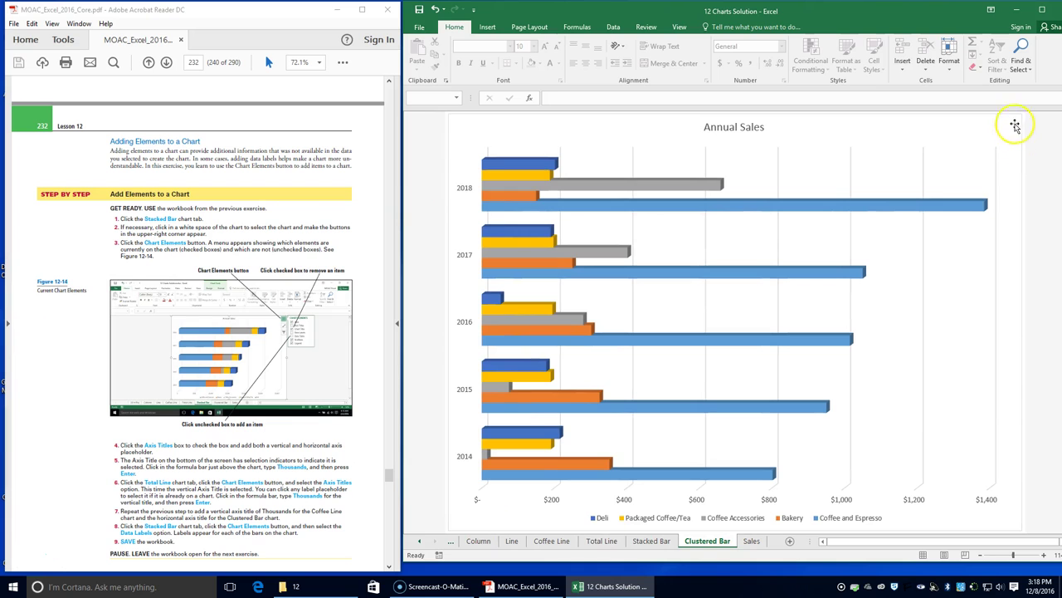
click(986, 122)
click(1011, 123)
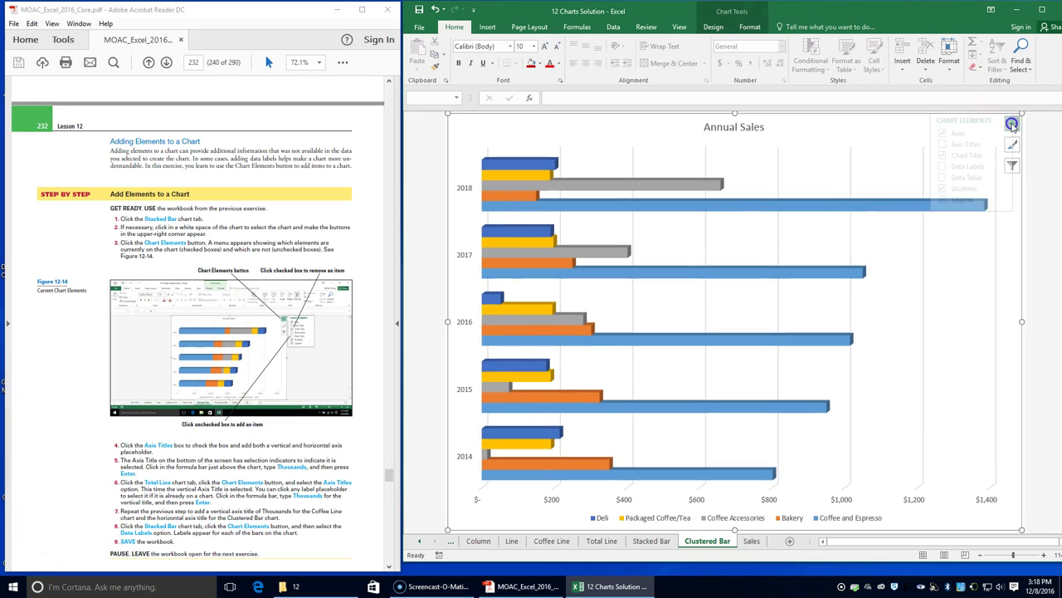
click(959, 145)
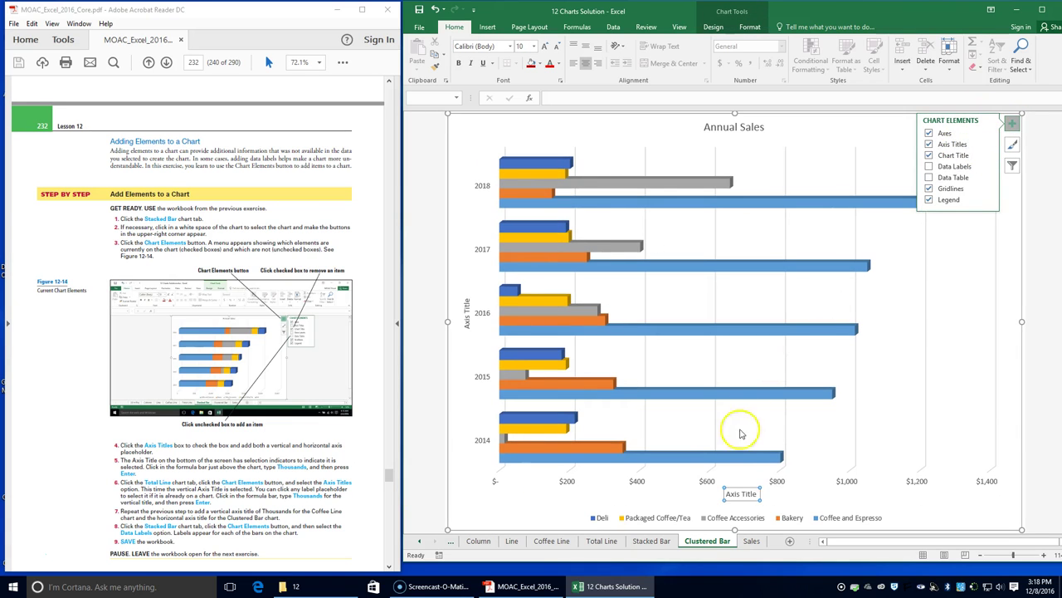
click(742, 493)
drag(757, 494, 693, 489)
text(Thousa)
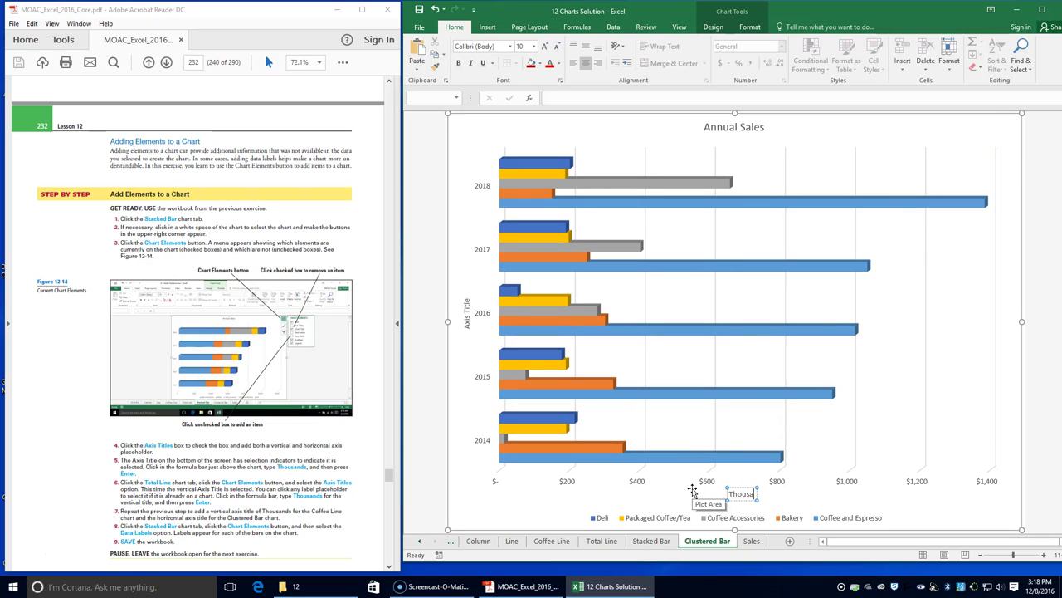
text(nds)
key(Return)
key(BackSpace)
click(899, 496)
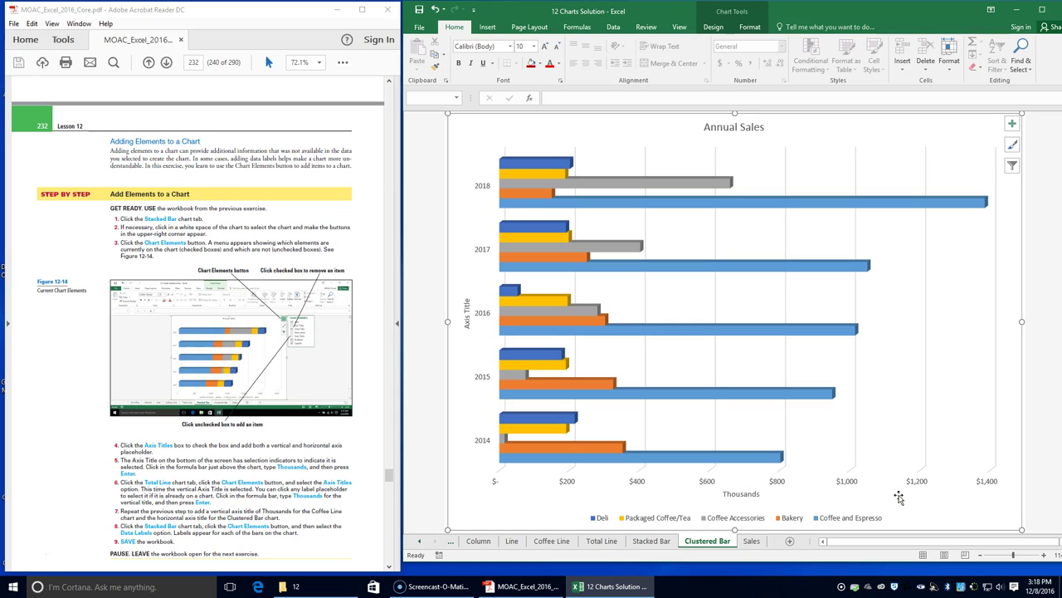
Add data labels to the bars of the Stacked Bar chart.
click(641, 549)
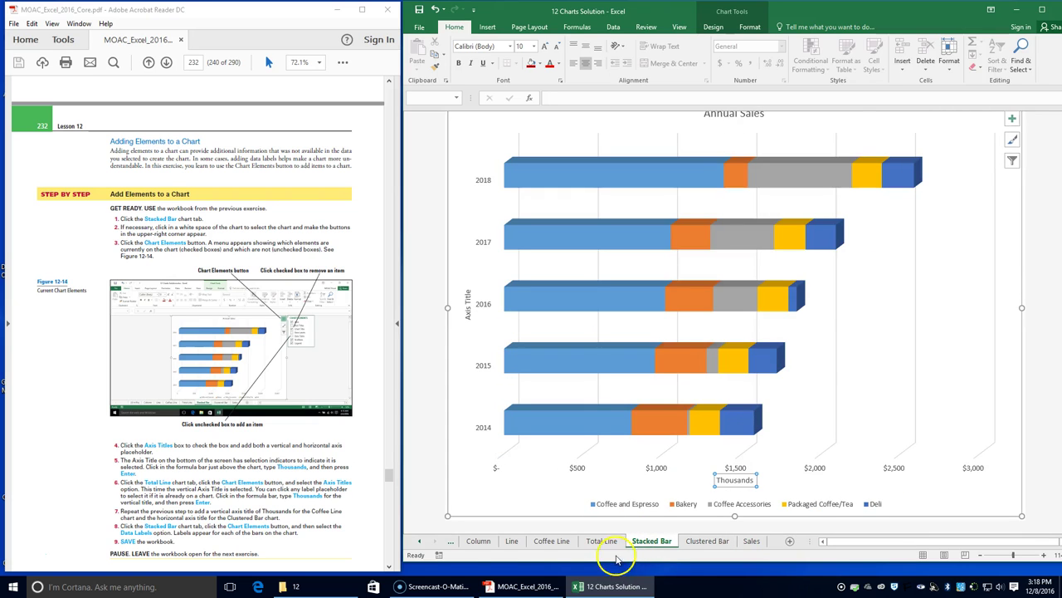
click(1012, 118)
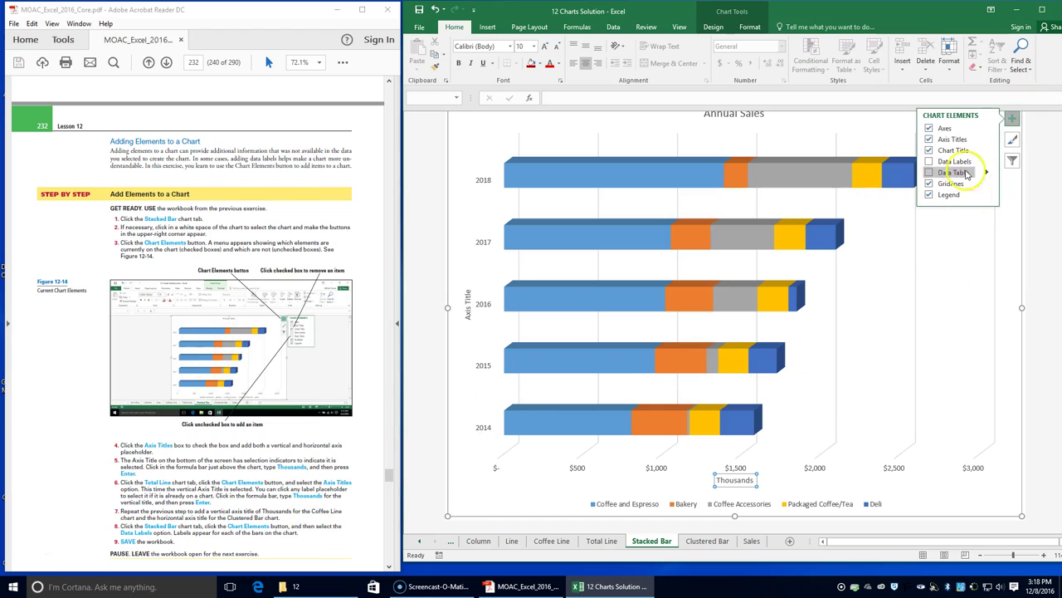
click(930, 162)
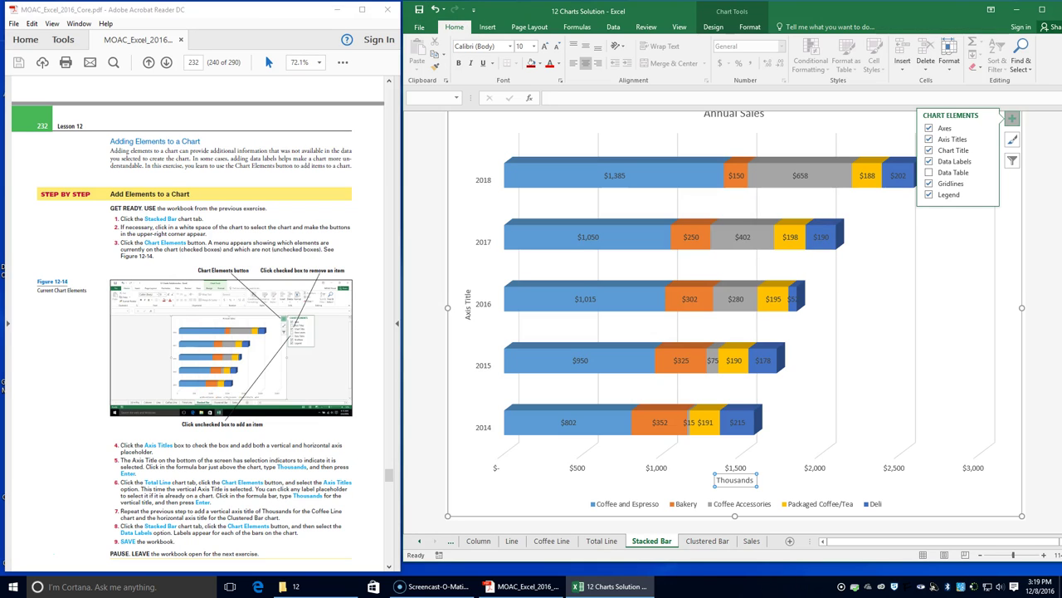
Bring up the textbook's Delete Elements from a Chart exercise and delete the Stacked Bar chart's vertical Axis Title placeholder.
scroll(99, 523, down, 2)
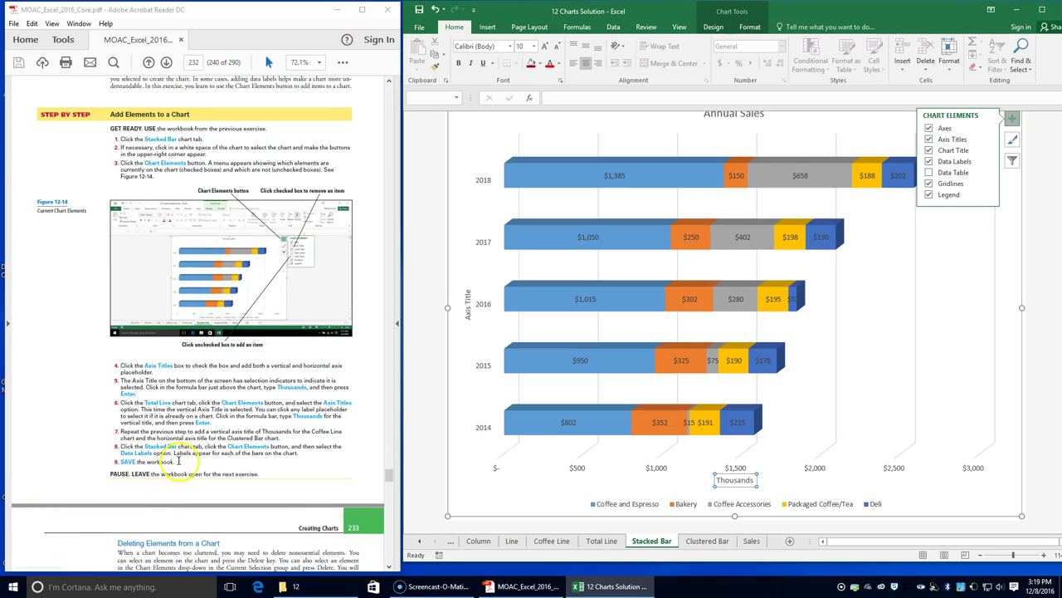
scroll(176, 461, down, 3)
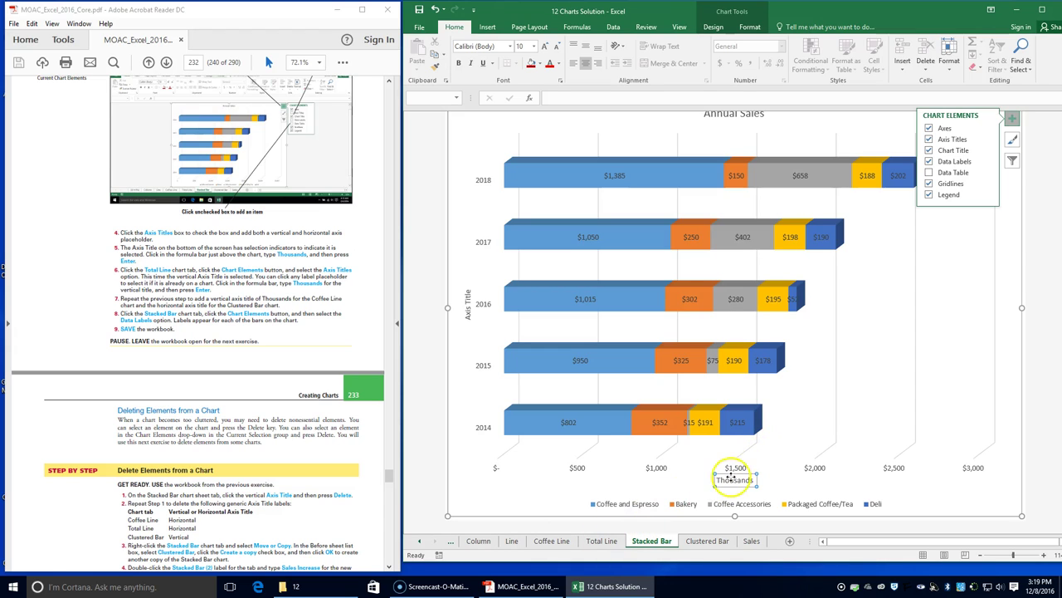
click(468, 311)
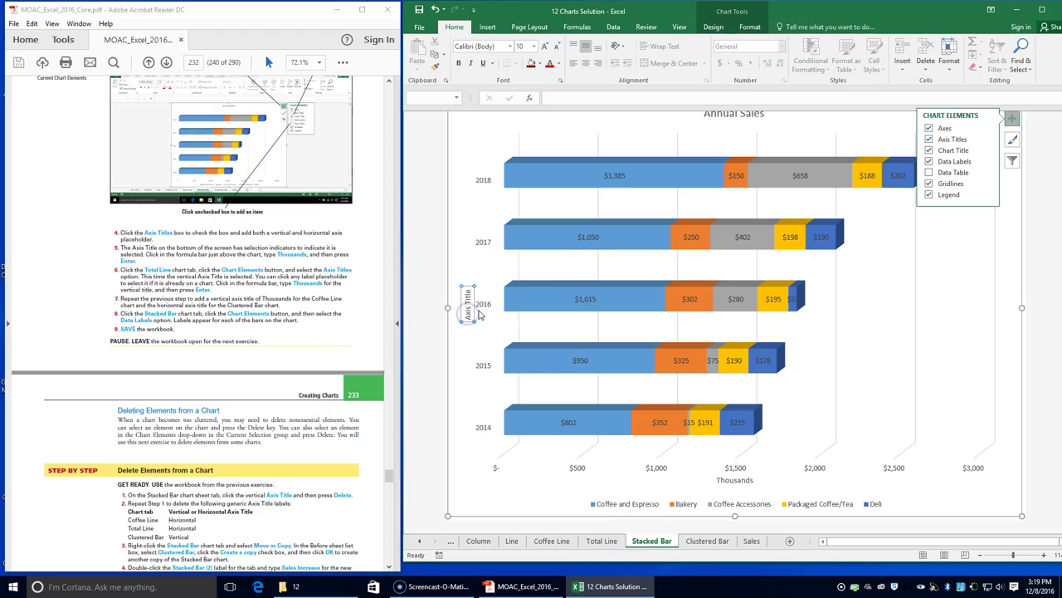
click(473, 293)
key(Delete)
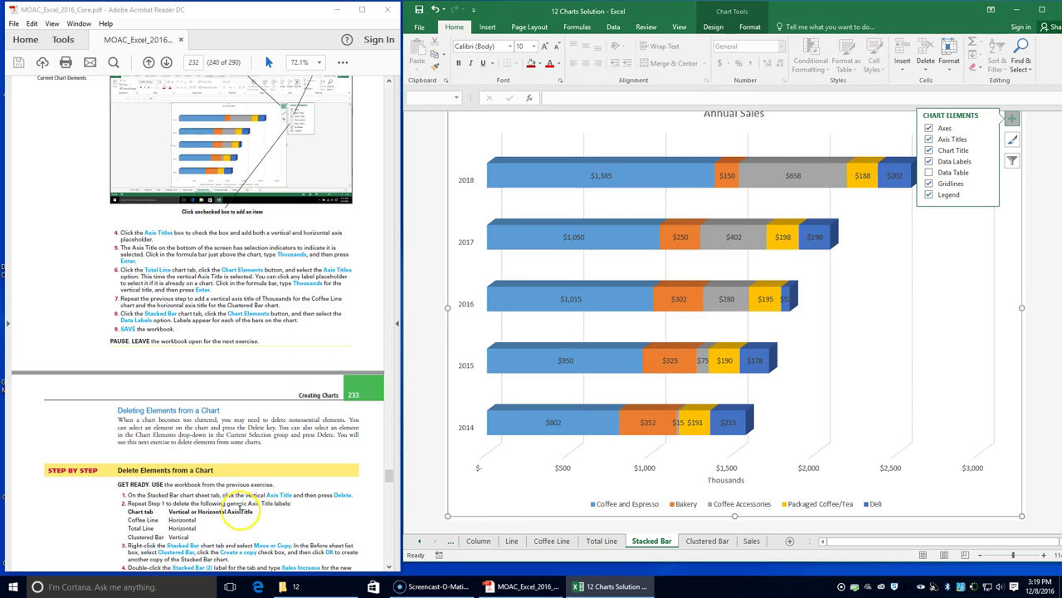
Delete the horizontal Axis Title placeholder from the Coffee Line chart.
click(525, 542)
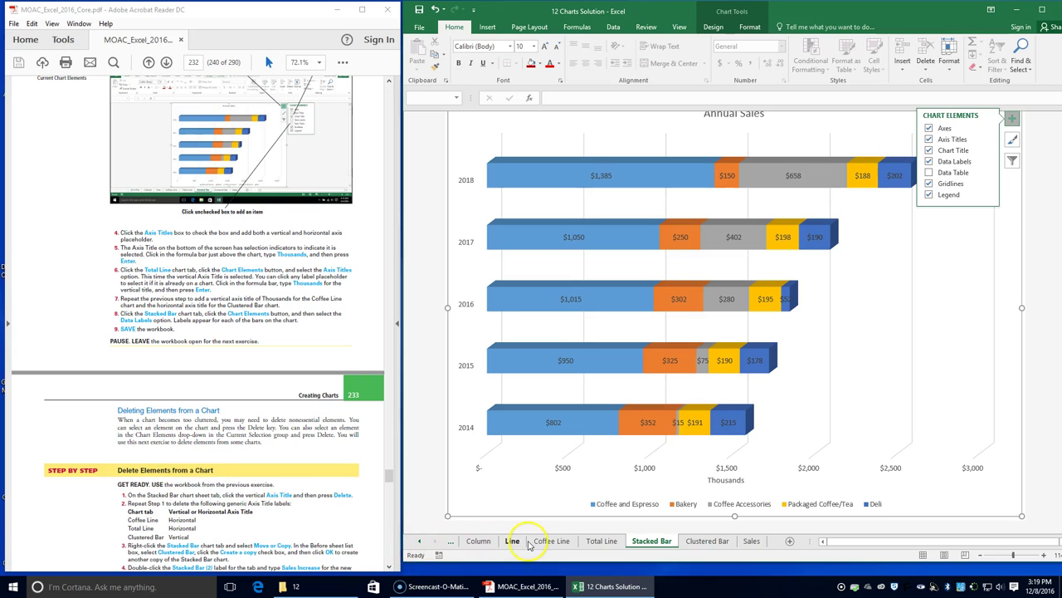
click(448, 541)
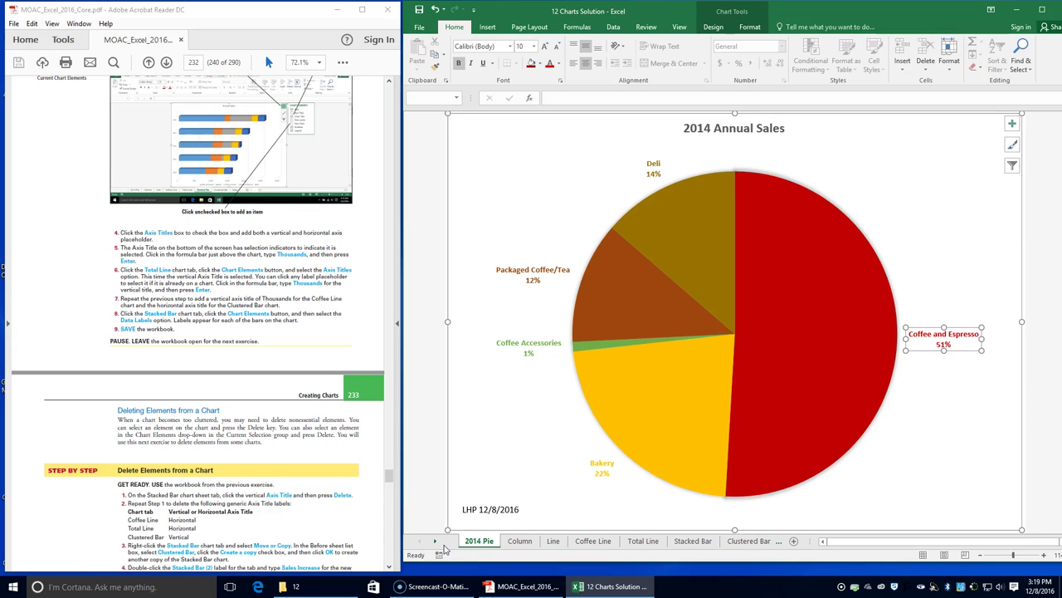
click(594, 541)
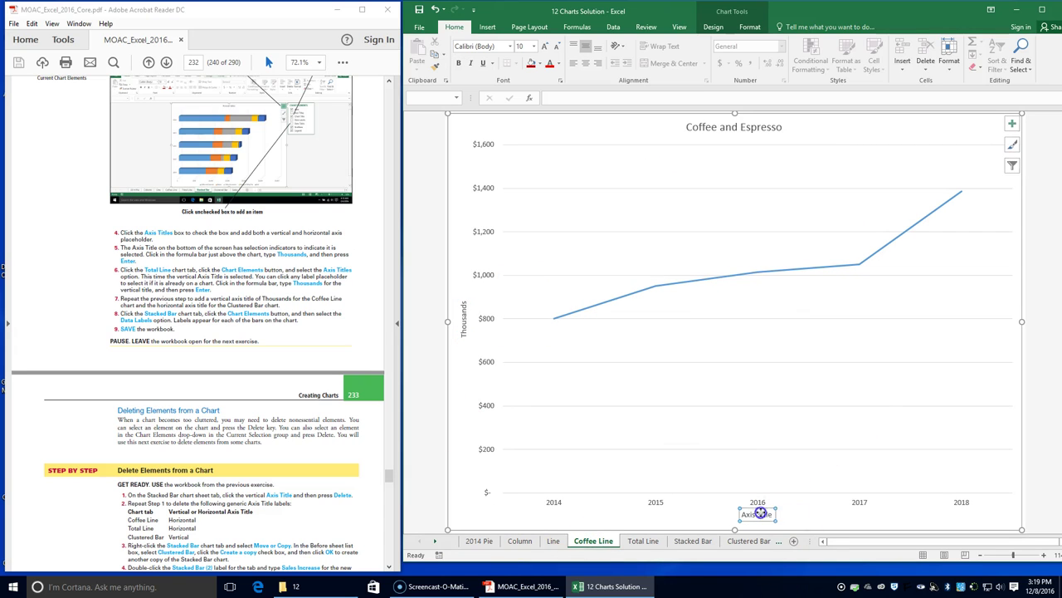
key(Delete)
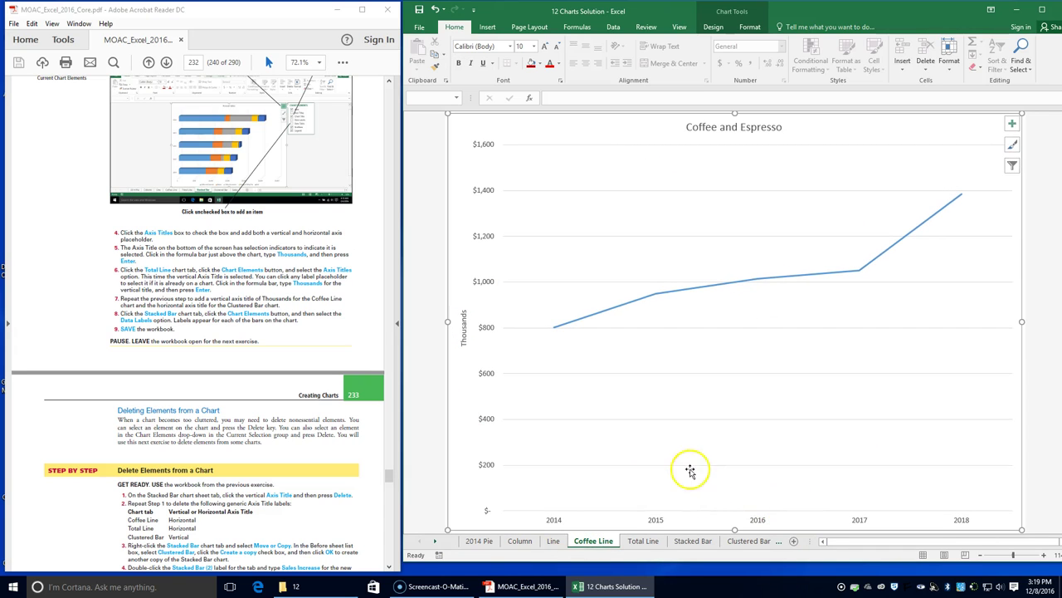
Delete the horizontal Axis Title placeholder from the Total Line chart.
click(644, 541)
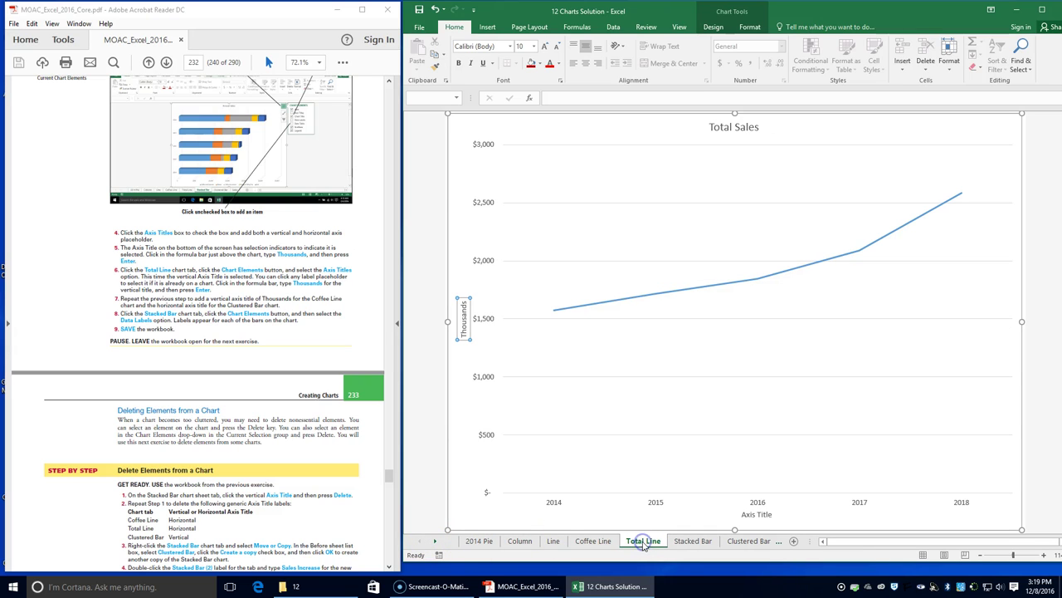
click(752, 514)
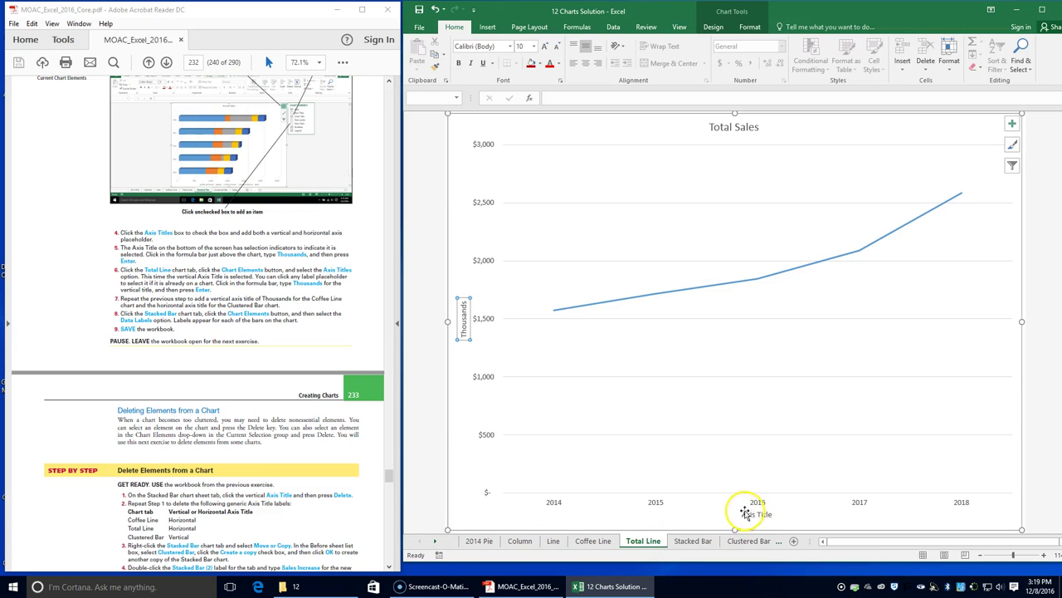
click(772, 513)
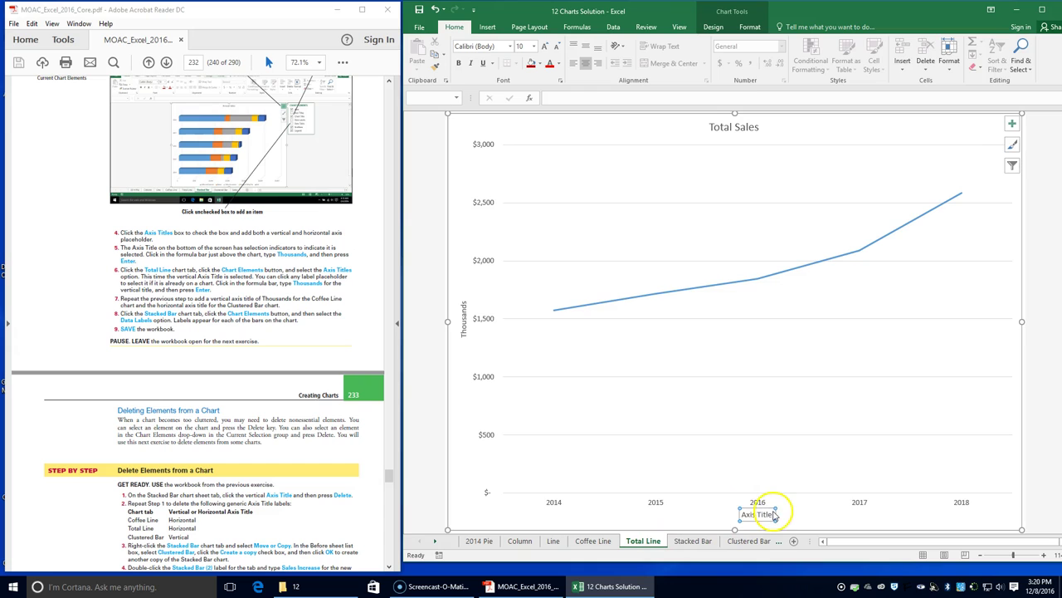
key(Delete)
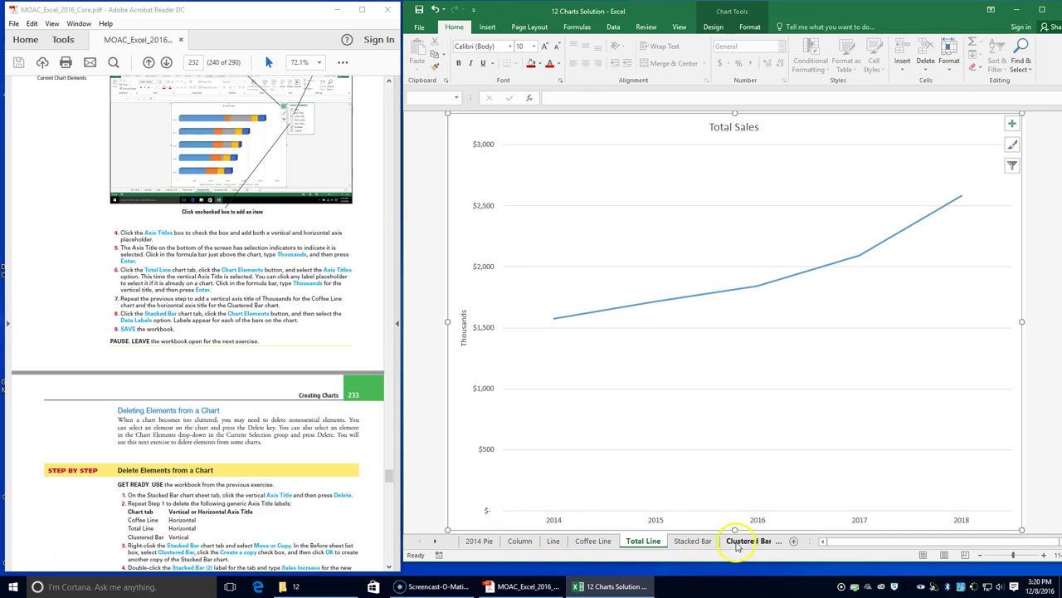
Delete the vertical Axis Title placeholder from the Clustered Bar chart.
click(738, 540)
click(464, 312)
click(466, 311)
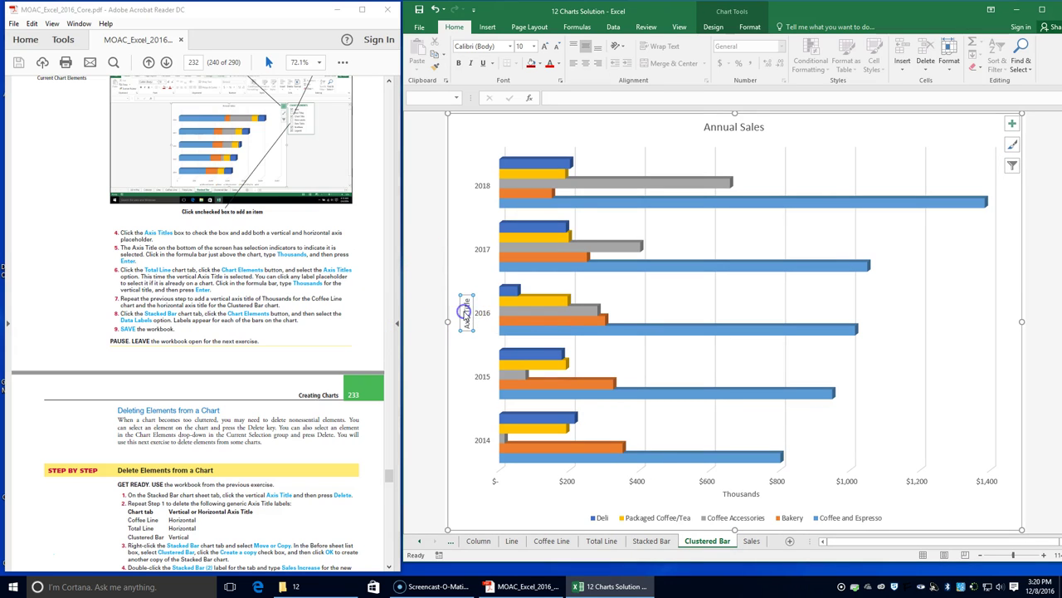
key(Delete)
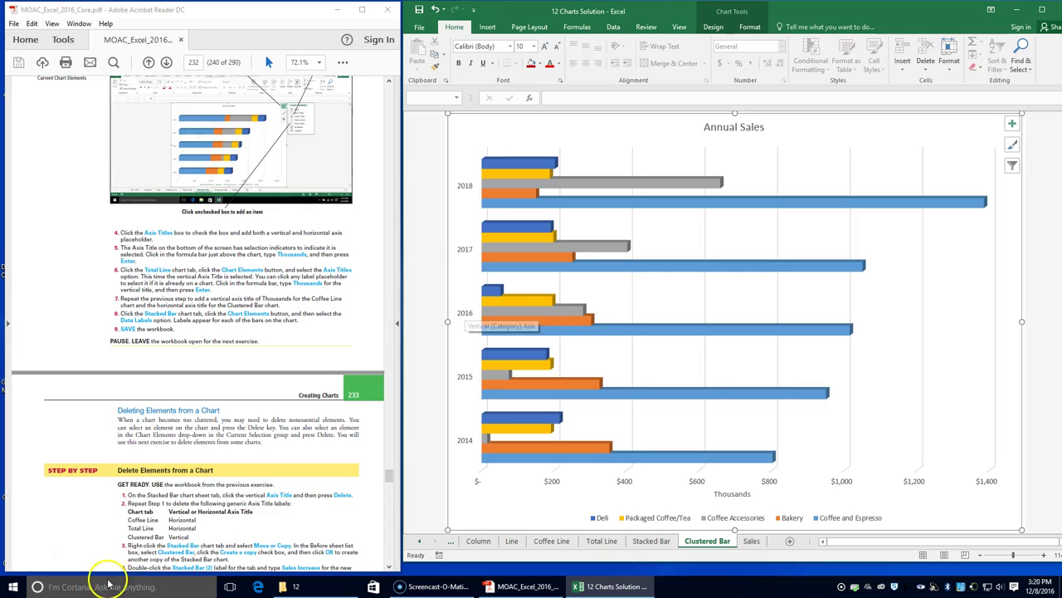
Create a copy of the Stacked Bar chart sheet and place it before the Clustered Bar sheet.
scroll(173, 456, down, 2)
scroll(166, 452, down, 1)
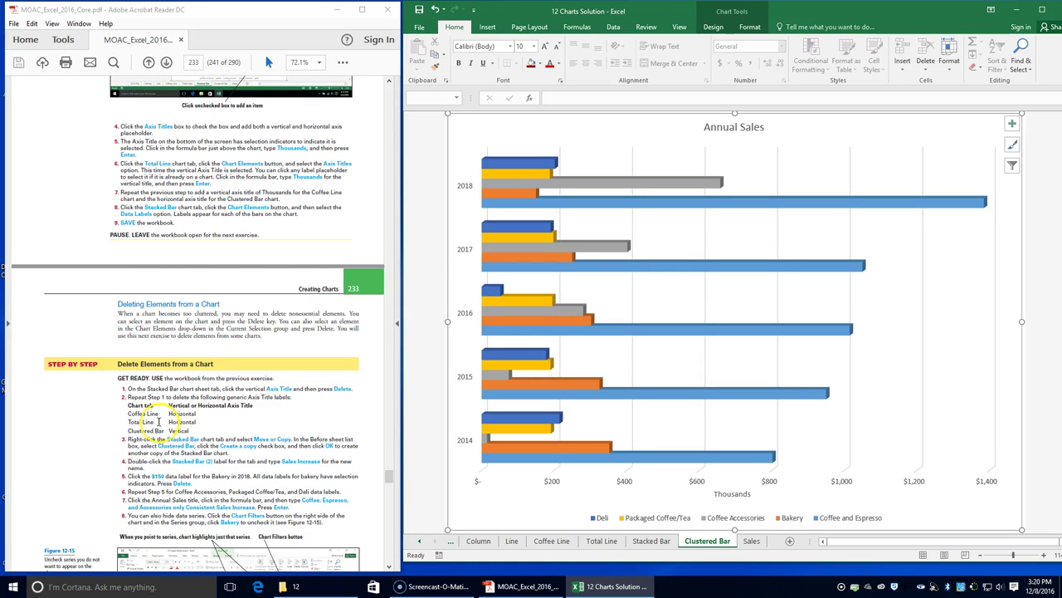
right_click(631, 539)
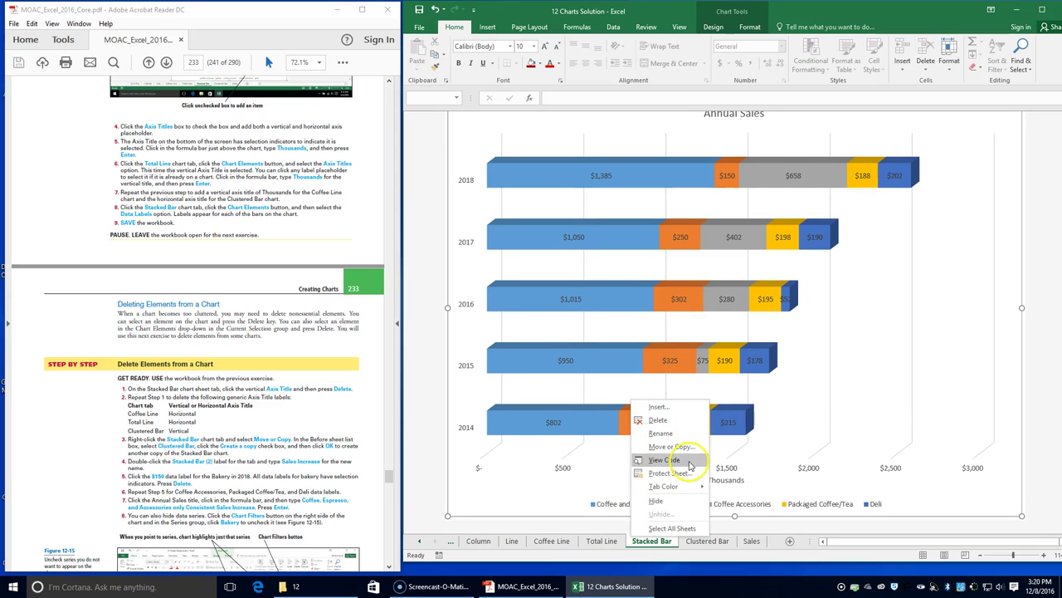
click(690, 449)
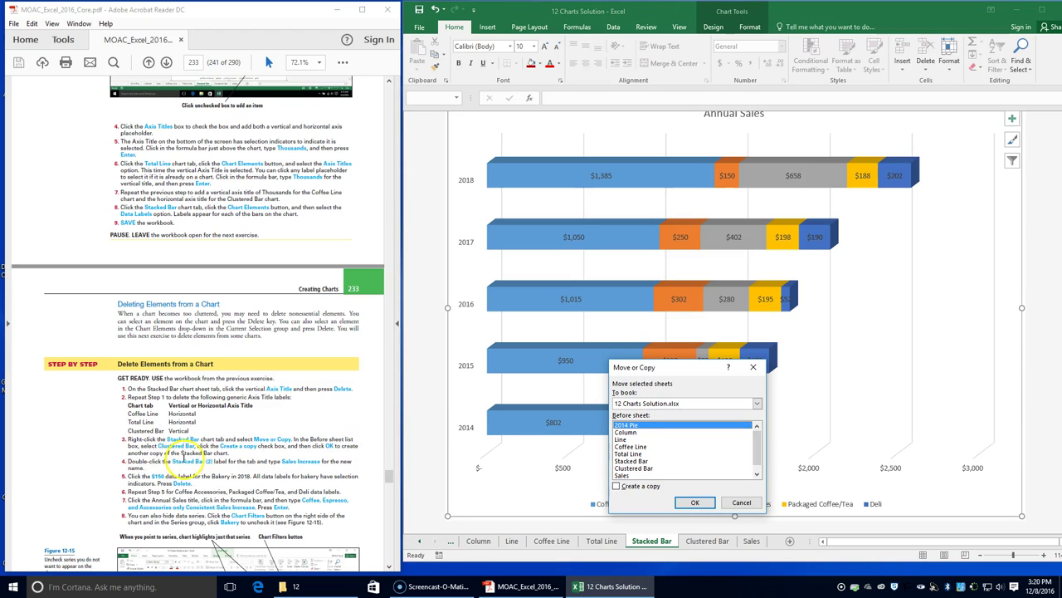
click(635, 469)
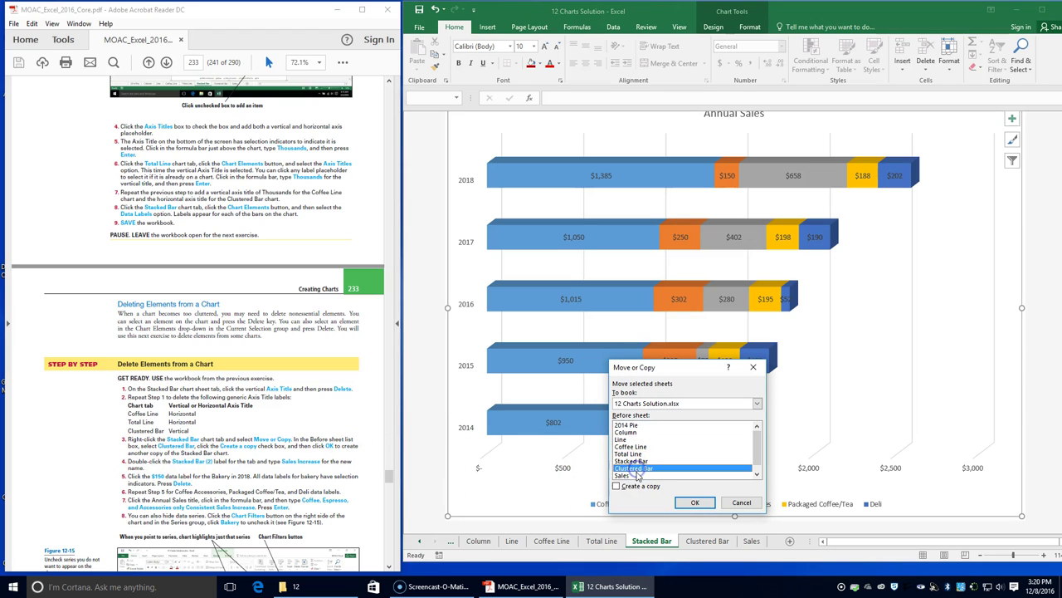
click(636, 486)
click(696, 502)
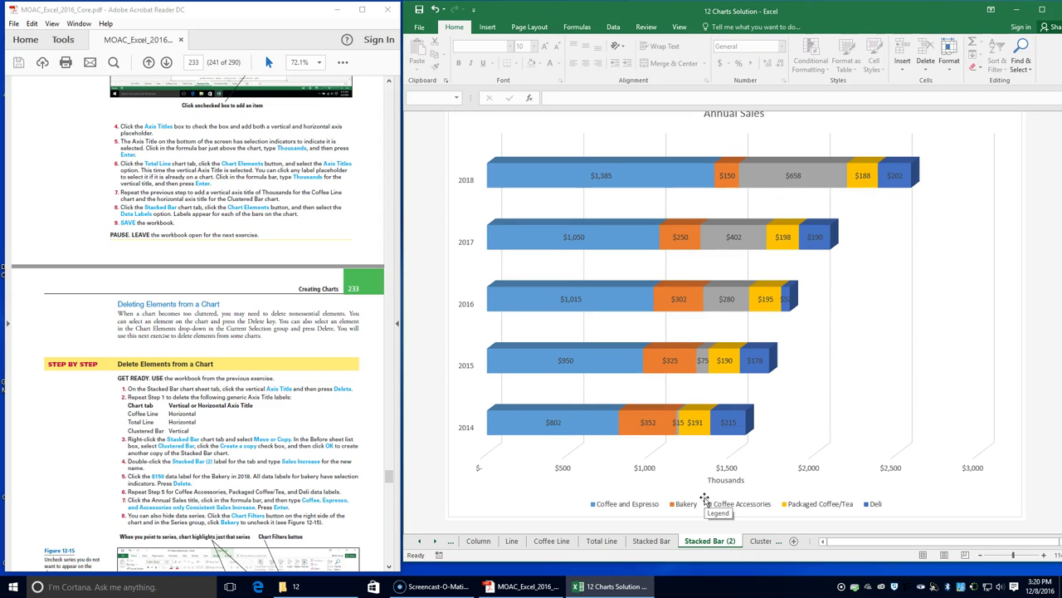
Rename the copied Stacked Bar chart sheet as Sales Increase.
click(691, 542)
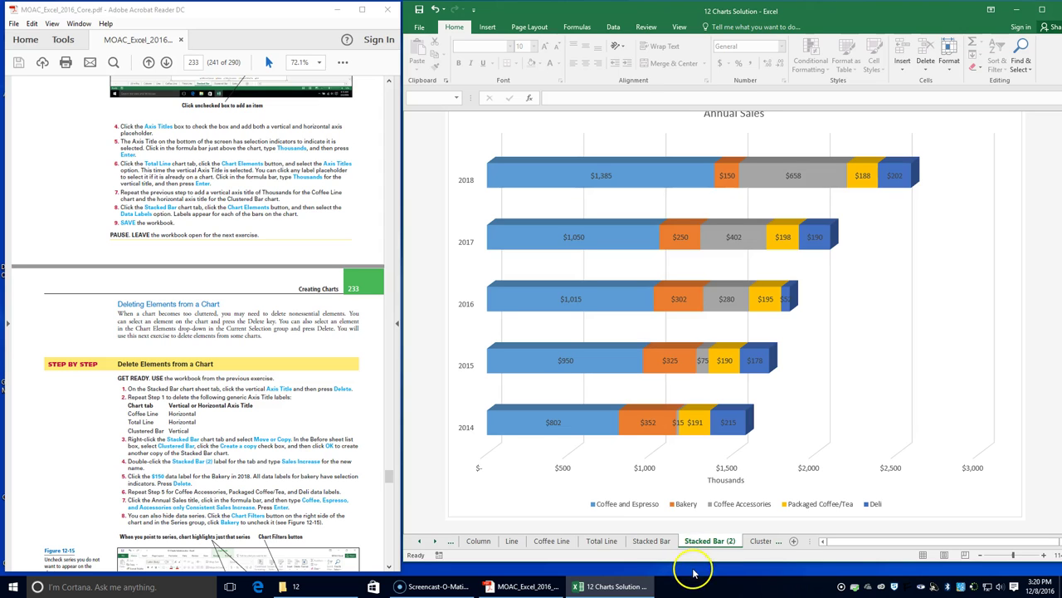
click(705, 547)
click(703, 541)
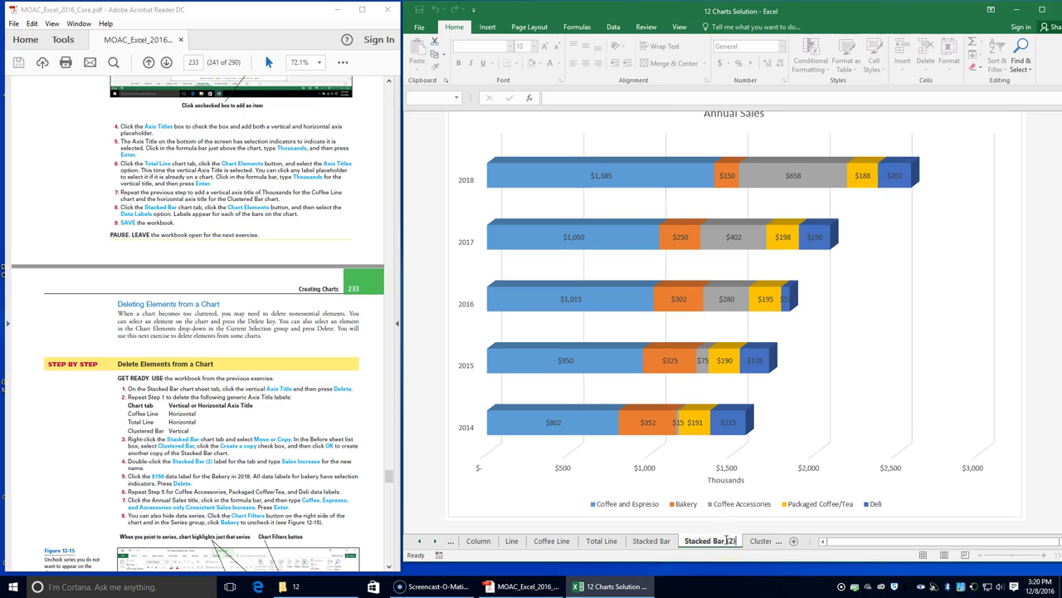
double_click(727, 539)
text(Sales Increase)
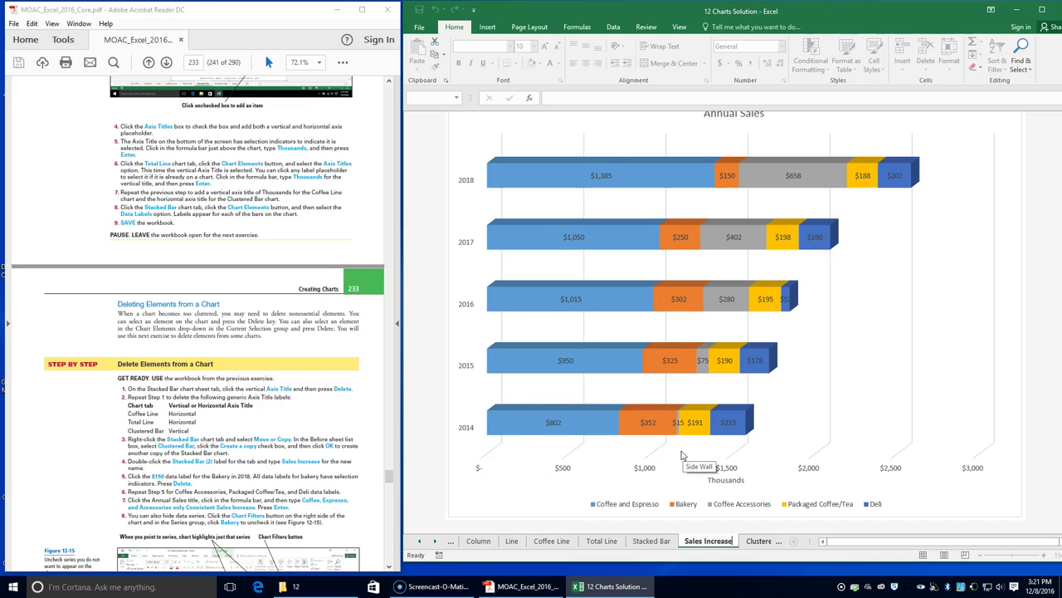
Delete all data labels of the Bakery series from the Sales Increase chart.
double_click(728, 174)
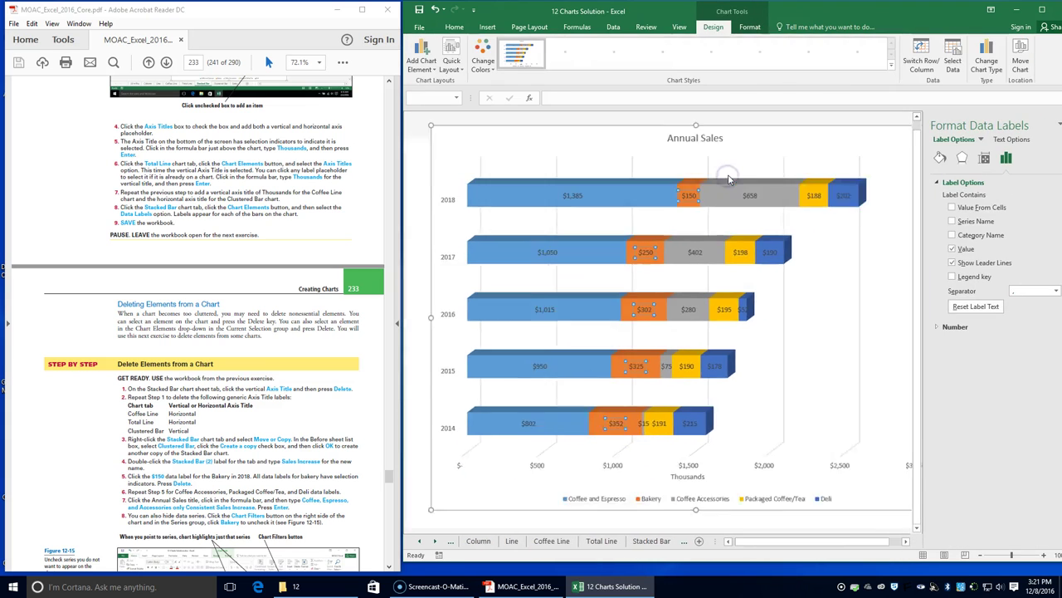
click(714, 198)
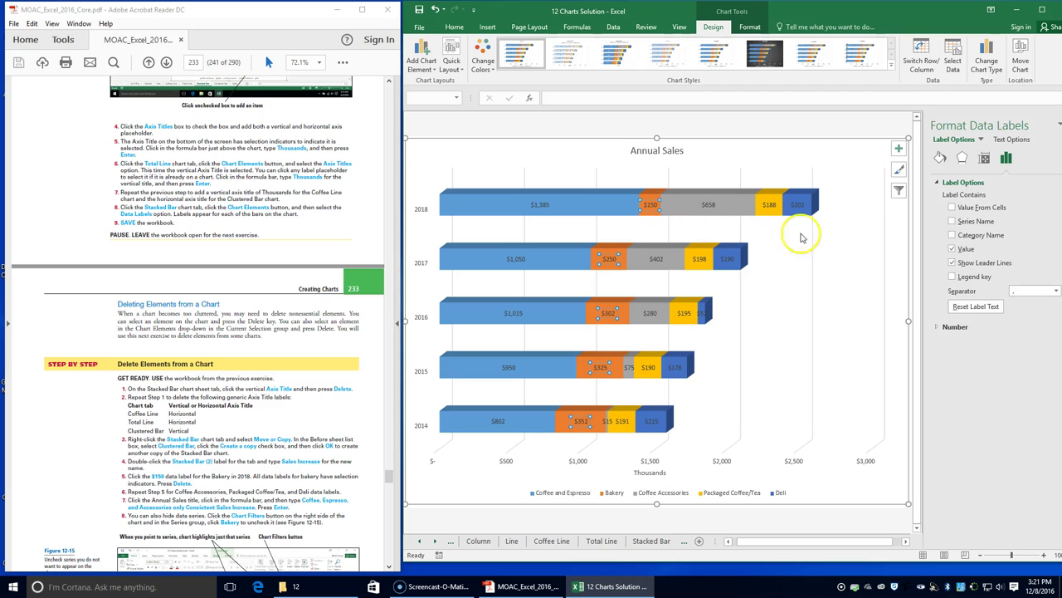
key(Delete)
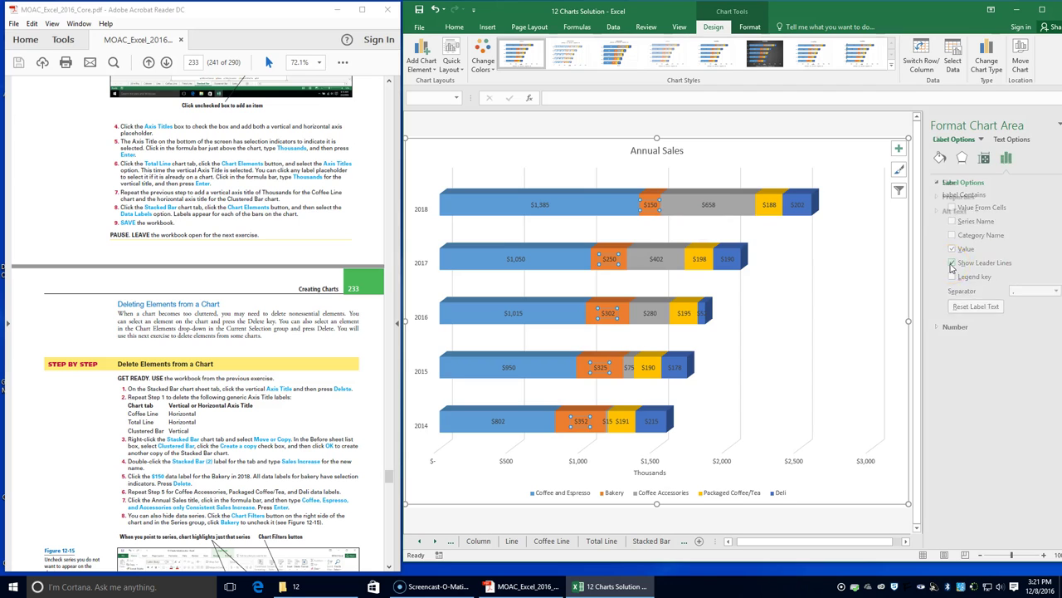
click(903, 258)
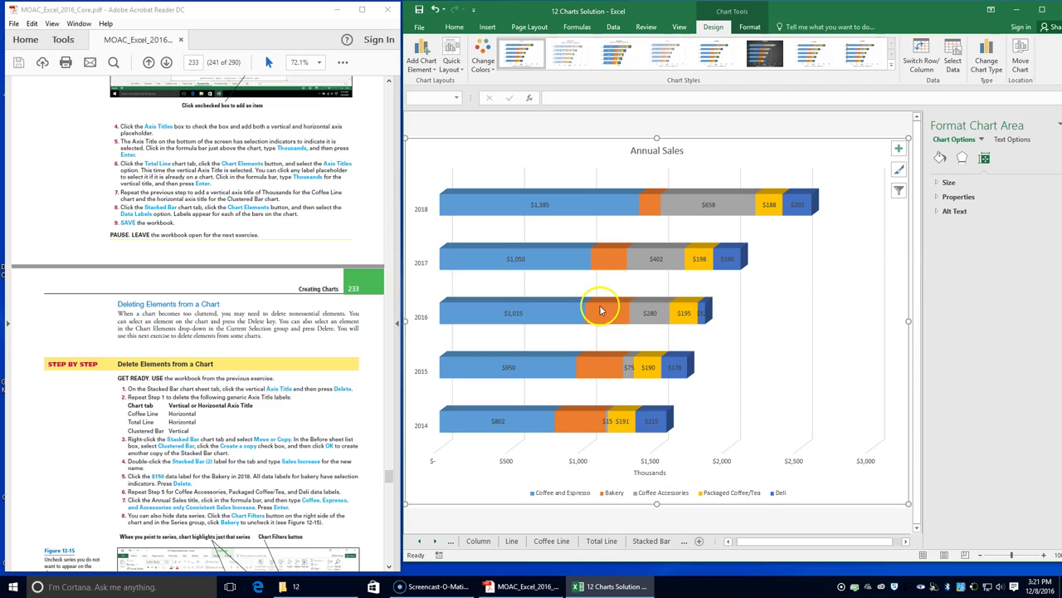
Delete the data labels of the Coffee Accessories, Packaged Coffee/Tea and Deli series from the Sales Increase chart.
click(709, 204)
key(Delete)
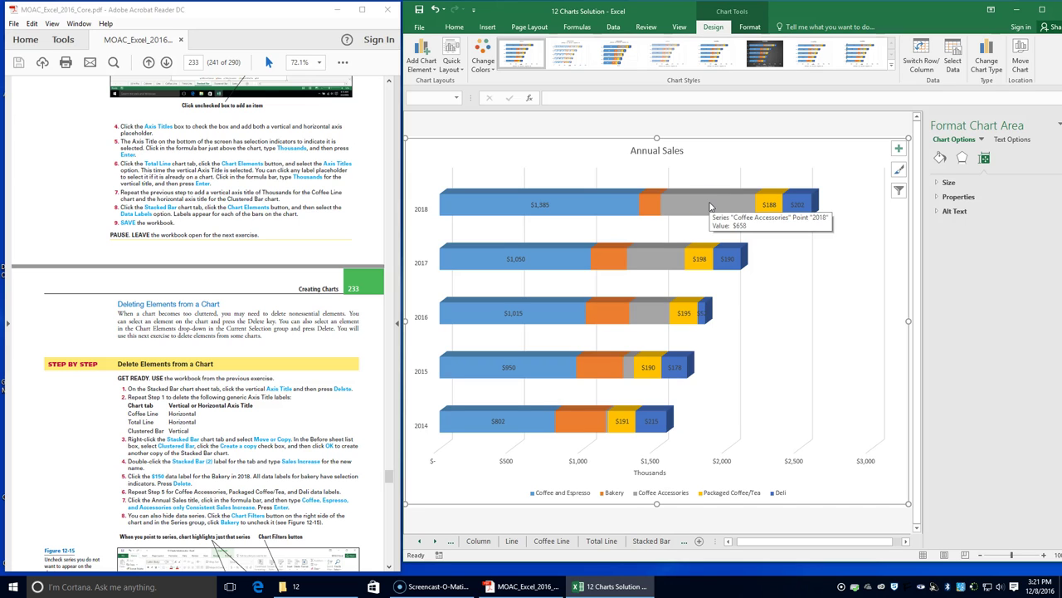
click(706, 217)
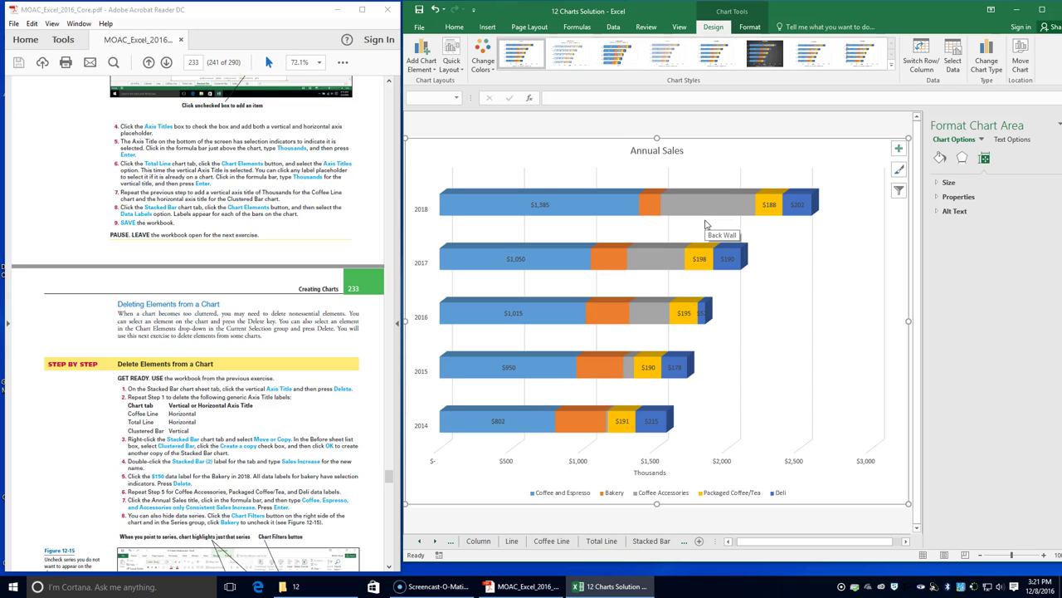
click(695, 221)
click(622, 421)
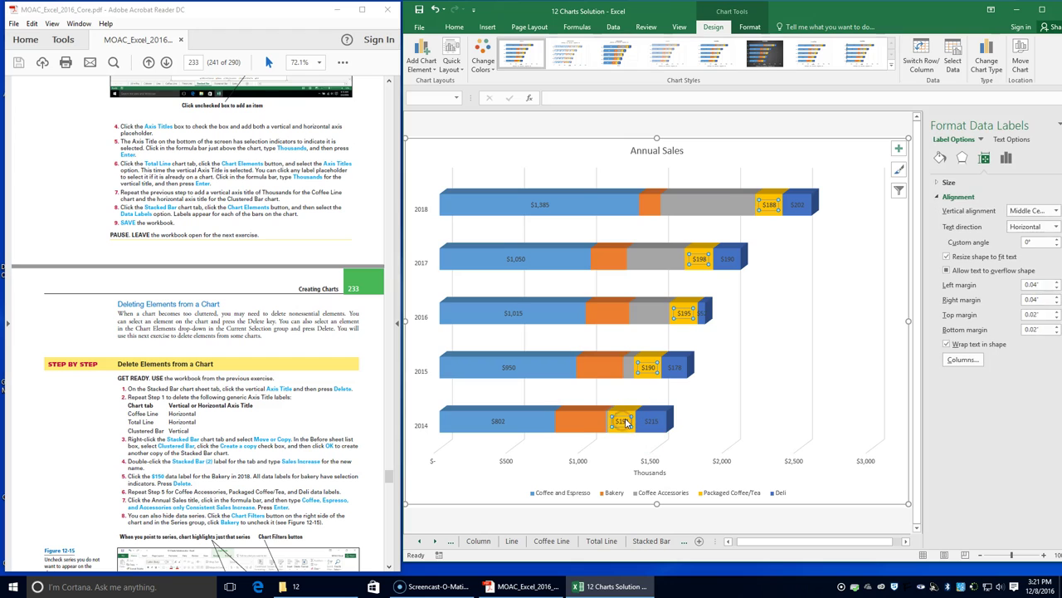
key(Delete)
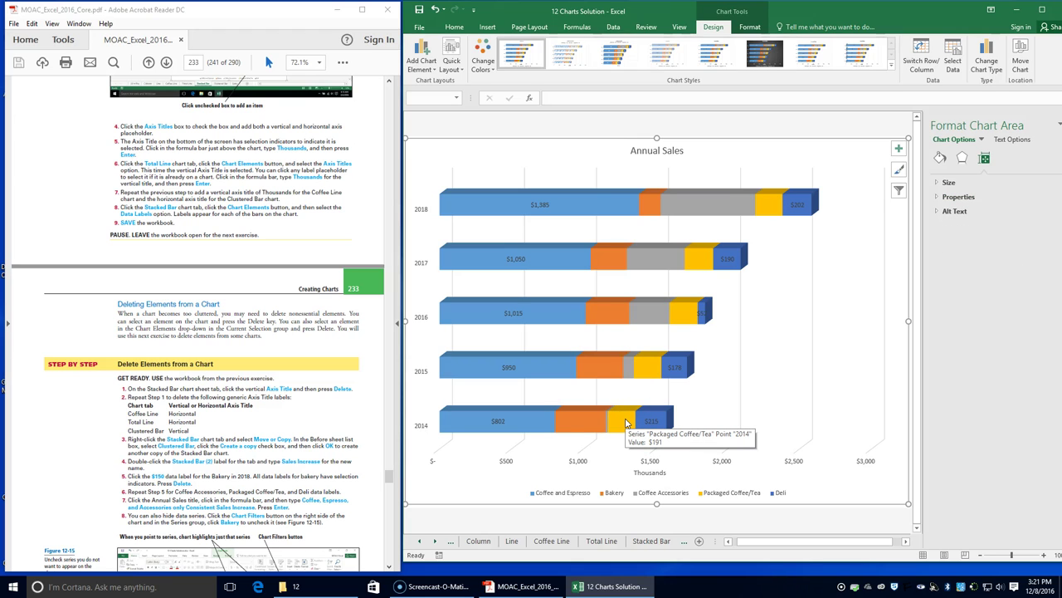
click(652, 422)
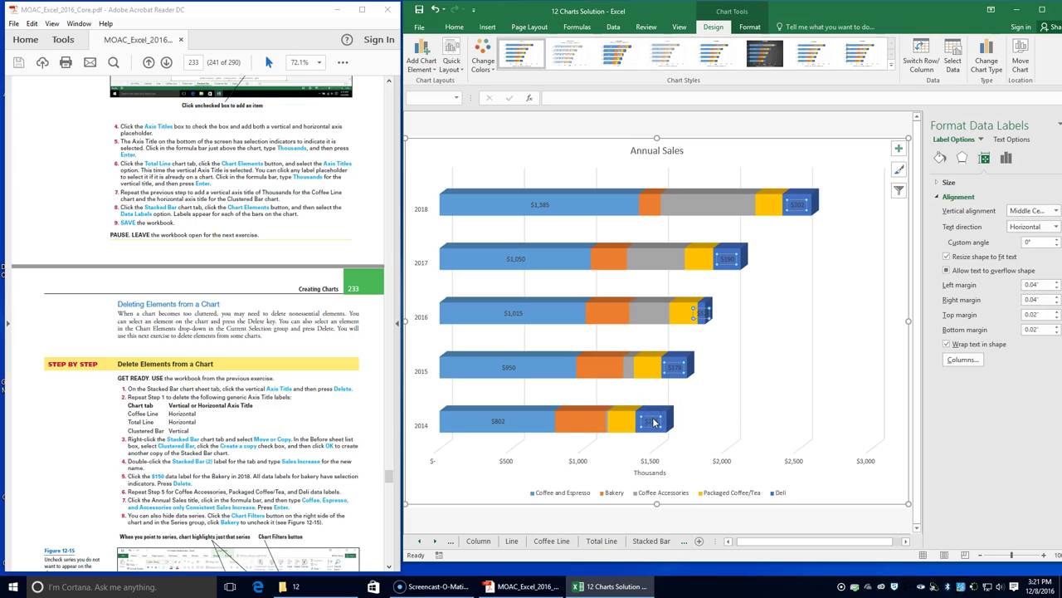
key(Delete)
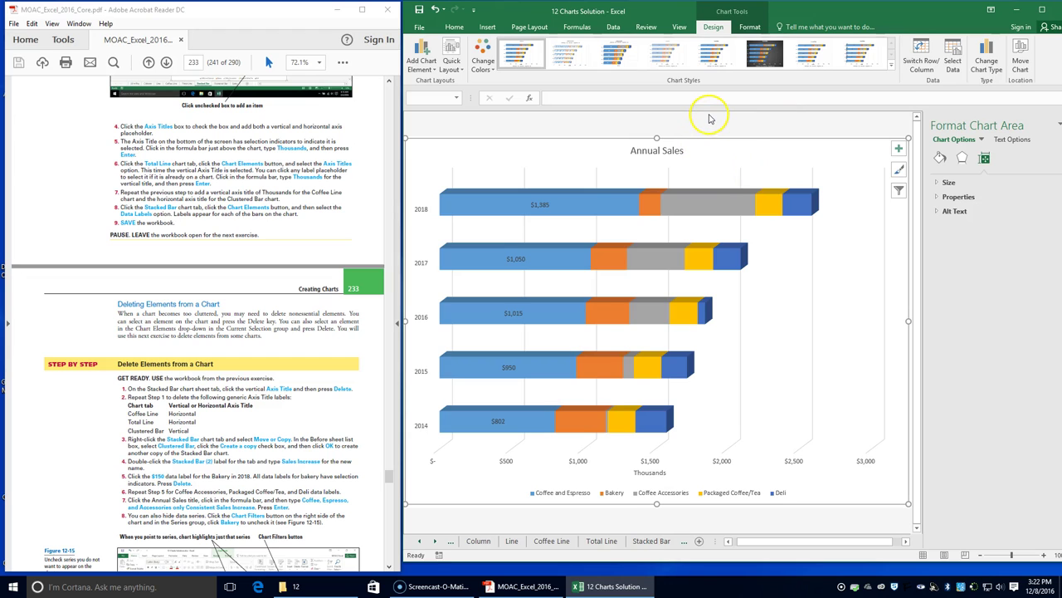
Change the Sales Increase chart's title to "Coffee, Espresso, and Accessories only Consistent Sales Increase".
click(647, 152)
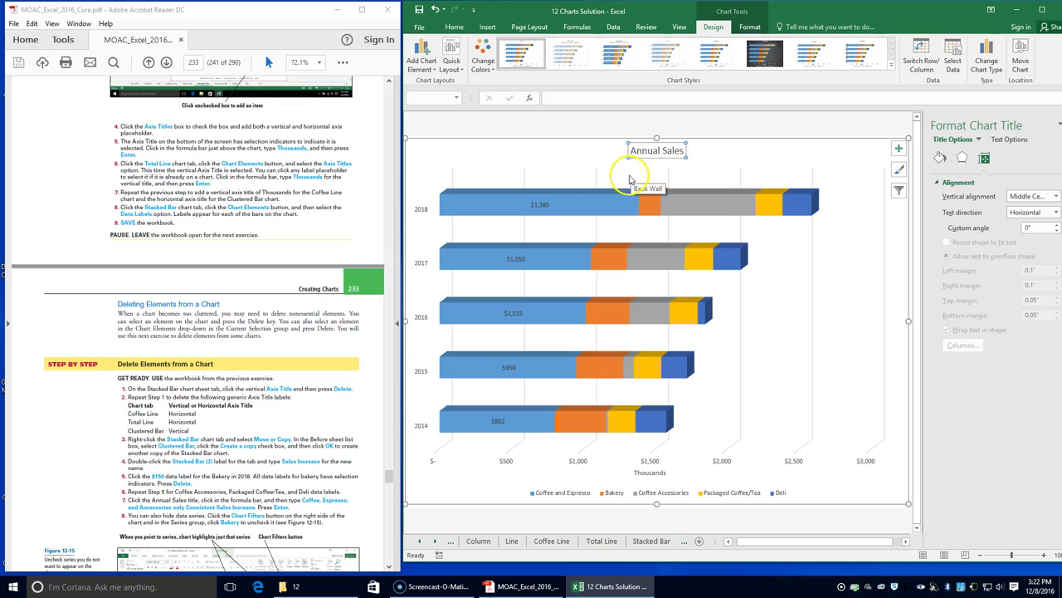
click(629, 100)
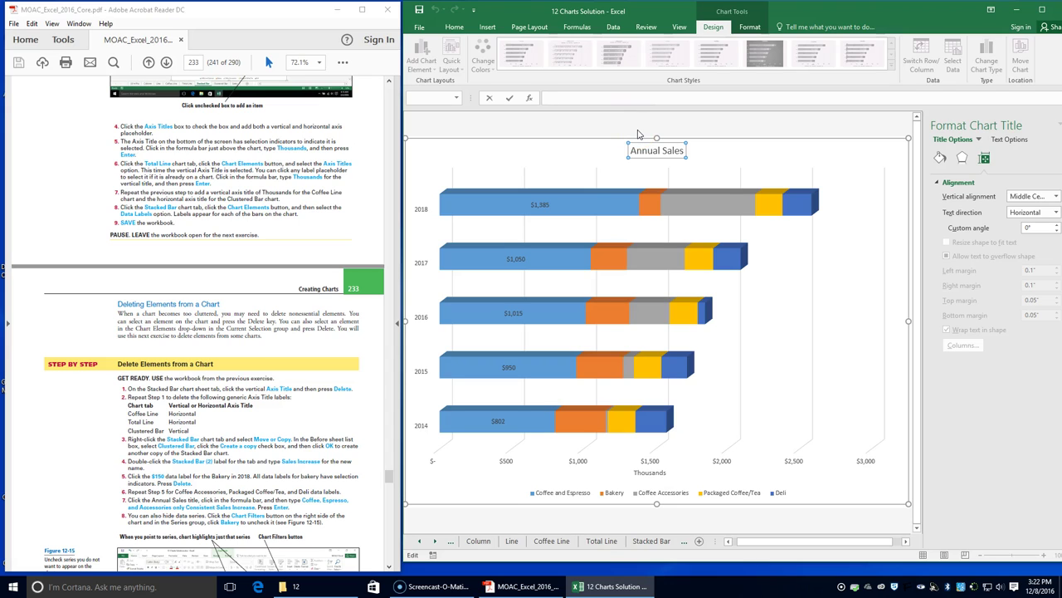
click(639, 127)
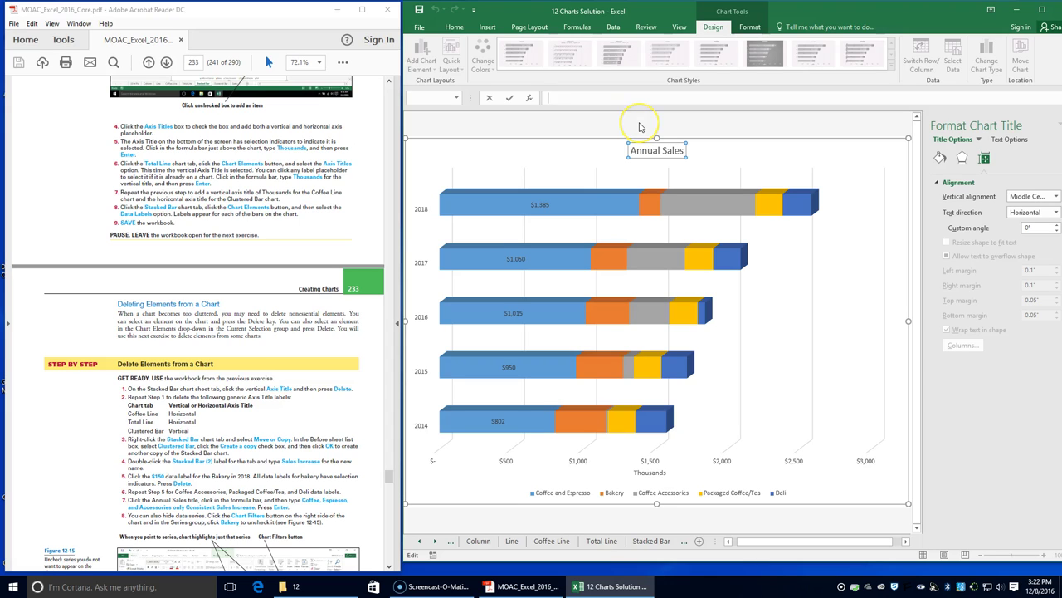
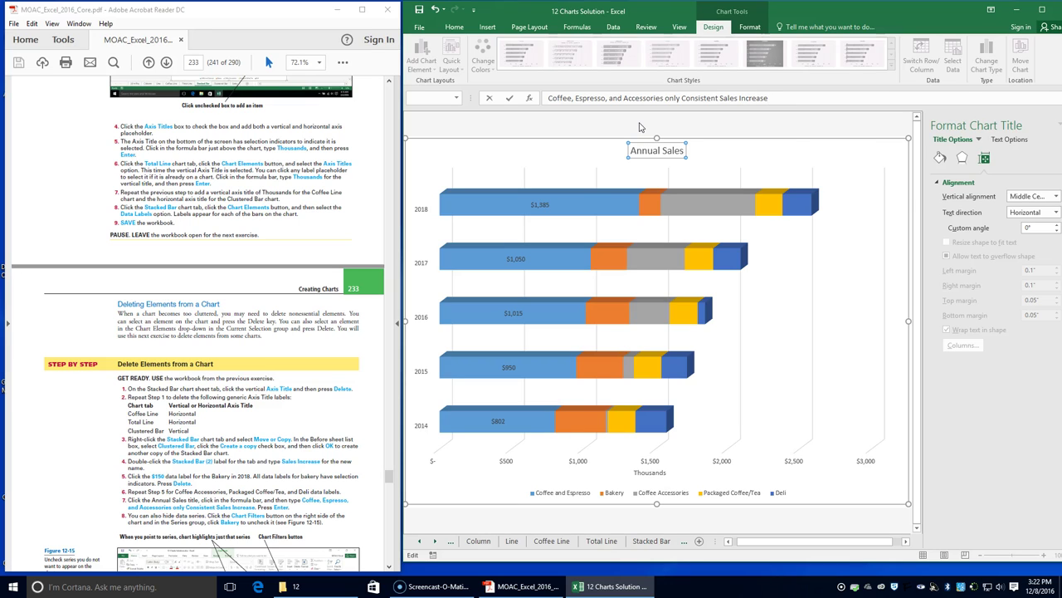
key(Return)
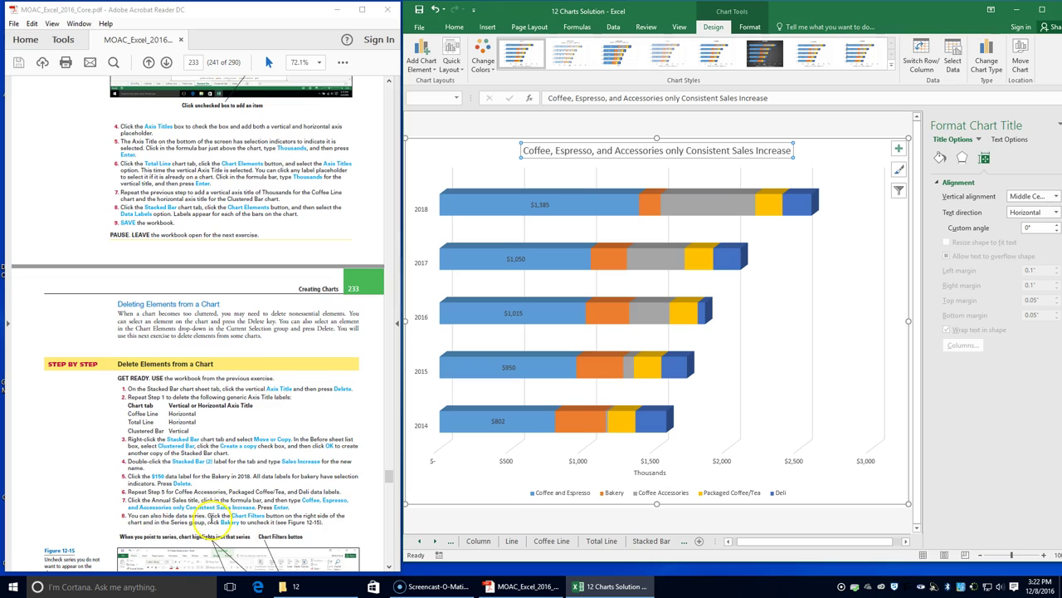
Filter the Bakery, Packaged Coffee/Tea and Deli series out of the Sales Increase chart and apply the filter.
click(899, 190)
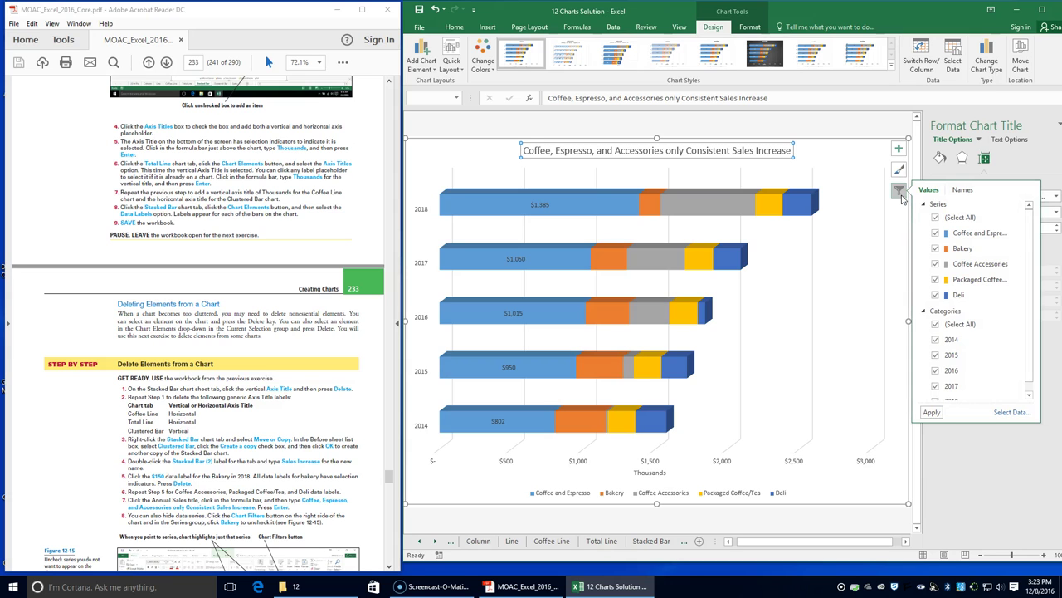
click(936, 248)
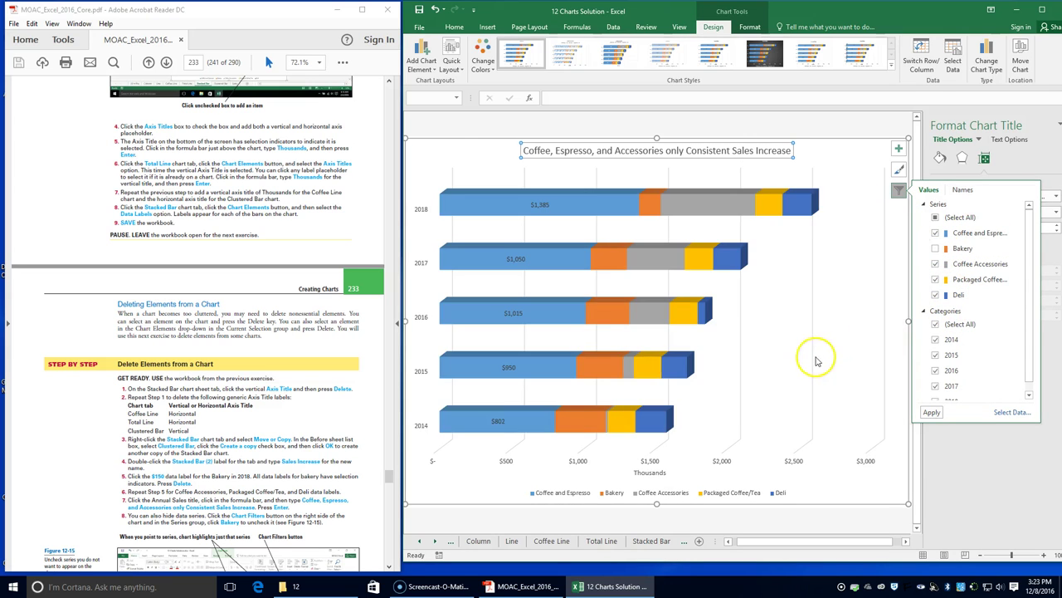
scroll(217, 448, down, 5)
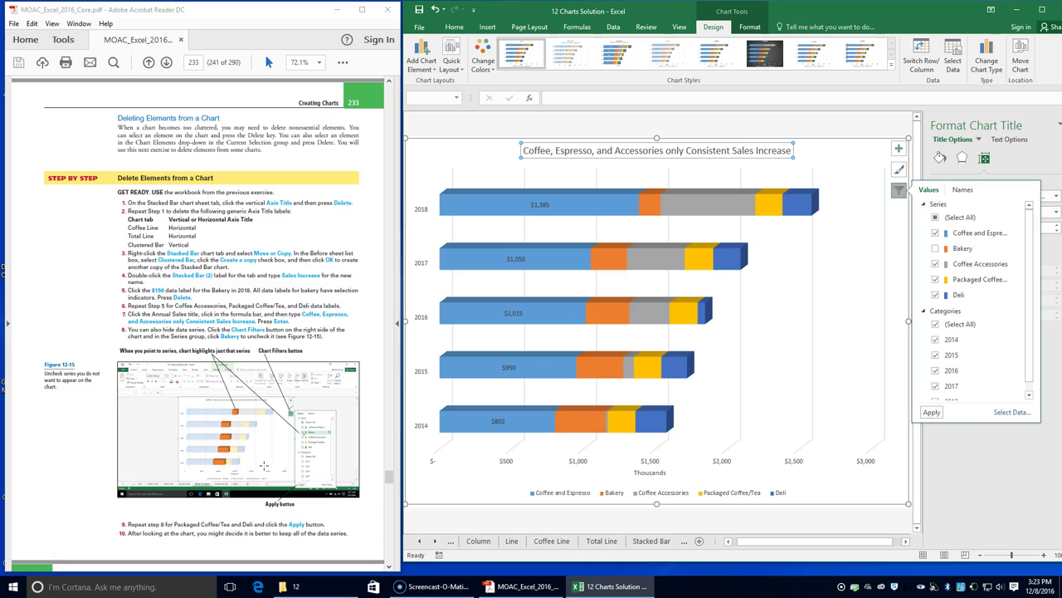
click(936, 248)
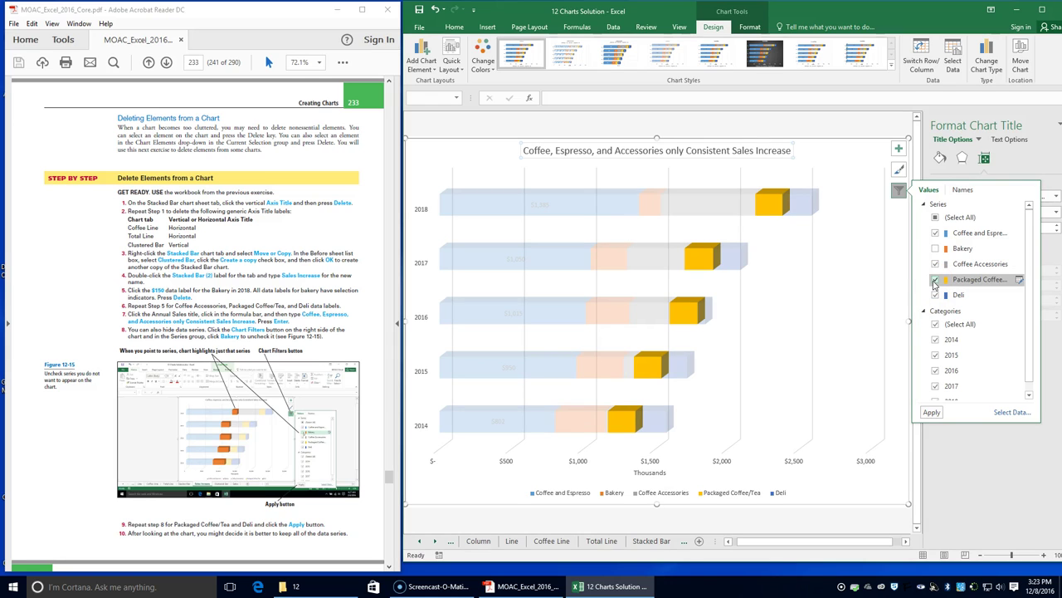
click(936, 280)
click(937, 295)
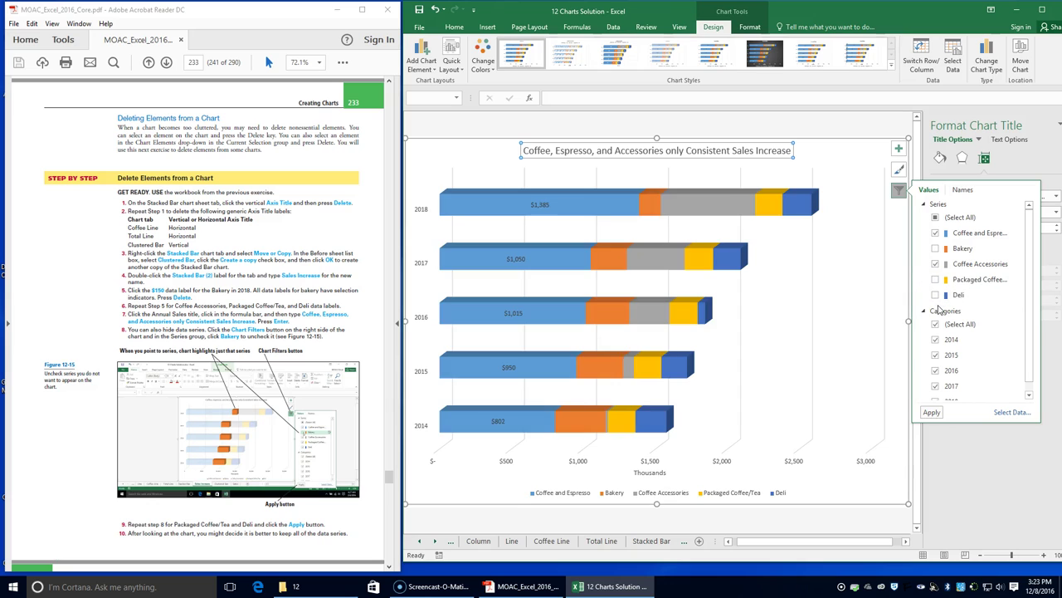
click(931, 413)
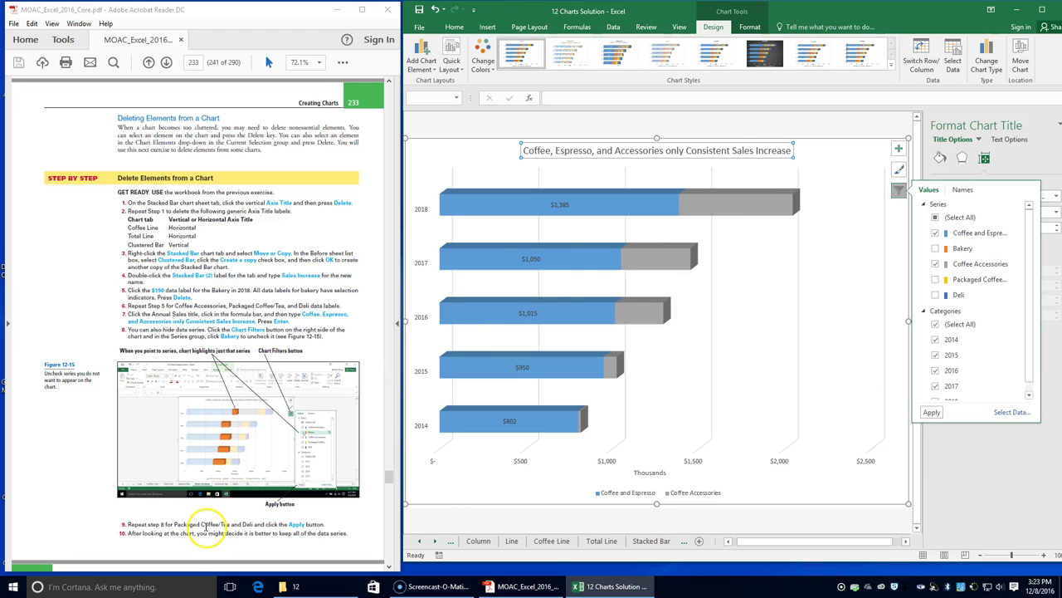
Restore the Bakery, Packaged Coffee/Tea and Deli series in the Sales Increase chart's filter and apply it.
scroll(208, 531, down, 1)
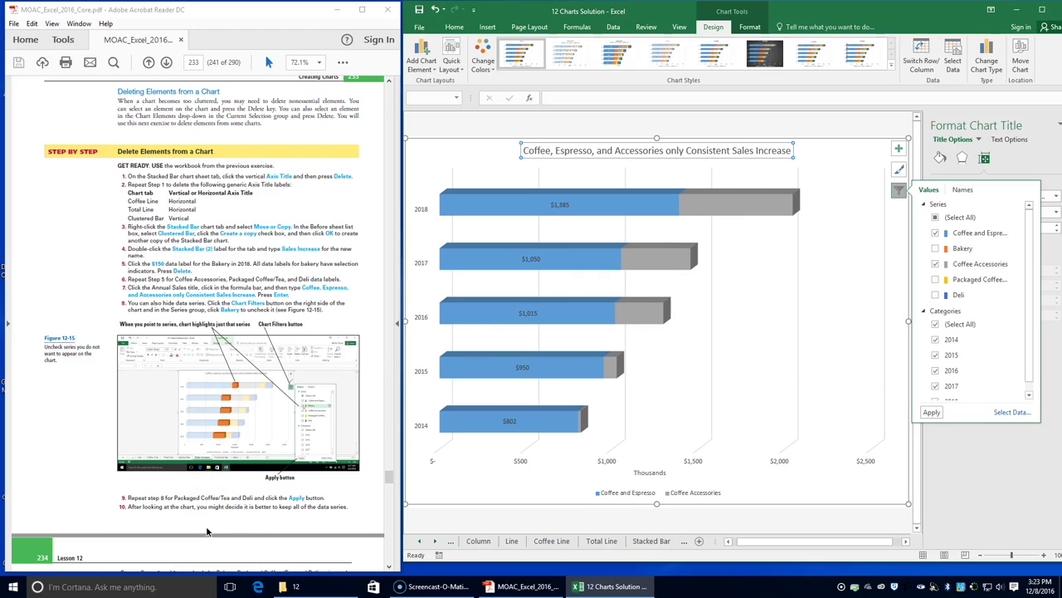
scroll(208, 531, down, 3)
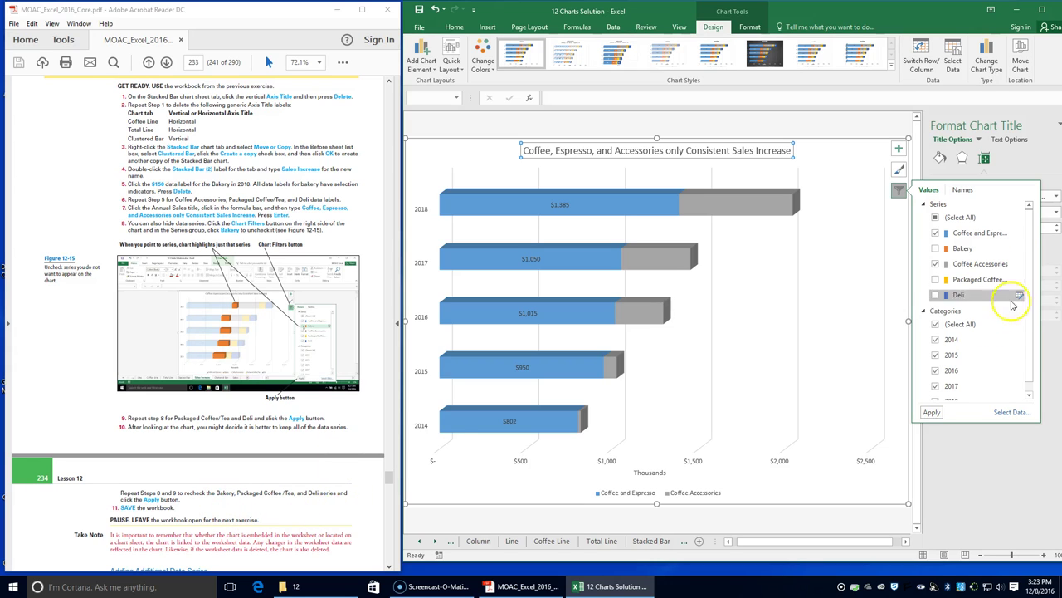
click(935, 249)
click(935, 280)
click(935, 294)
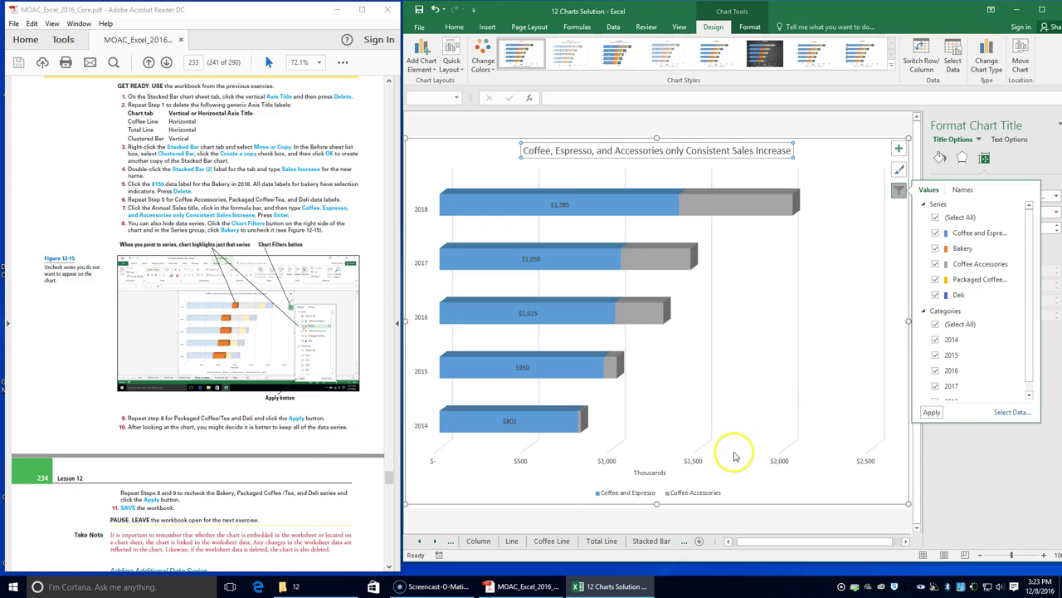
click(932, 413)
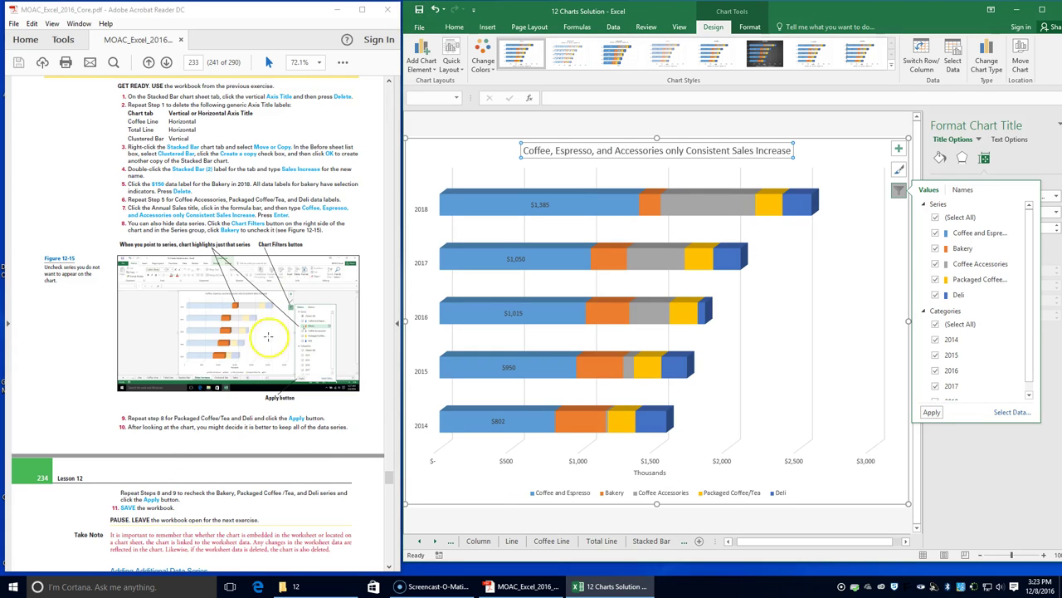
Create a copy of the Sales worksheet placed at the end of the workbook.
scroll(266, 434, down, 2)
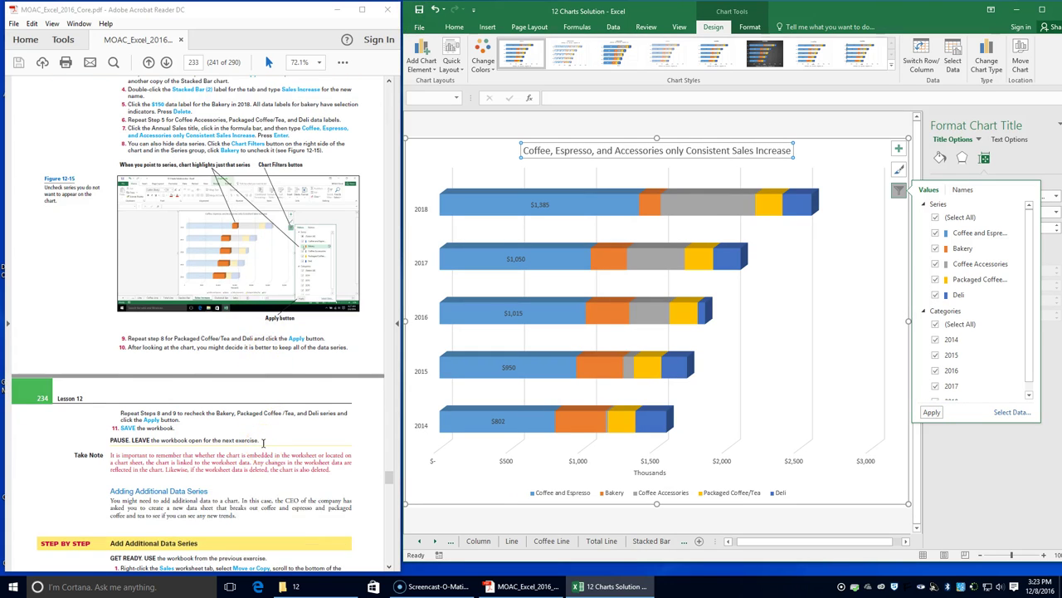
scroll(262, 442, down, 3)
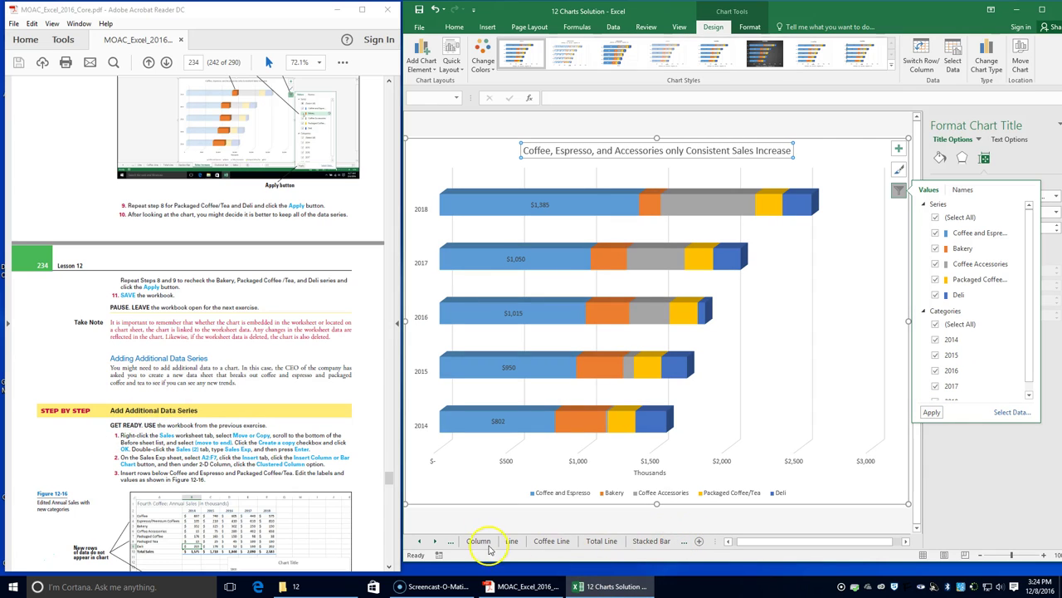
click(434, 540)
click(434, 540)
click(434, 540)
click(434, 540)
click(438, 541)
right_click(644, 542)
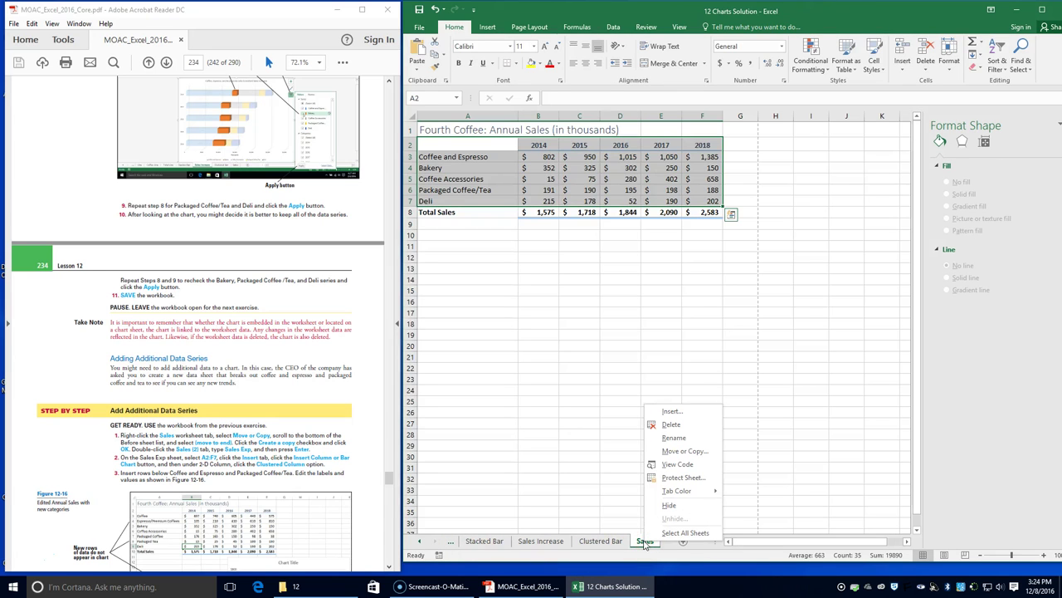
click(662, 450)
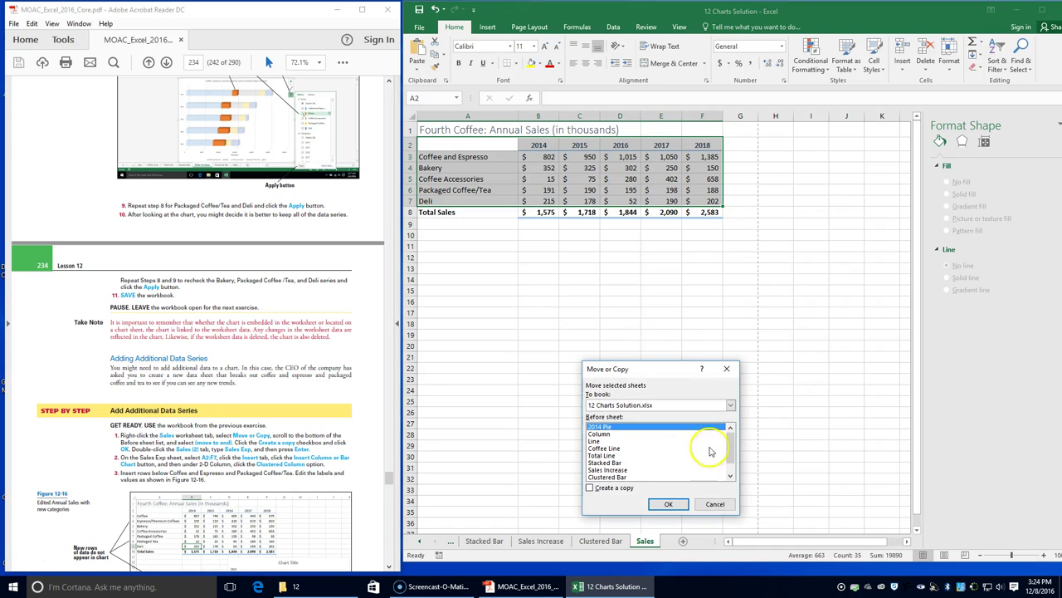
drag(729, 448, 733, 473)
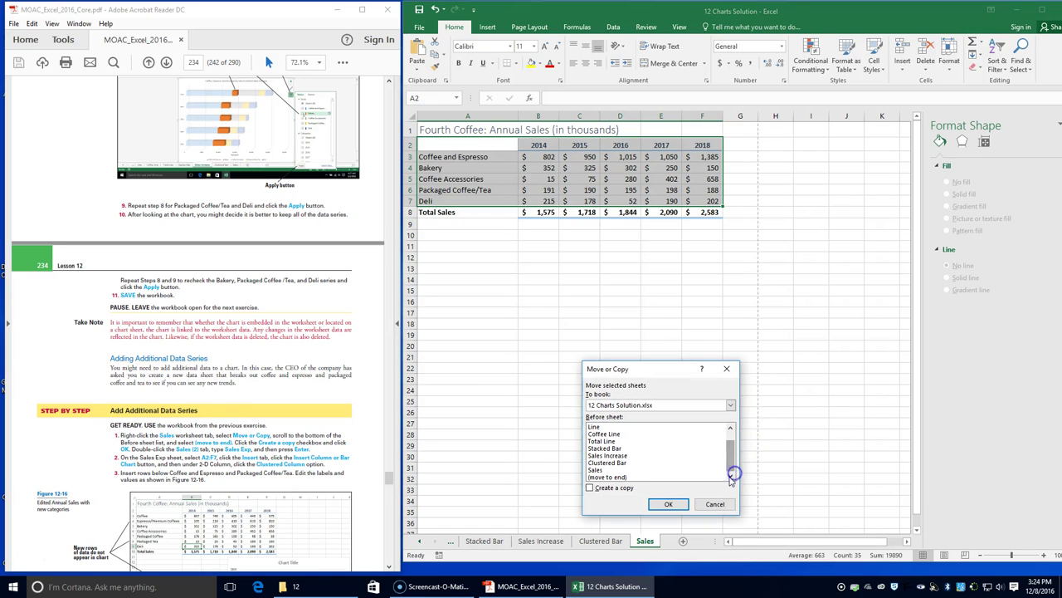
click(612, 476)
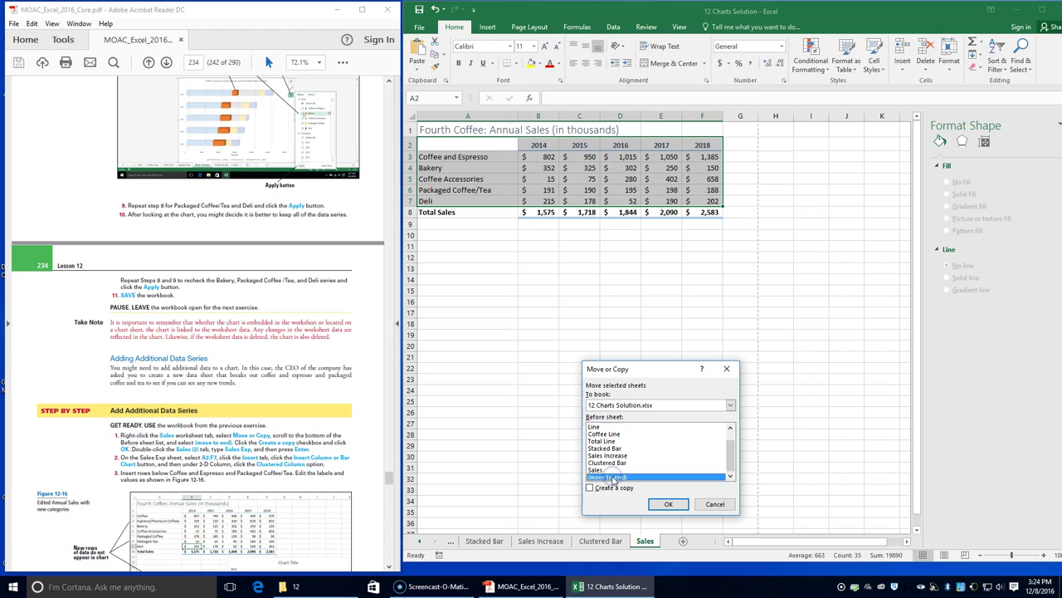
click(591, 488)
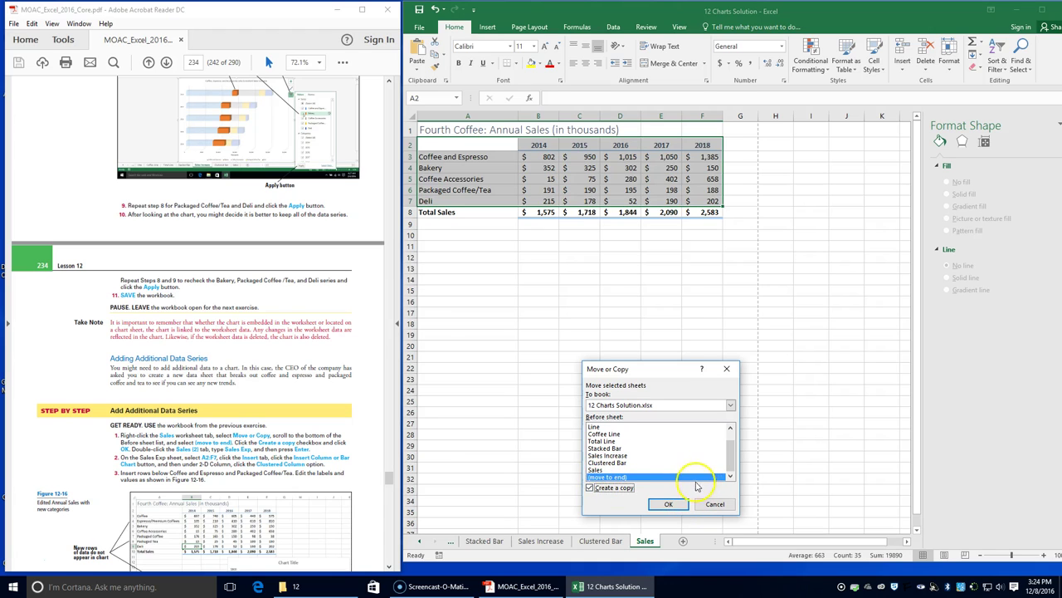
click(669, 503)
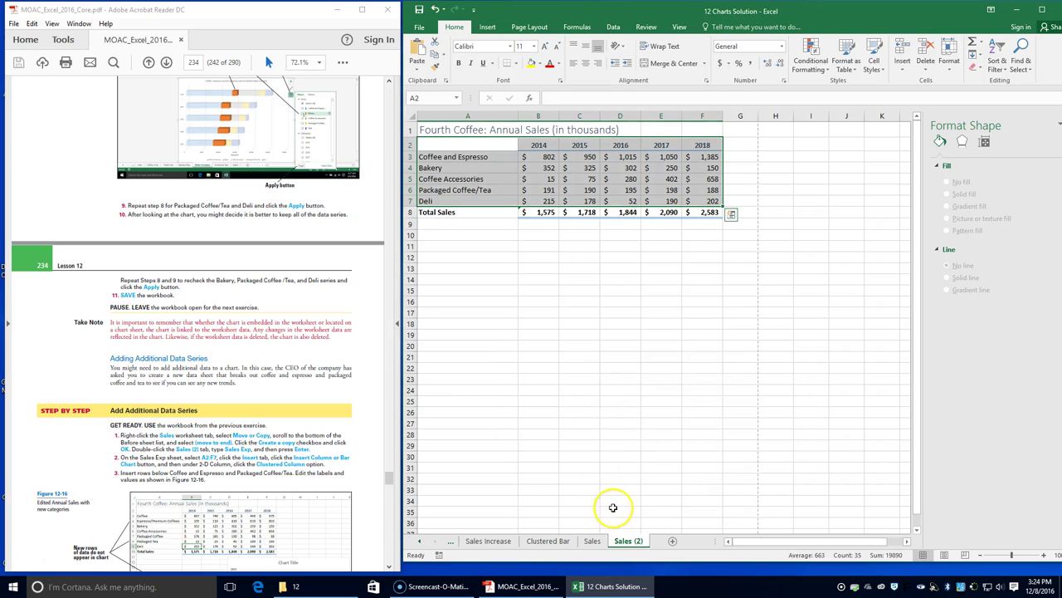
Rename the copied Sales (2) worksheet as Sales Exp.
double_click(627, 540)
click(629, 540)
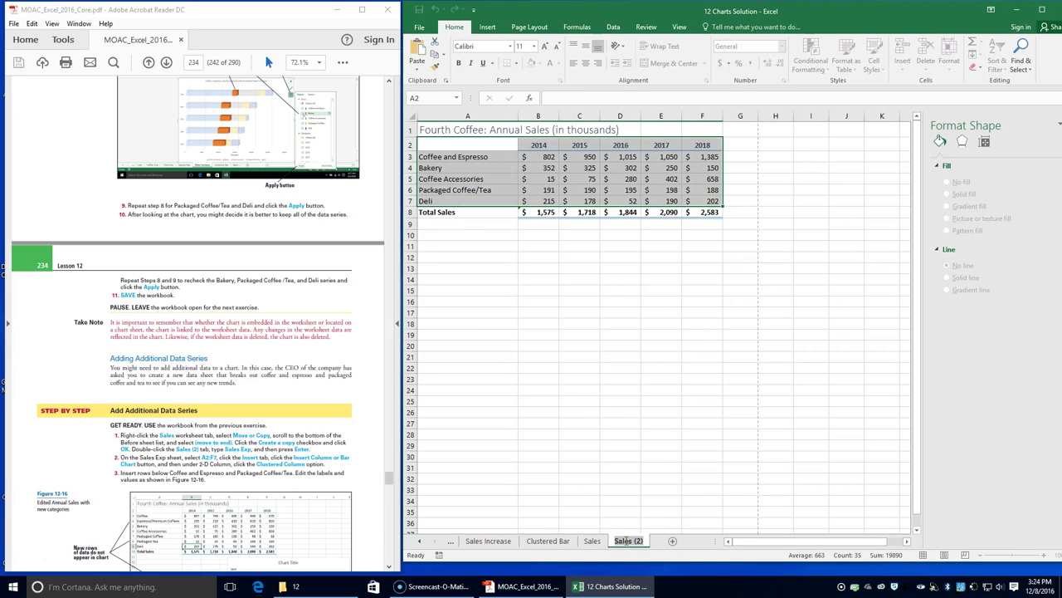
key(BackSpace)
key(BackSpace)
key(BackSpace)
key(BackSpace)
key(BackSpace)
key(BackSpace)
key(BackSpace)
key(BackSpace)
key(BackSpace)
text(Sa)
key(Return)
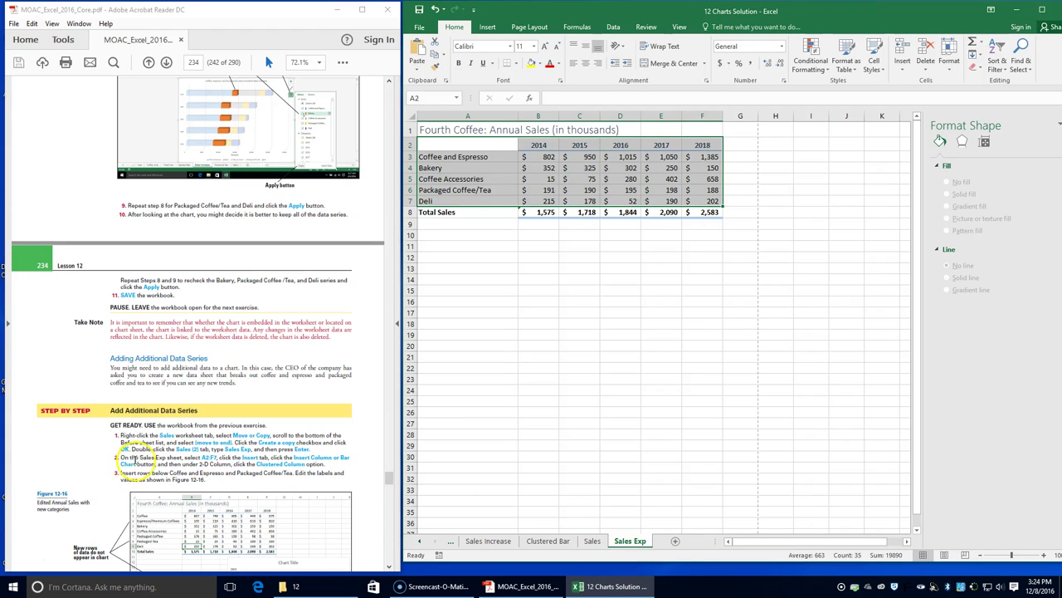
click(138, 456)
drag(138, 456, 181, 458)
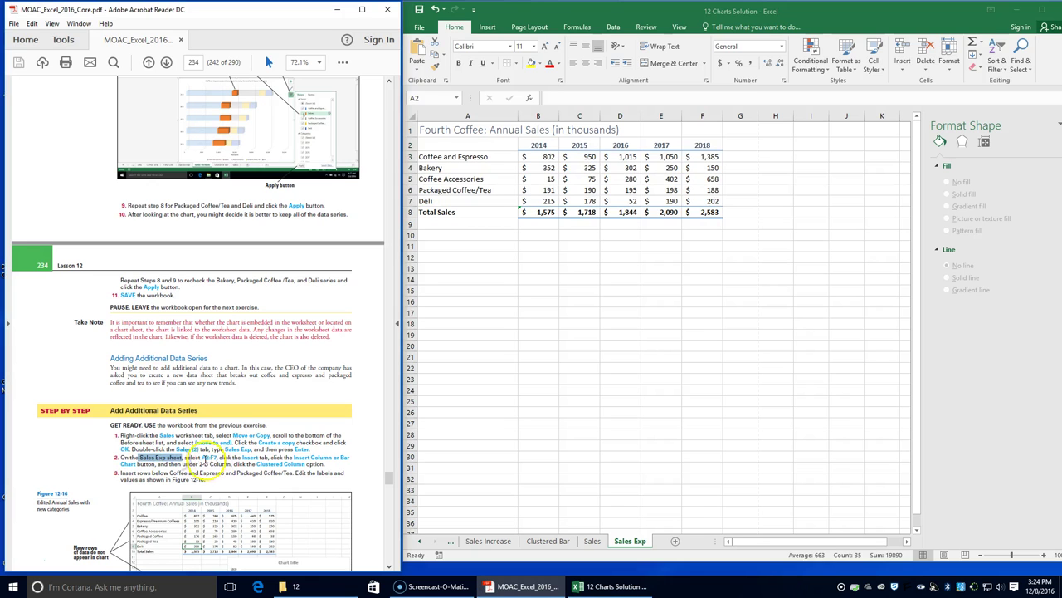
drag(482, 145, 579, 168)
click(481, 144)
drag(478, 145, 711, 210)
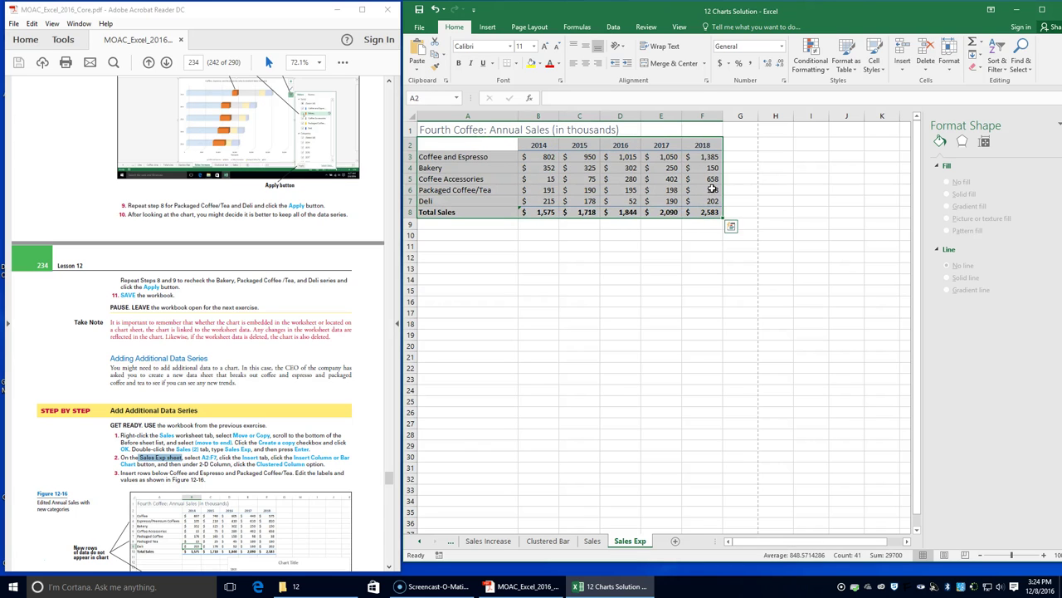
click(488, 26)
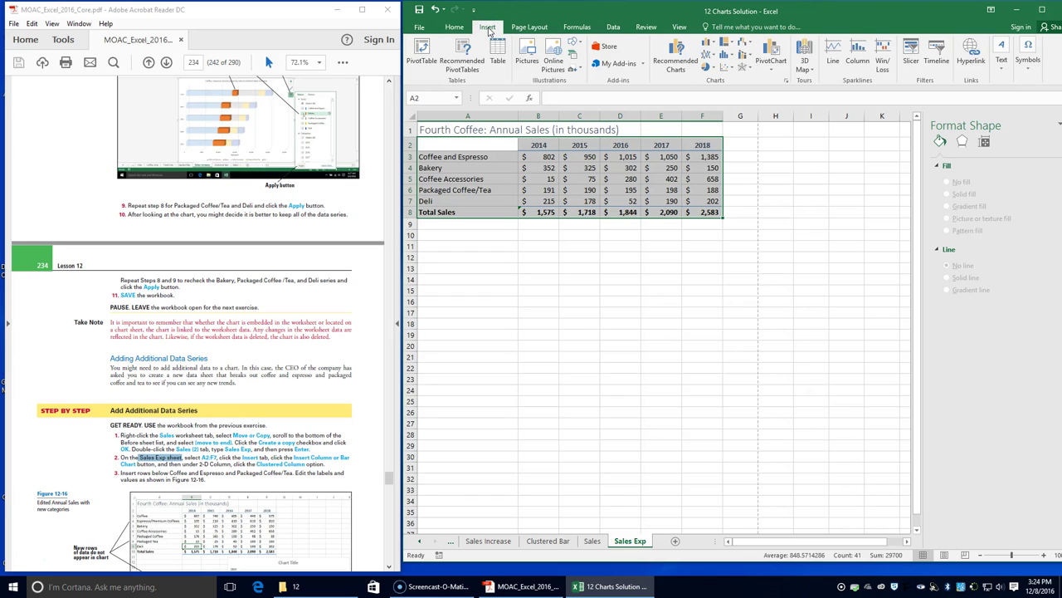
click(707, 47)
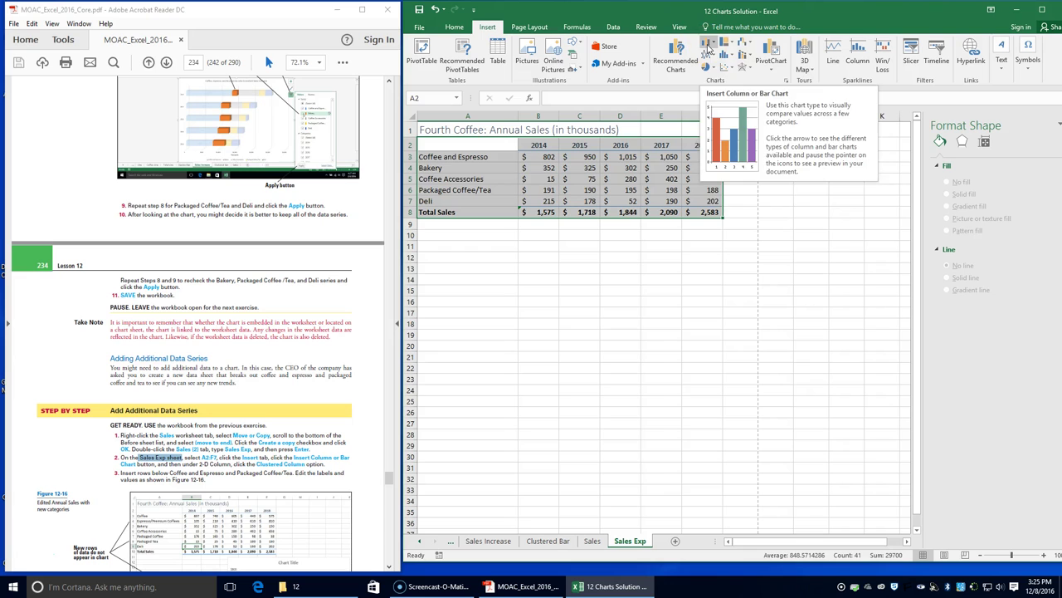
click(707, 48)
click(715, 79)
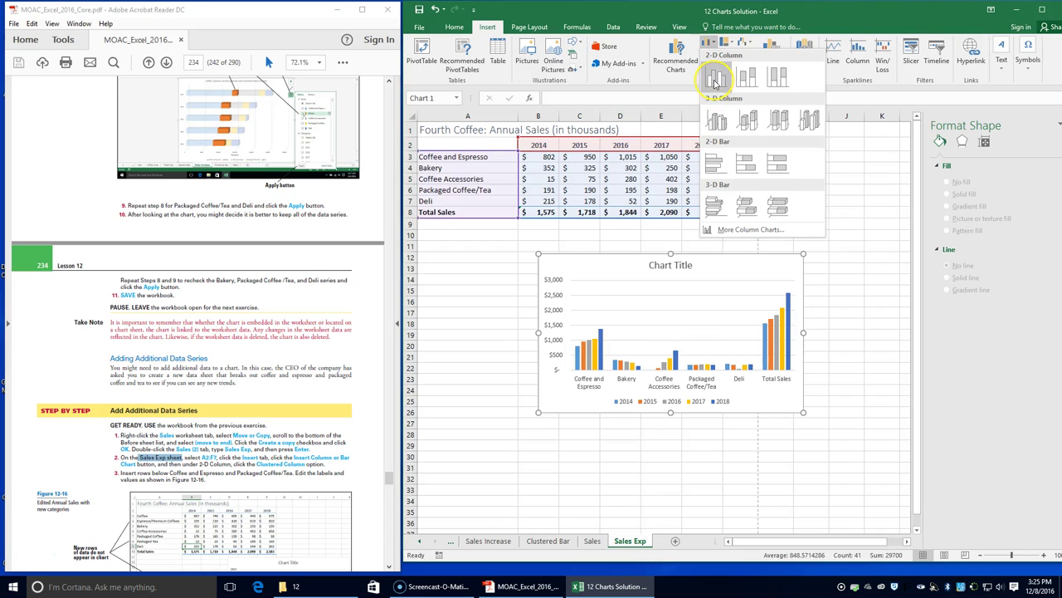
click(715, 80)
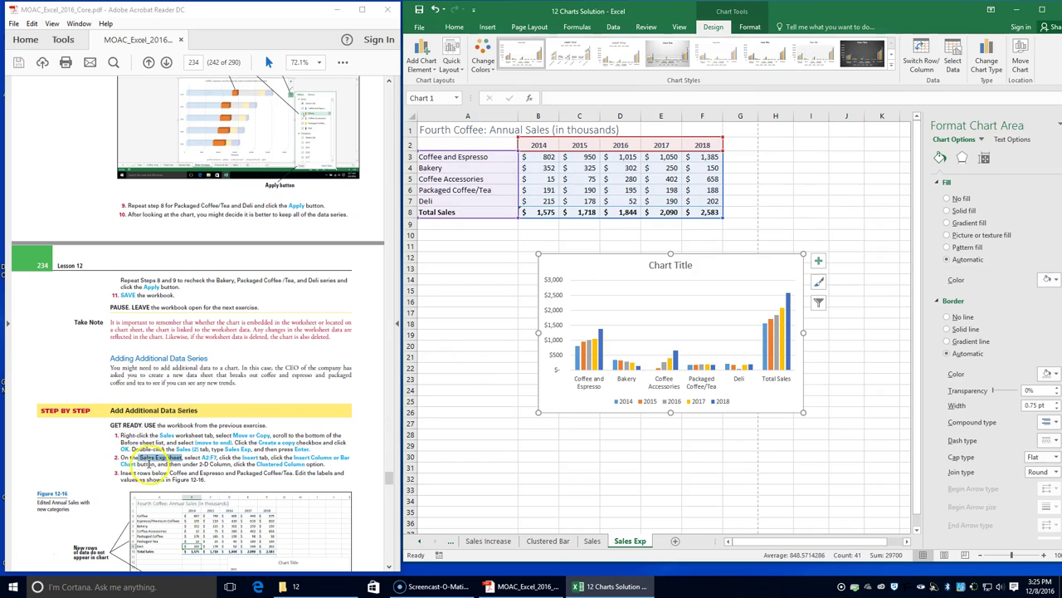
scroll(141, 456, down, 2)
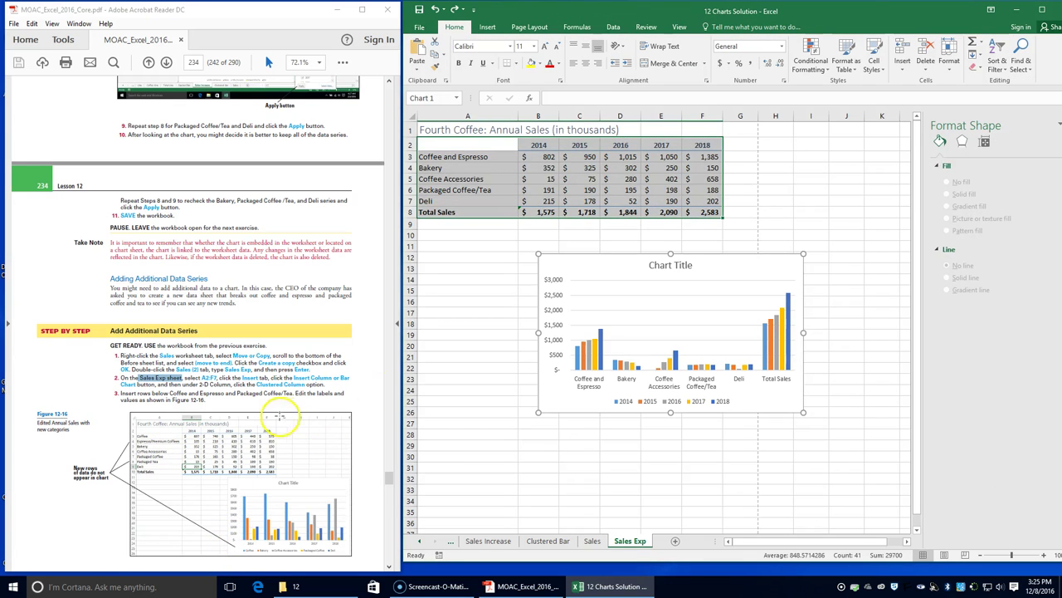
key(Delete)
click(507, 288)
Insert a 2-D Clustered Column chart from range A2:F7 on the Sales Exp sheet.
click(455, 145)
drag(454, 145, 699, 201)
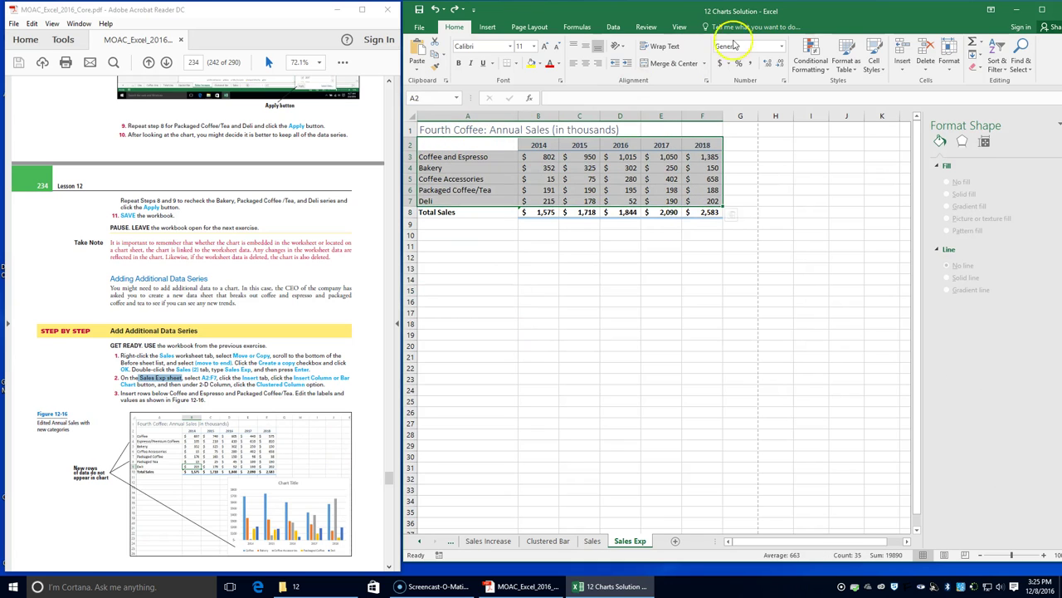
click(487, 26)
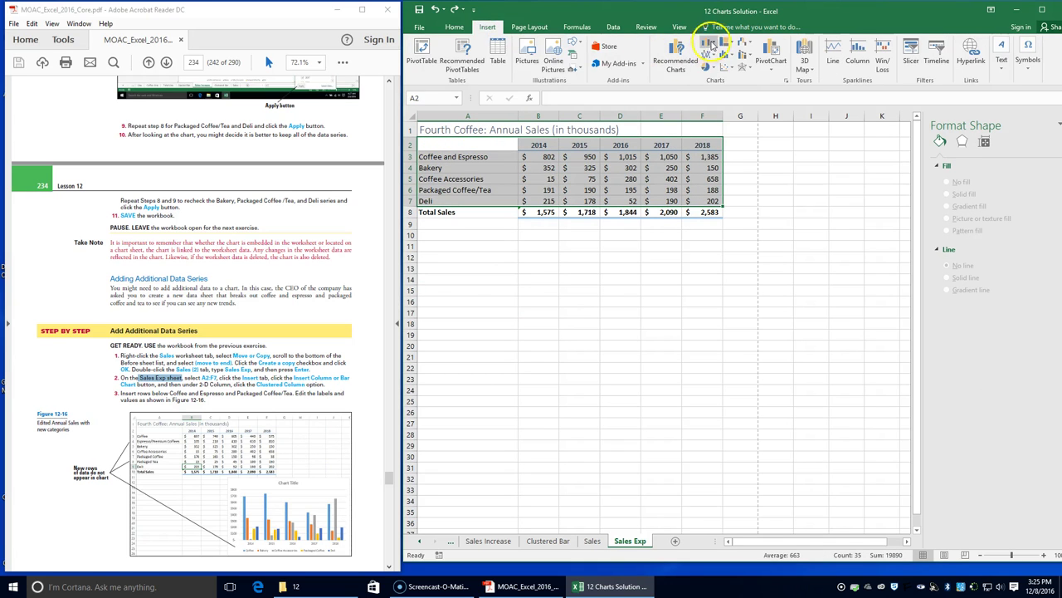
click(708, 43)
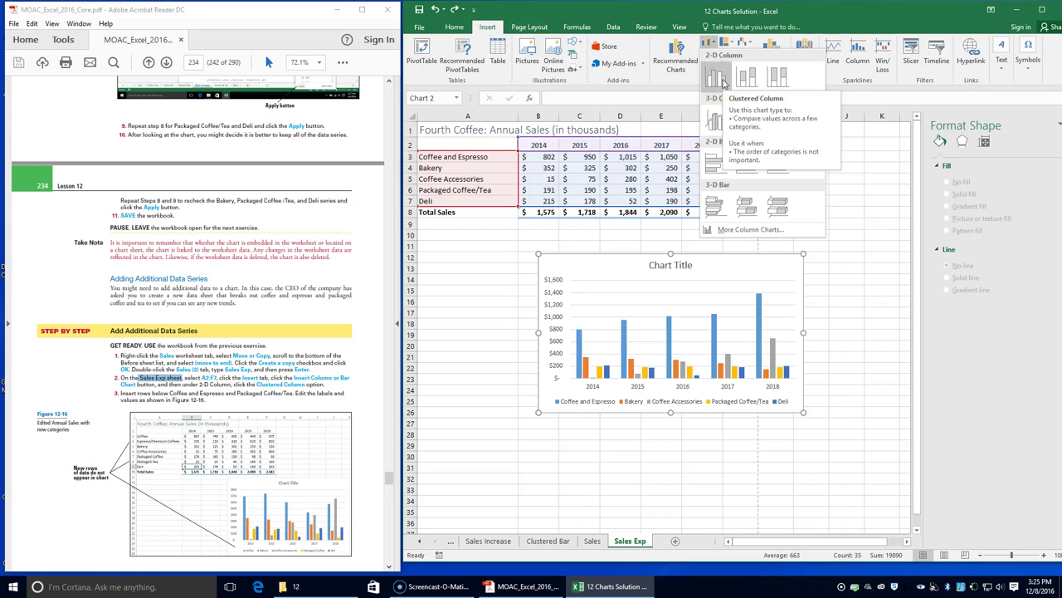
click(718, 79)
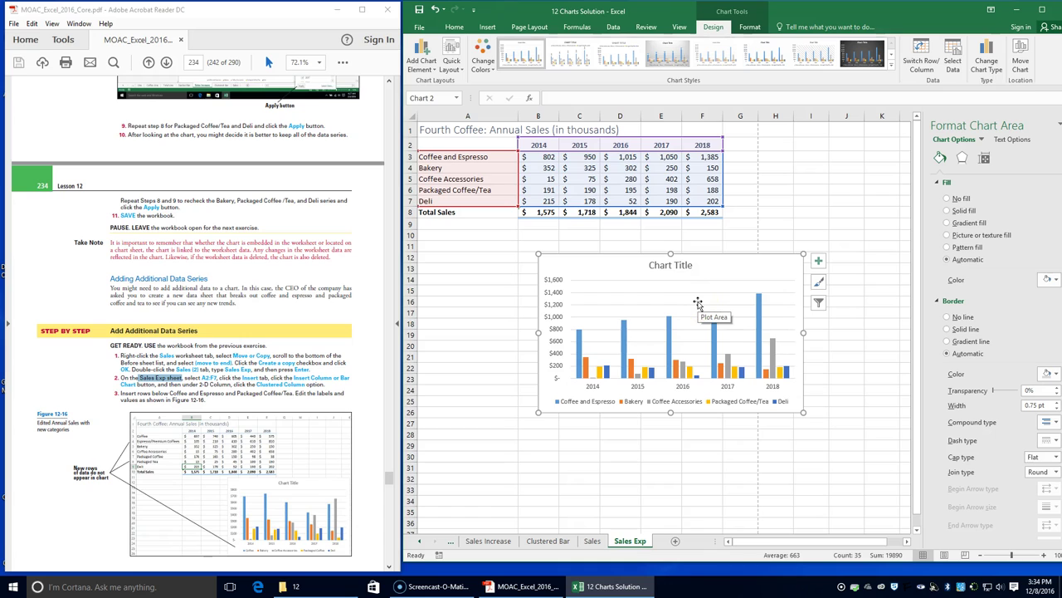
click(637, 350)
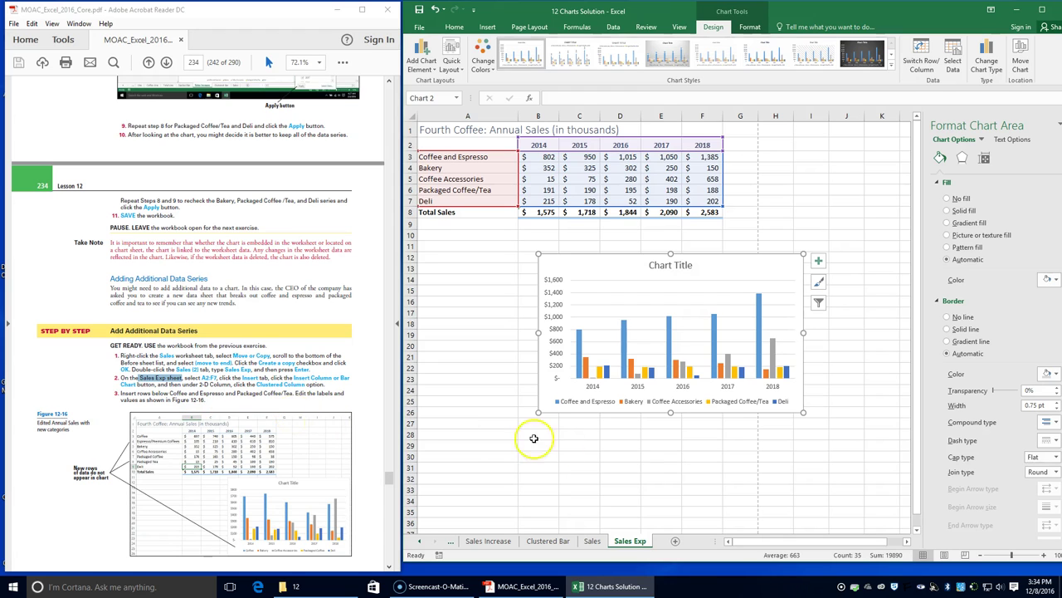
click(409, 157)
right_click(409, 157)
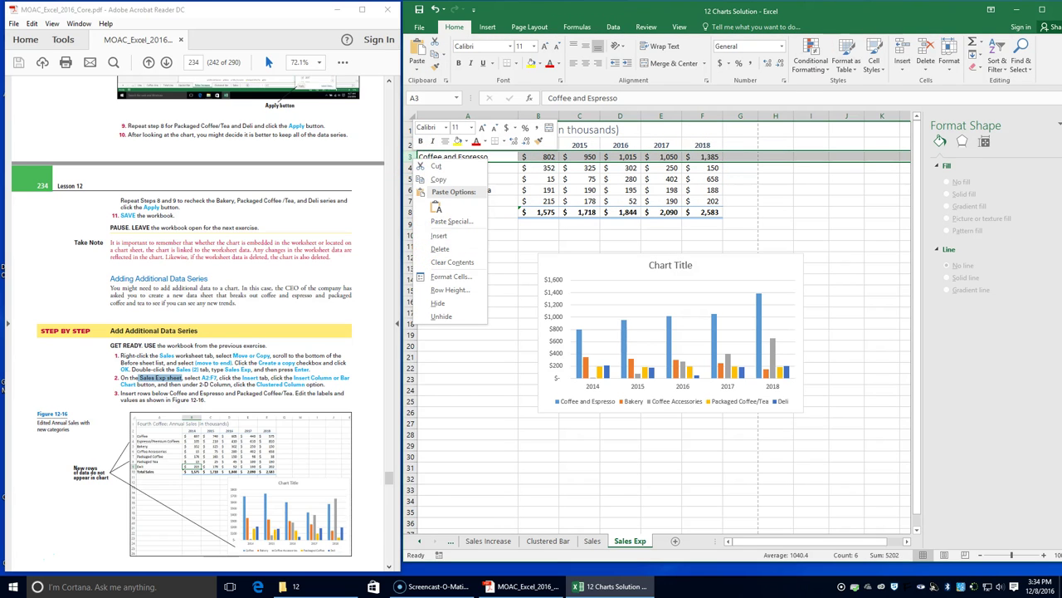
click(902, 66)
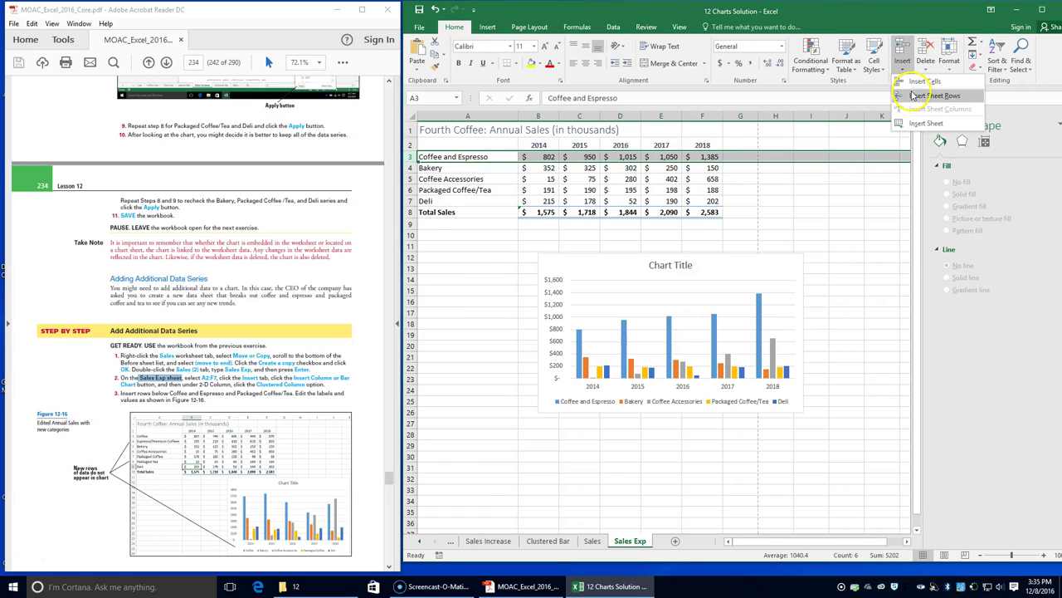
click(912, 97)
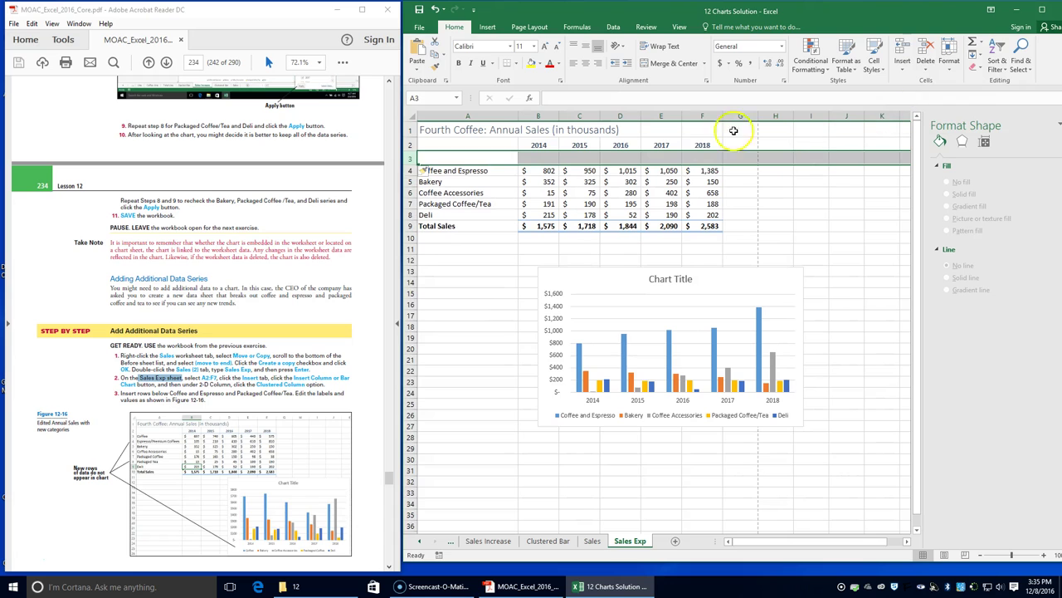
click(435, 8)
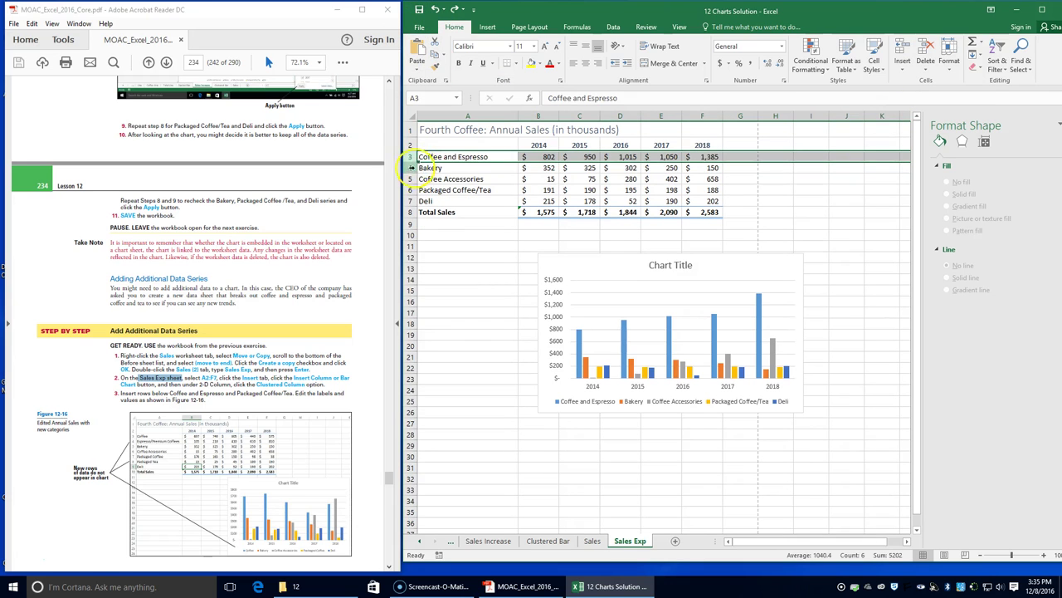
Insert a blank row below Coffee and Espresso and another below Packaged Coffee/Tea on the Sales Exp sheet.
click(410, 168)
click(903, 67)
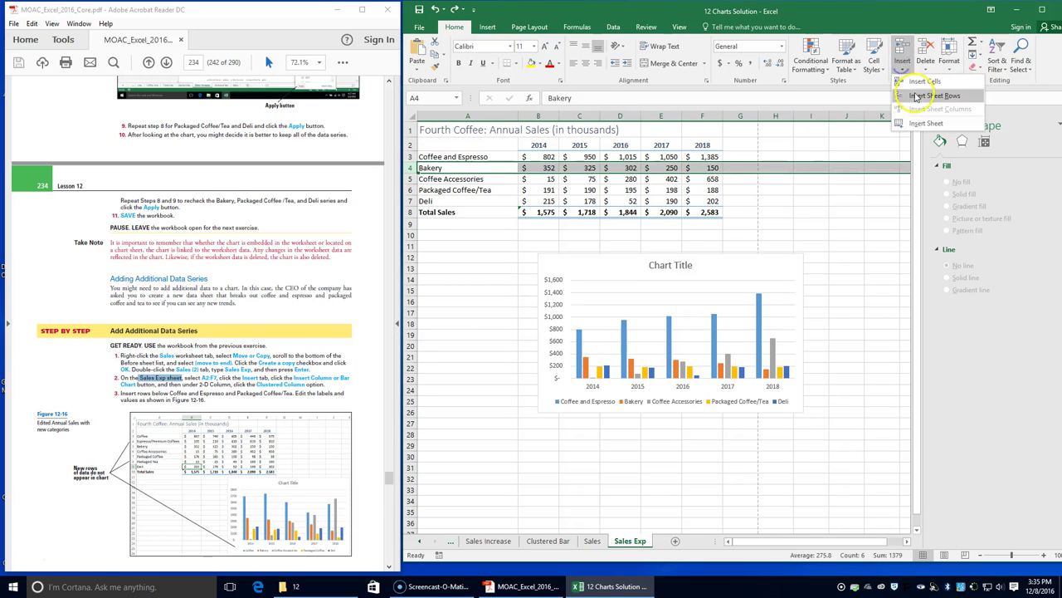
click(913, 97)
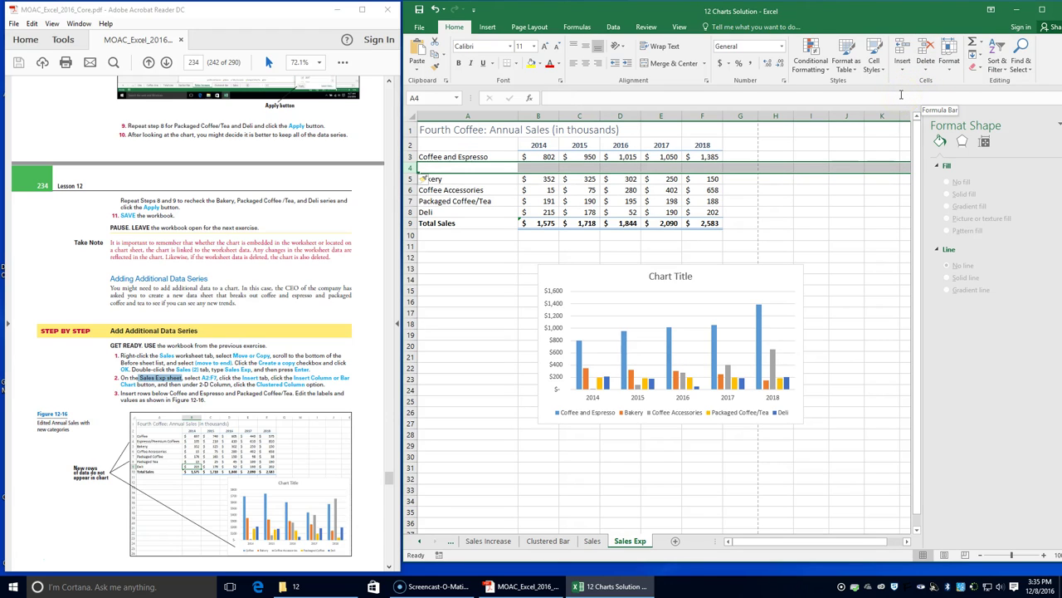
click(409, 212)
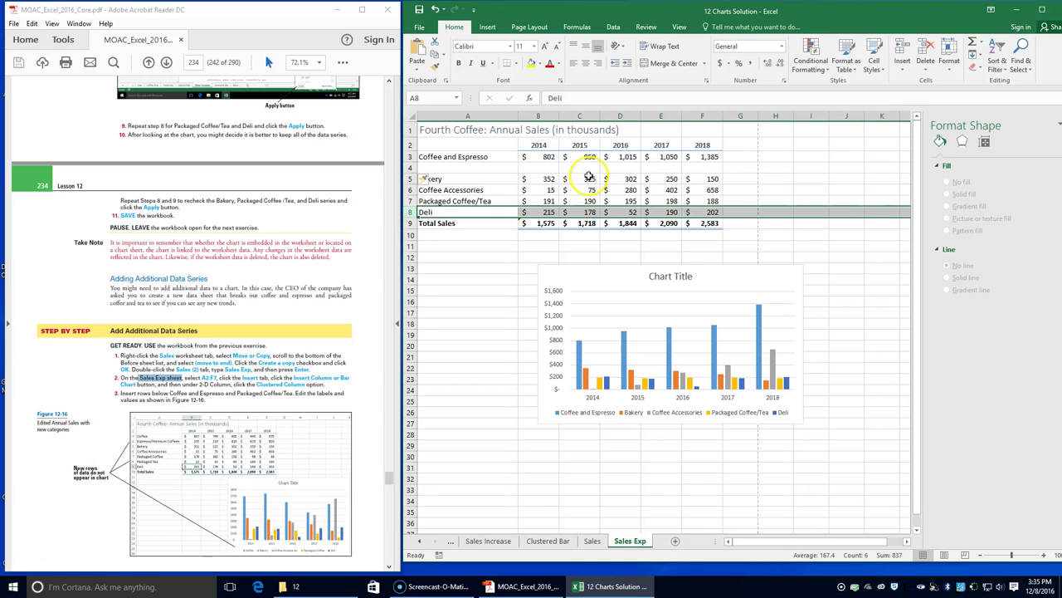
click(908, 69)
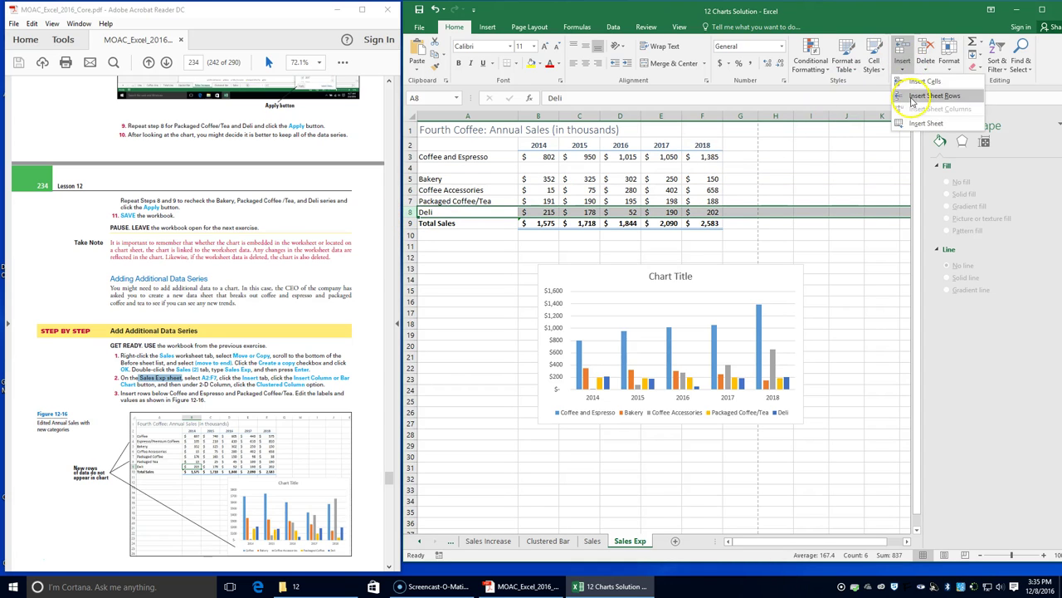
click(905, 98)
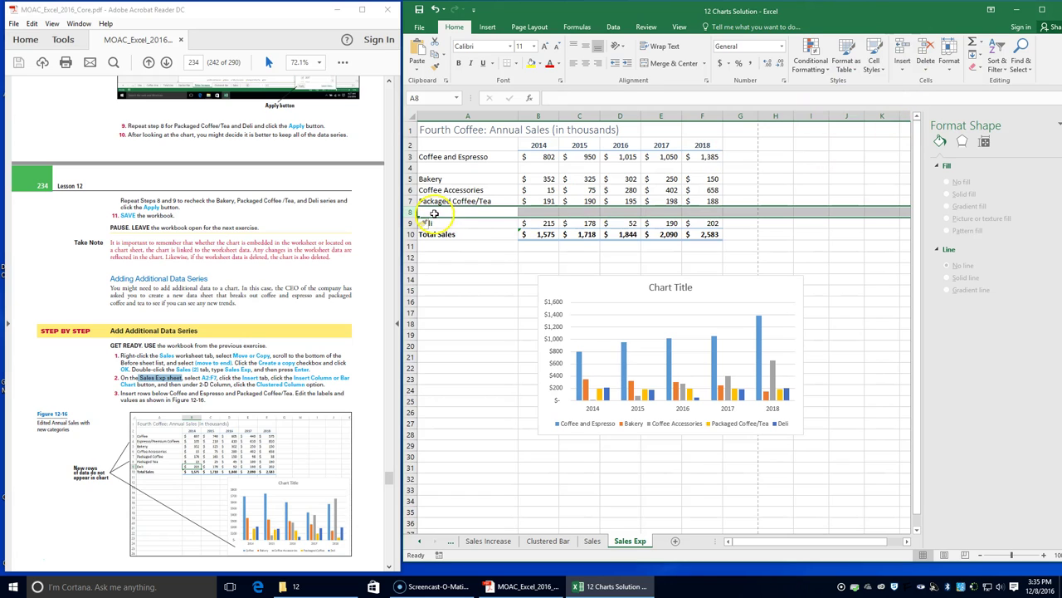
Shorten the Coffee and Espresso label in cell A3 to Coffee.
click(434, 167)
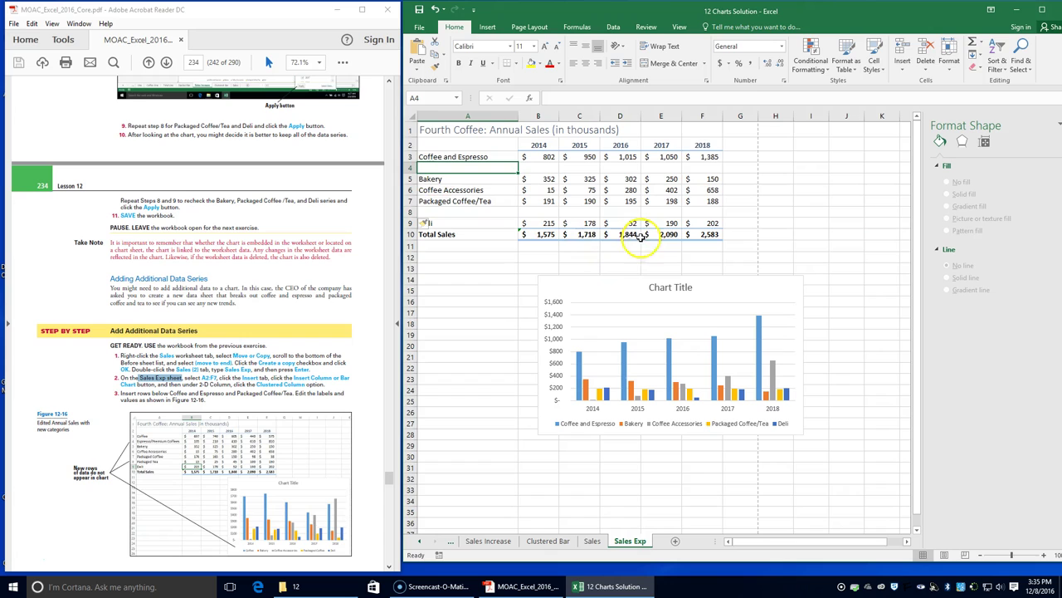
click(440, 157)
drag(573, 98, 731, 98)
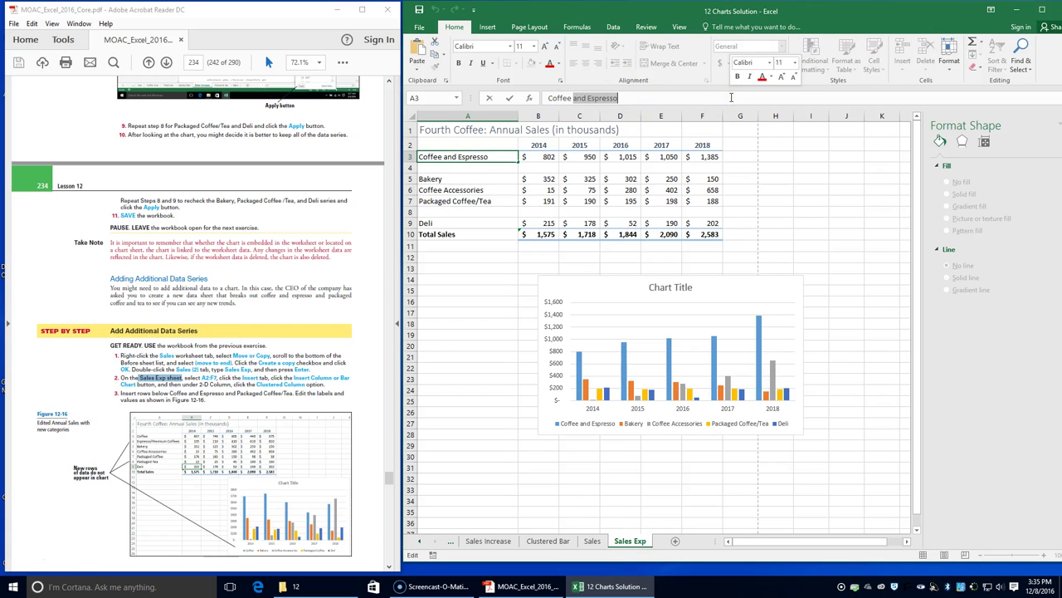
key(BackSpace)
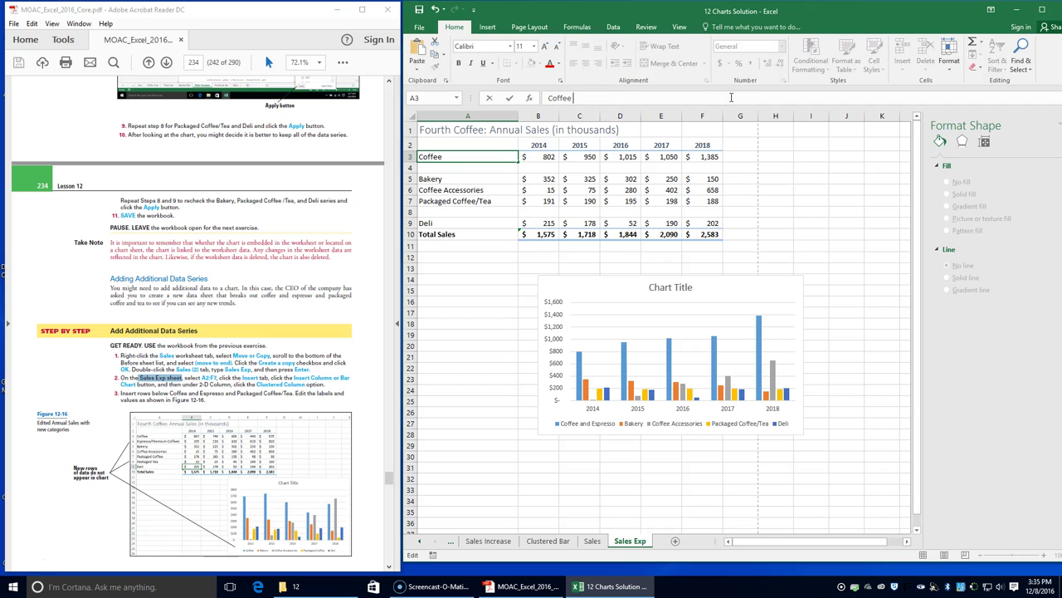
Narrow the workbook window and widen the PDF textbook window so Figure 12-16 can be read beside the worksheet.
drag(400, 239, 571, 239)
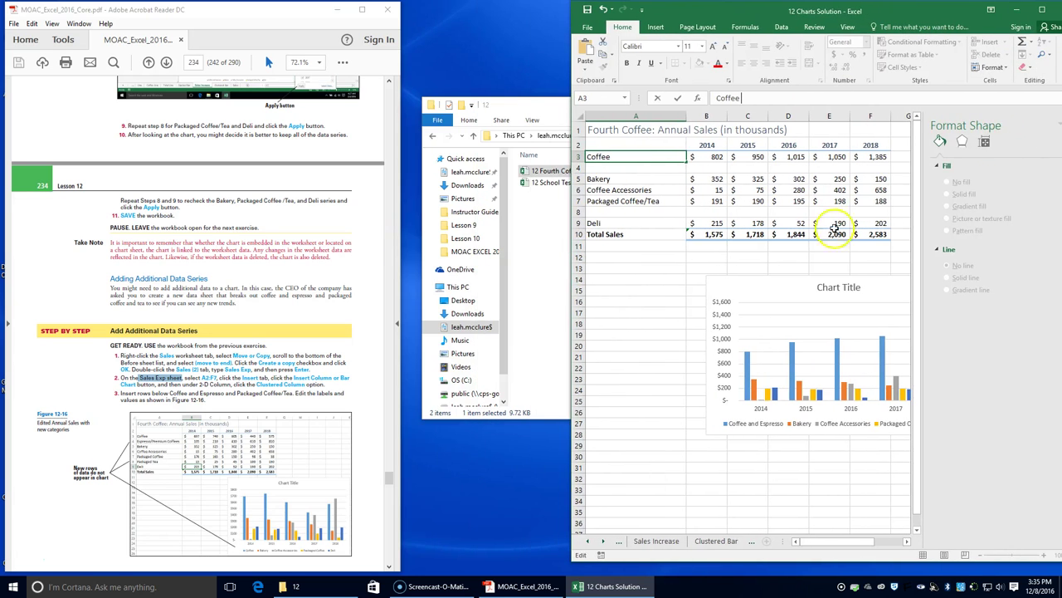
click(404, 251)
drag(404, 252, 510, 251)
scroll(407, 283, down, 3)
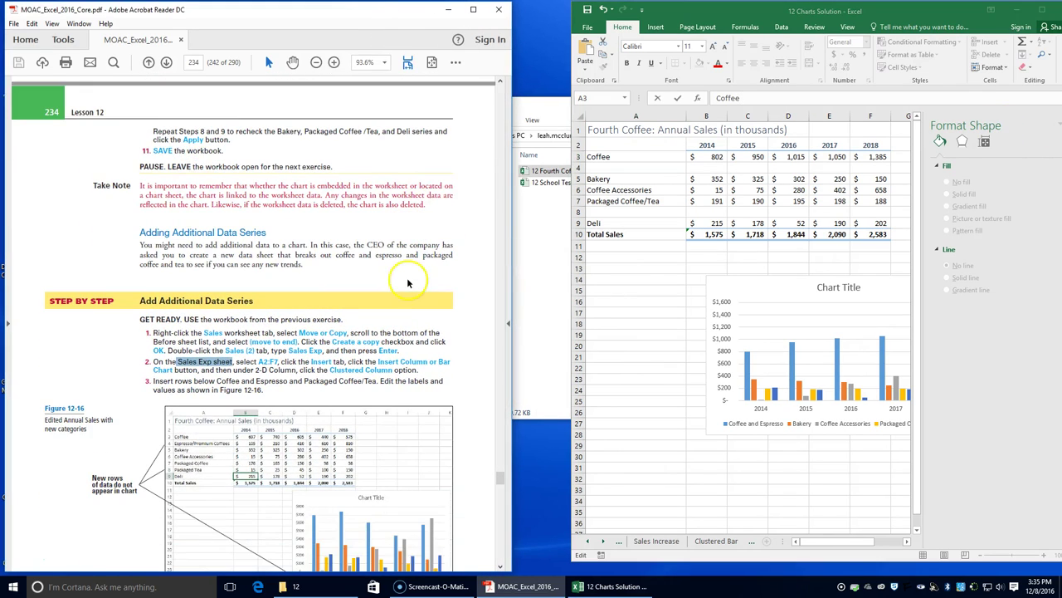
scroll(406, 282, down, 3)
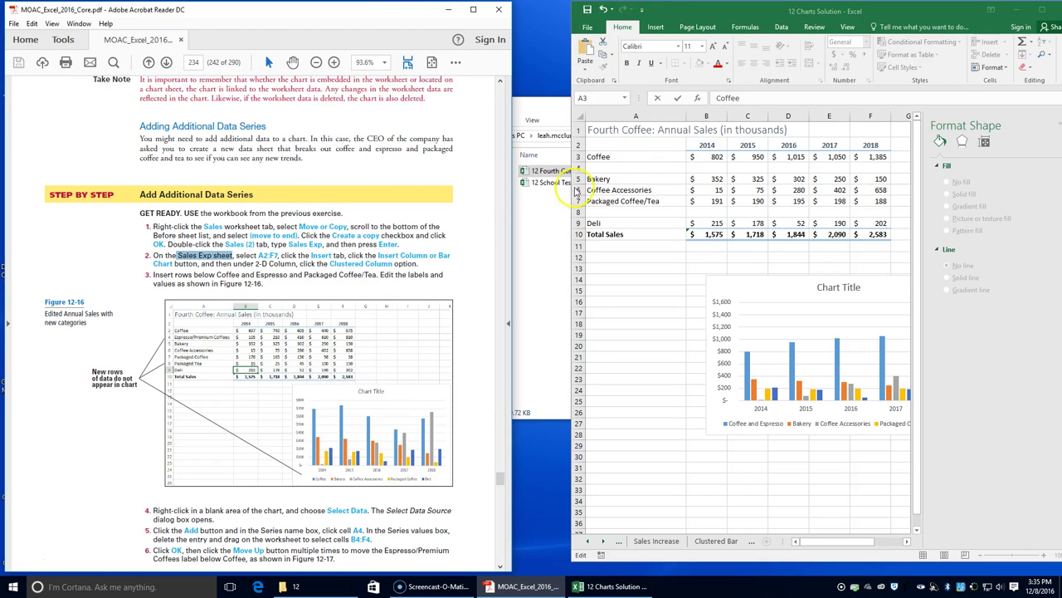
Set the Coffee sales for 2014, 2015 and 2016 to 697, 740 and 605, selecting range A3:F9 for continuous data entry.
click(711, 161)
click(713, 161)
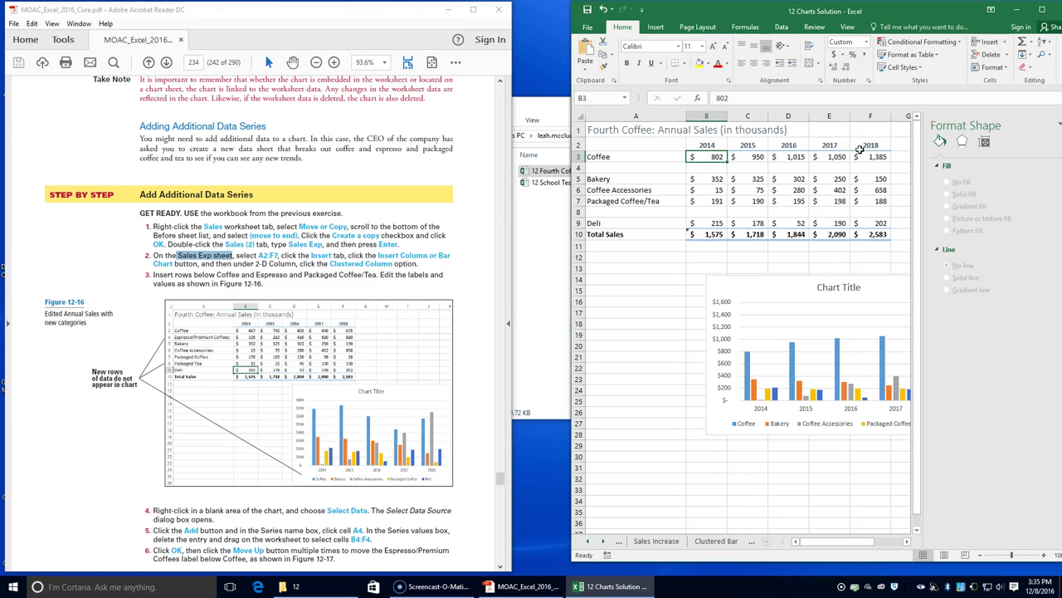
text(697)
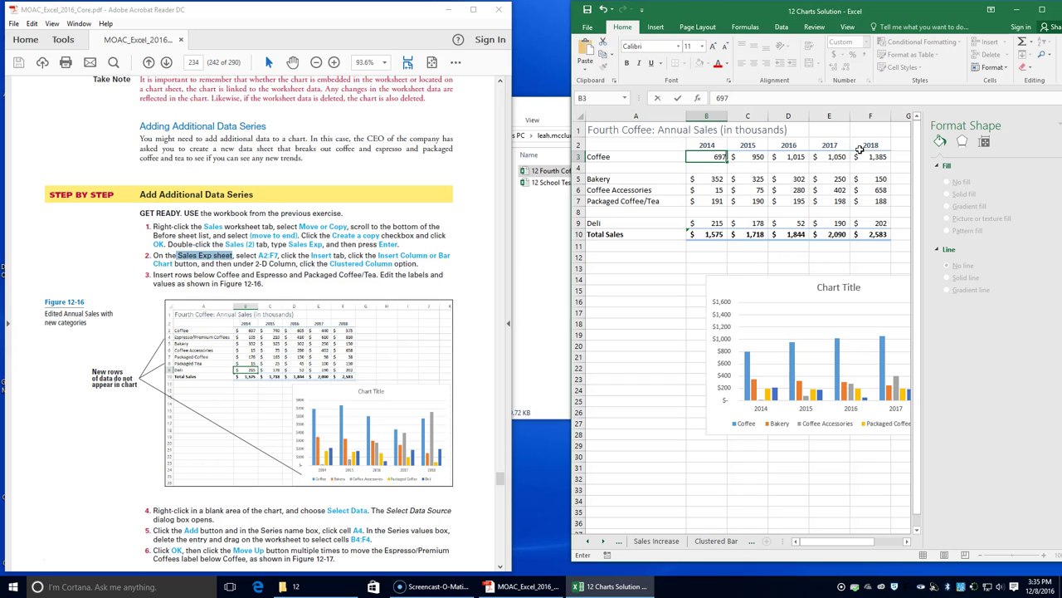
key(Tab)
drag(598, 156, 878, 224)
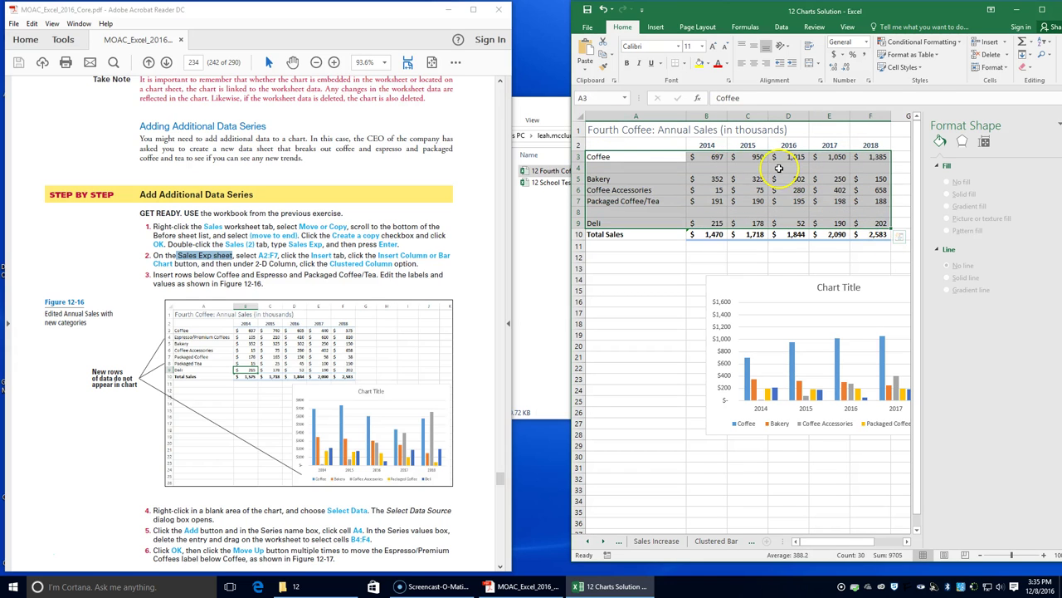
key(Tab)
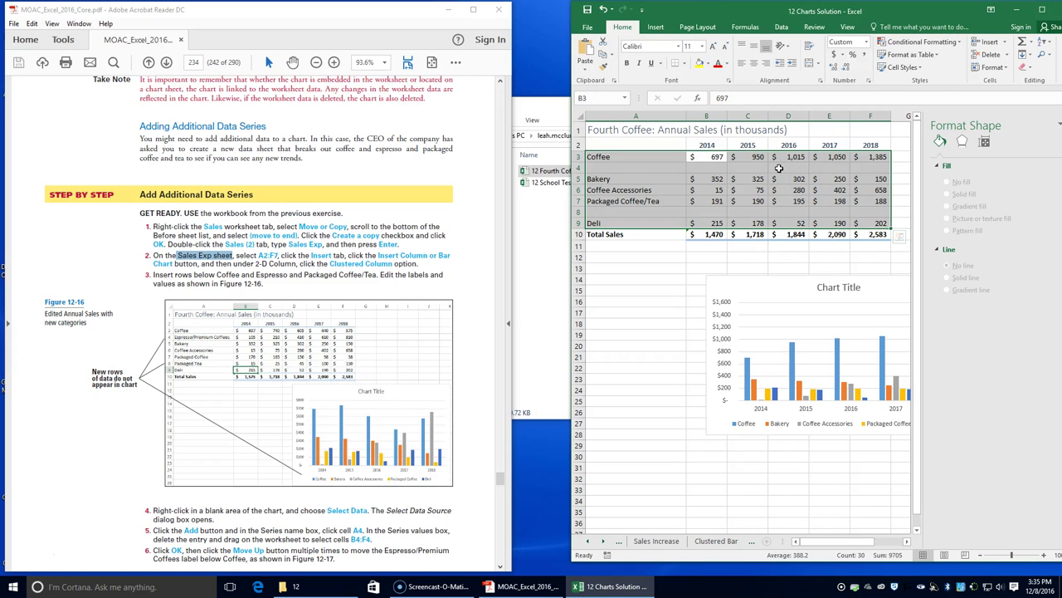
key(Tab)
text(74)
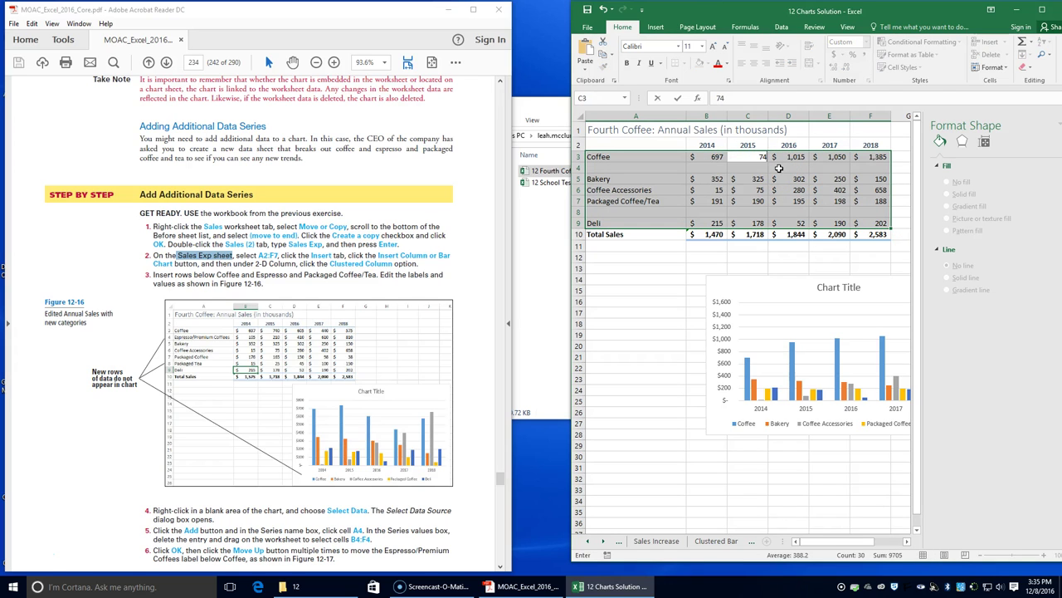
key(Tab)
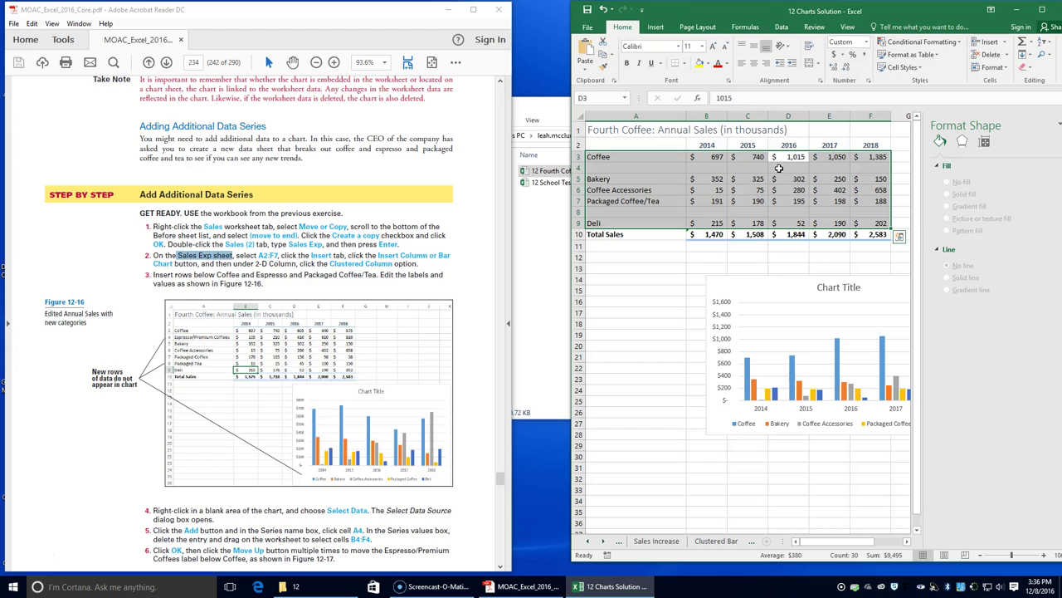
text(605)
key(Tab)
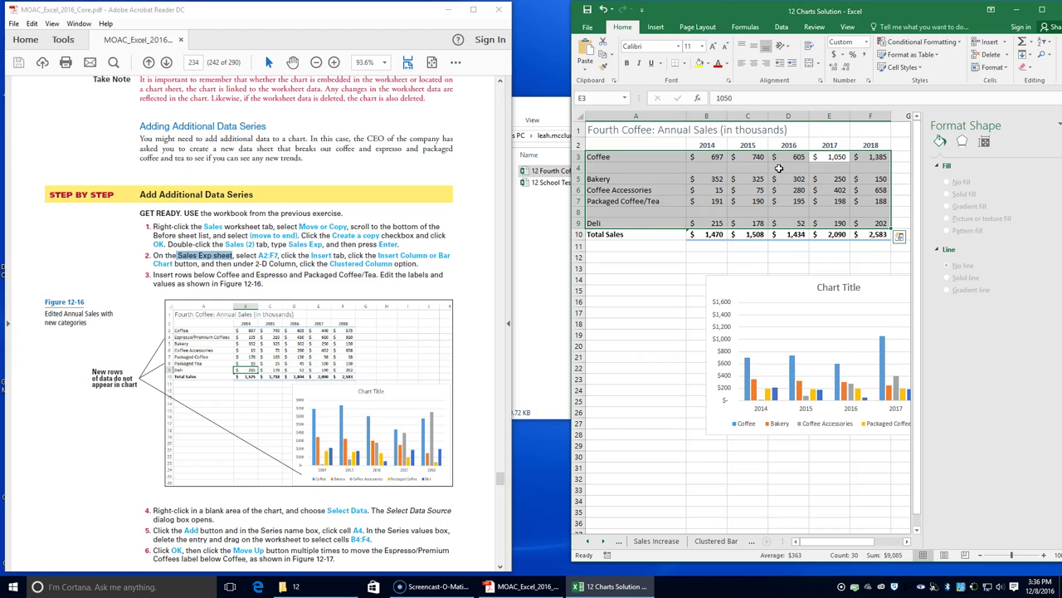
Widen the workbook window and set the Coffee sales for 2017 to 440 and for 2018 to 575.
drag(564, 247, 514, 245)
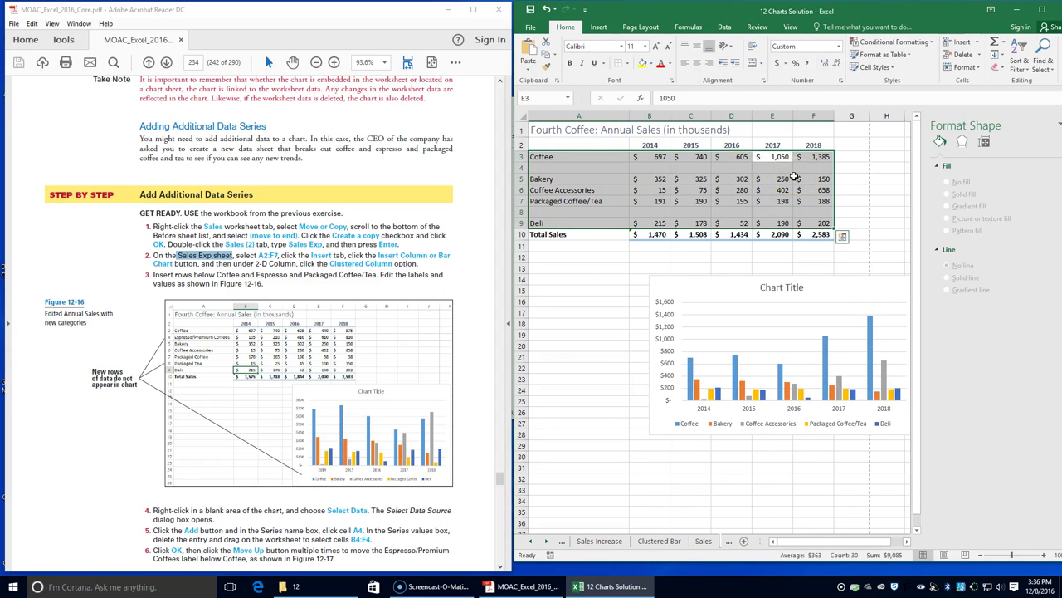
text(440)
key(Tab)
text(5)
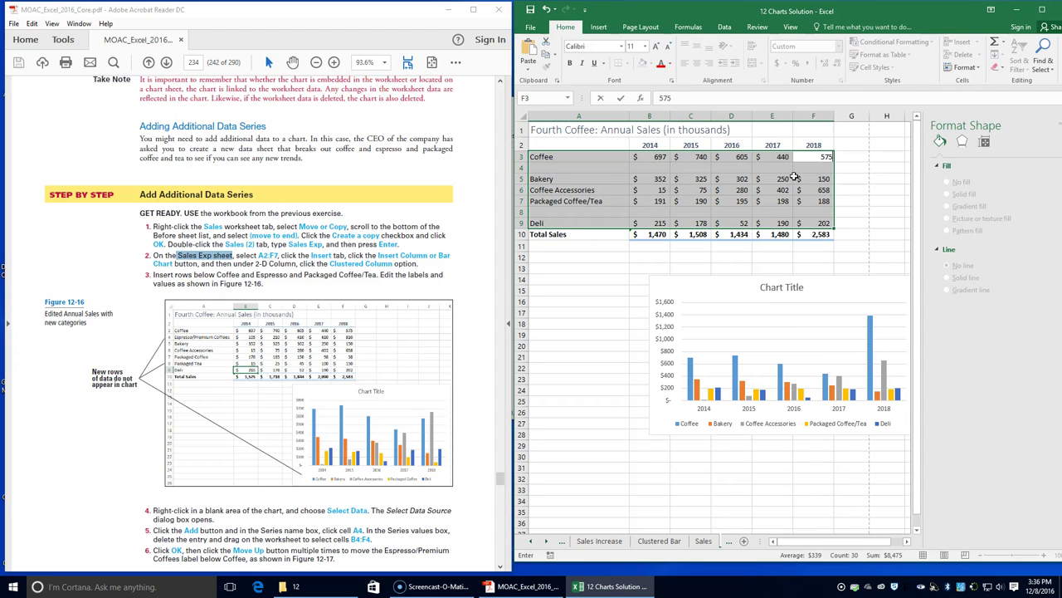
key(Tab)
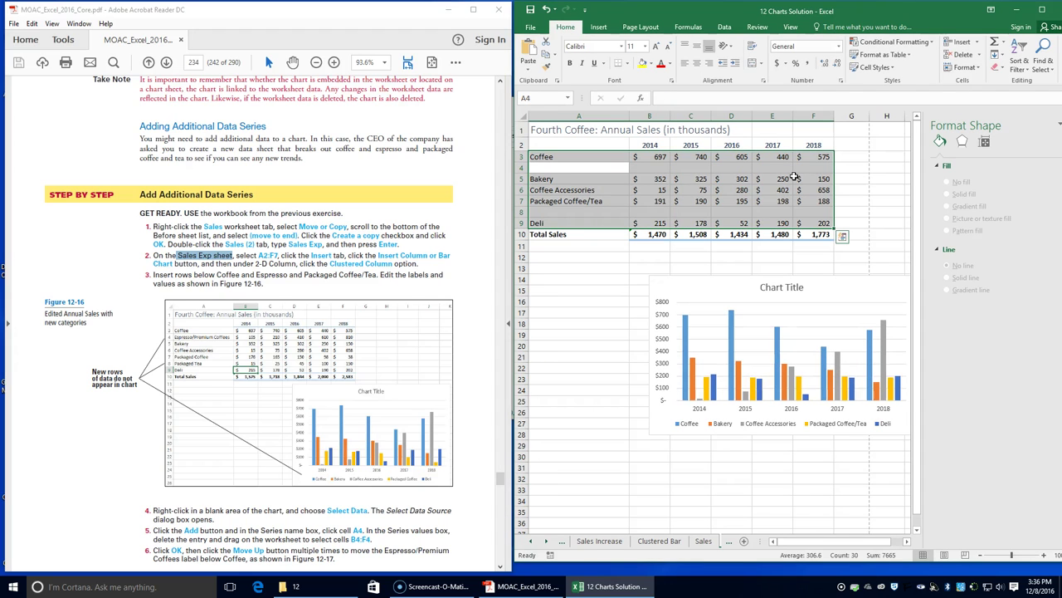
Fill row 4 with the label Espresso/Premium Coffees and the 2014 to 2018 values 105, 210, 410, 610 and 810.
text(Espresso/Premium Coffes)
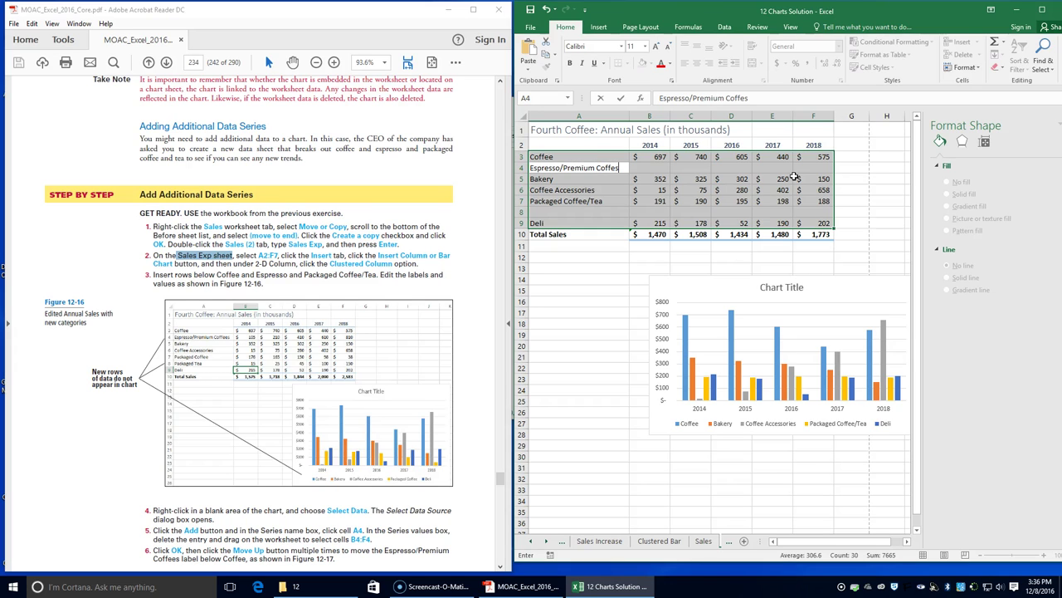
key(Tab)
text(105)
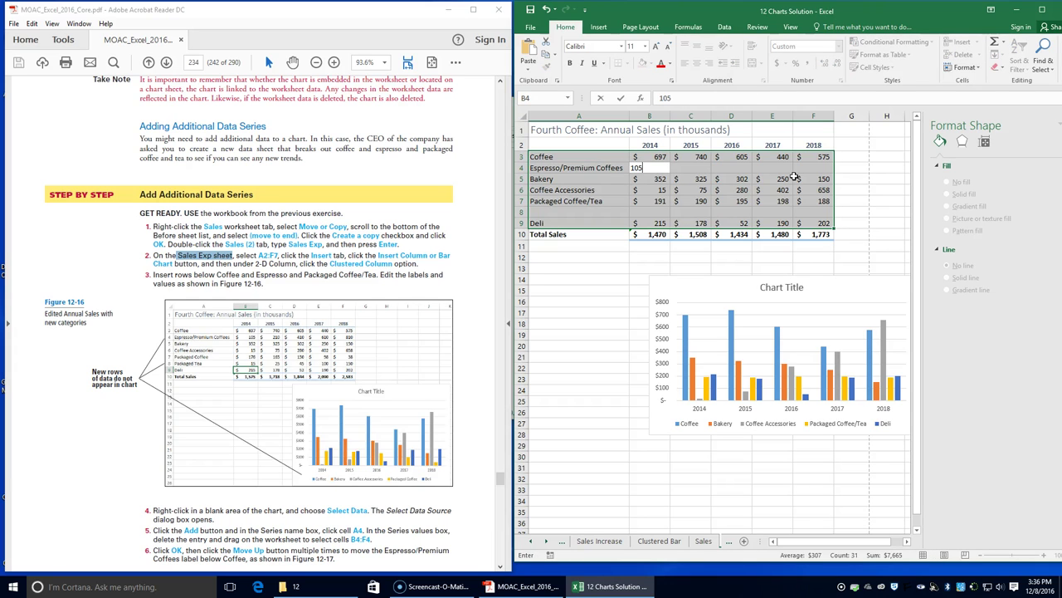
key(Tab)
text(2)
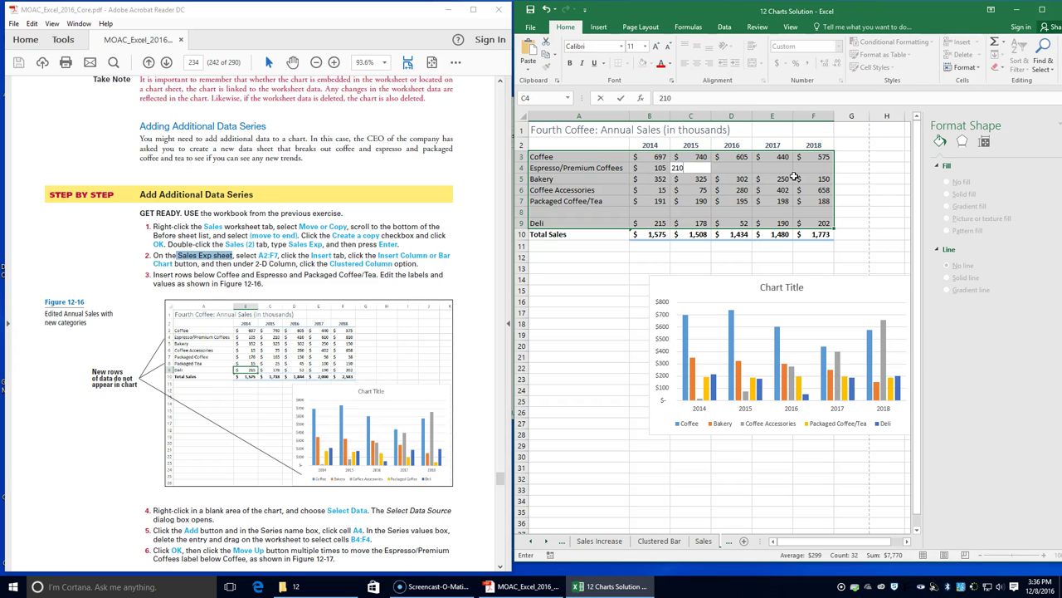
key(Tab)
text(410)
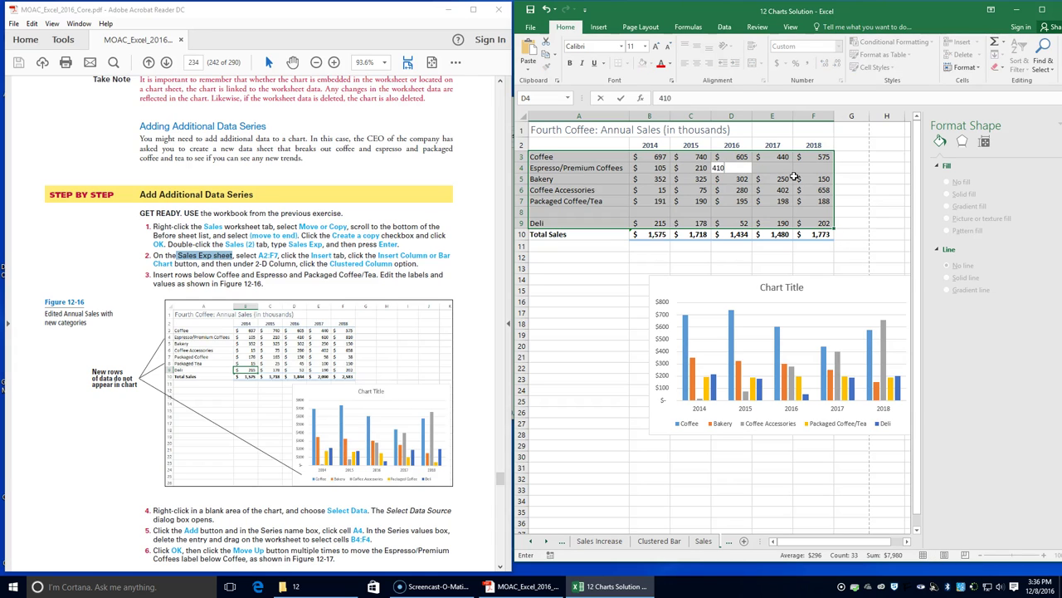
key(Tab)
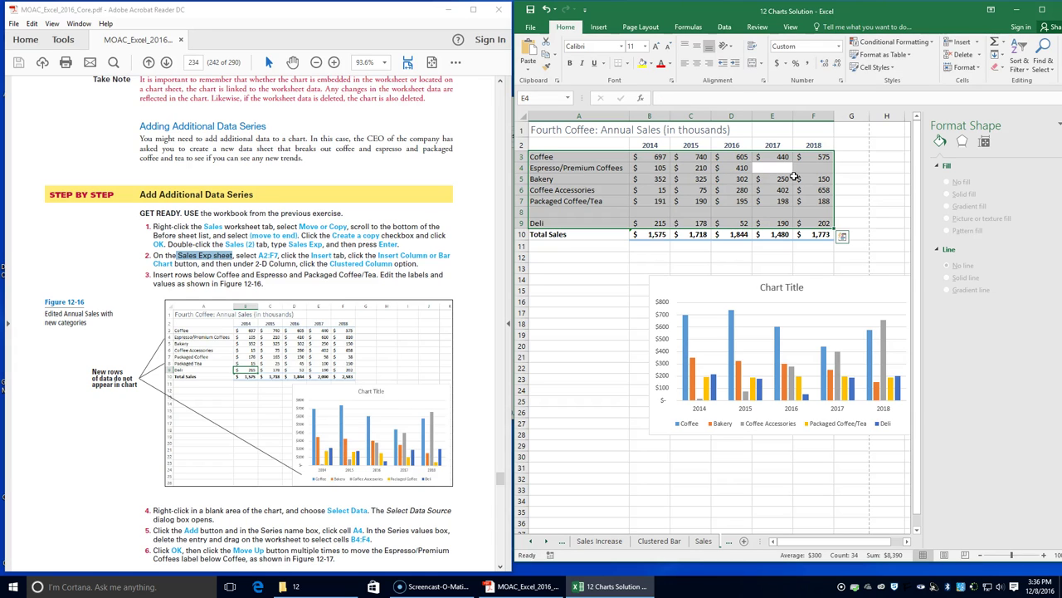
text(610)
key(Tab)
text(810)
key(Return)
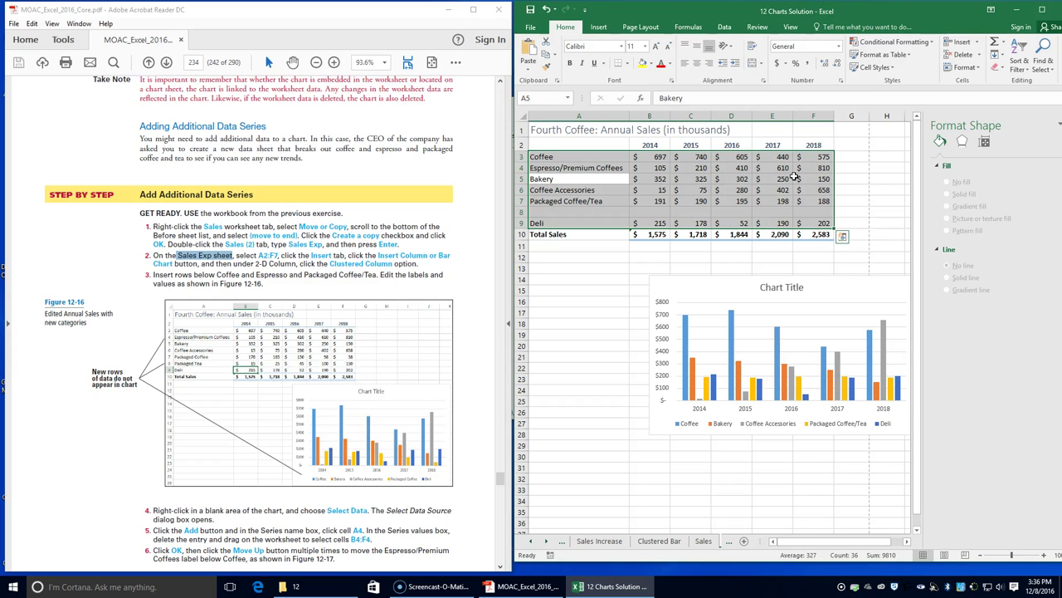
Check the Bakery and Coffee Accessories rows cell by cell against Figure 12-16, ending at the Packaged Coffee/Tea label.
key(Tab)
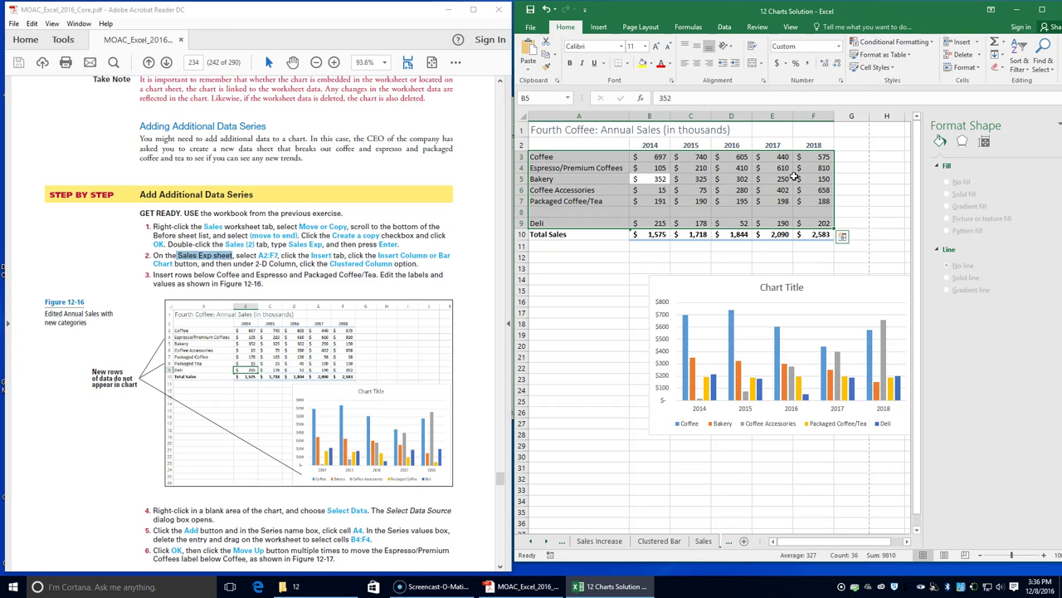
key(Tab)
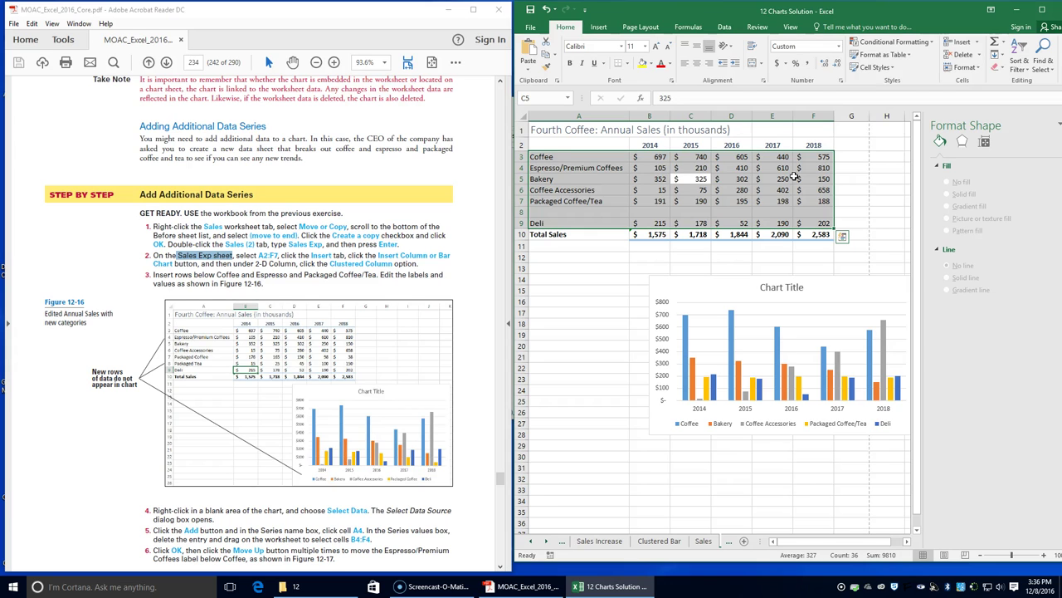
key(Tab)
key(Tab)
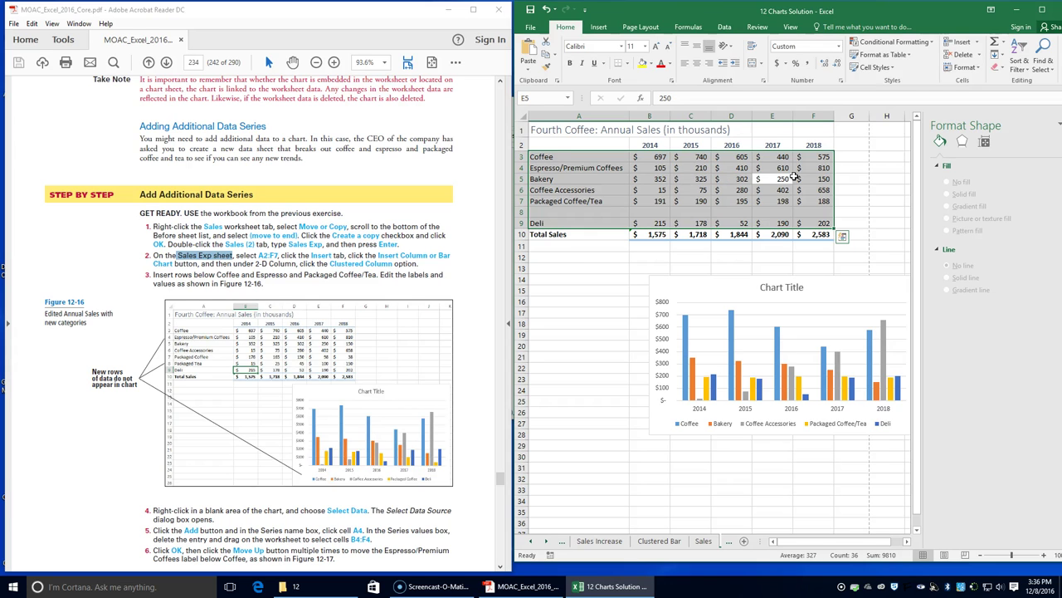
key(Tab)
key(Tab)
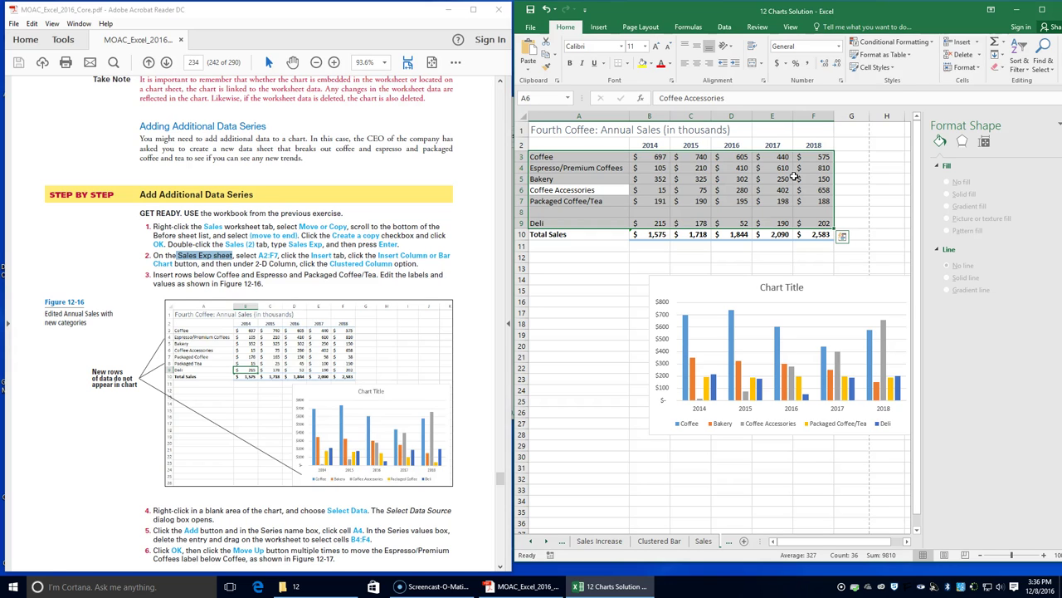
key(Tab)
key(Tab)
key(Tab)
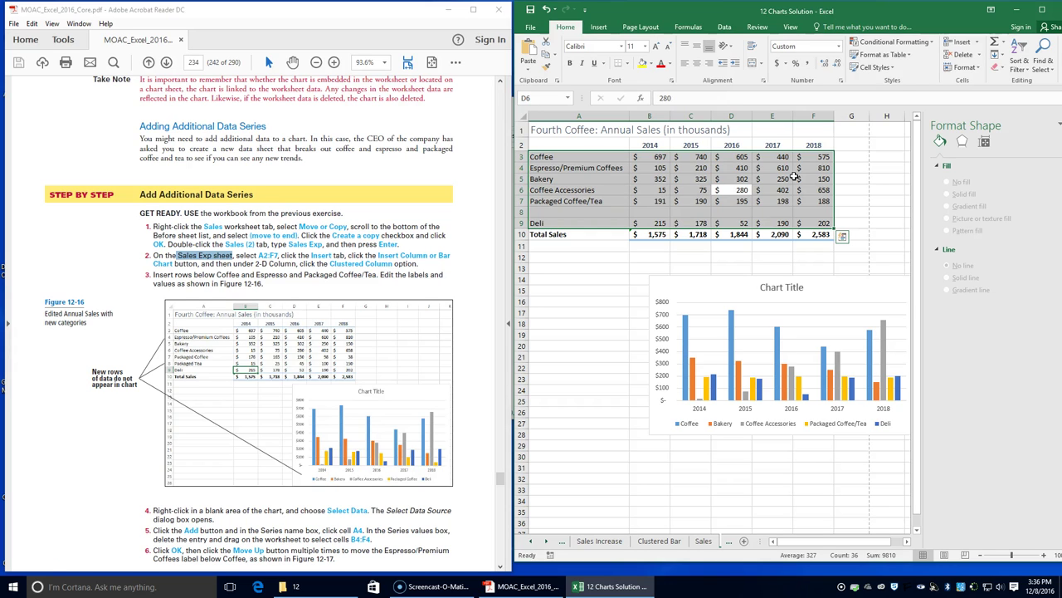
key(Tab)
key(Tab)
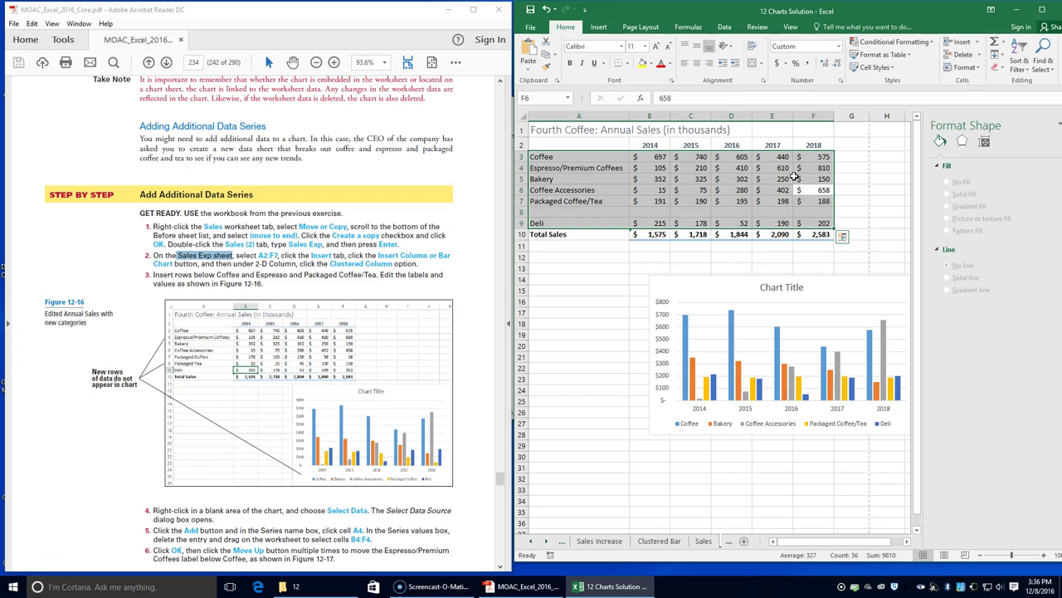
key(Tab)
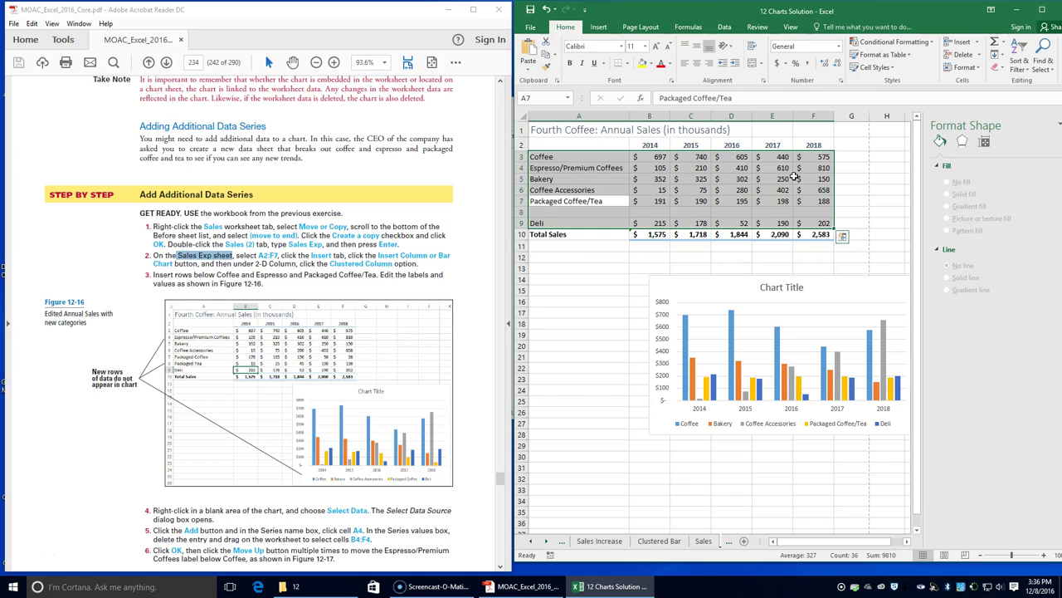
Relabel row 7 as Packaged Coffee and set its 2014 to 2018 values to 176, 165, 150, 98 and 38.
text(Packaged)
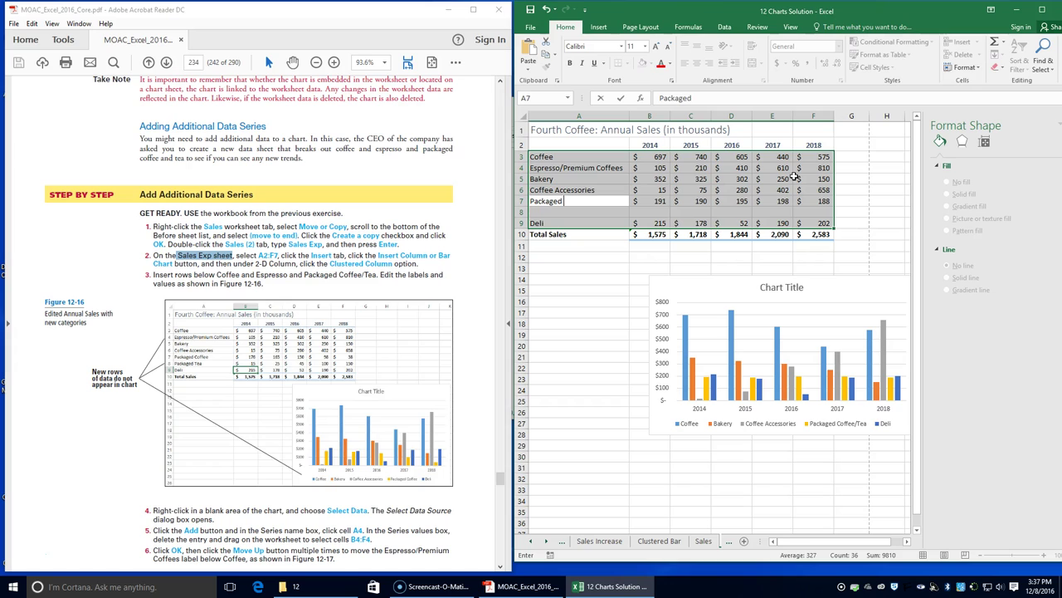
key(Tab)
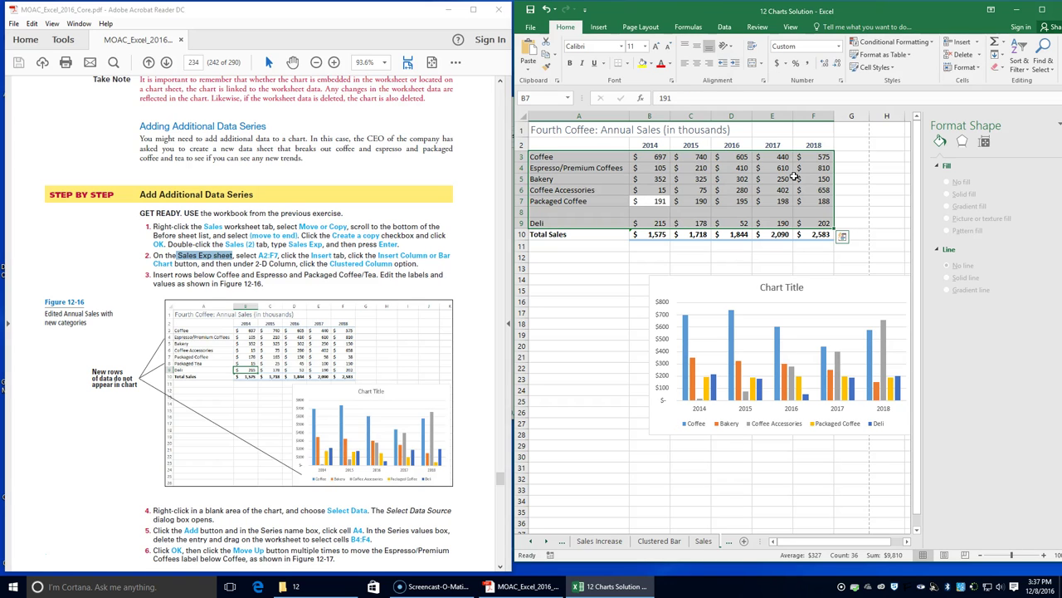
text(176)
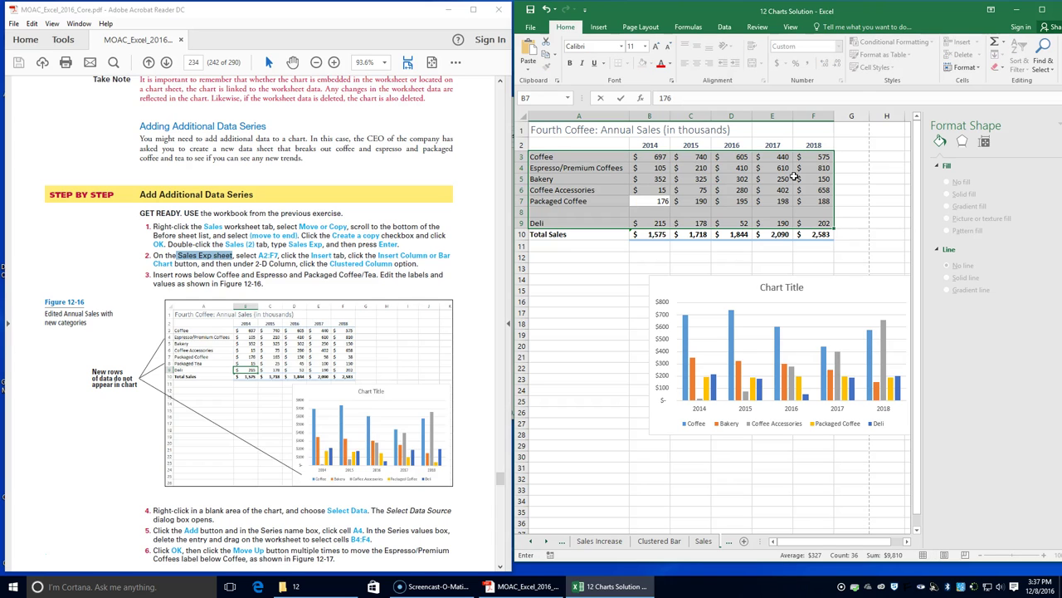
key(Tab)
text(1)
key(Tab)
text(150)
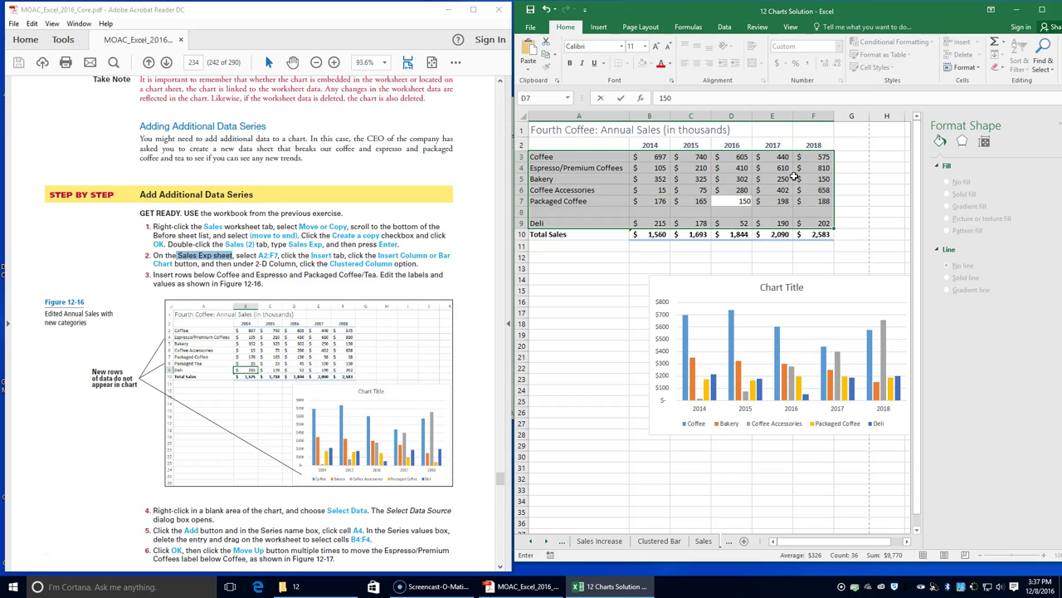
key(Tab)
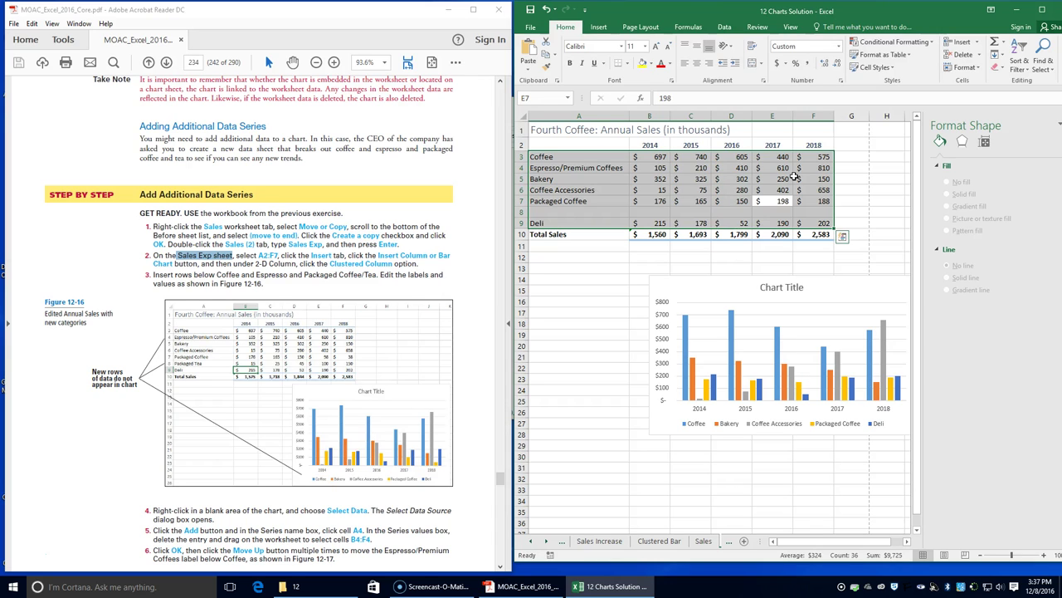
text(9)
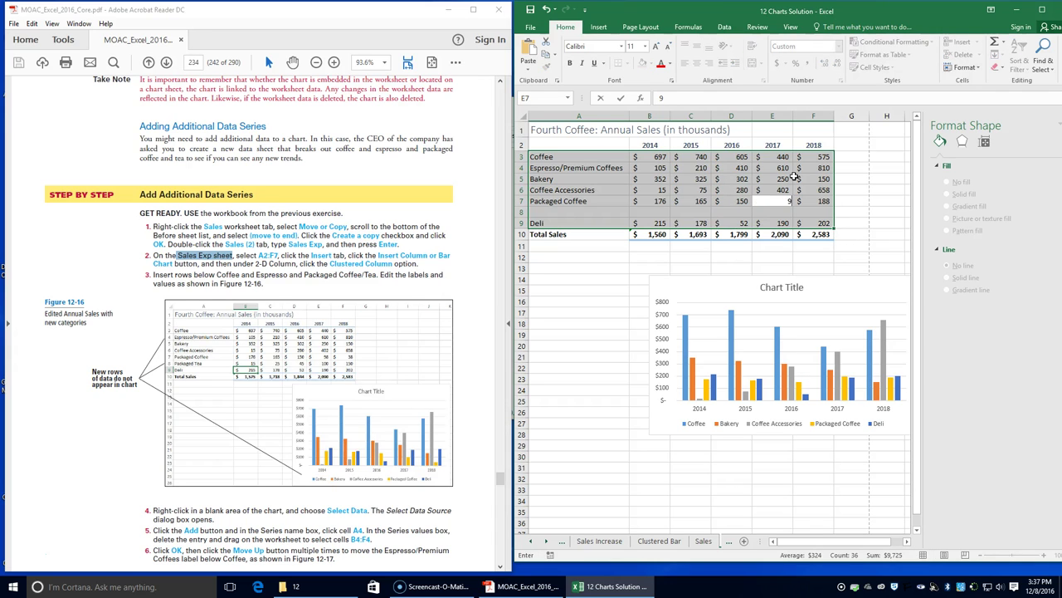
text(8)
key(Tab)
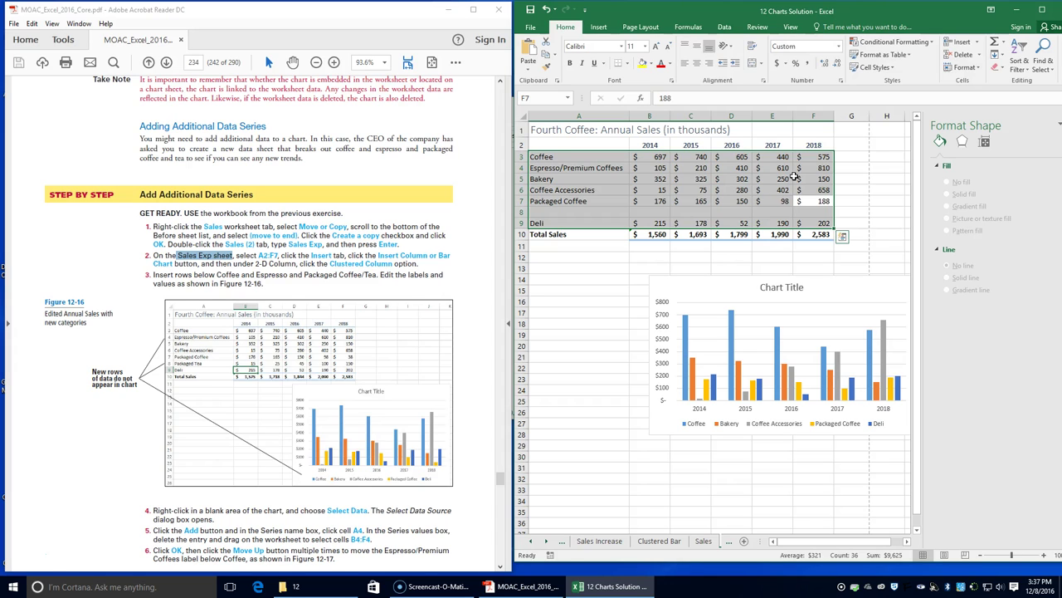
text(38)
key(Return)
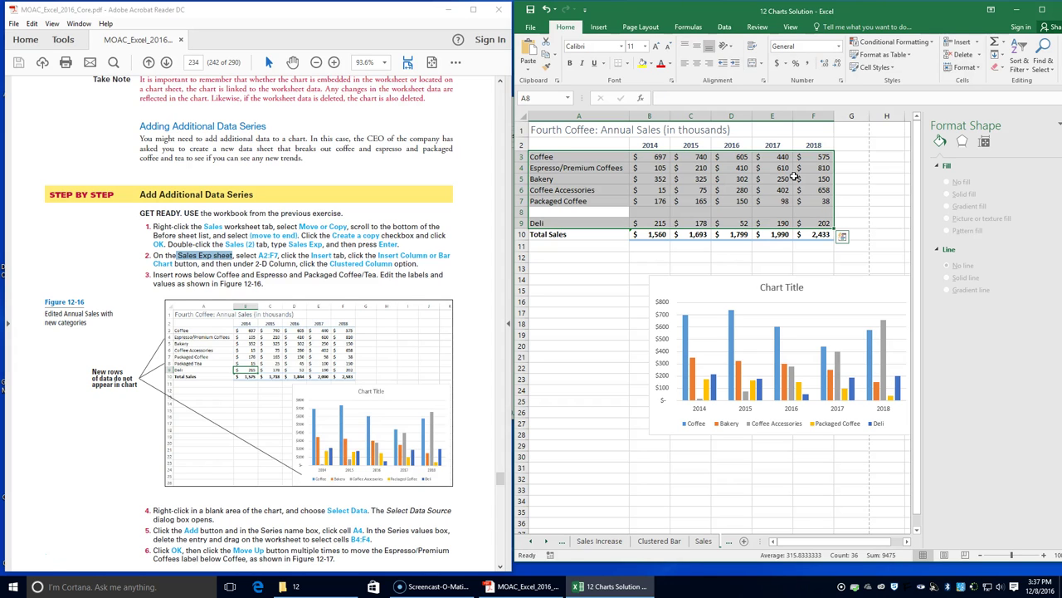
Enter the label Packaged Tea in cell A8.
text(Packaged Coffee)
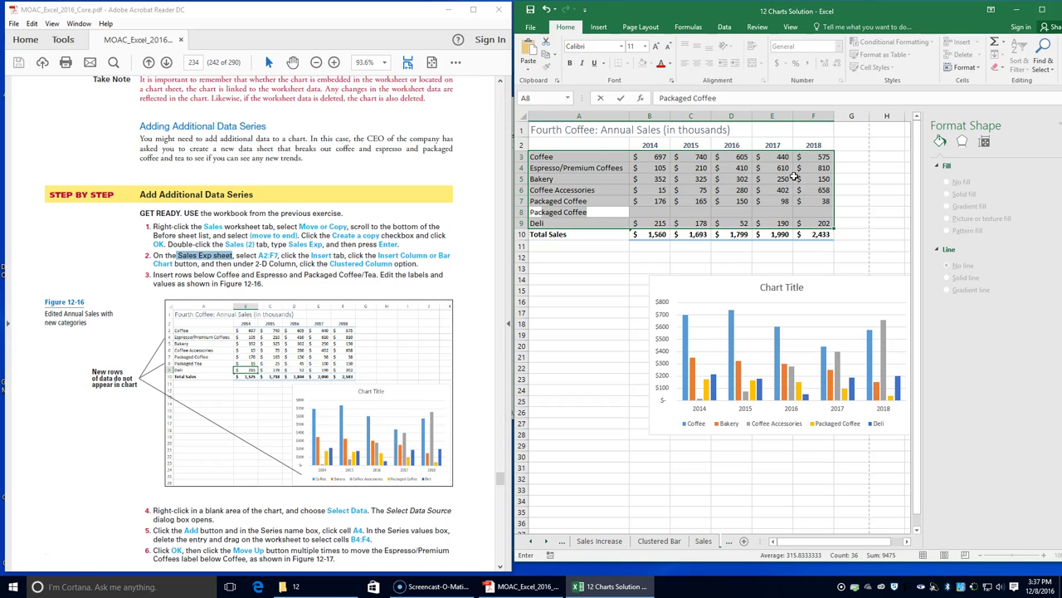
key(BackSpace)
key(BackSpace)
key(BackSpace)
key(BackSpace)
key(BackSpace)
key(BackSpace)
text(Tea)
key(Tab)
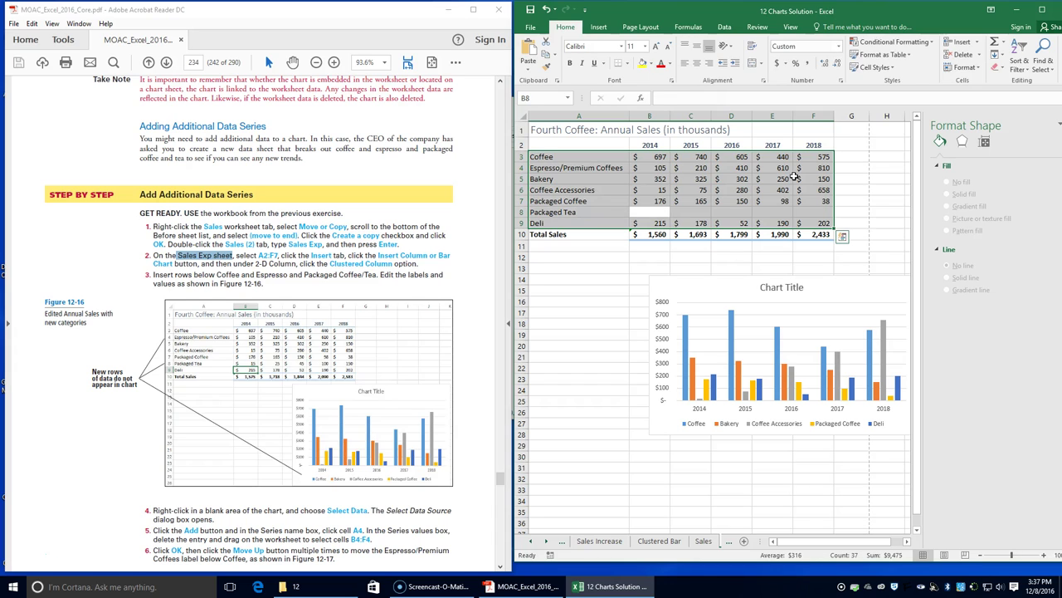
Fill the Packaged Tea row's 2014 to 2018 values with 15, 25, 45, 100 and 150.
text(15)
key(Tab)
text(25)
key(Tab)
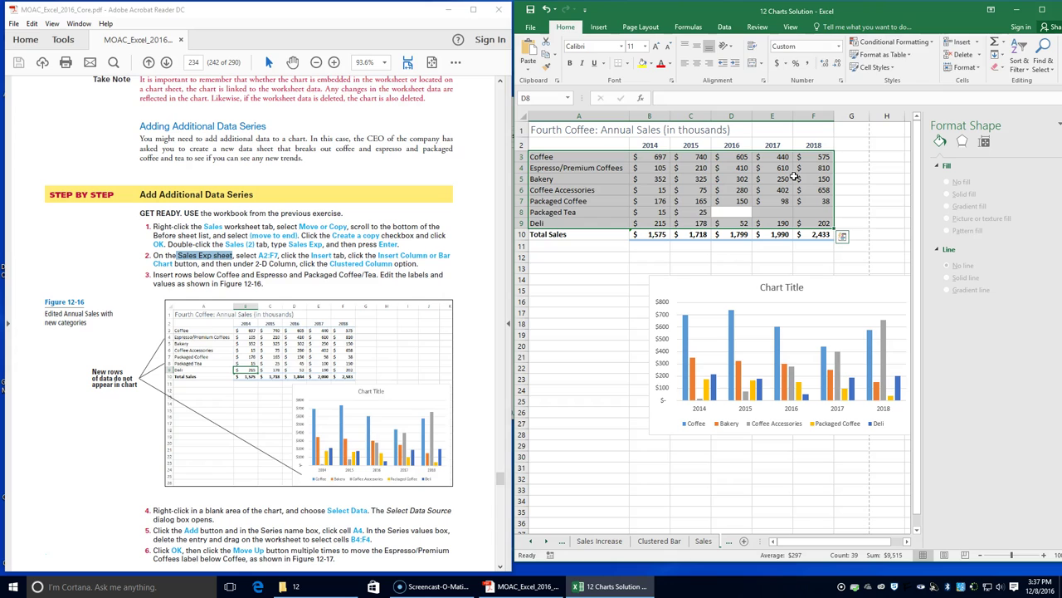
text(45)
key(Tab)
text(100)
key(Tab)
text(152)
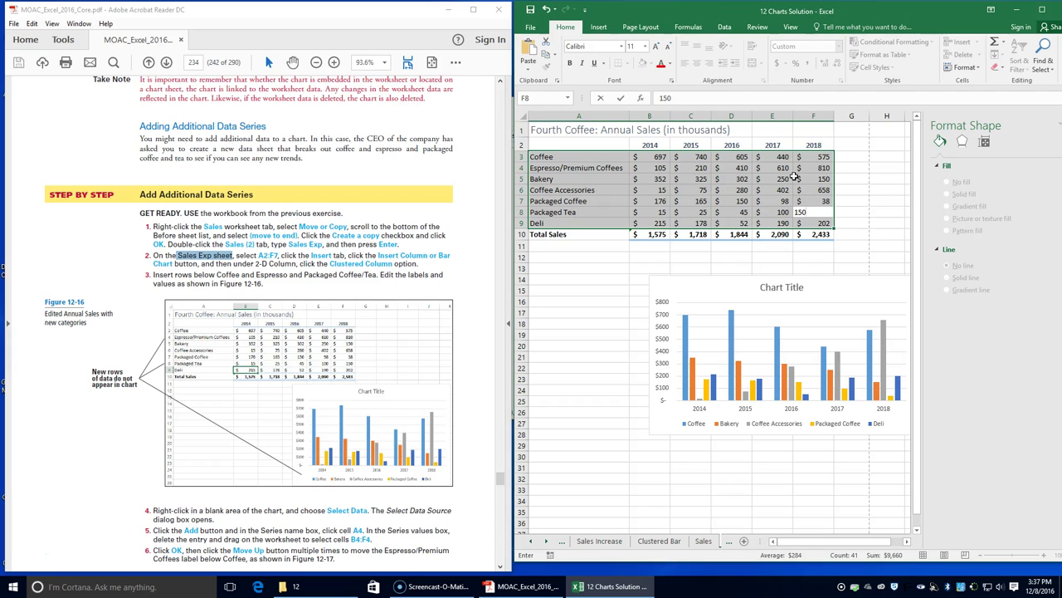
key(Return)
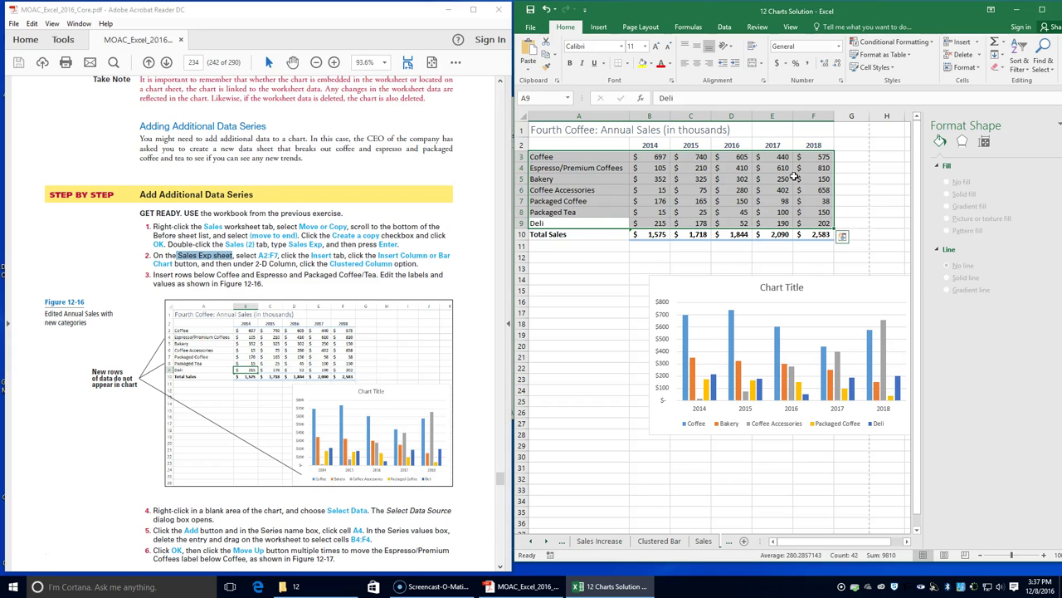
Check the Deli row's label and yearly values cell by cell against Figure 12-16.
key(Tab)
key(Tab)
key(Tab)
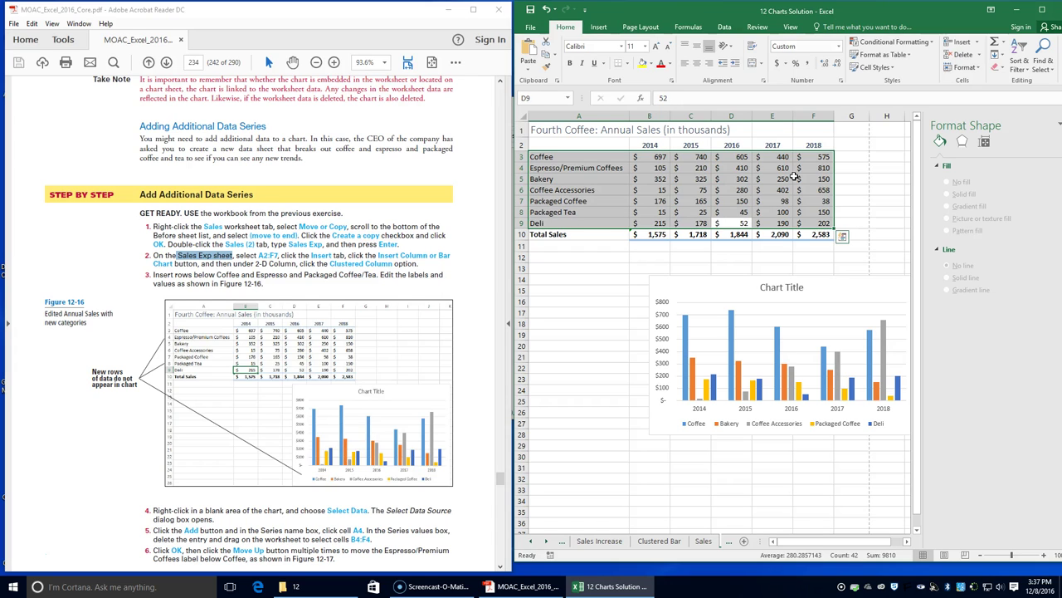
key(Tab)
key(Tab)
key(Tab)
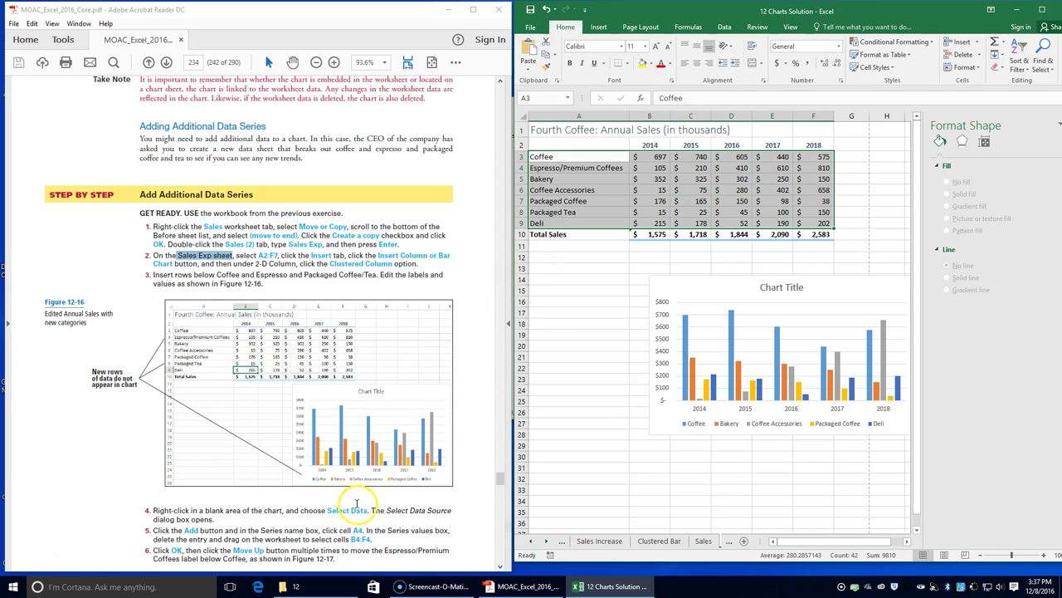
Add a data series to the chart's data source, with its name from cell A4 and its values from B4:F4.
right_click(658, 295)
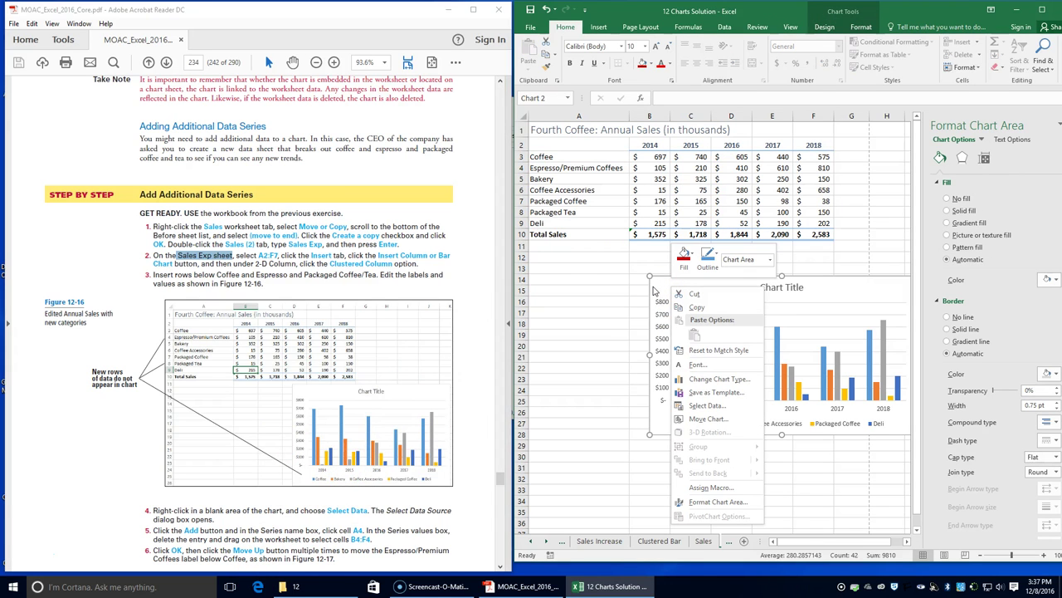
click(701, 405)
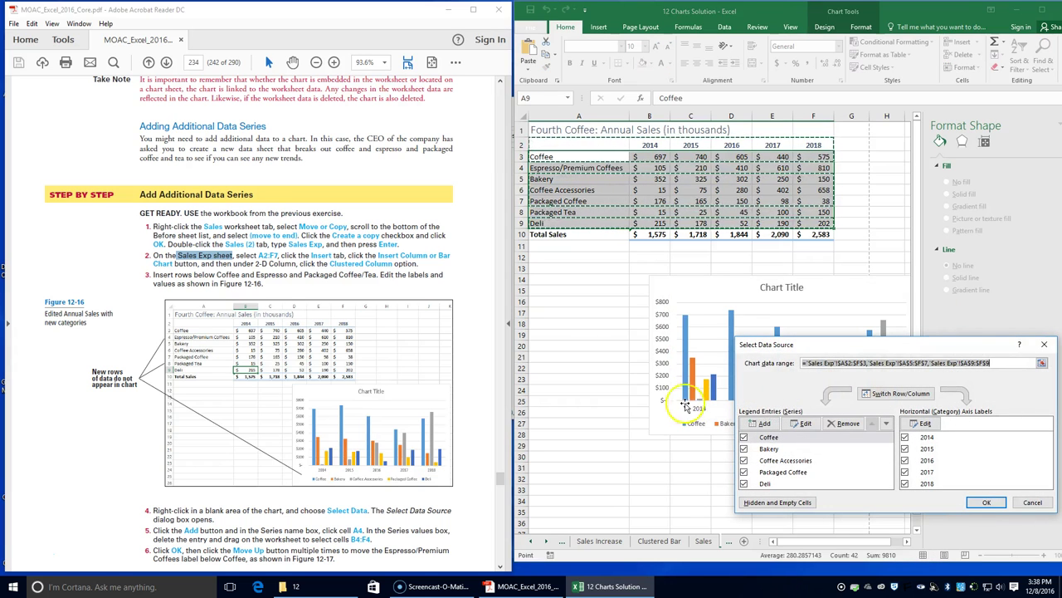
scroll(359, 497, down, 1)
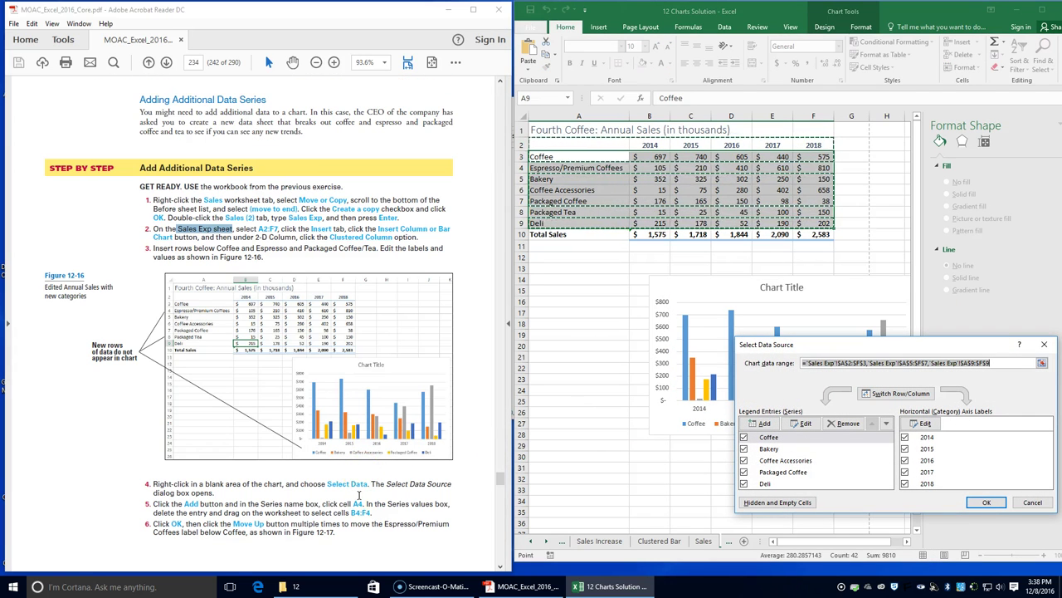
drag(894, 344, 761, 248)
click(624, 329)
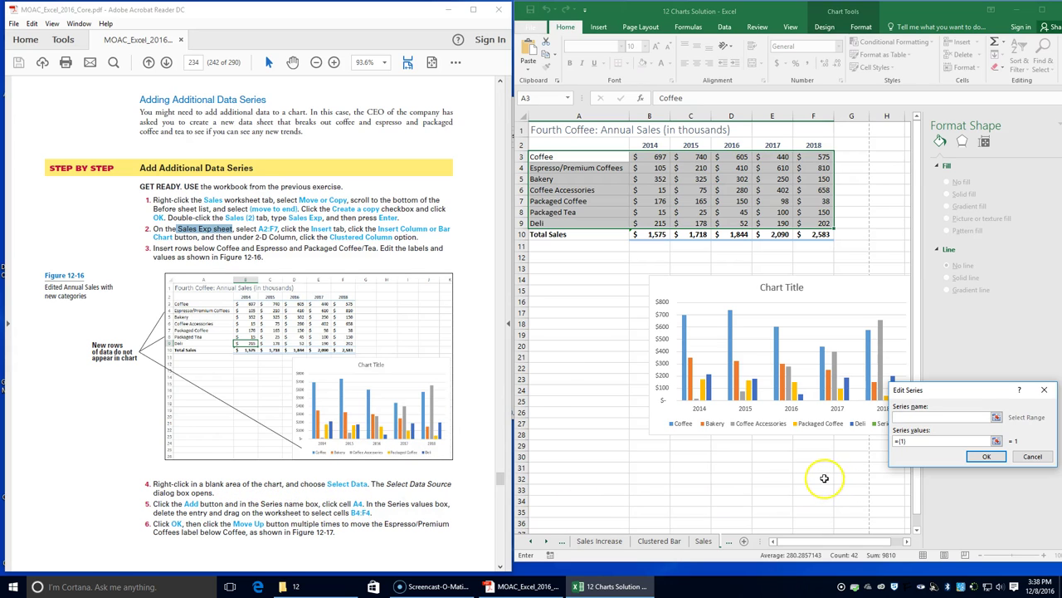
click(566, 167)
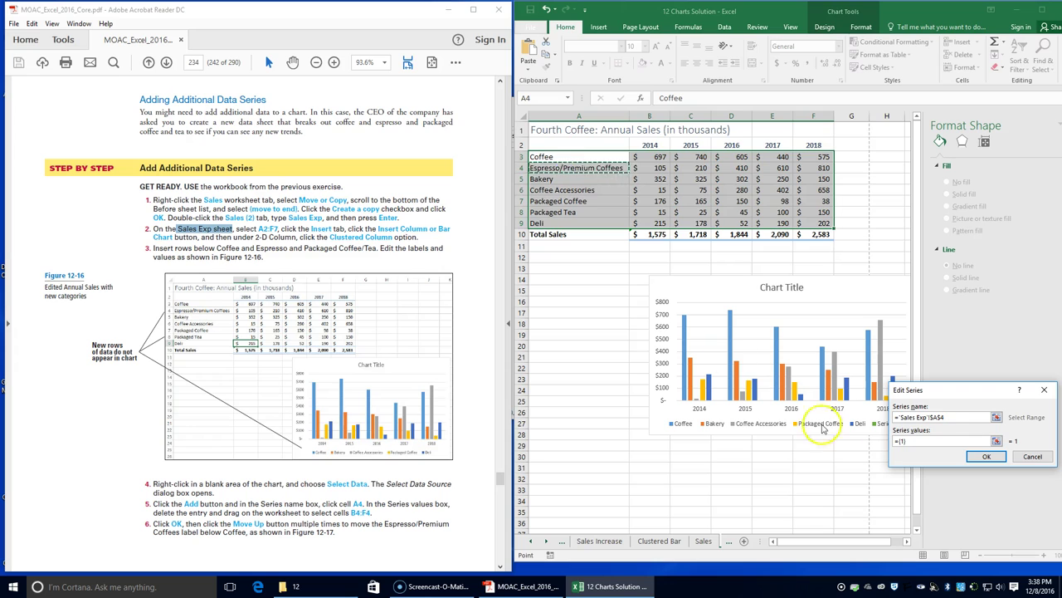
click(921, 440)
click(920, 441)
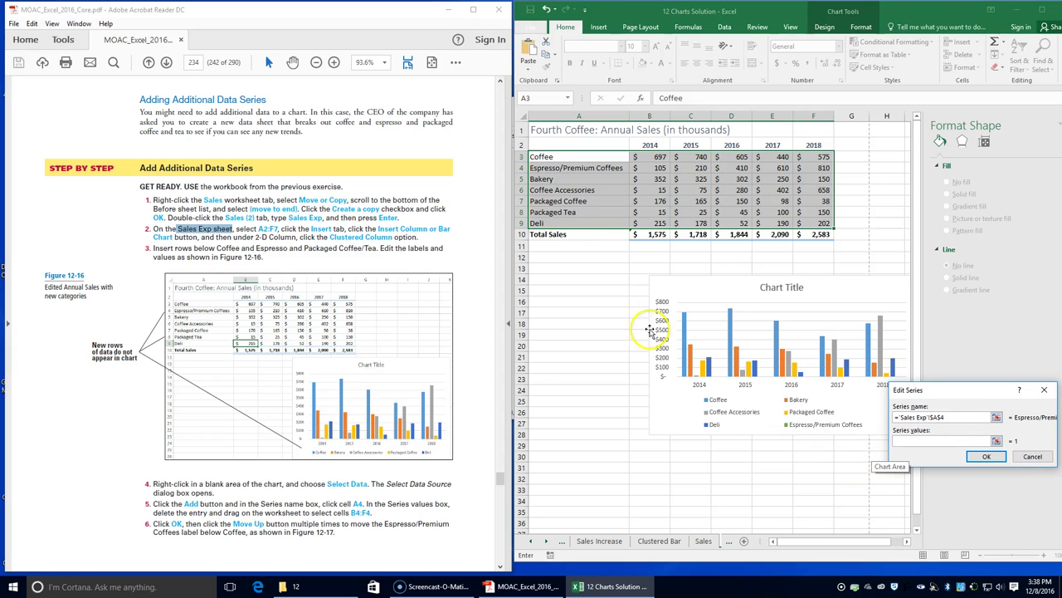
drag(650, 172, 822, 167)
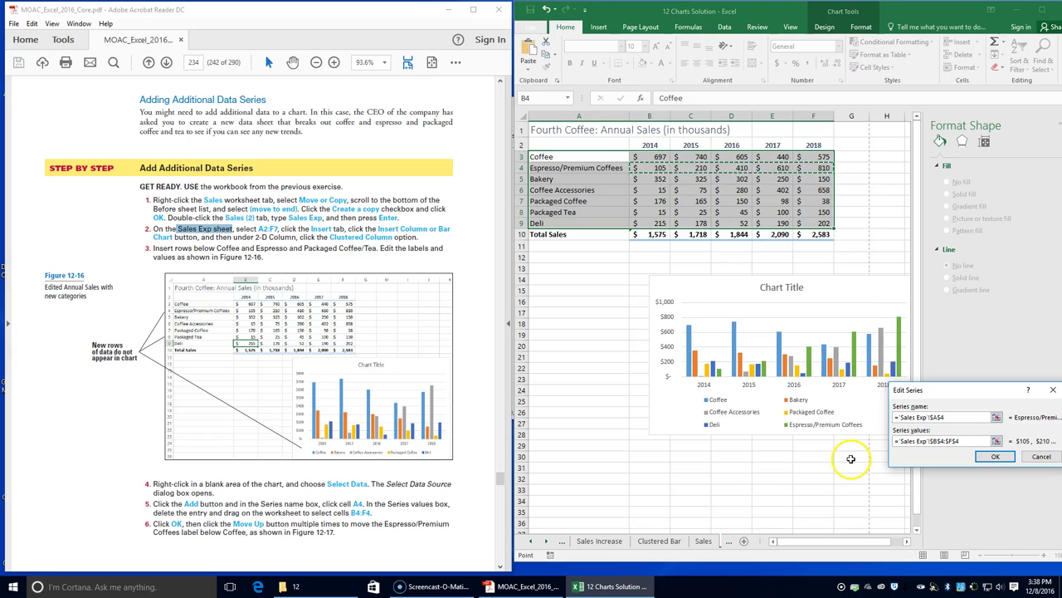
click(996, 456)
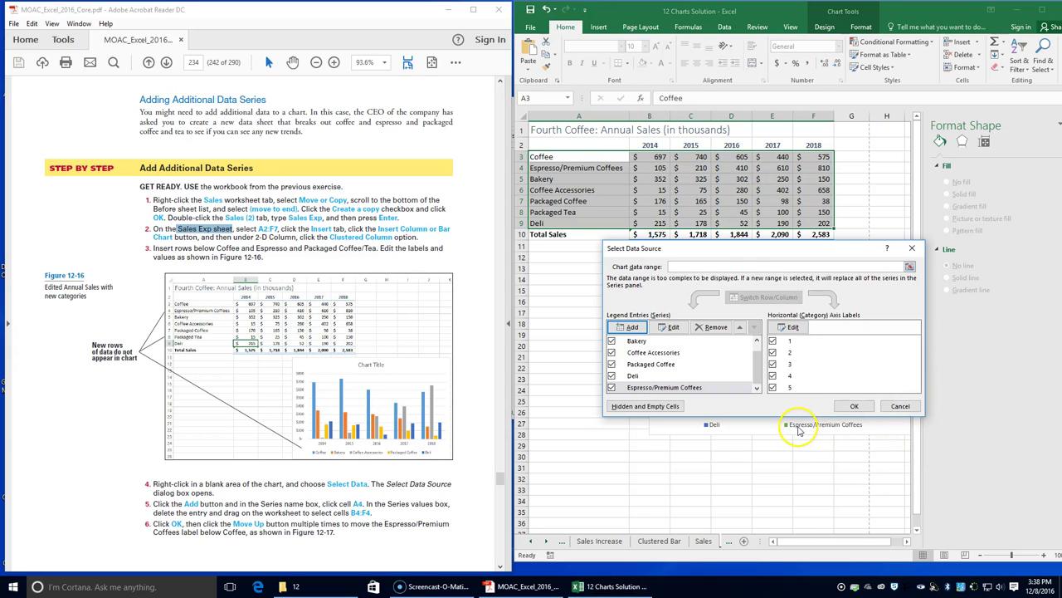
Reorder the chart's legend entries so that Espresso/Premium Coffees comes directly below Coffee.
click(738, 328)
click(739, 328)
click(738, 328)
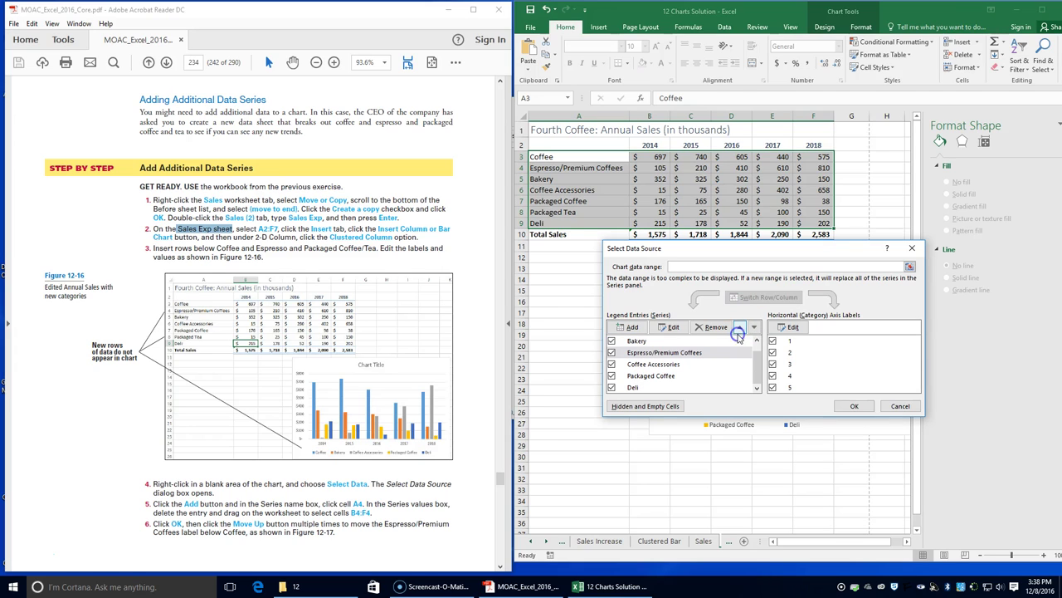
click(738, 327)
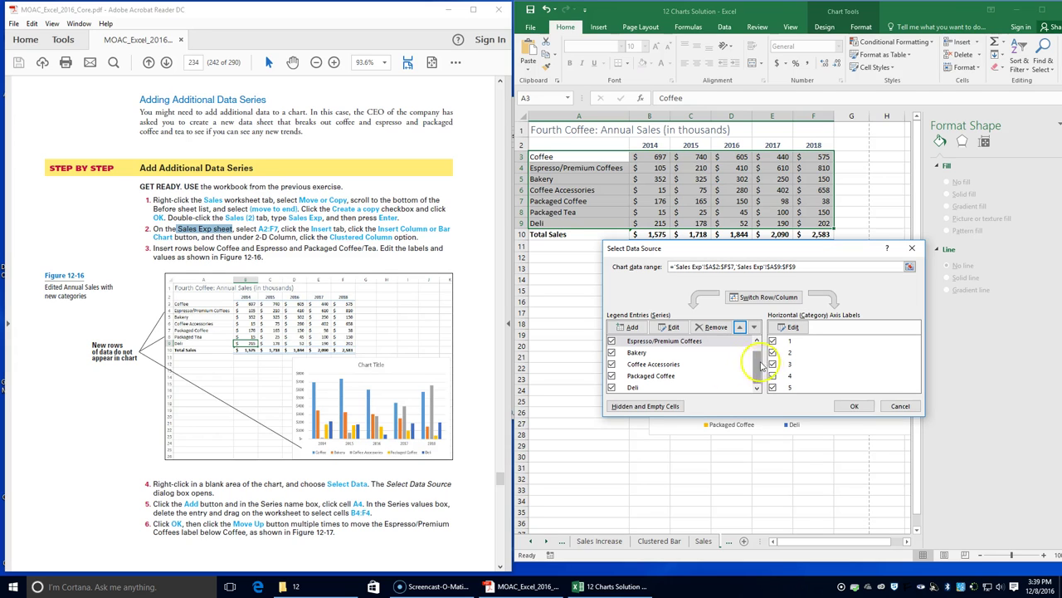
click(757, 340)
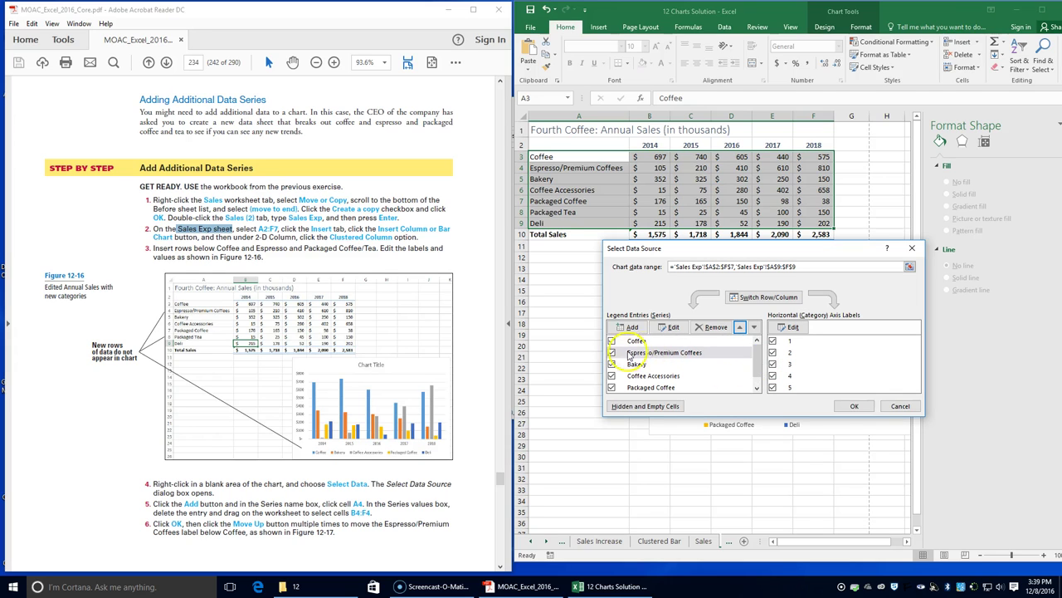
click(754, 327)
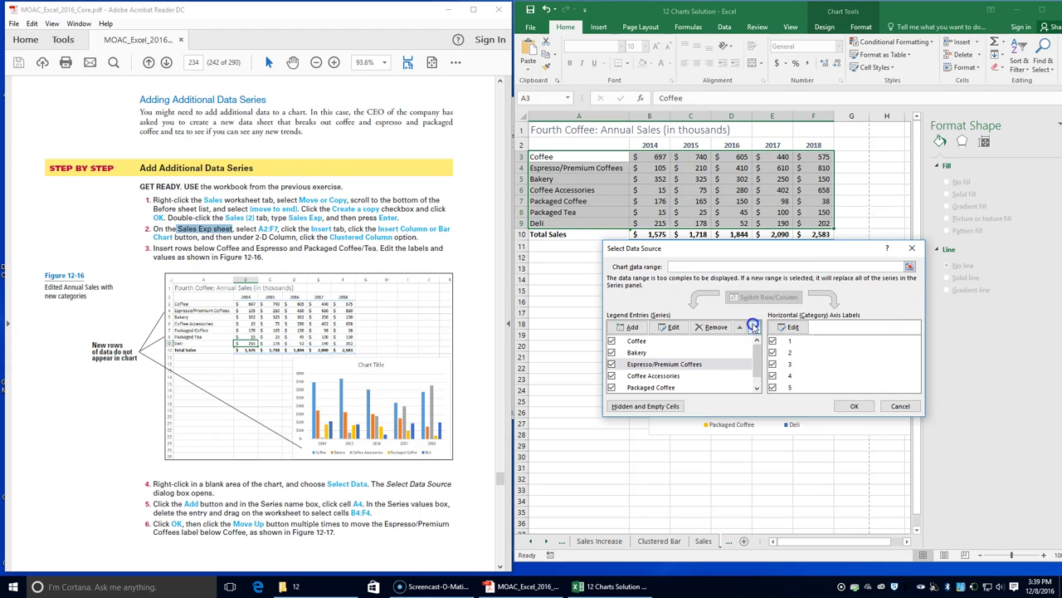
click(740, 327)
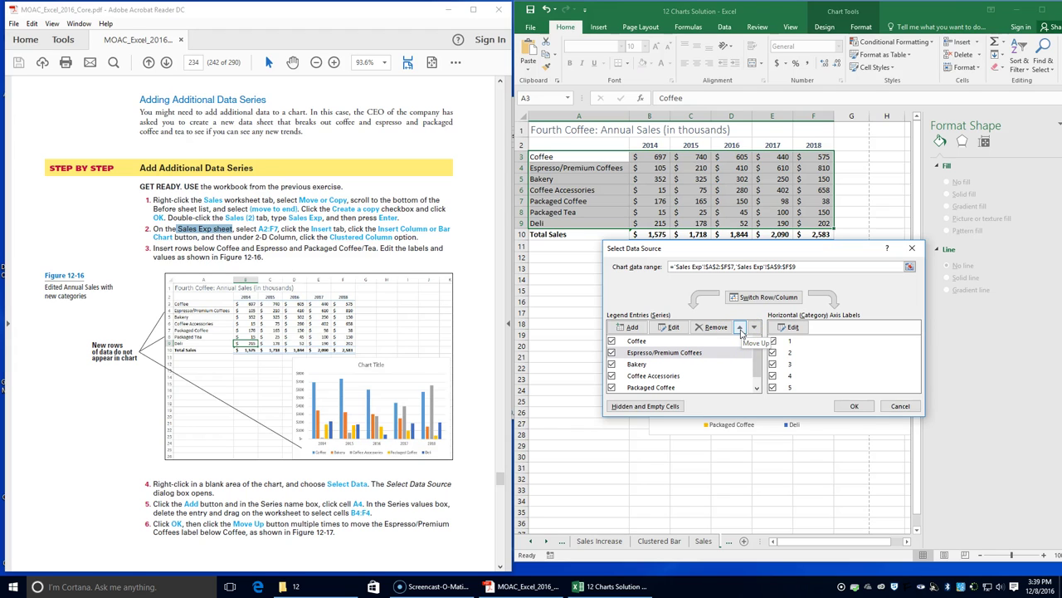
Add a chart data series named from cell A8 with values from B8:F8, and place it directly below Packaged Coffee.
click(323, 514)
scroll(324, 514, down, 3)
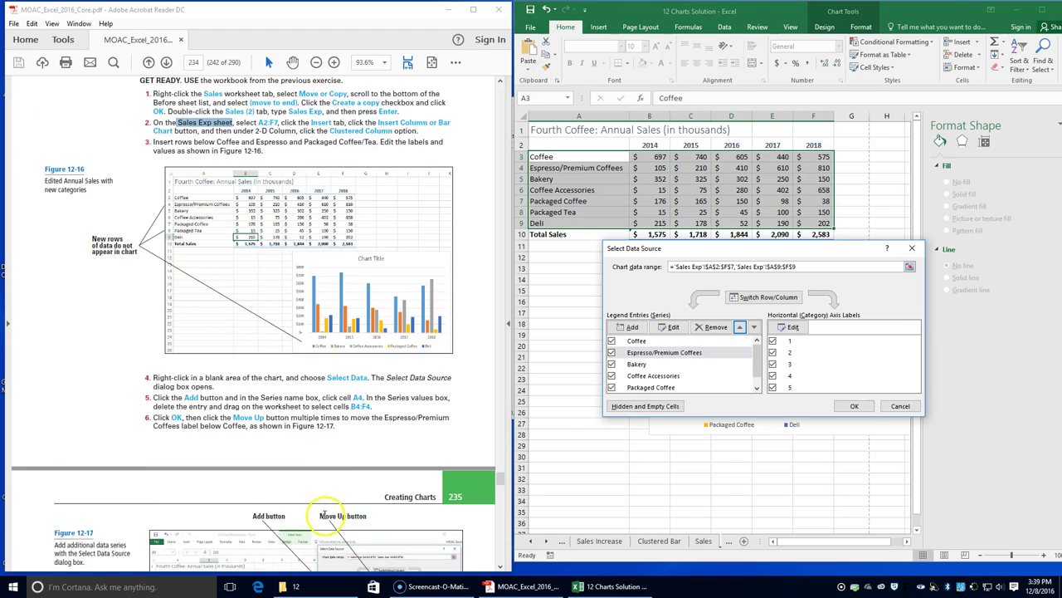
scroll(323, 514, down, 3)
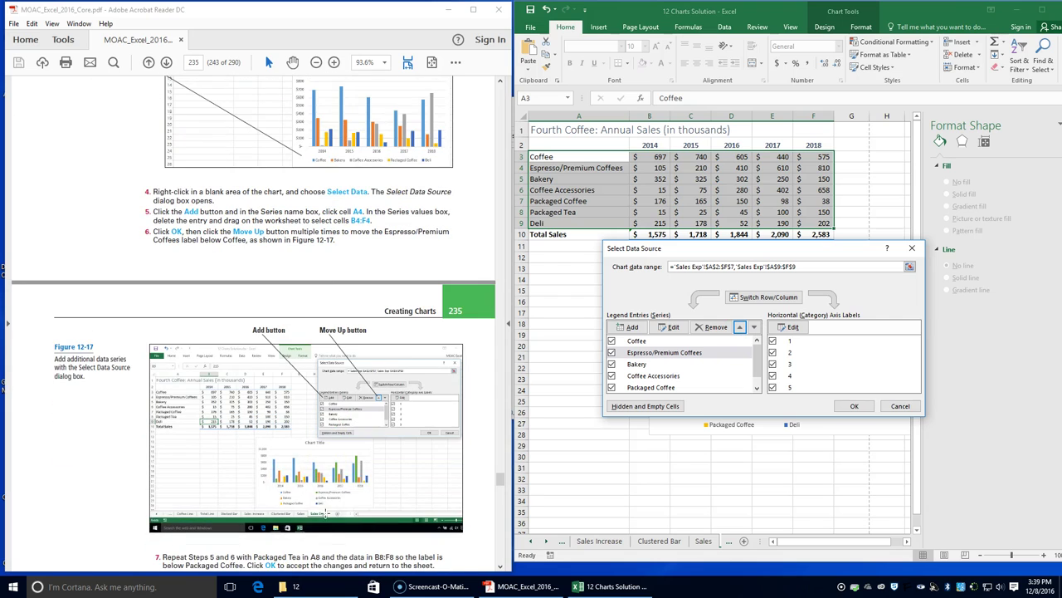
scroll(324, 514, down, 2)
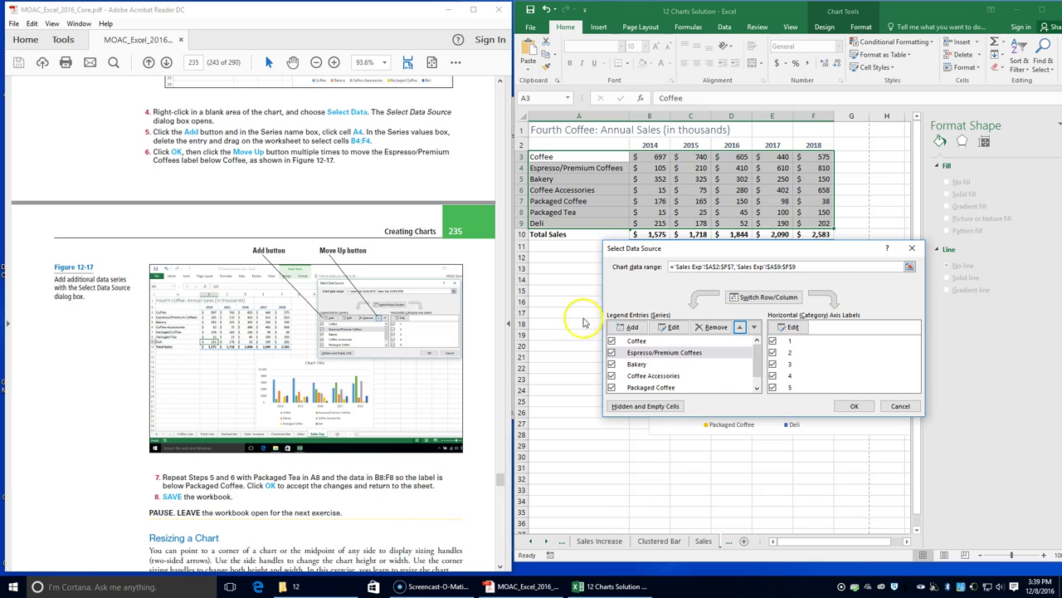
click(628, 326)
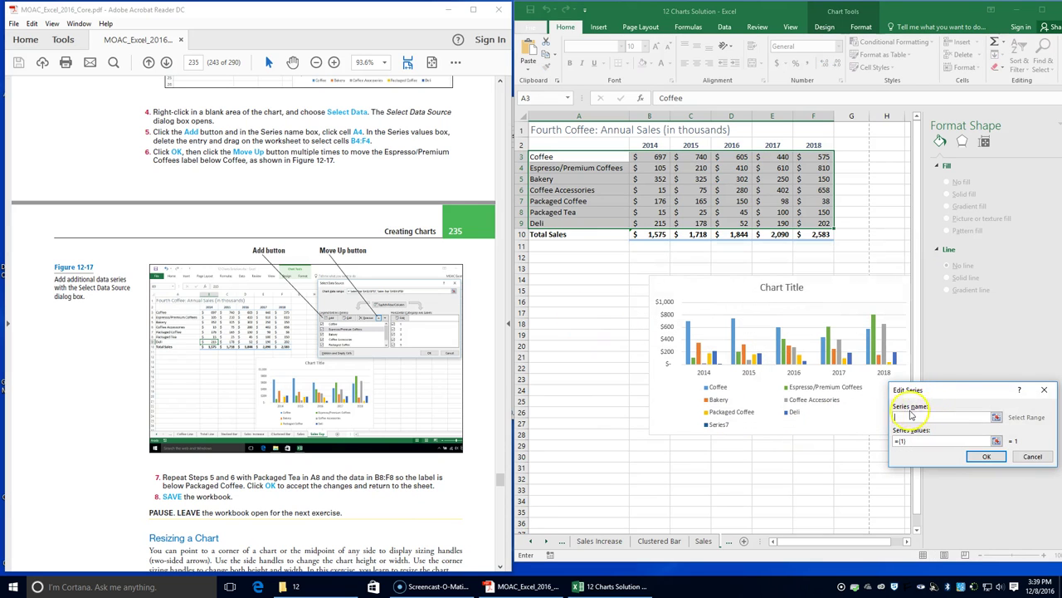
click(578, 212)
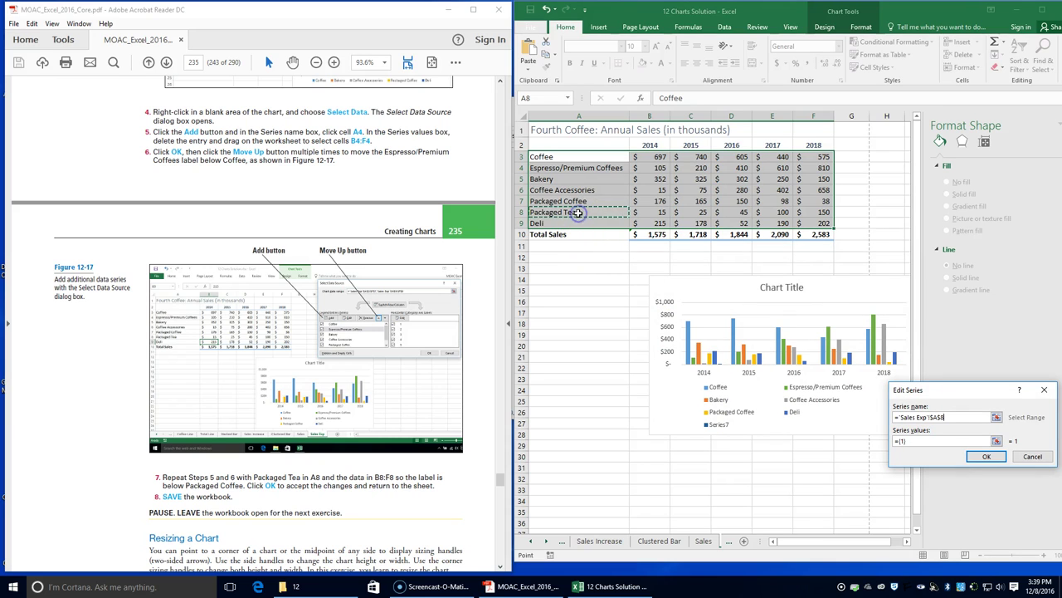
click(923, 439)
key(BackSpace)
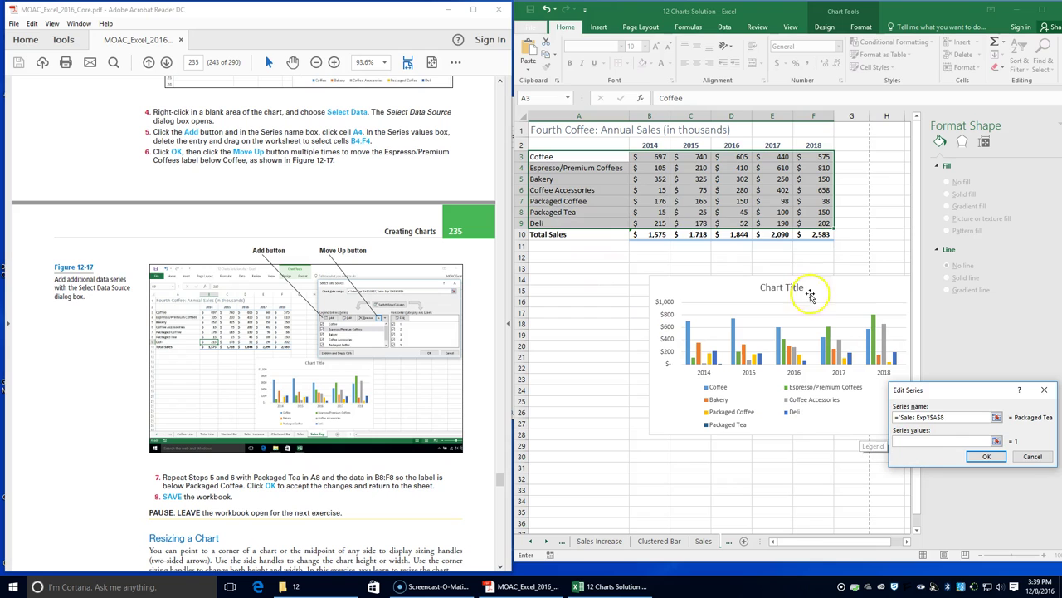
drag(649, 212, 824, 215)
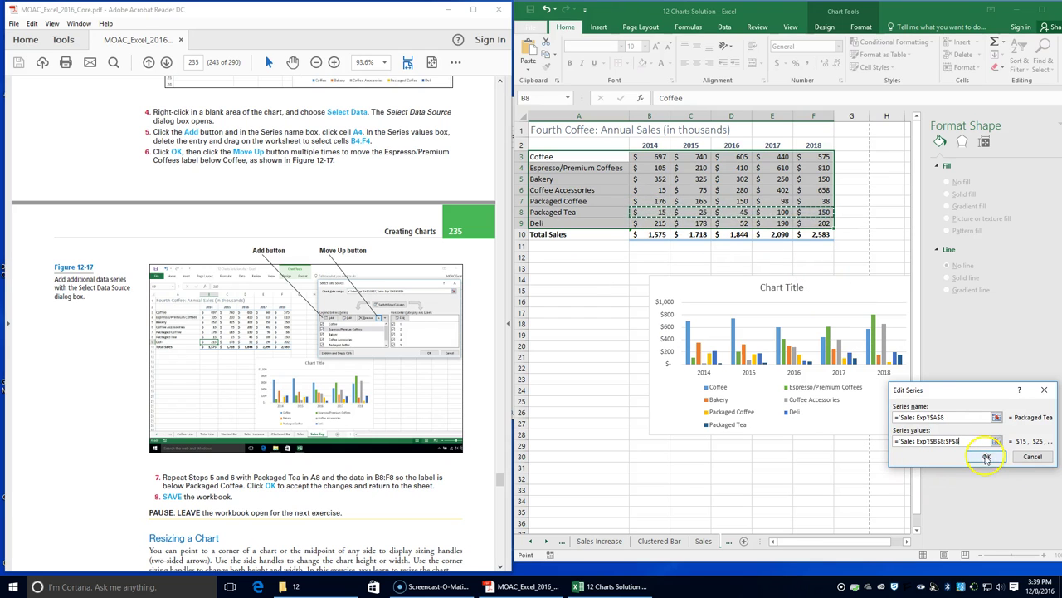
click(985, 458)
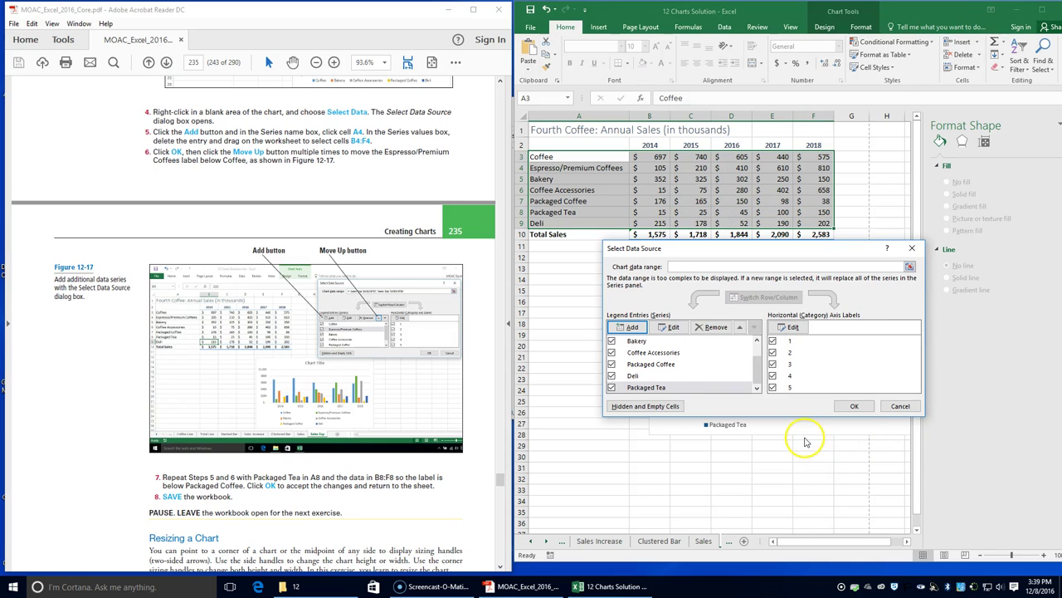
click(740, 327)
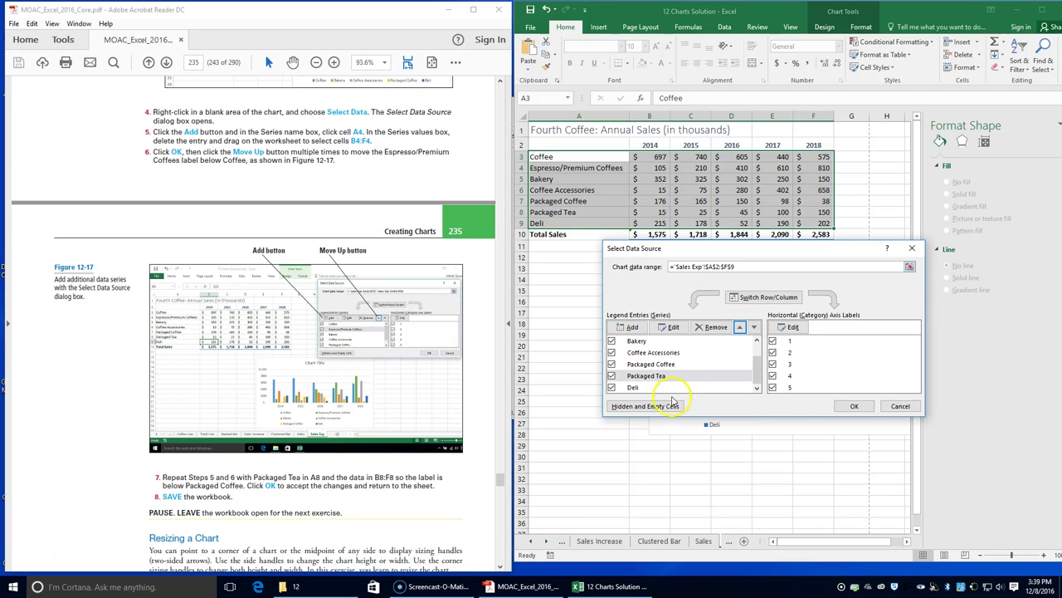
click(865, 408)
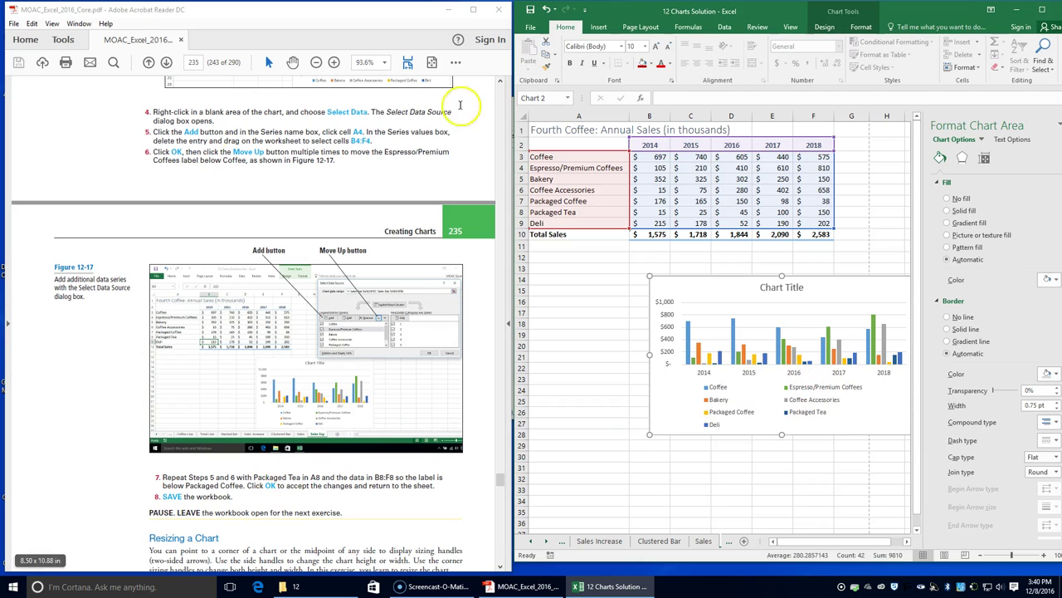
Save the workbook and close the Format Chart Area pane.
click(530, 10)
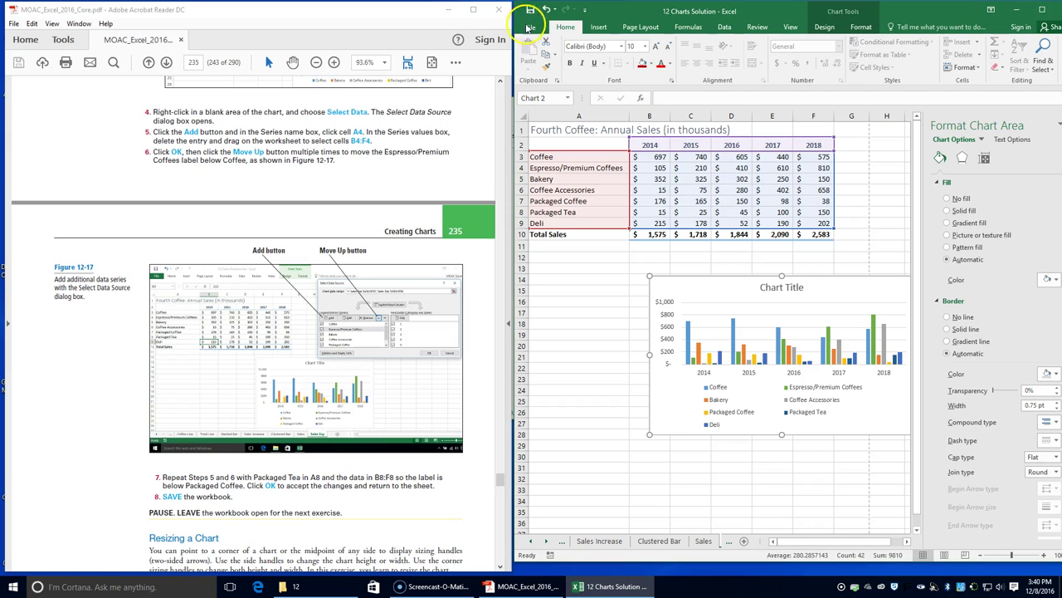
click(1051, 122)
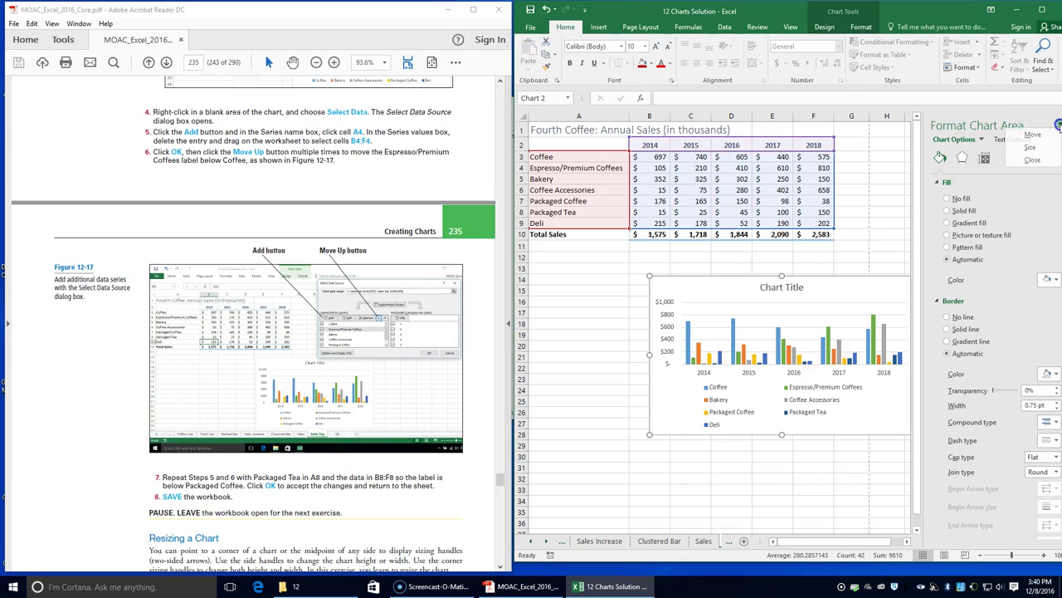
click(1025, 162)
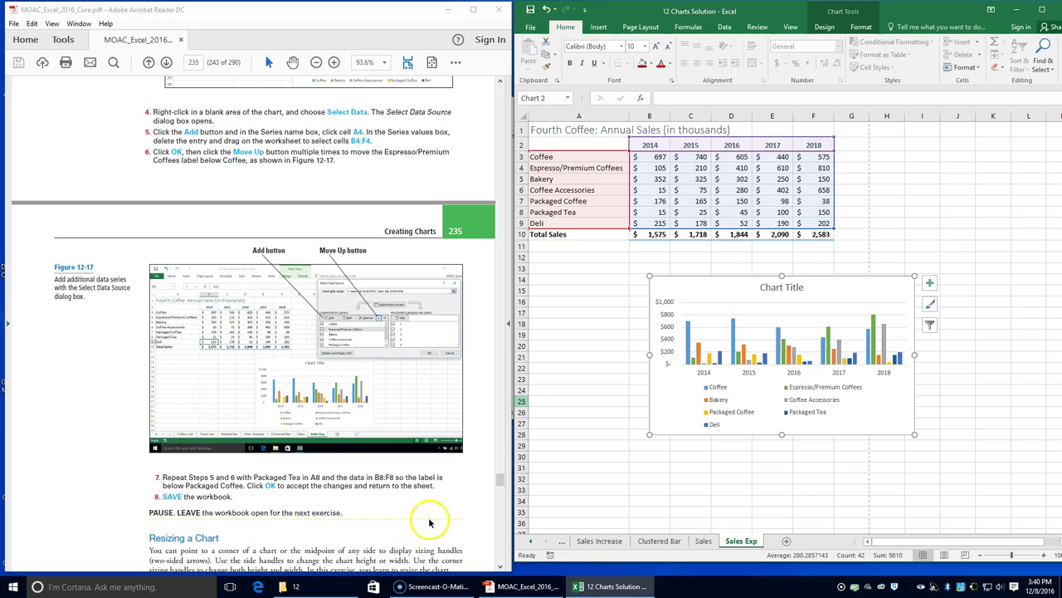
Move the Sales Exp chart to the sheet's left edge, just below row 11.
scroll(195, 496, down, 1)
scroll(195, 496, down, 3)
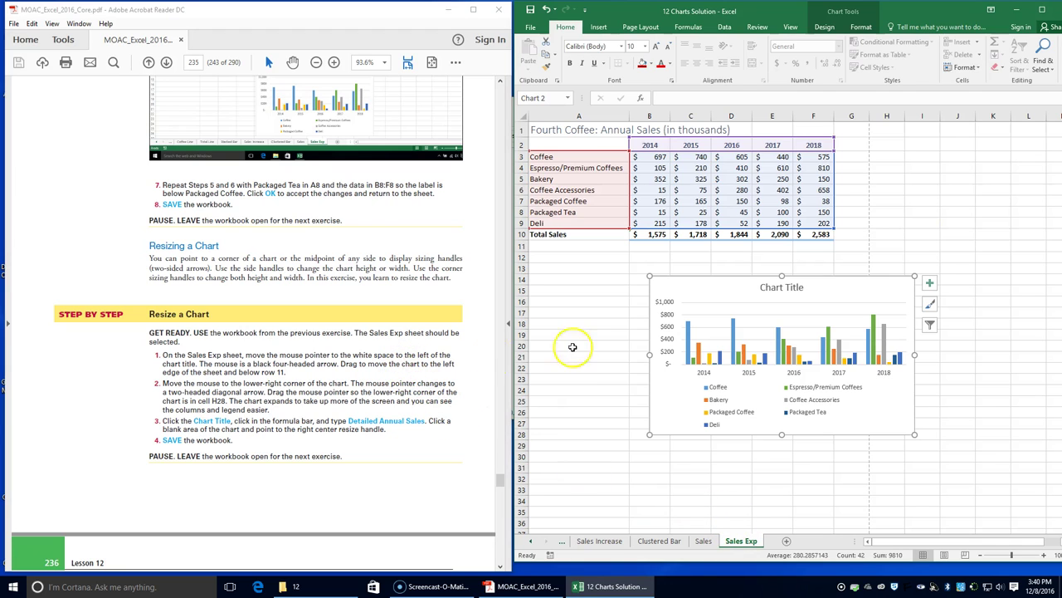
click(723, 285)
drag(723, 285, 591, 263)
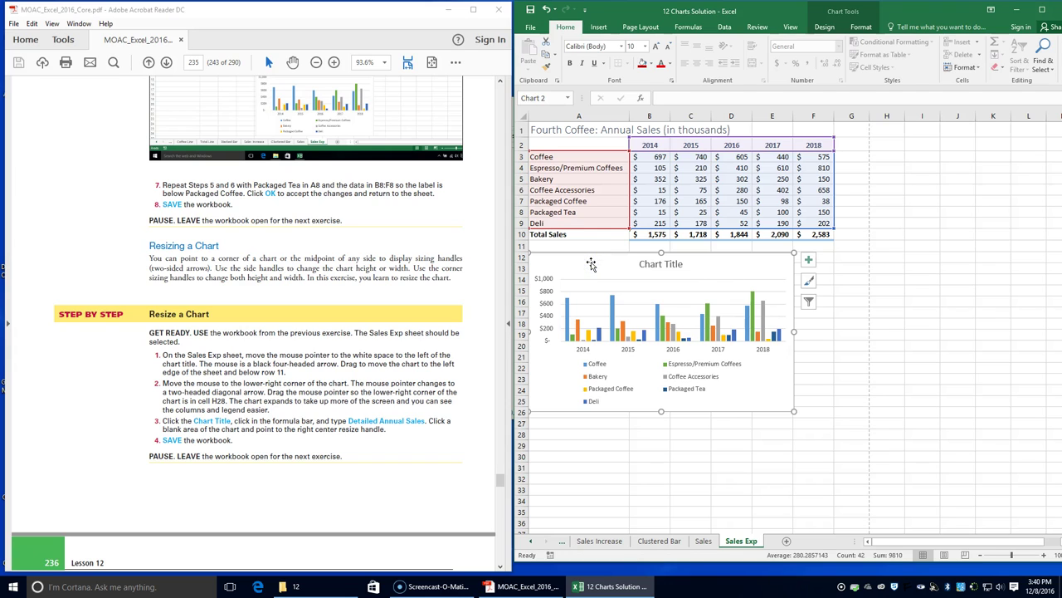
Enlarge the chart so that its lower-right corner lies in cell H28.
click(597, 261)
click(731, 365)
drag(792, 410, 904, 439)
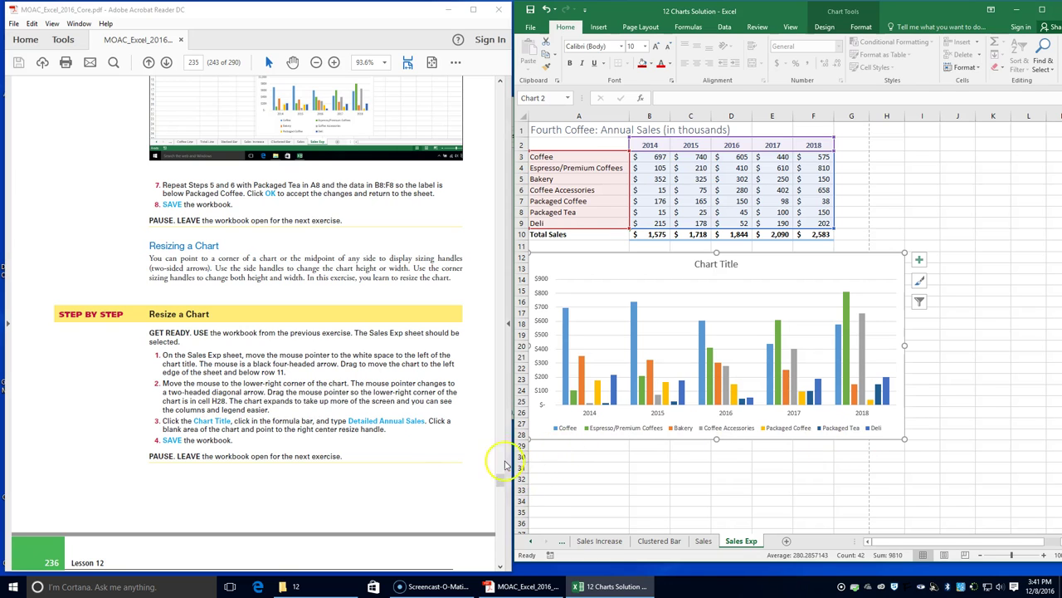
Change the chart title to Detailed Annual Sales.
click(704, 263)
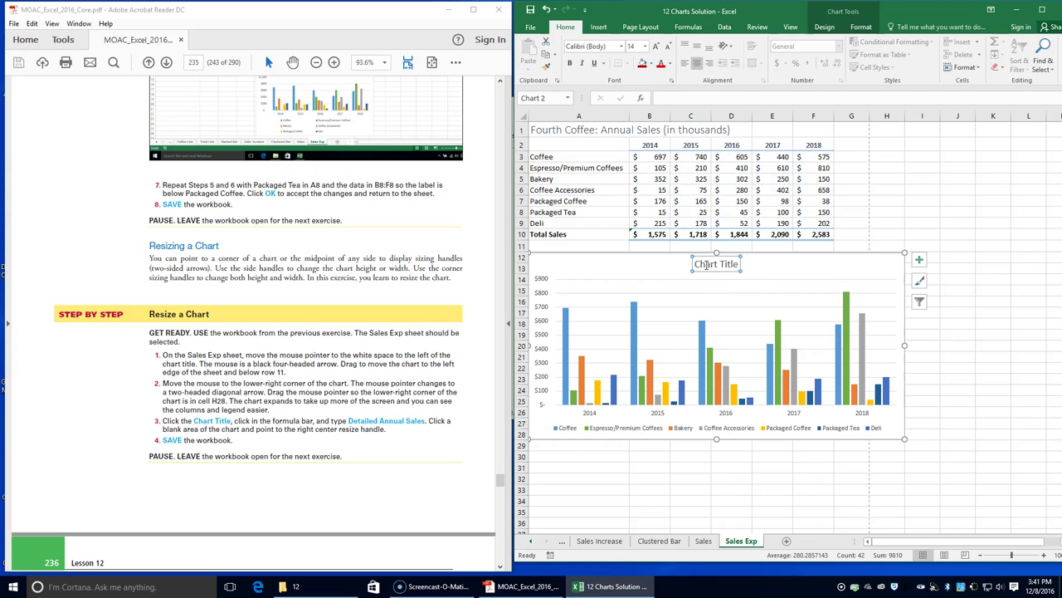
click(693, 98)
text(Deli)
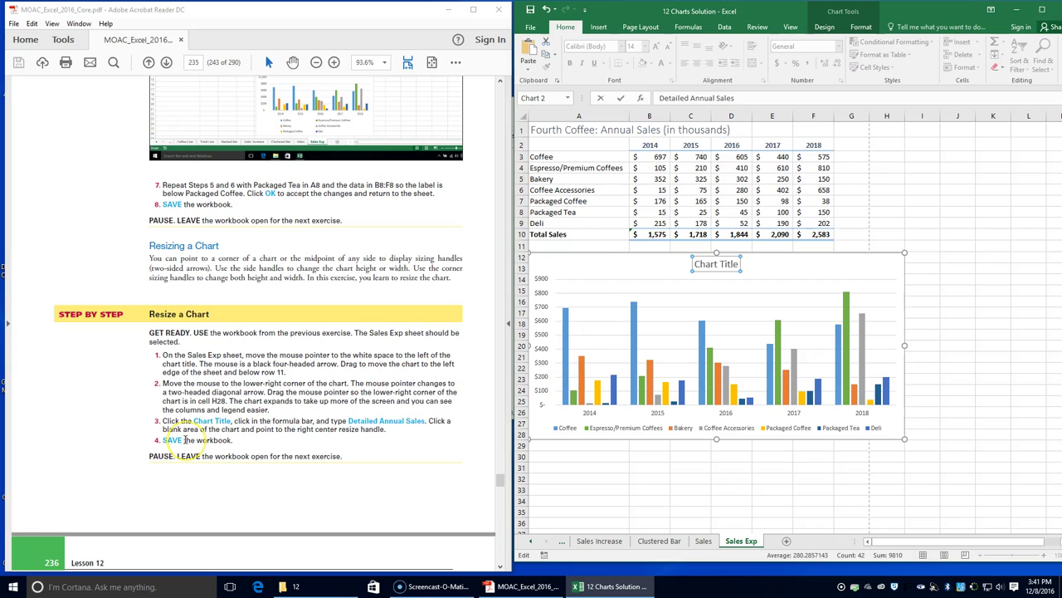
key(Return)
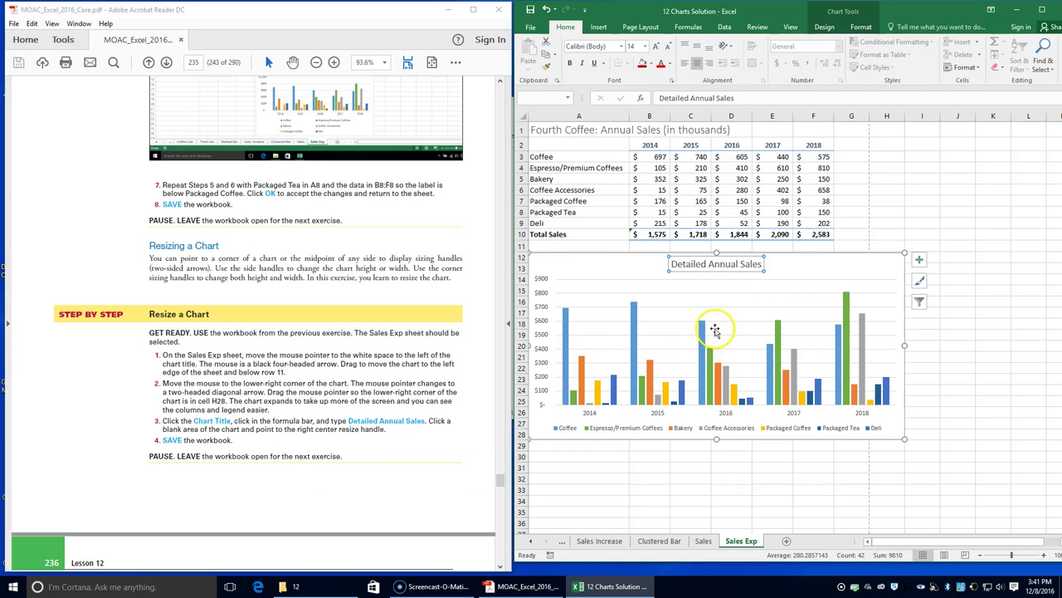
Select the chart area instead of the title and save the workbook.
click(806, 272)
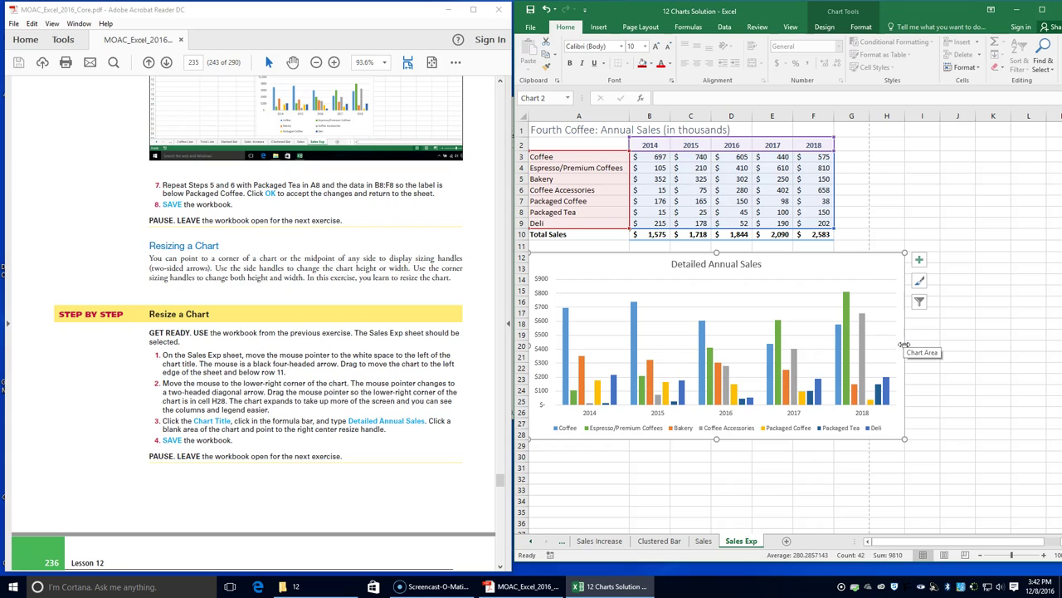
drag(904, 344, 903, 344)
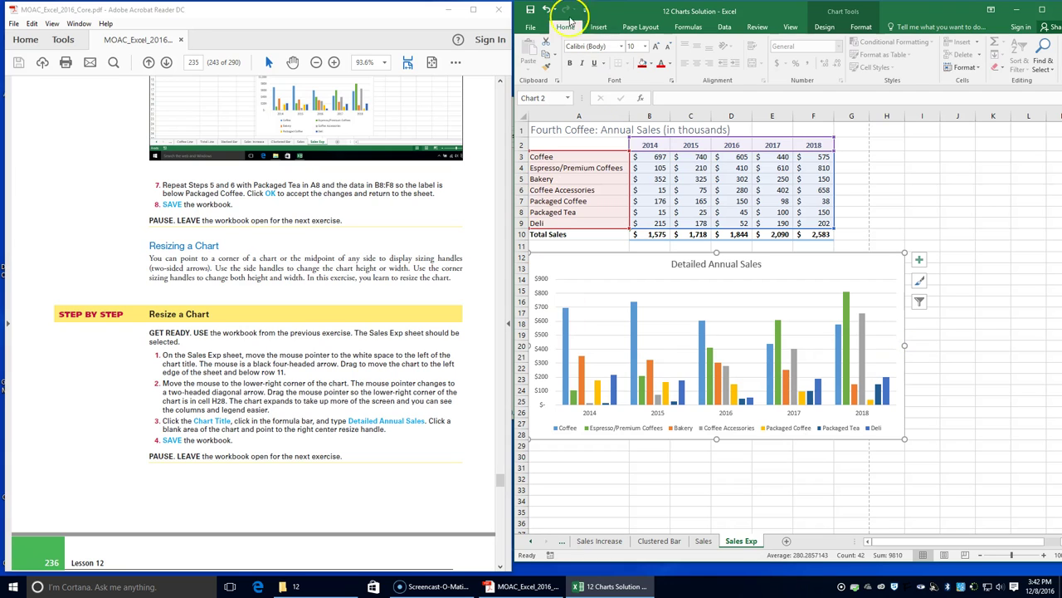
click(530, 14)
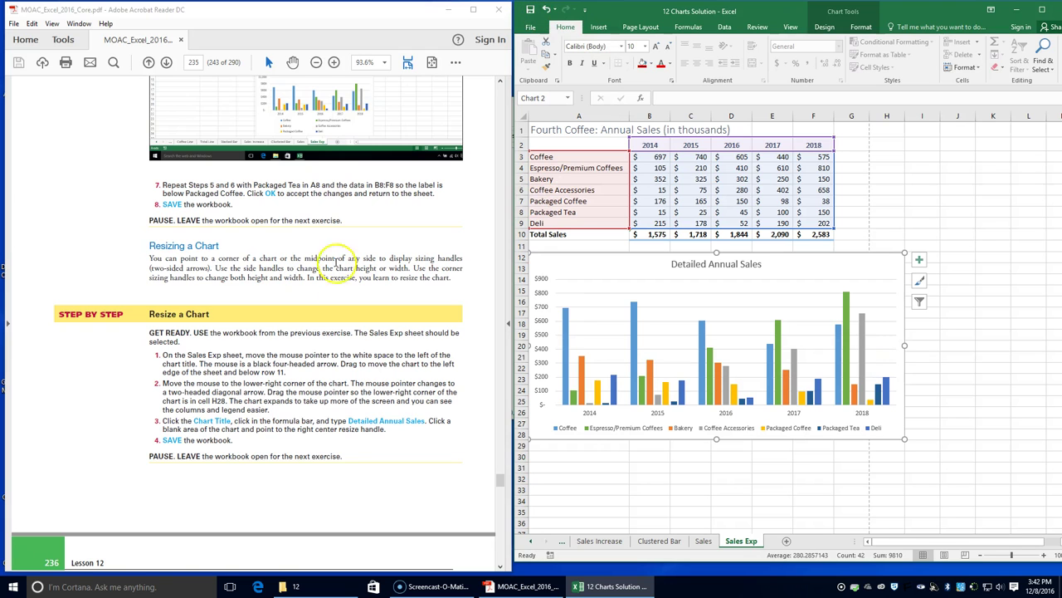
Open the Change Chart Type dialog for the Detailed Annual Sales chart and shift it aside.
scroll(183, 470, down, 3)
scroll(249, 431, down, 7)
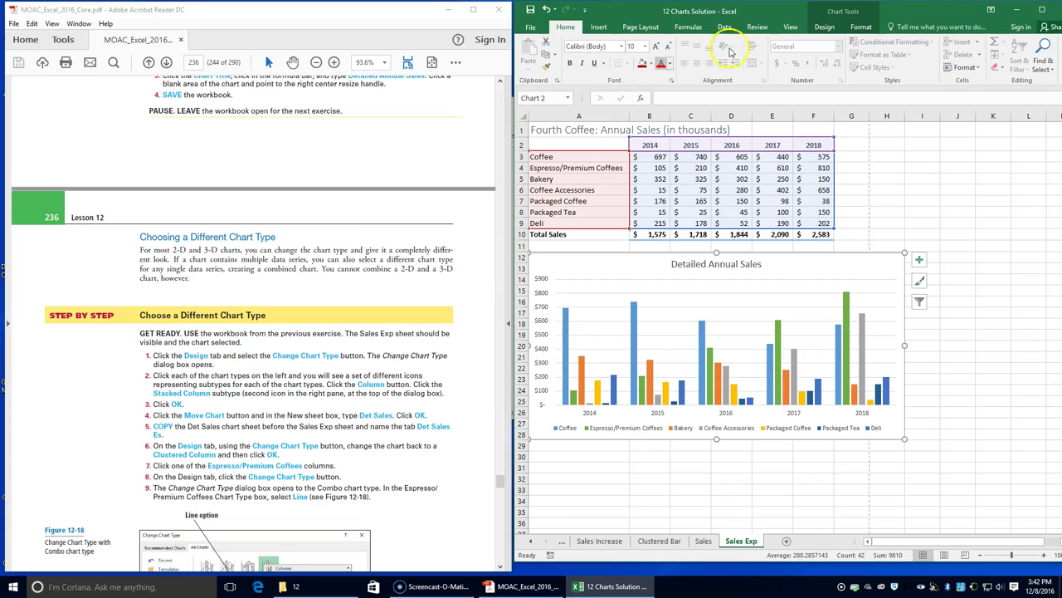
click(823, 28)
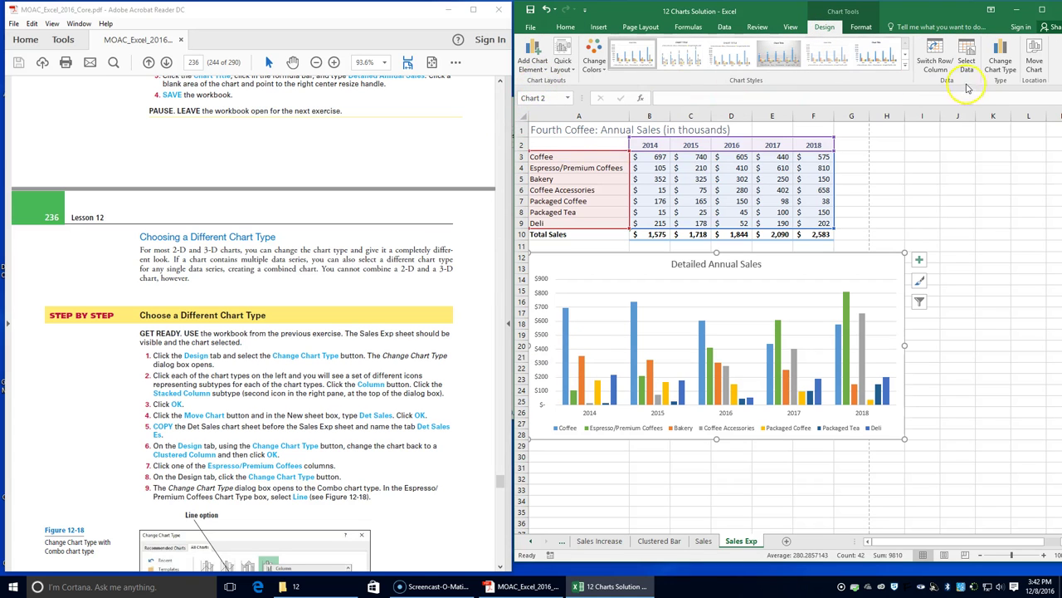
click(1008, 67)
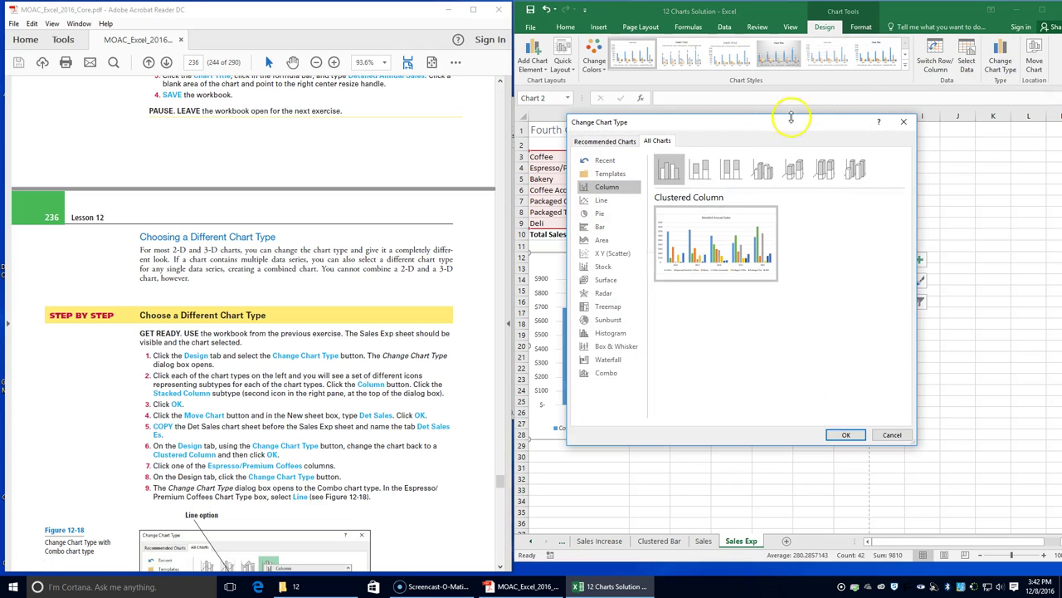
drag(787, 123, 917, 106)
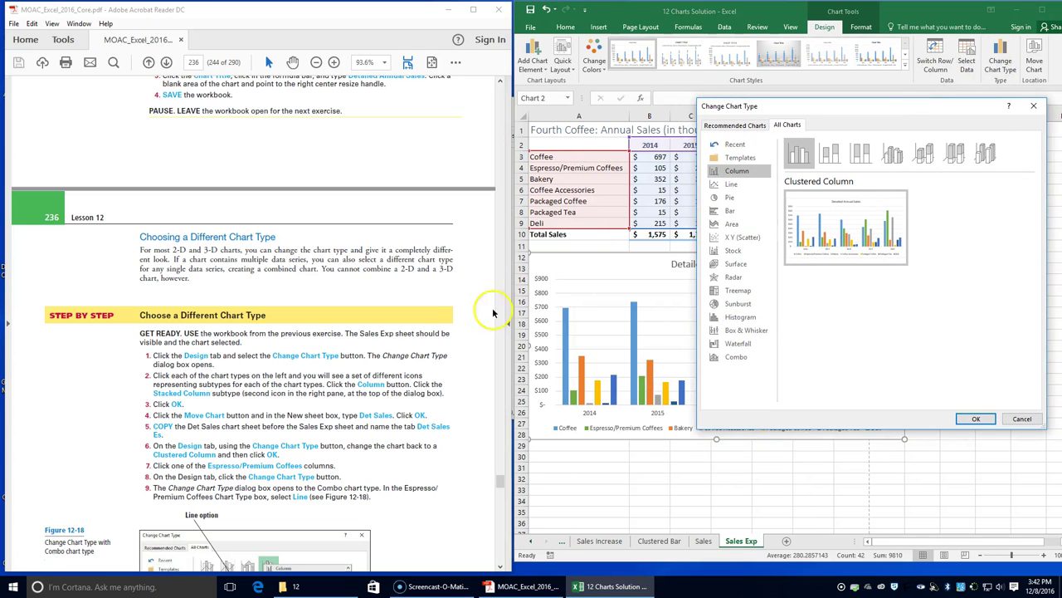
Preview the available chart categories one by one, from Line and Pie through Histogram and Box & Whisker.
click(733, 184)
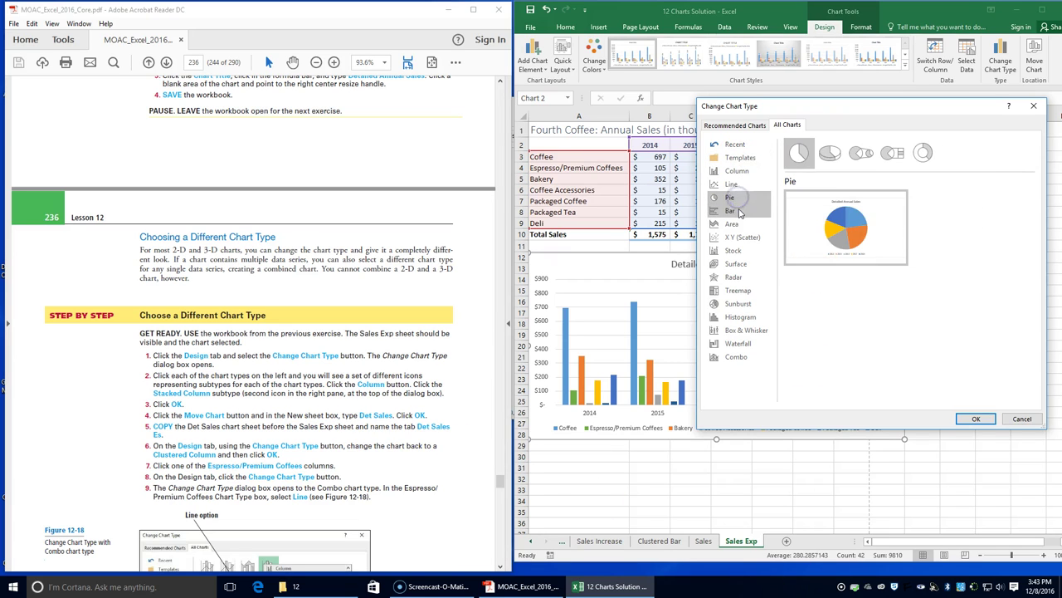
click(734, 210)
click(734, 224)
click(737, 237)
click(734, 250)
click(734, 264)
click(735, 290)
click(735, 304)
click(735, 317)
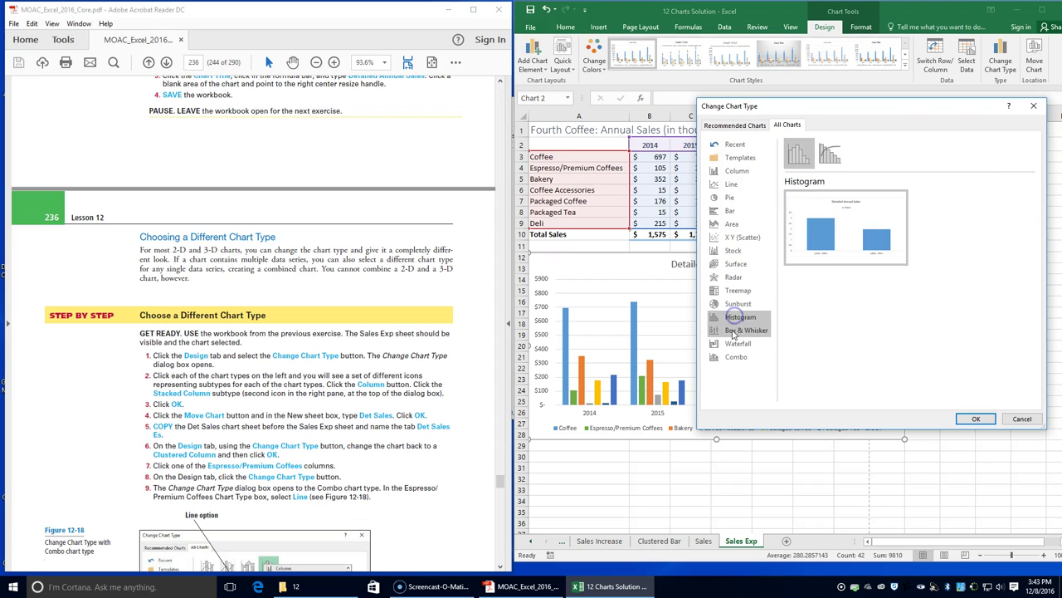
click(733, 330)
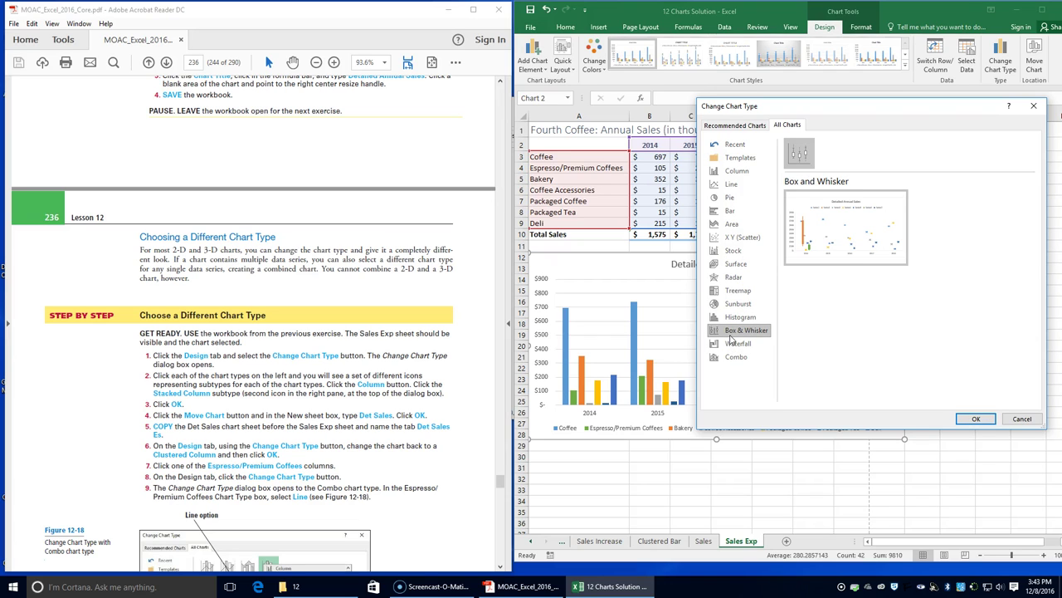
Change the chart to the Stacked Column subtype.
click(728, 171)
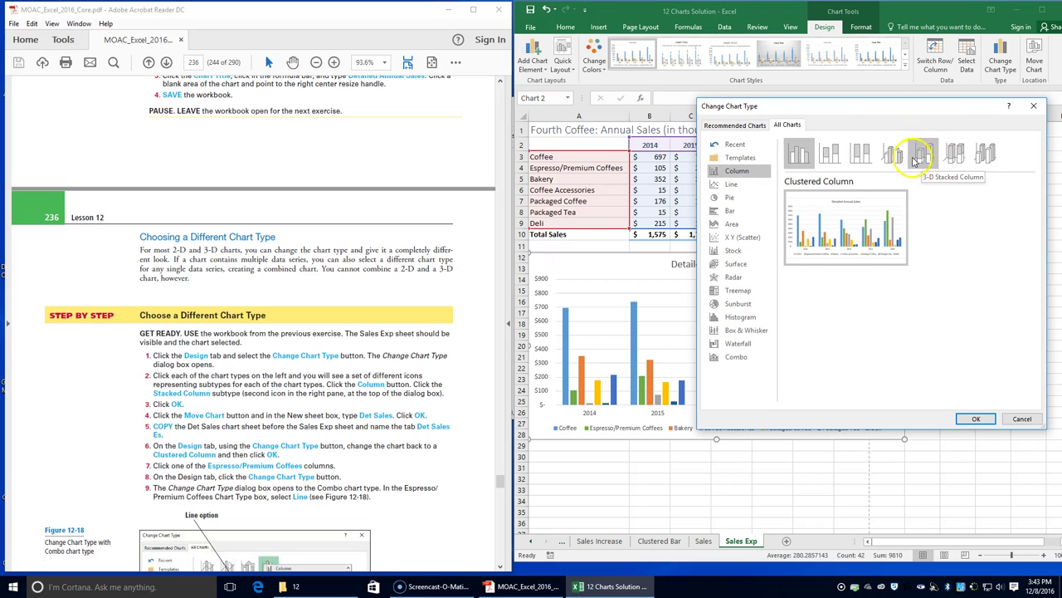
click(832, 156)
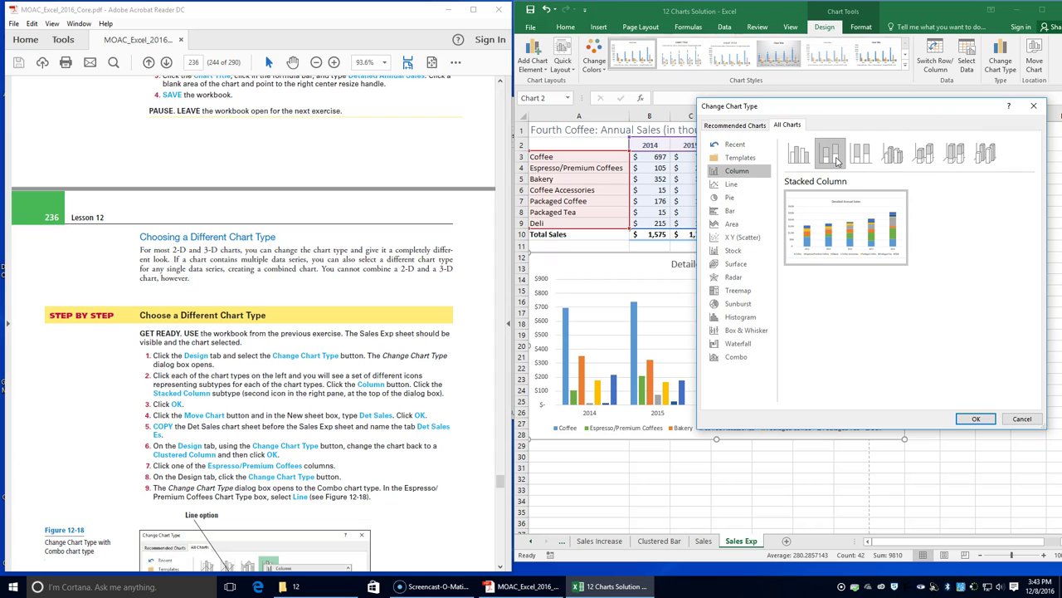
click(978, 418)
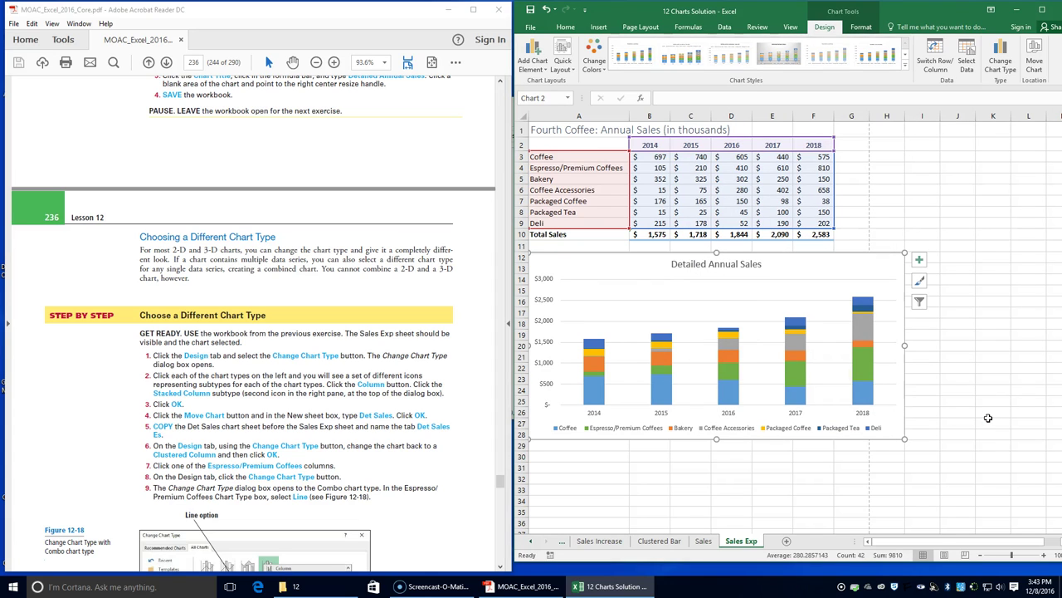
Move the chart to a new chart sheet named Det. Sales.
click(1034, 58)
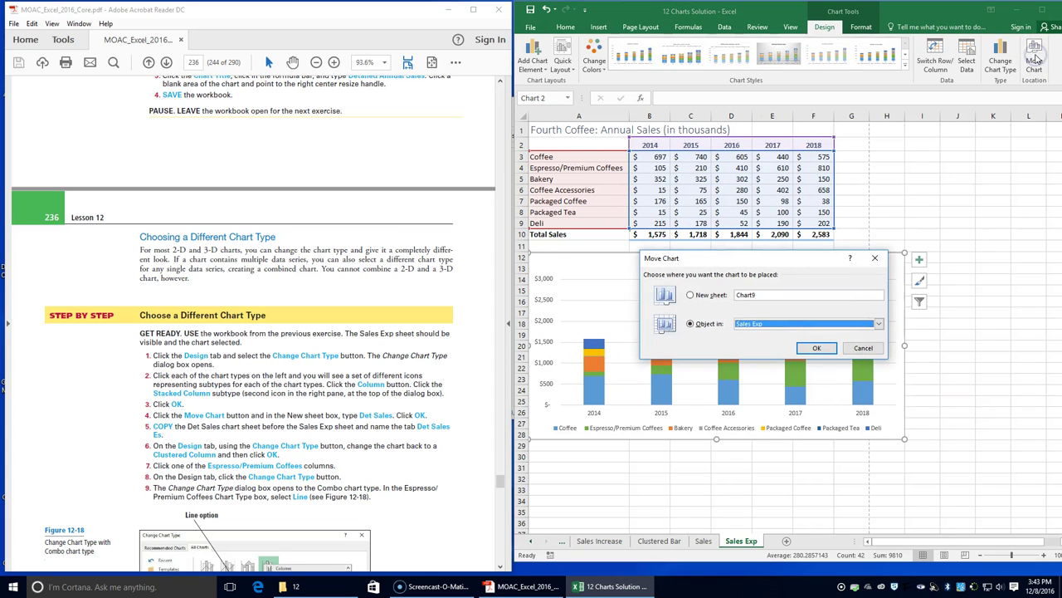
click(708, 297)
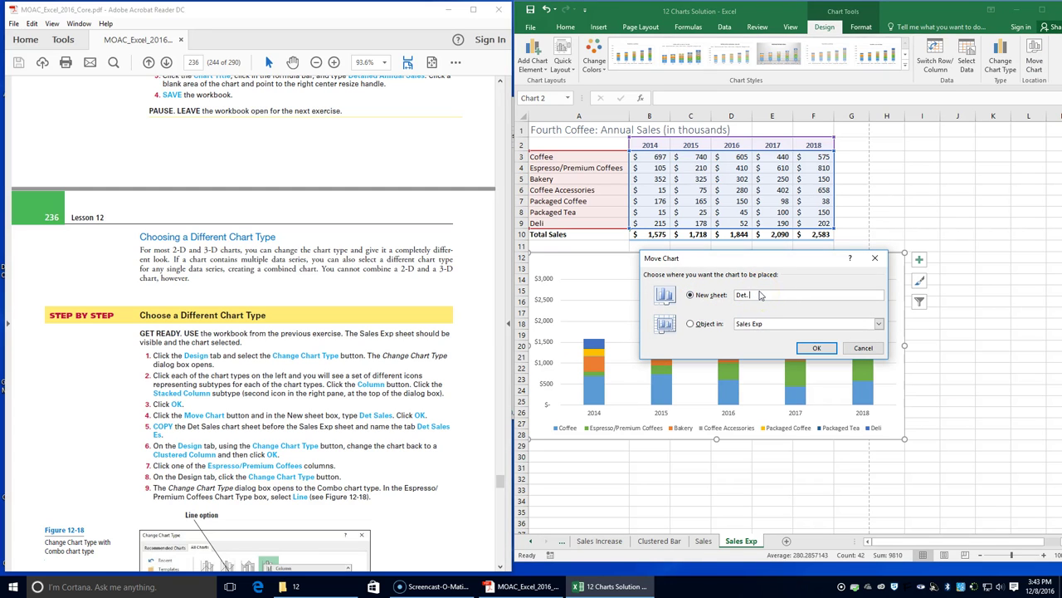
text(Det. Sales)
click(809, 349)
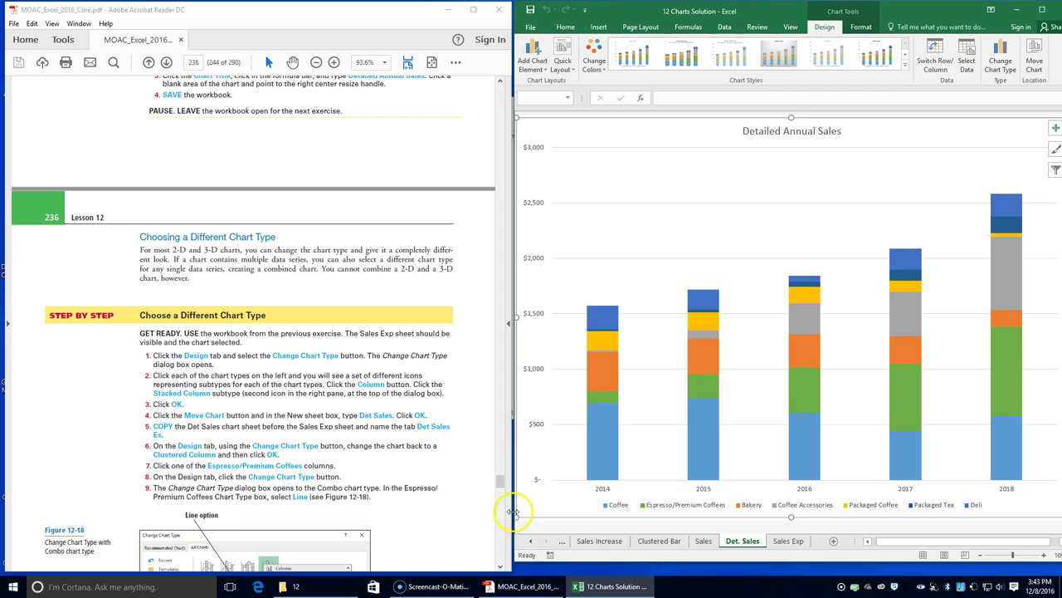
click(1039, 64)
click(995, 183)
click(1033, 66)
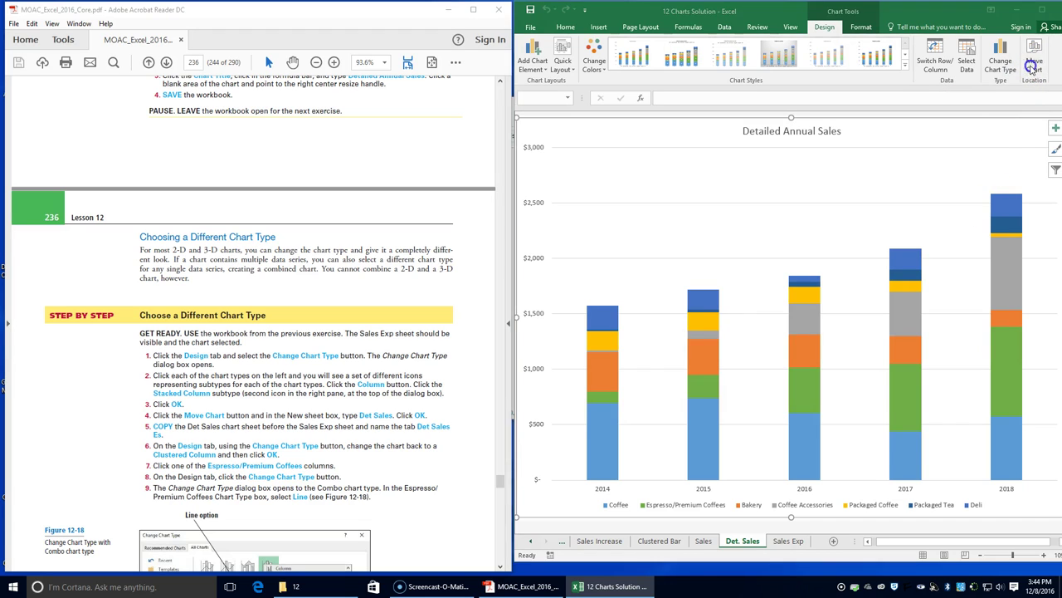
click(863, 348)
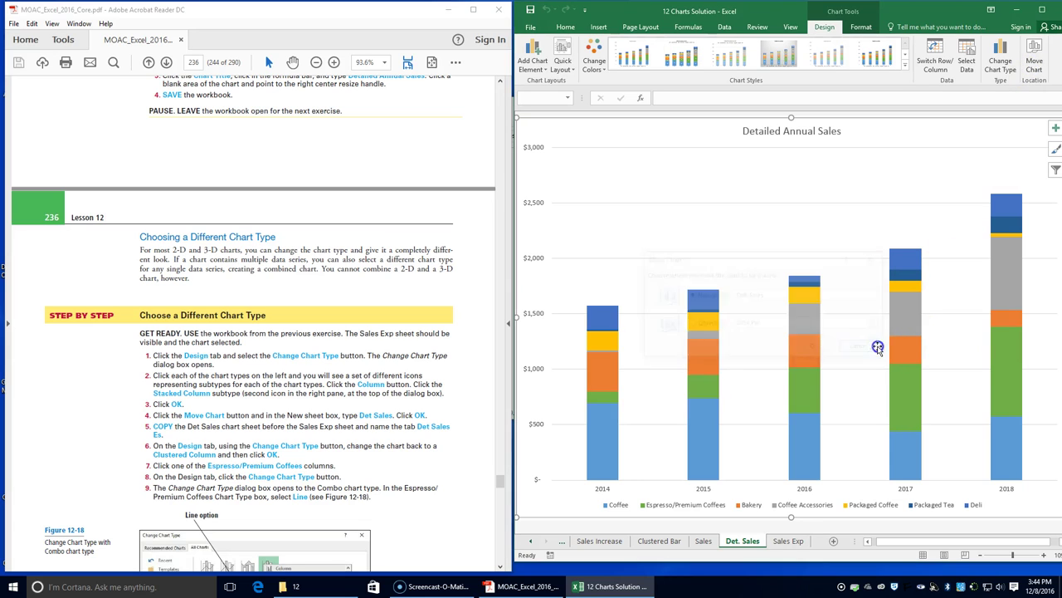
Create a copy of the Det. Sales chart sheet, placed before the Sales Exp sheet.
right_click(747, 541)
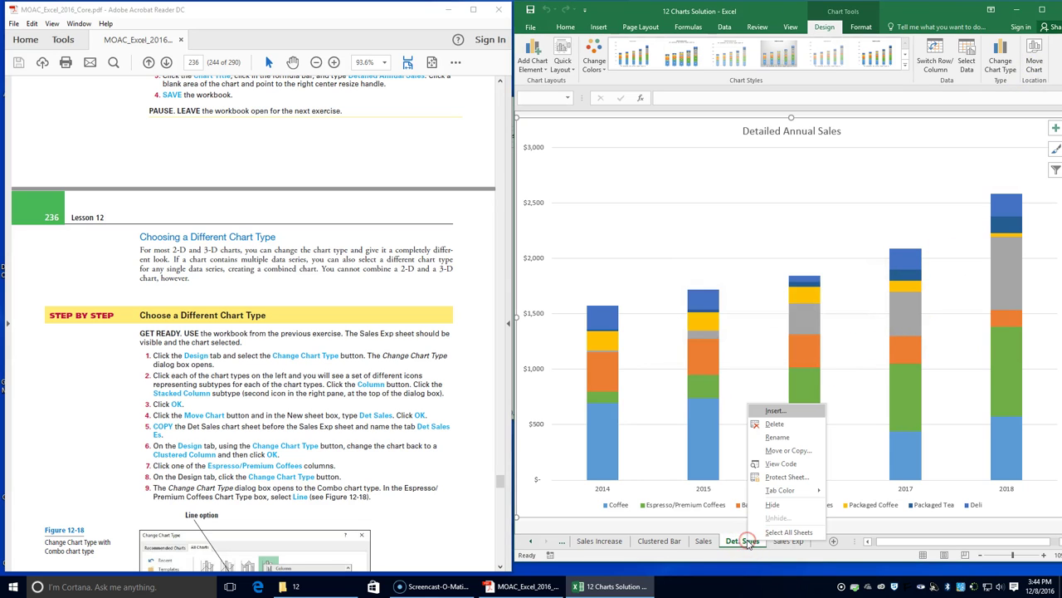
click(758, 450)
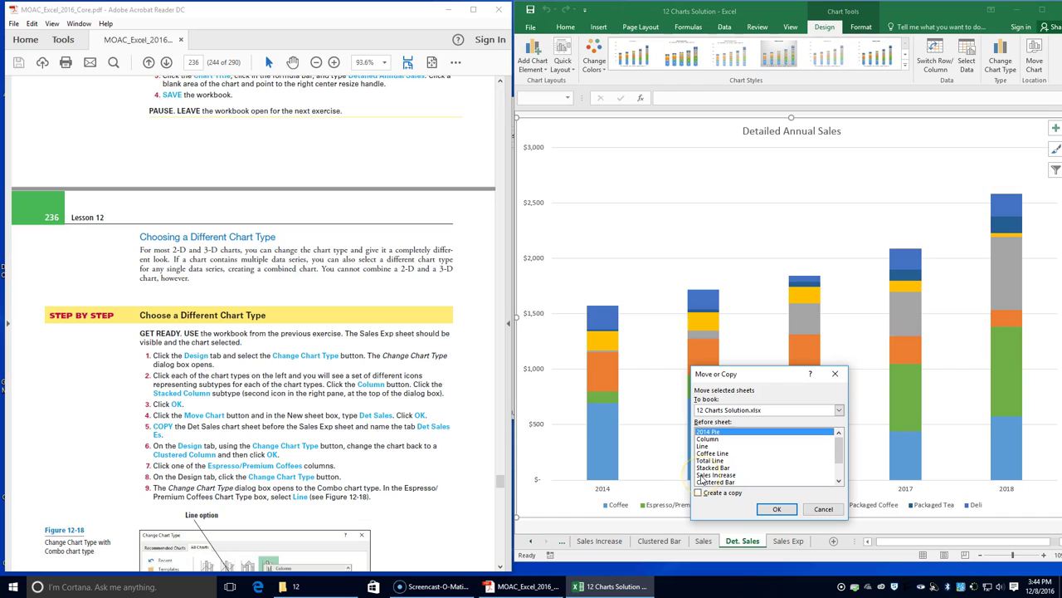
drag(839, 440, 842, 467)
click(712, 474)
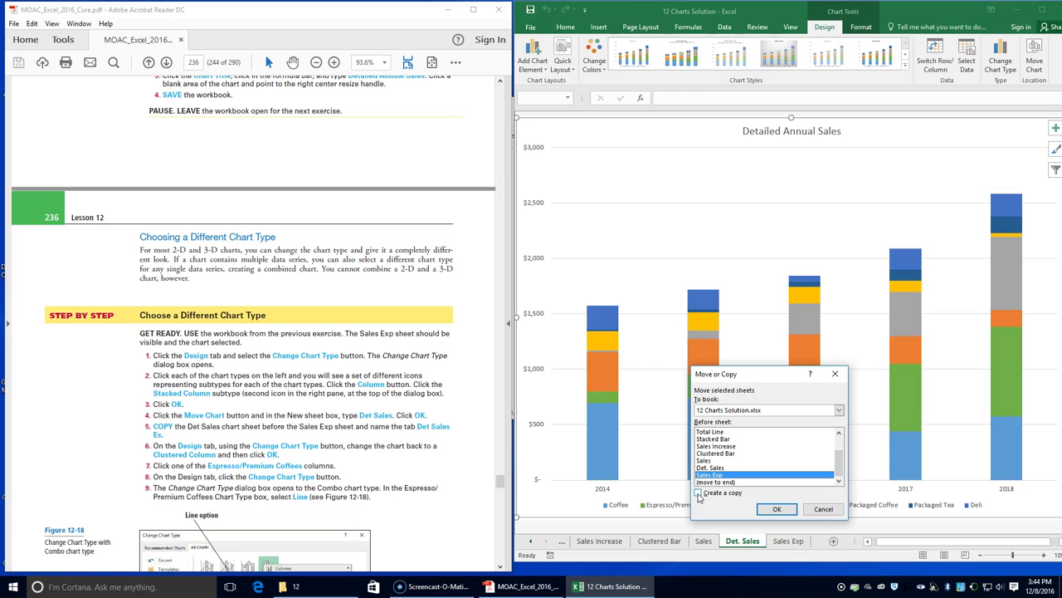
click(698, 494)
click(772, 509)
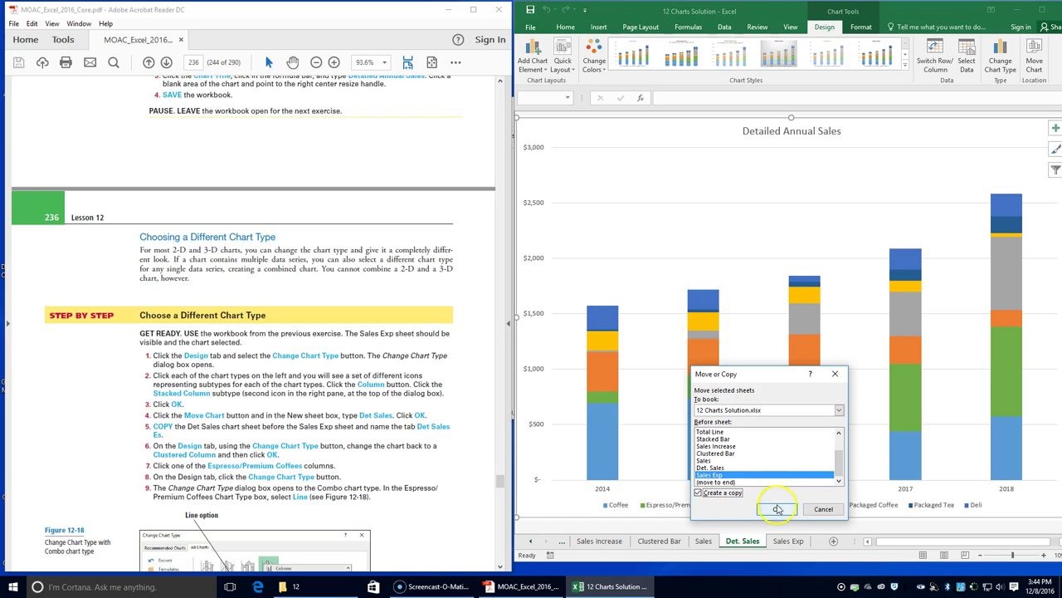
click(772, 509)
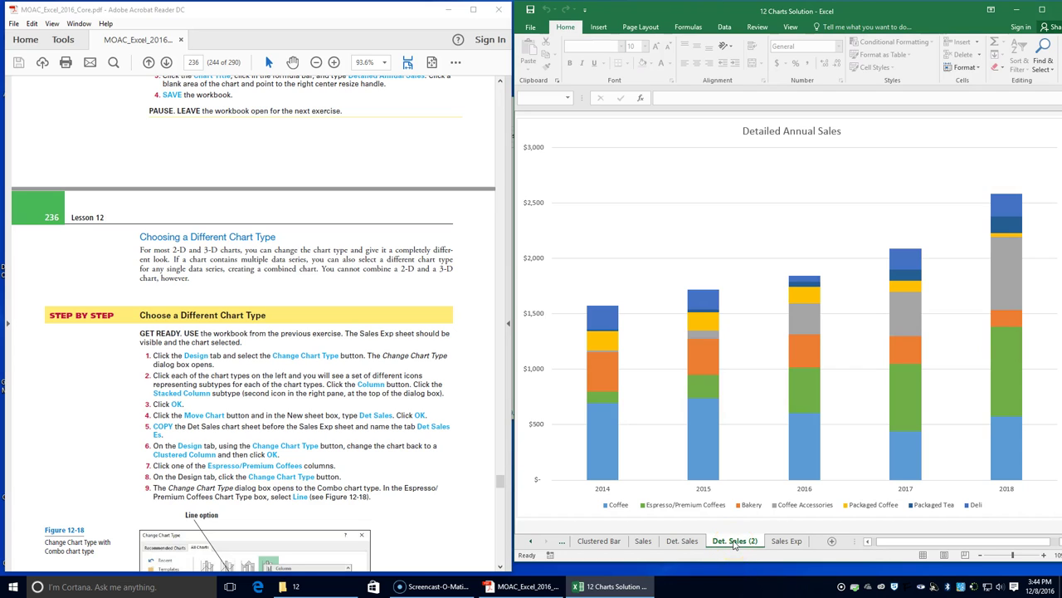
Move the copied chart sheet ahead of Det. Sales and rename it Det Sales Es.
drag(663, 541, 664, 542)
click(695, 541)
double_click(696, 541)
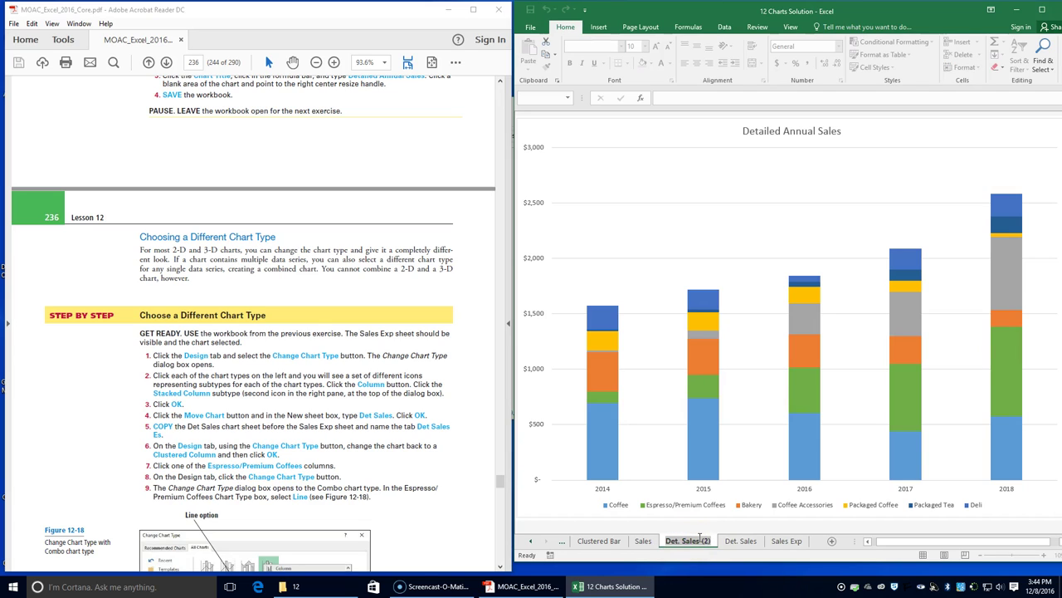
text(Det)
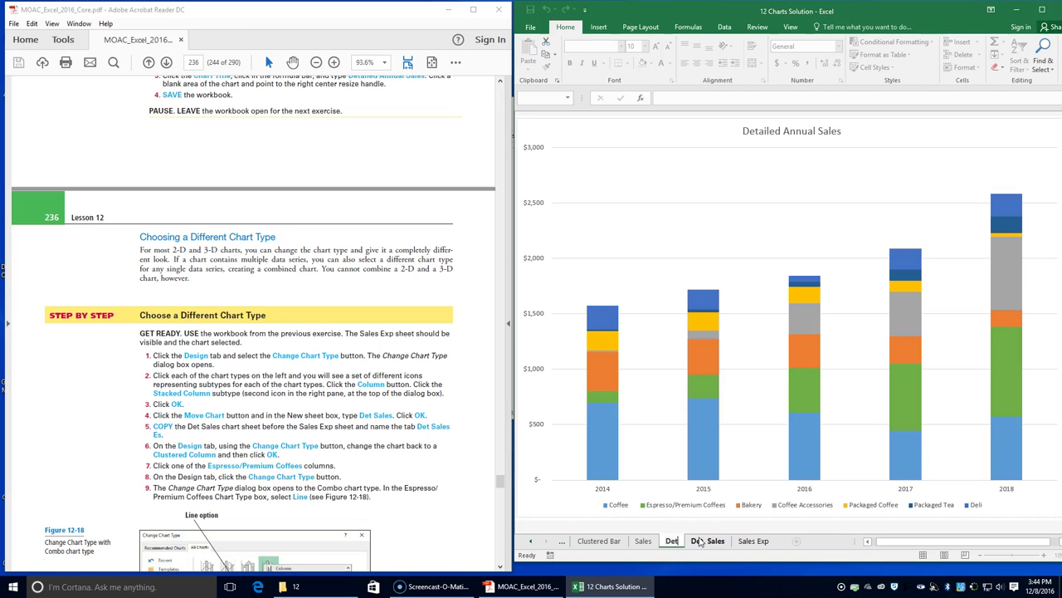
text( Sales)
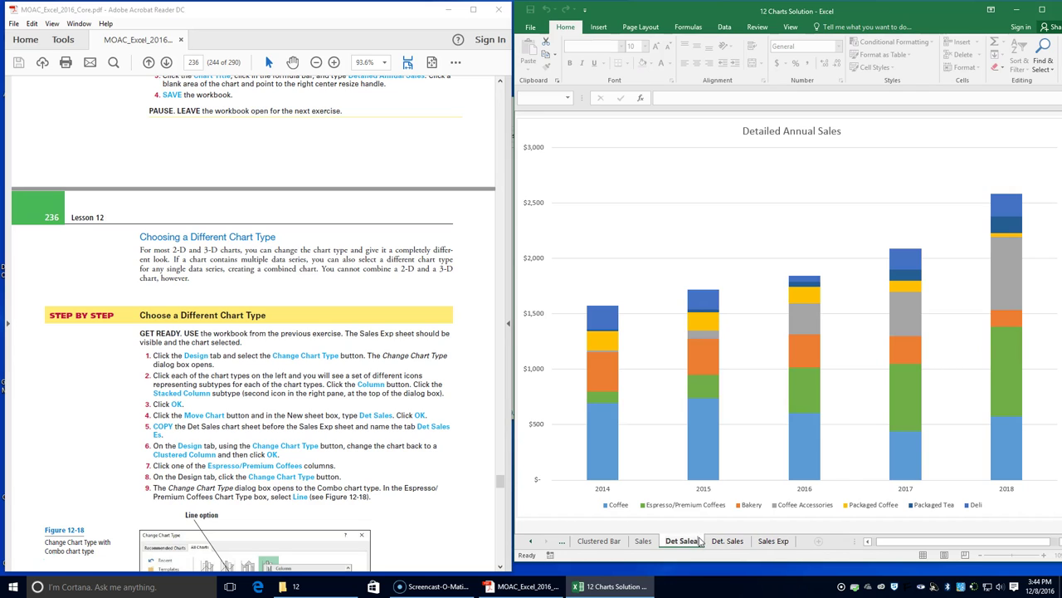
text( Es)
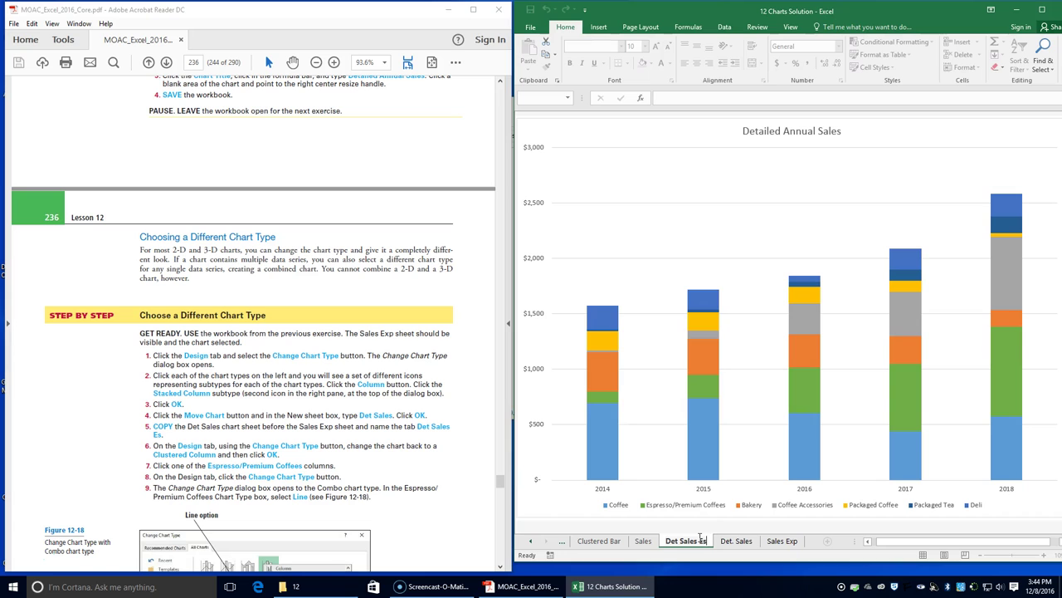
click(673, 175)
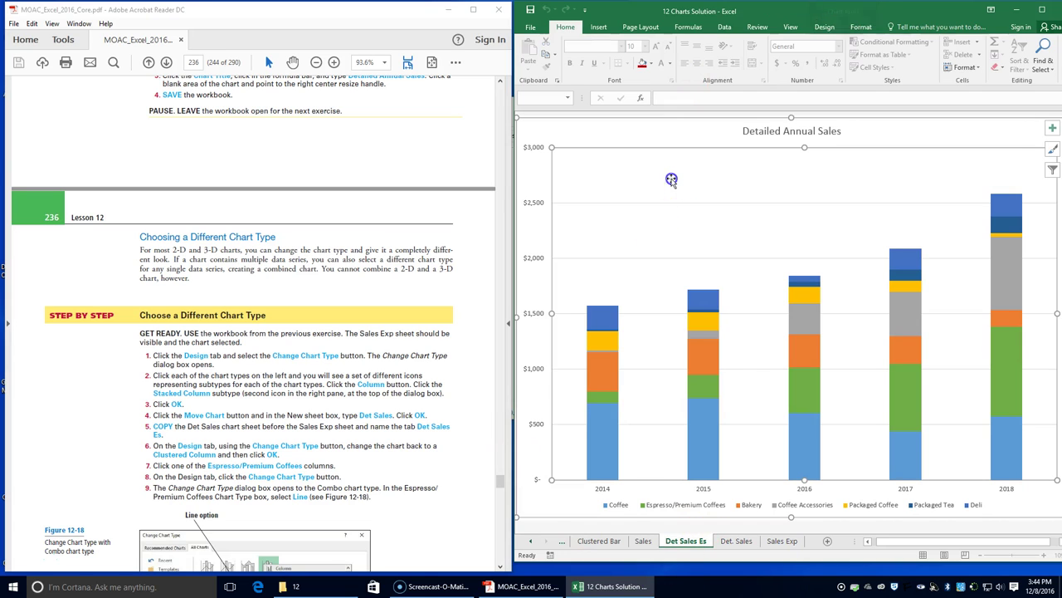
Change the chart on the Det Sales Es sheet to the Clustered Column subtype.
click(822, 28)
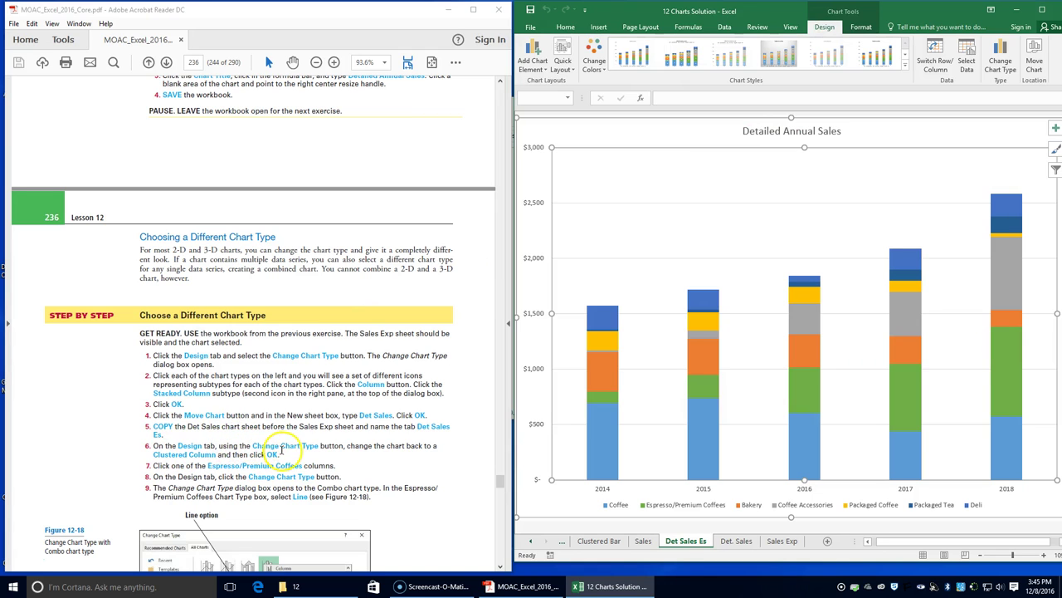
click(1000, 60)
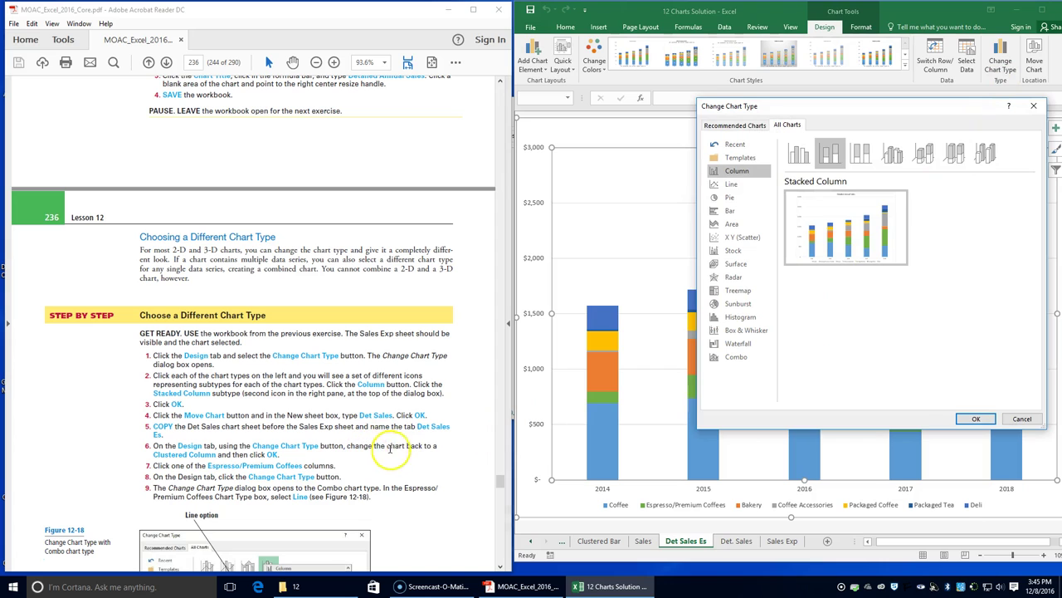
click(737, 172)
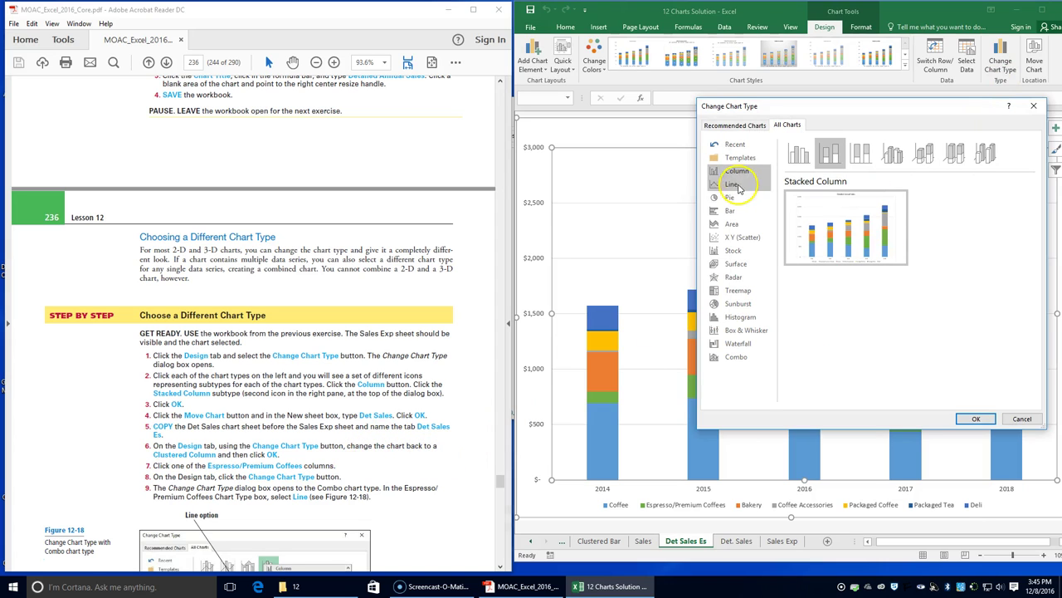
click(799, 155)
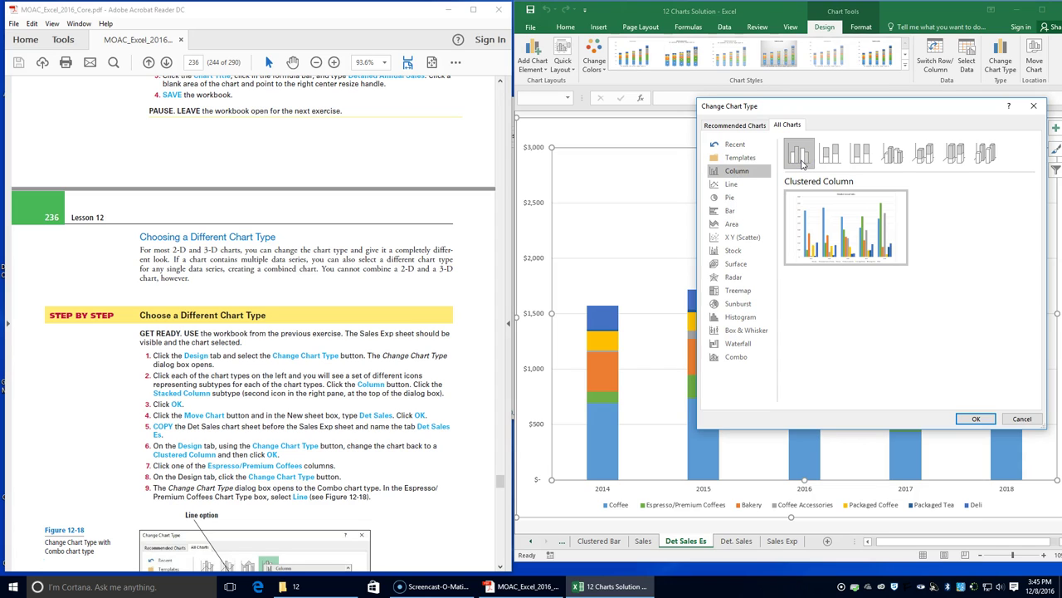
click(976, 419)
click(934, 419)
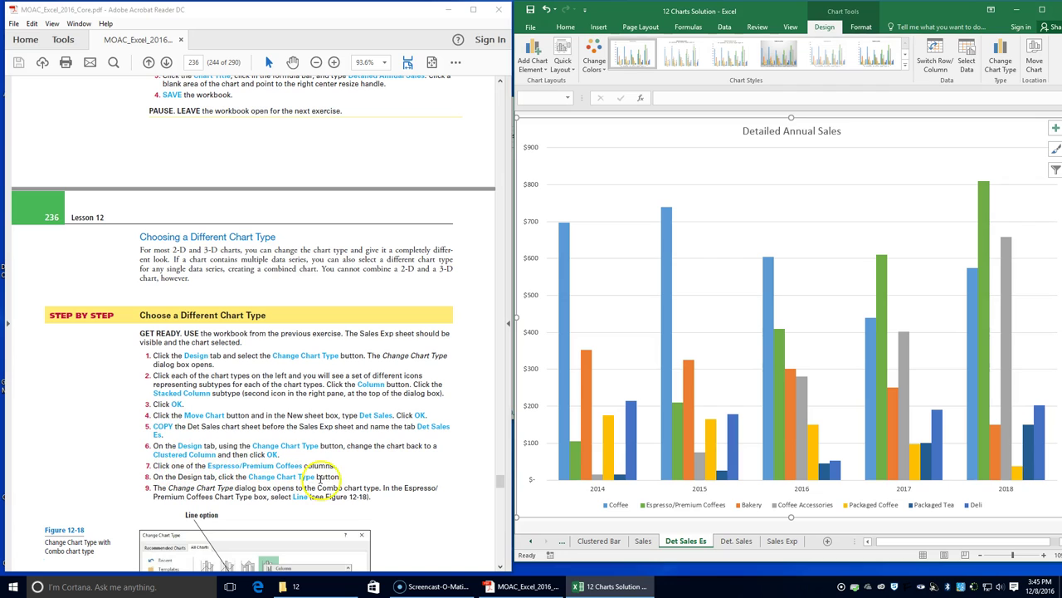
Make a combo chart by changing only the Espresso/Premium Coffees series to the Line chart type.
click(679, 453)
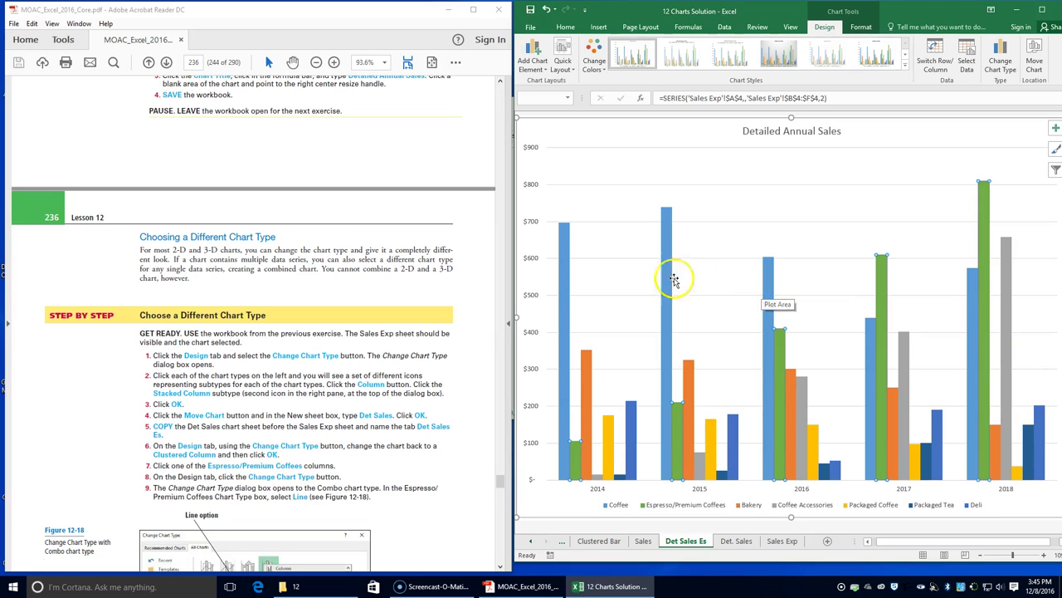
click(1010, 68)
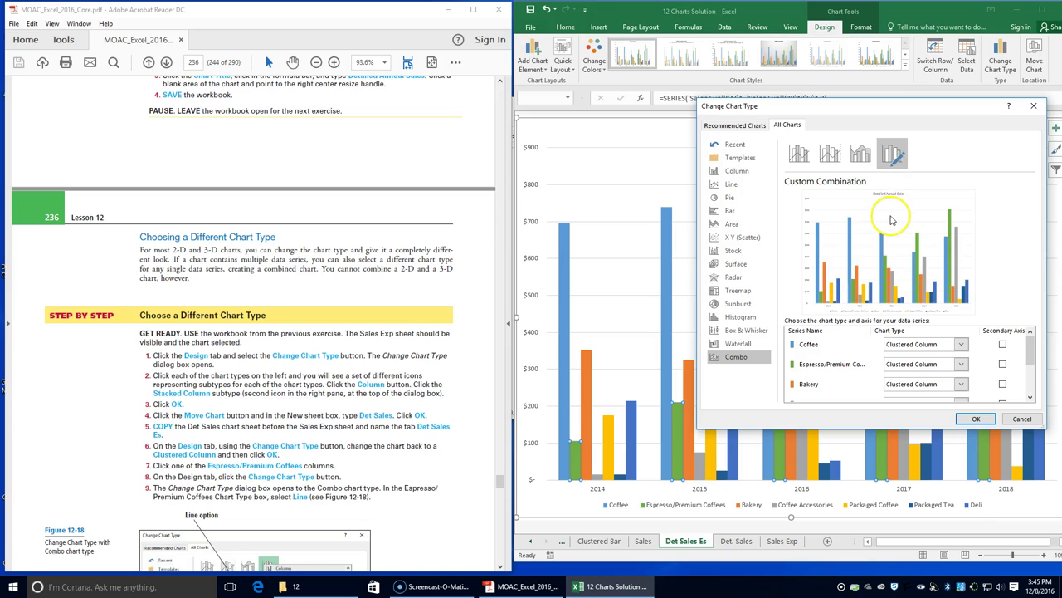
scroll(481, 332, down, 2)
click(962, 367)
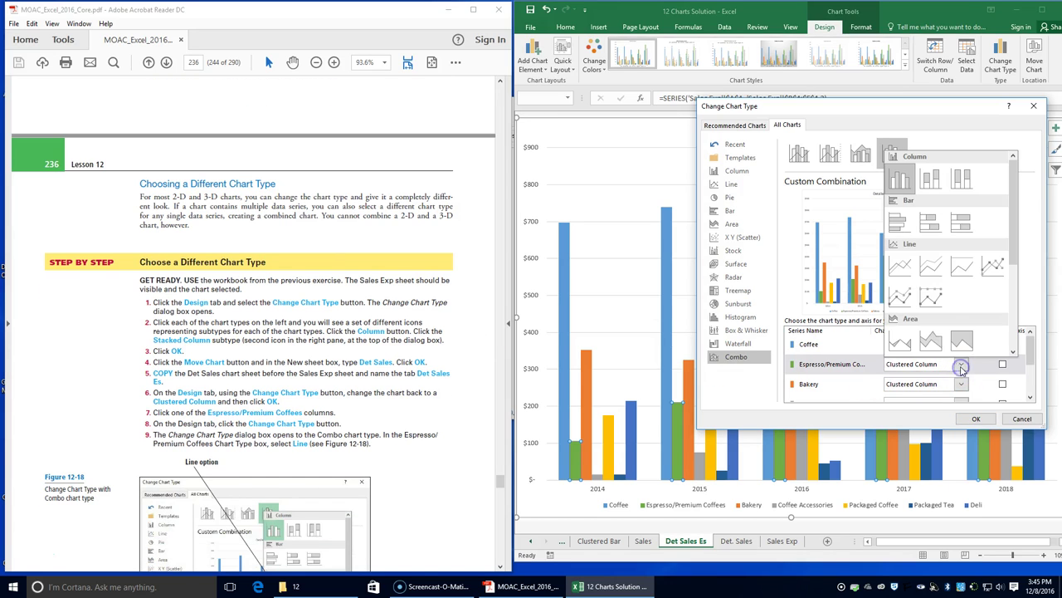
click(897, 267)
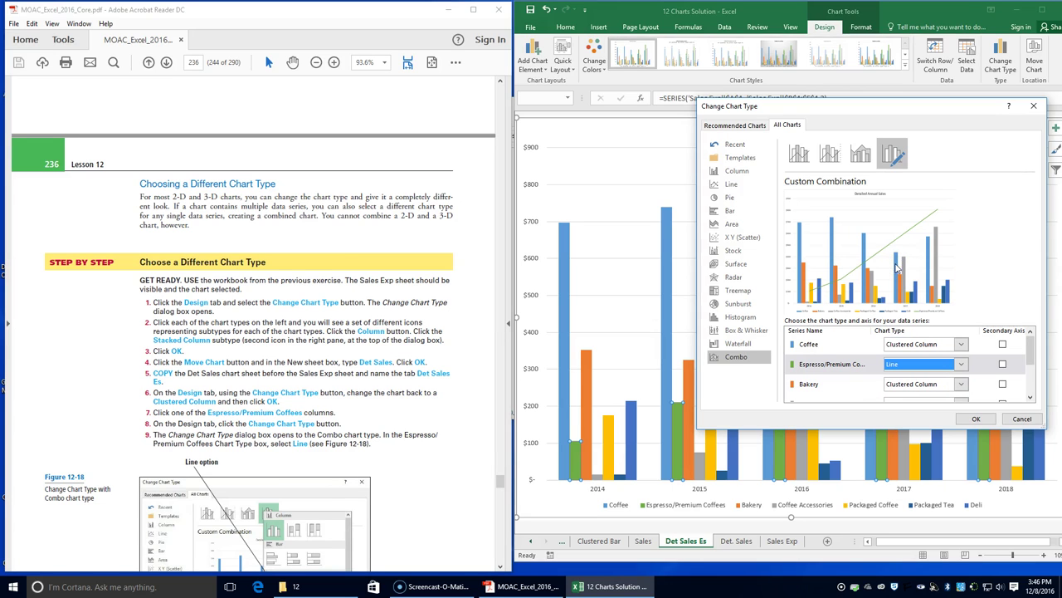
scroll(328, 245, down, 9)
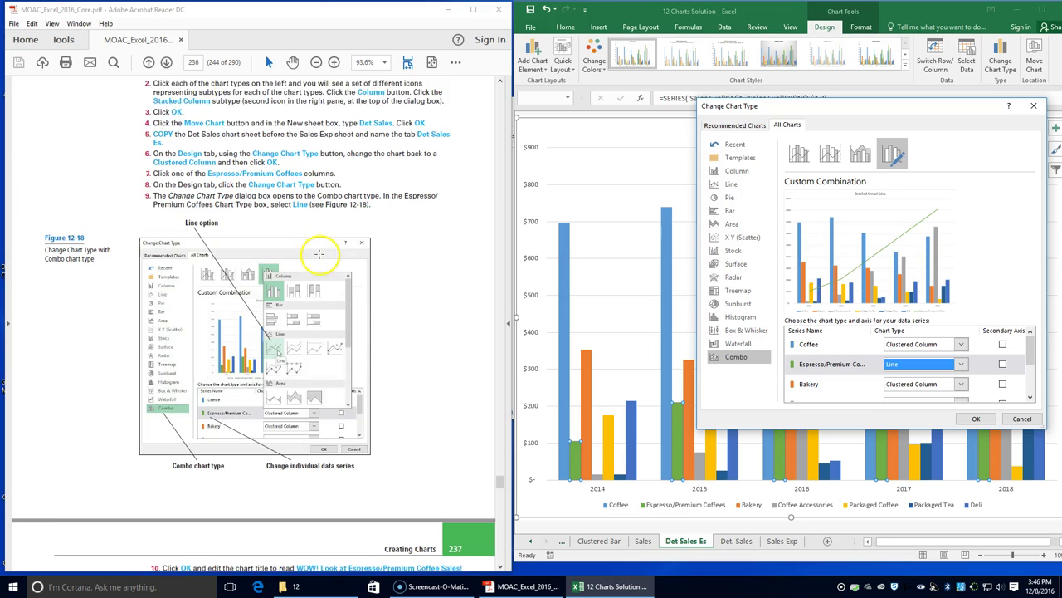
scroll(319, 253, down, 2)
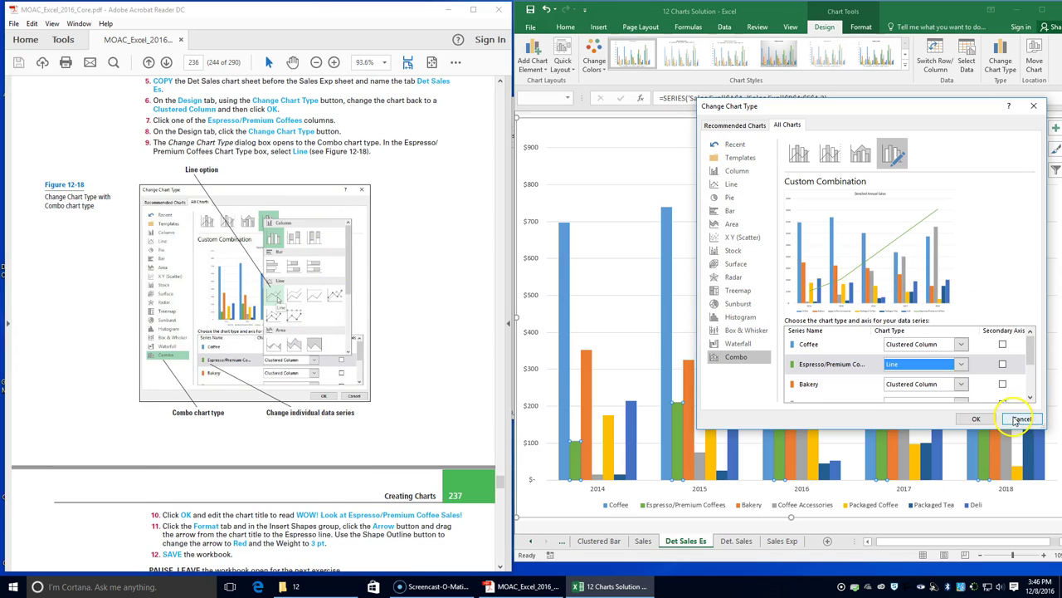
click(975, 419)
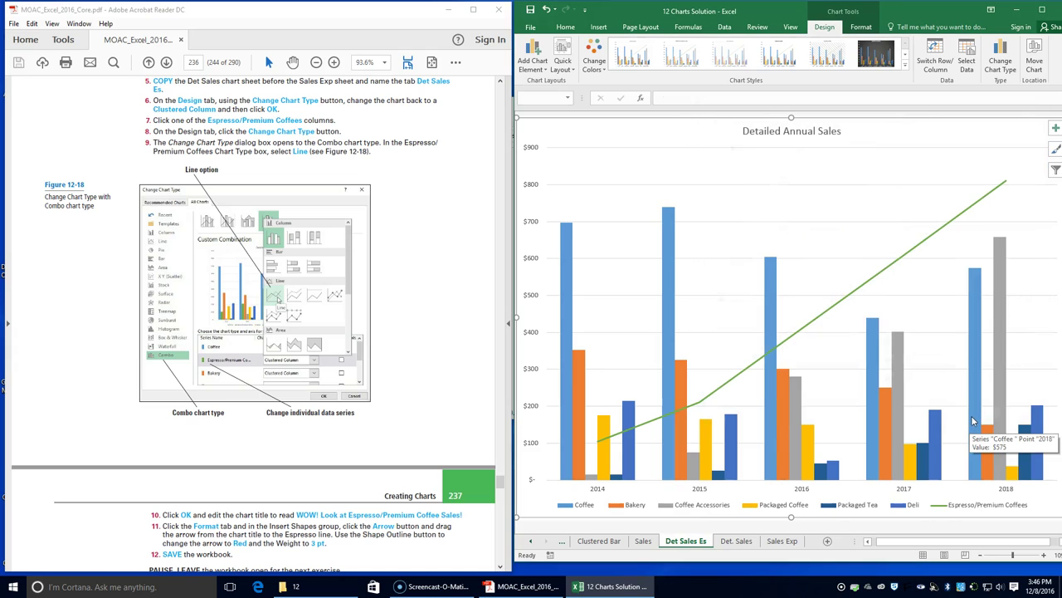
Change the chart title to "WOW! Look at Espresso/Premium Coffee Sales!".
click(803, 131)
double_click(802, 131)
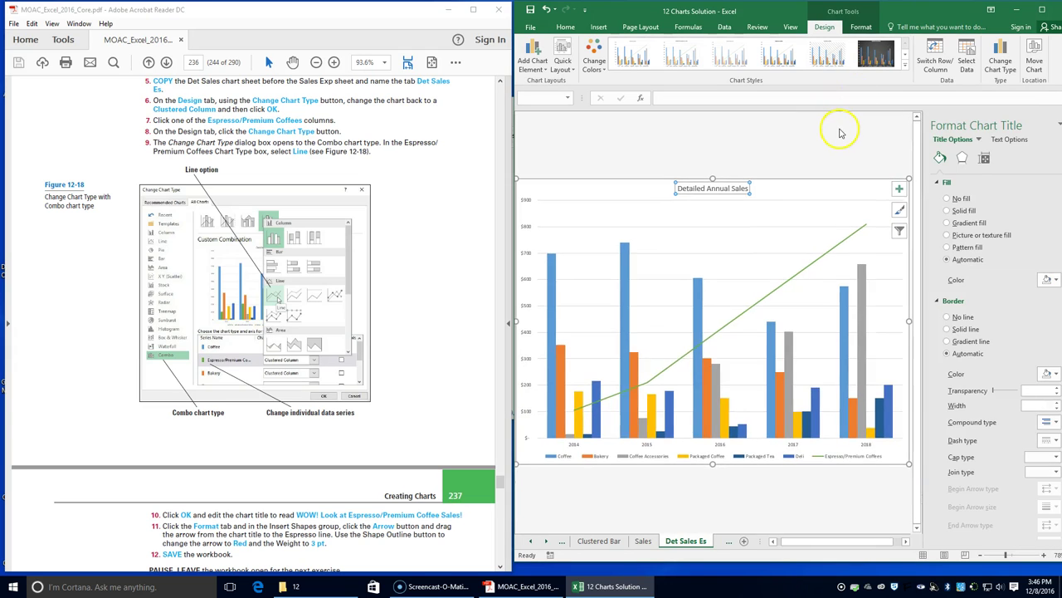
click(700, 98)
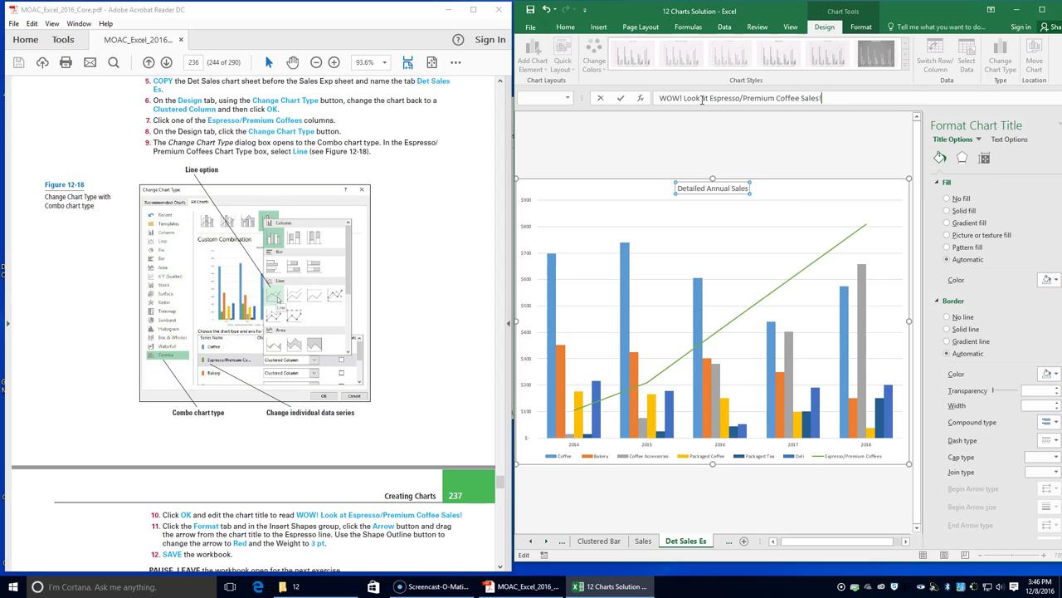
key(Return)
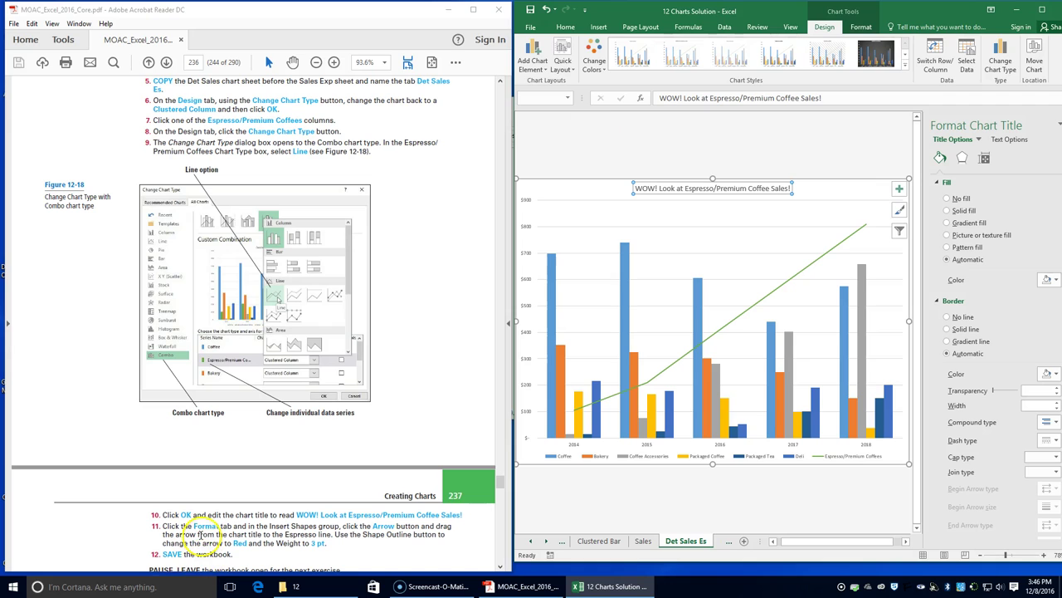
Draw an arrow shape about 1.74" high and 3.18" wide from below the chart title to the Espresso/Premium Coffees line.
click(862, 26)
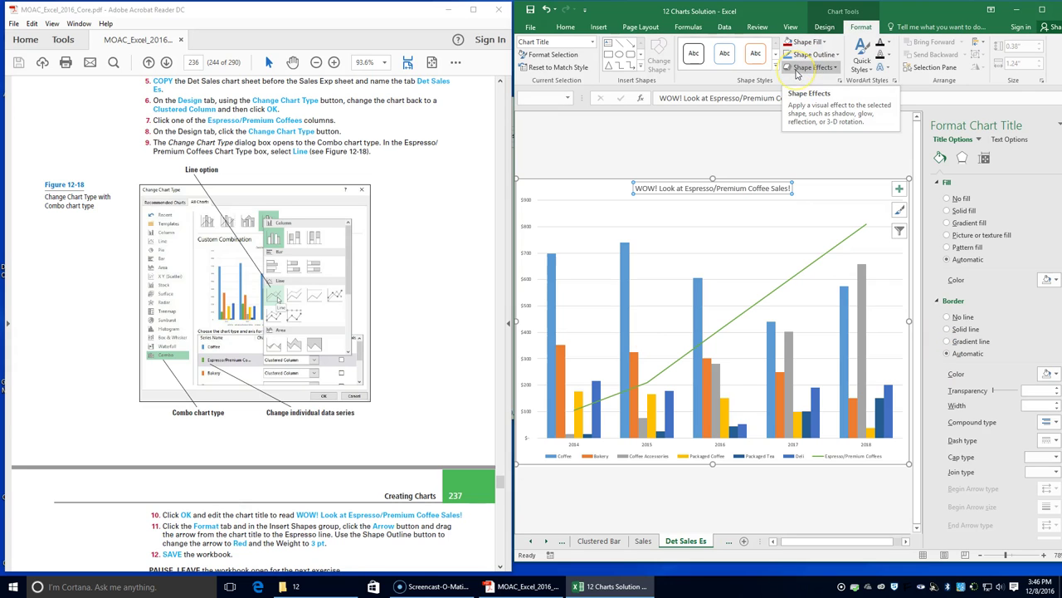
click(630, 44)
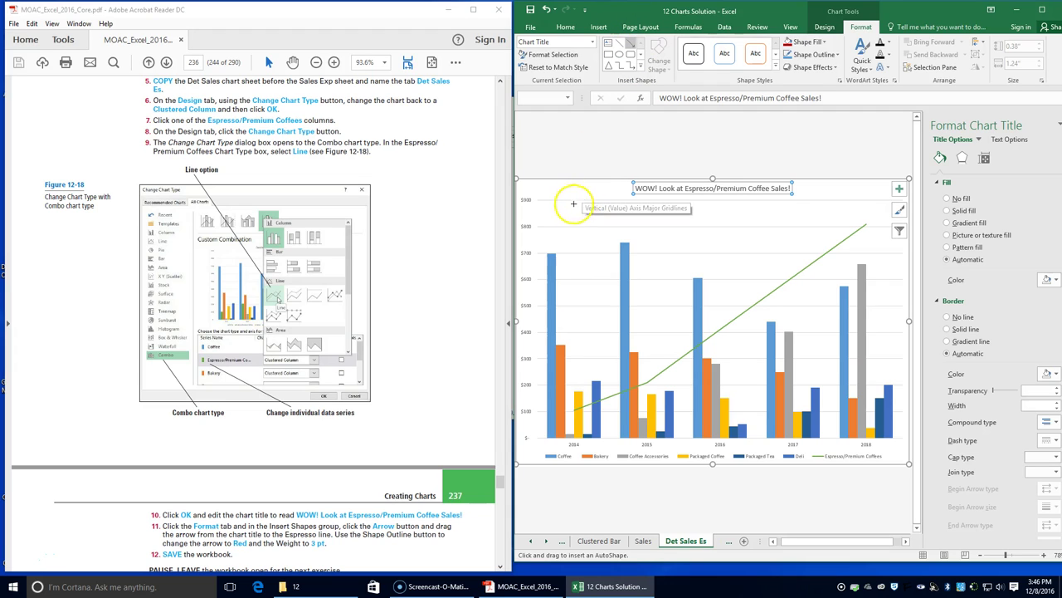
drag(658, 200, 788, 271)
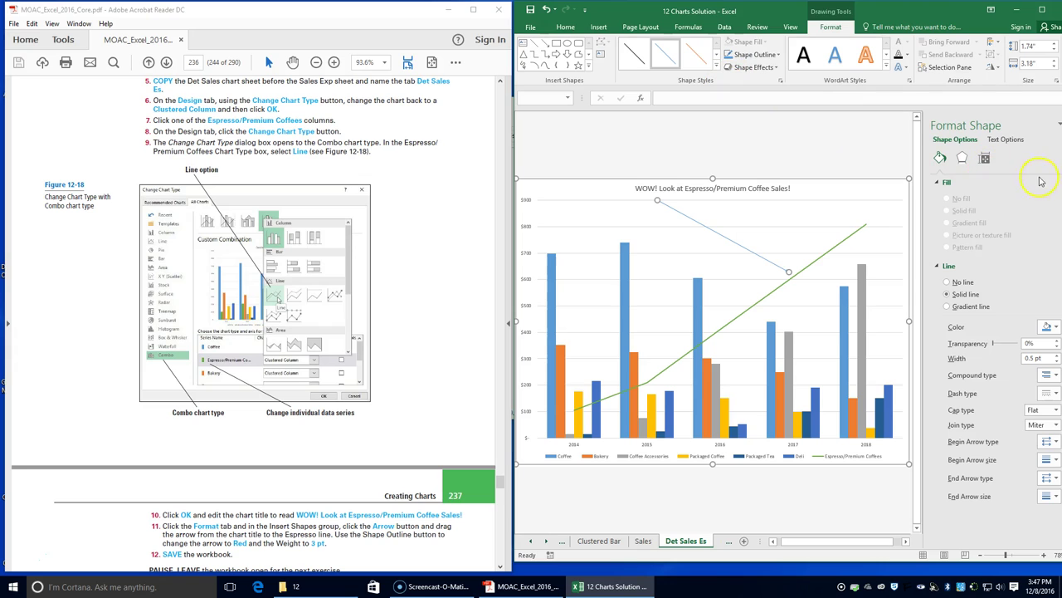
Format the arrow with a red line 3 pt wide and save the workbook.
click(936, 182)
click(1053, 327)
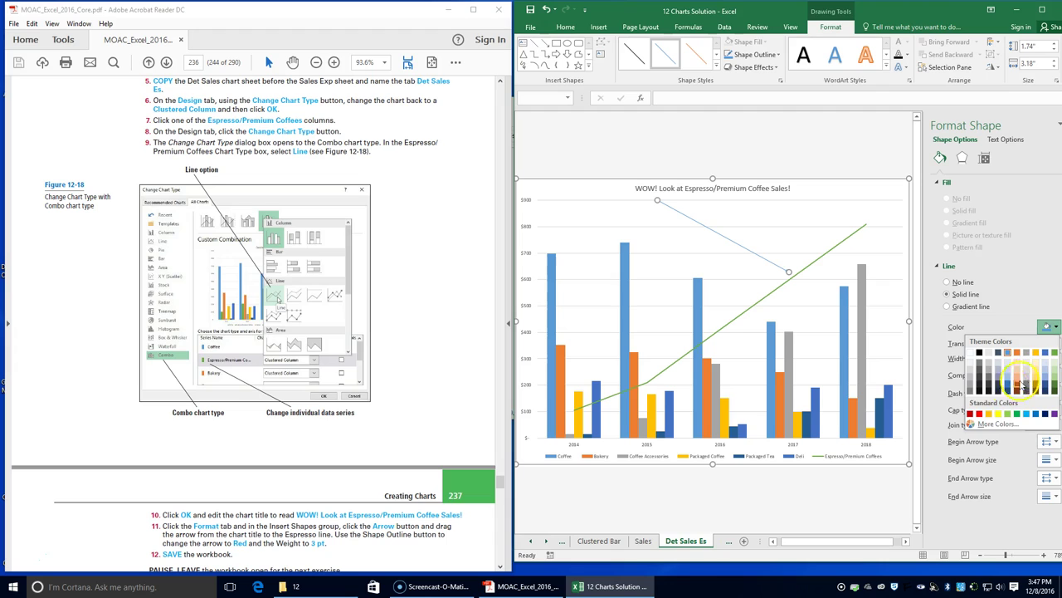
click(978, 415)
click(1057, 355)
click(1058, 354)
click(1057, 354)
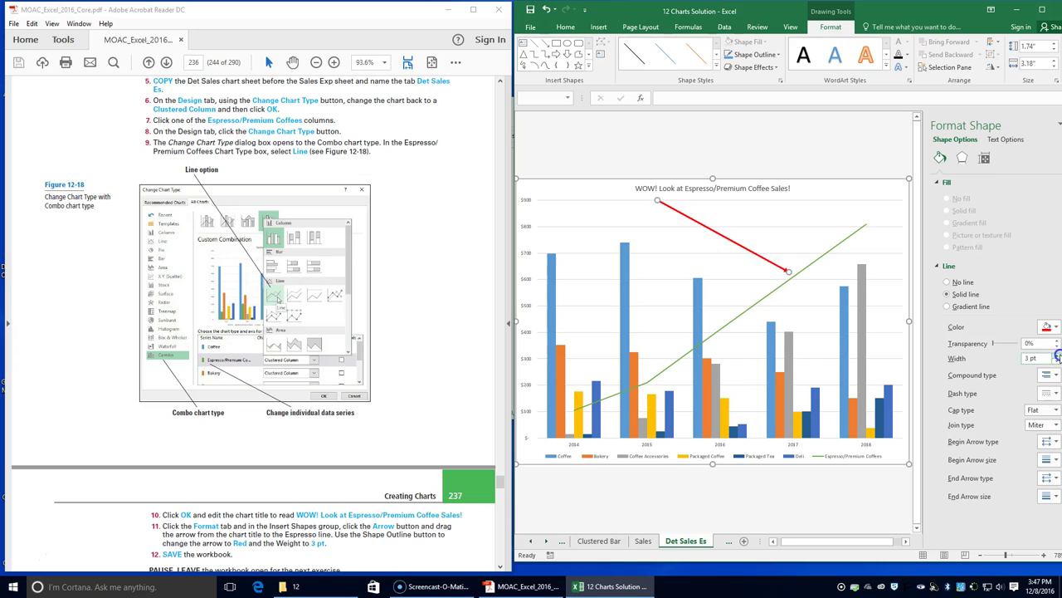
click(531, 9)
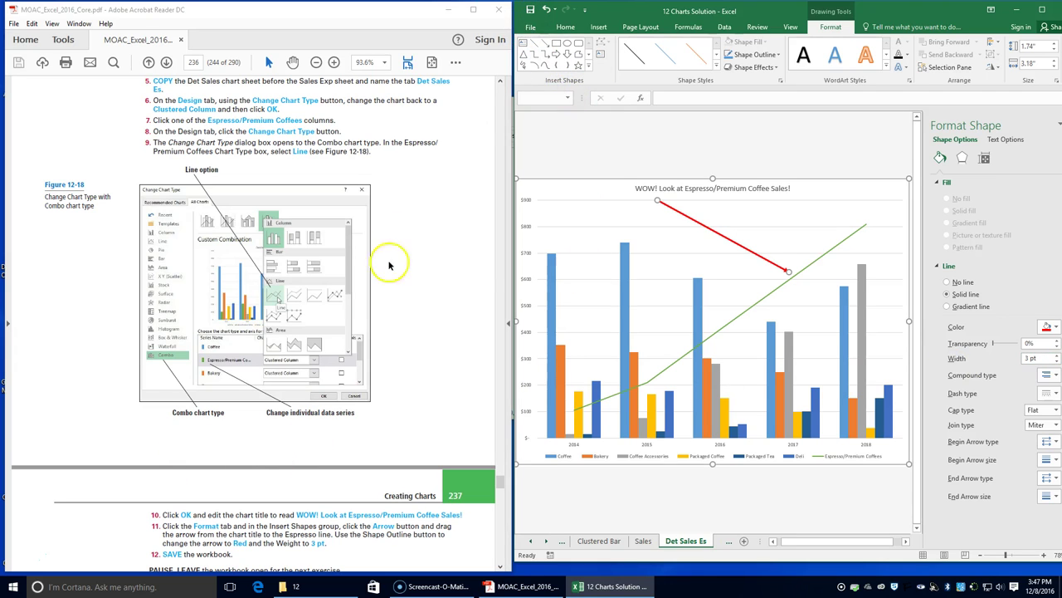
scroll(145, 456, down, 2)
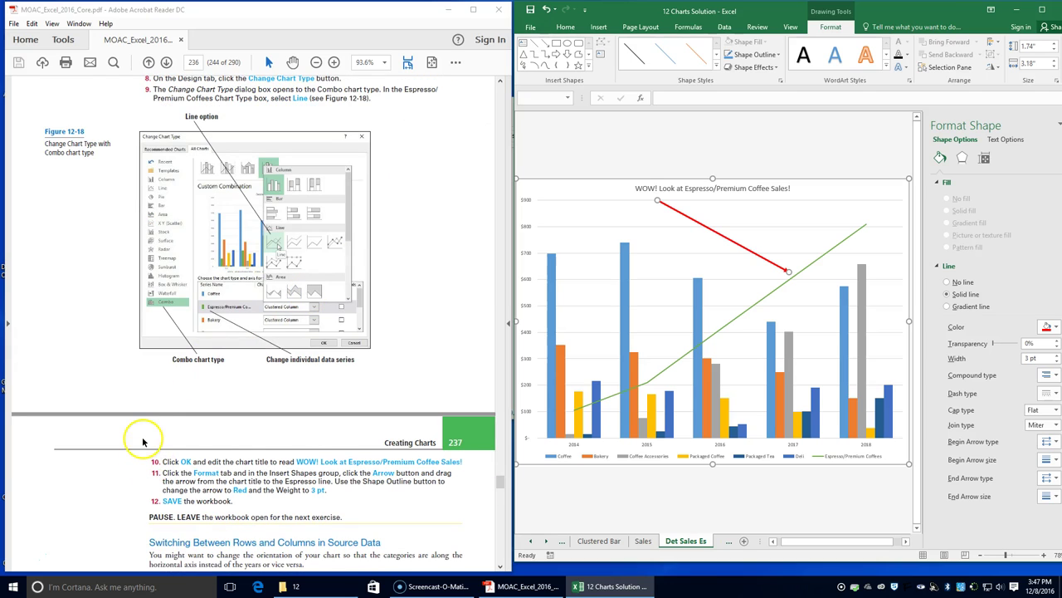